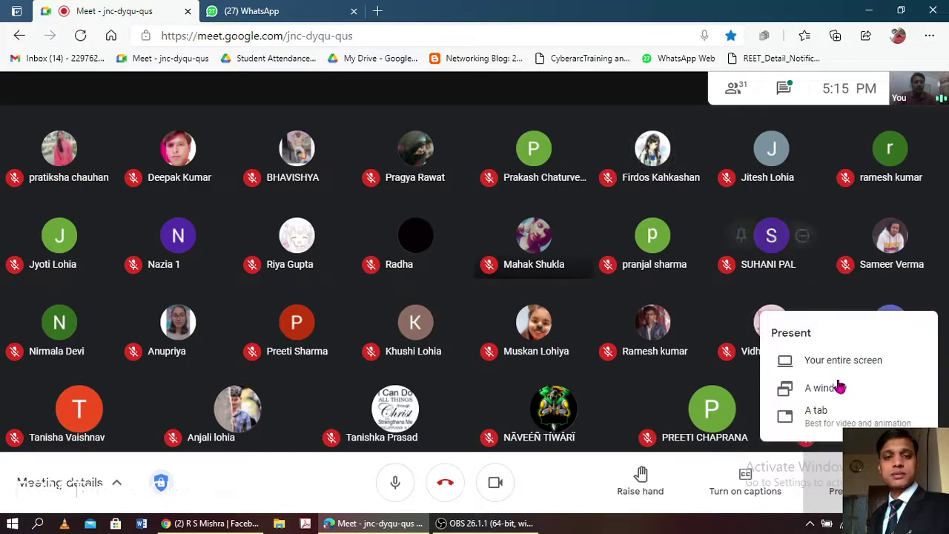
- Present your entire screen to everyone in the Meet call and switch your camera off
left_click(849, 365)
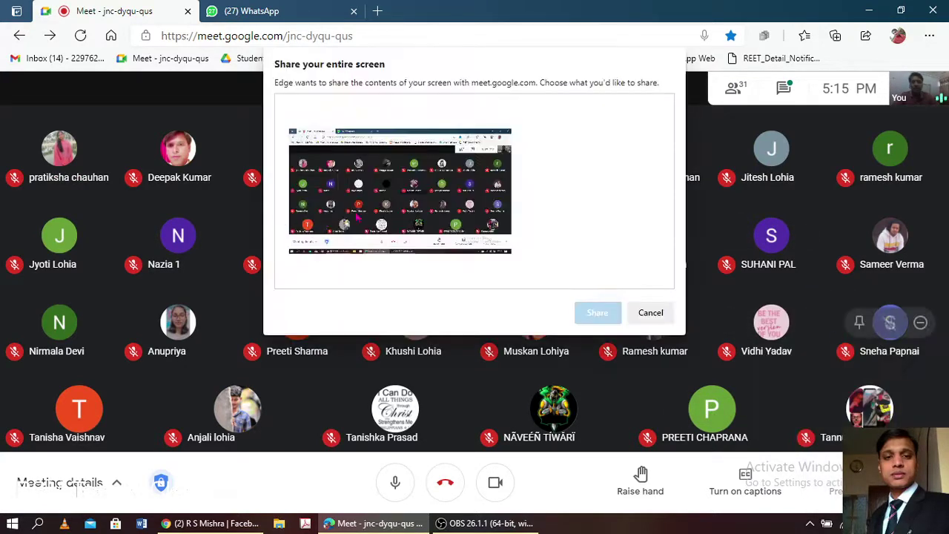
left_click(359, 218)
left_click(598, 312)
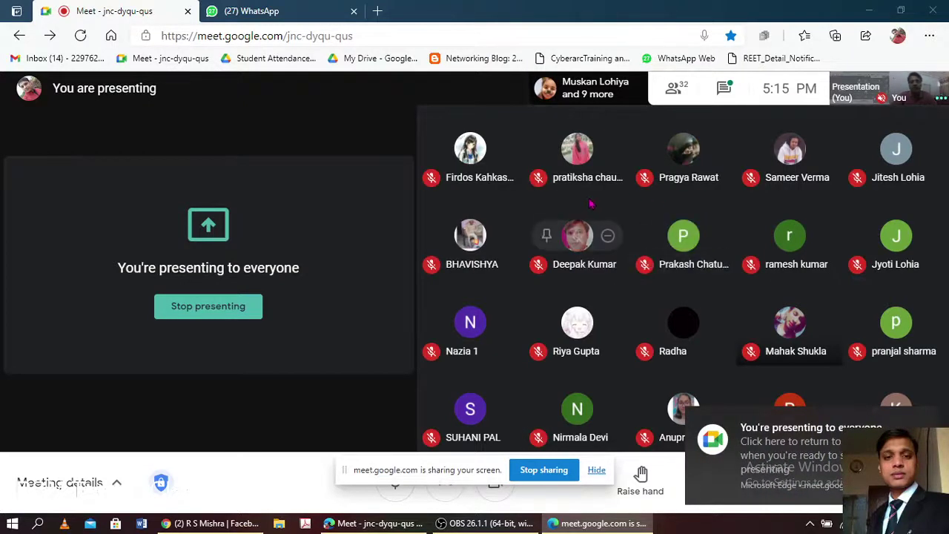
left_click_drag(461, 469, 126, 390)
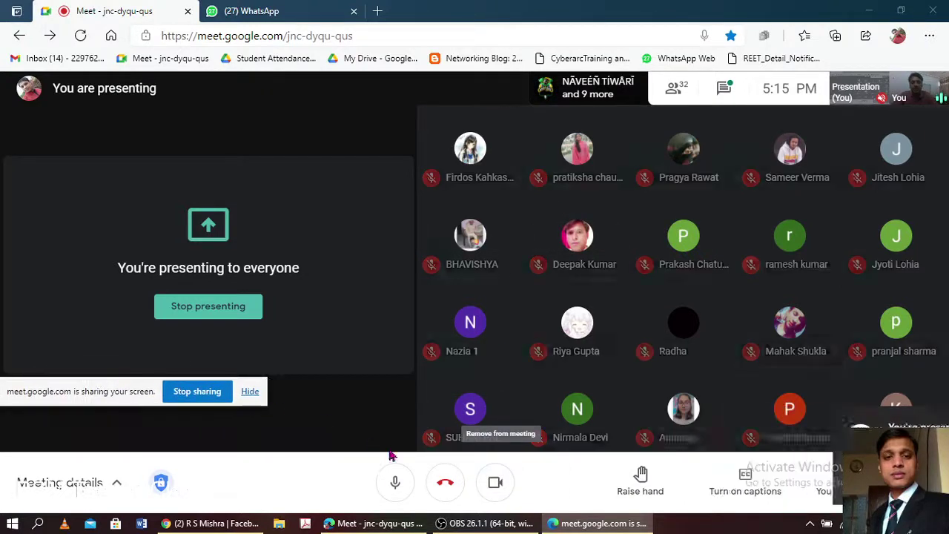
left_click(495, 482)
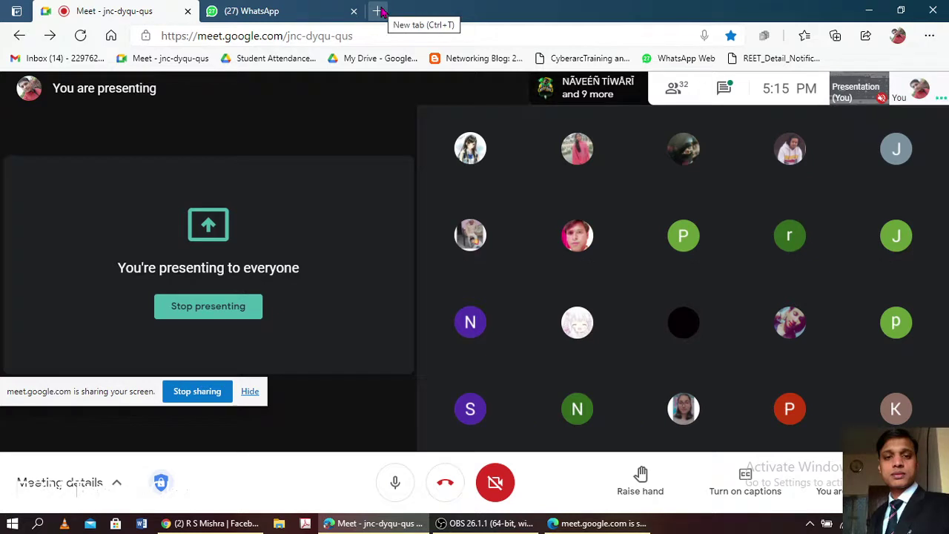
- Open a new Edge tab showing Google Drive's My Drive from the favourites bar
left_click(379, 11)
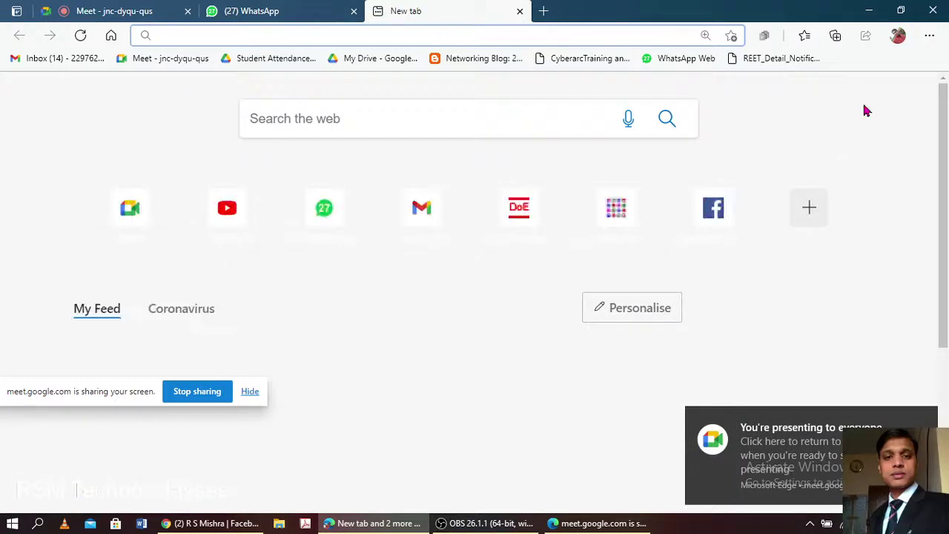
left_click(372, 59)
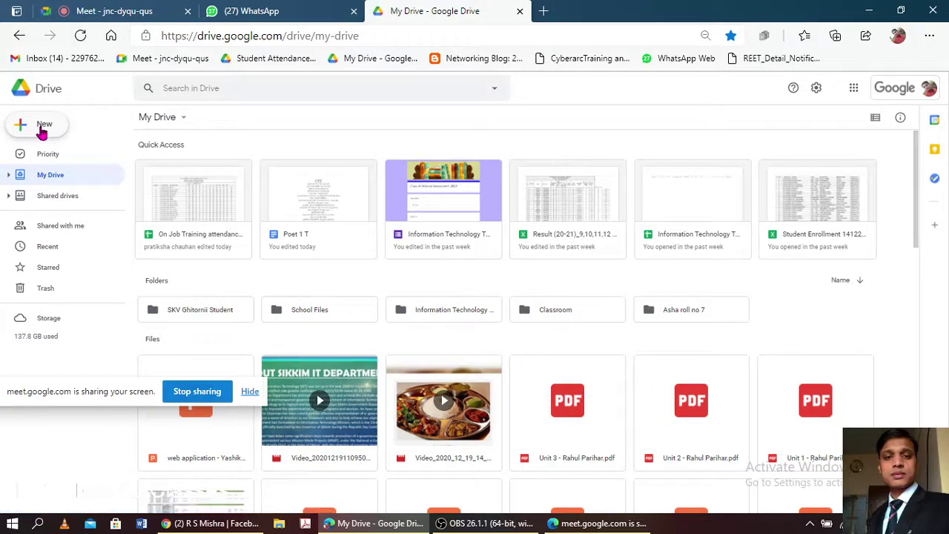
- Create a blank Google Docs document from Drive's New menu, admitting the waiting Meet participant midway
left_click(42, 131)
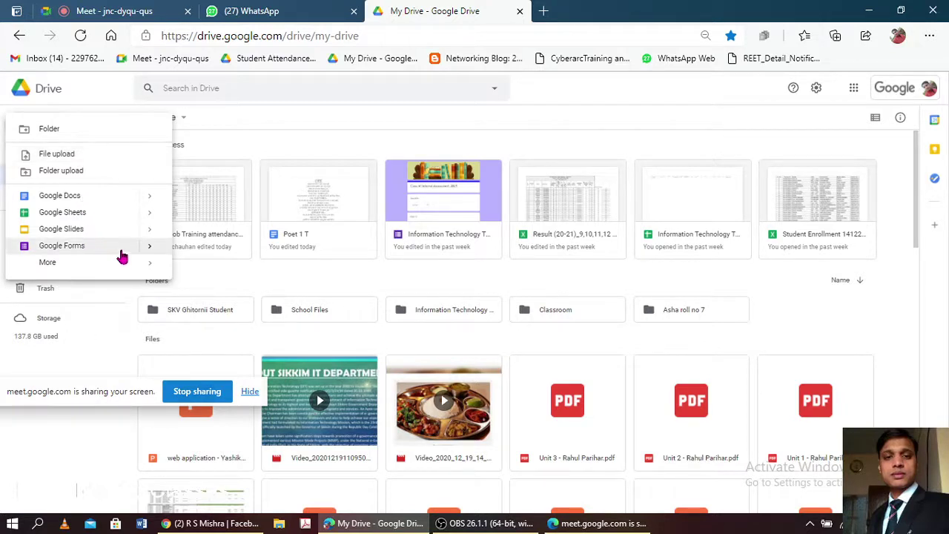
left_click(72, 267)
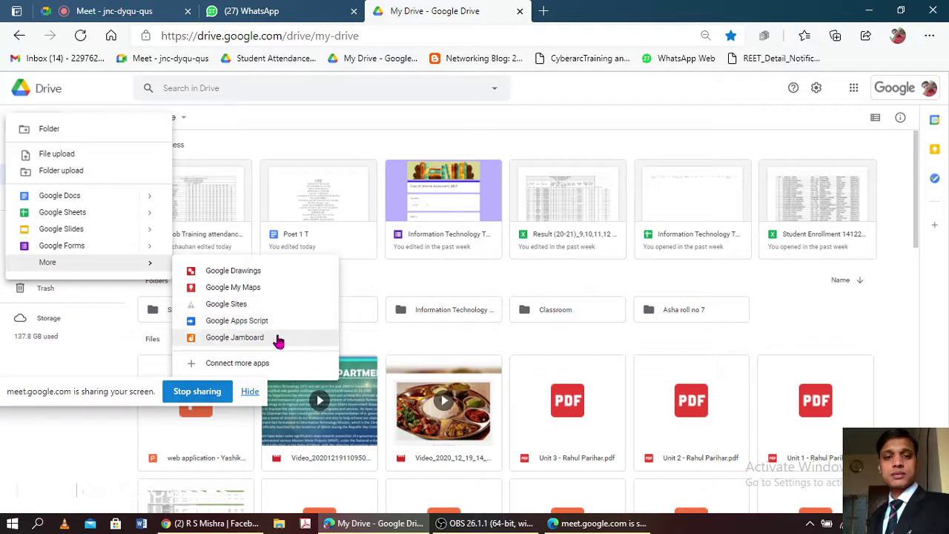
mouse_move(89, 195)
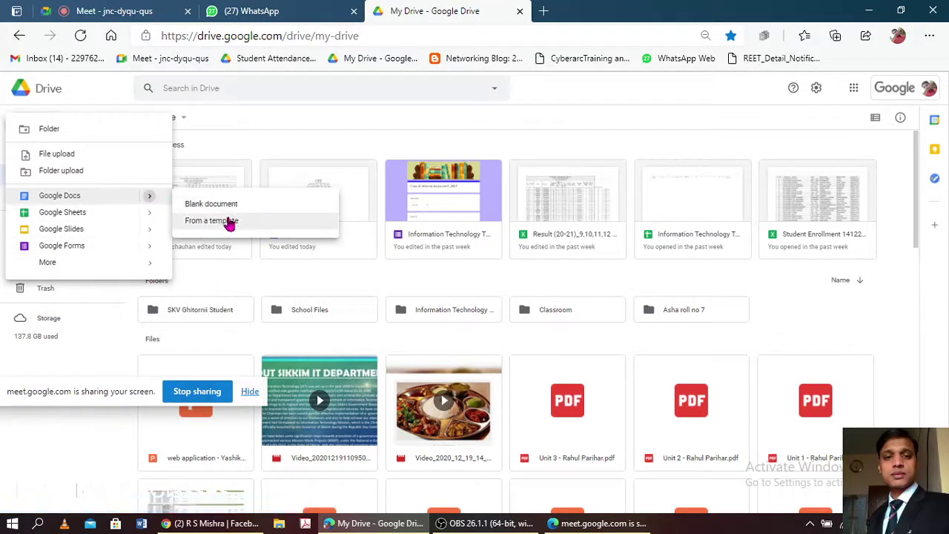
left_click(280, 10)
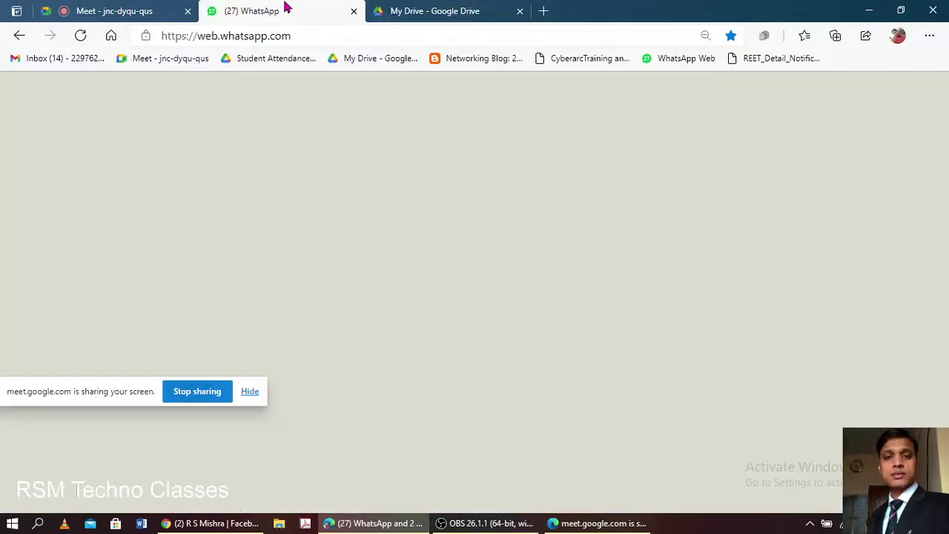
left_click(95, 10)
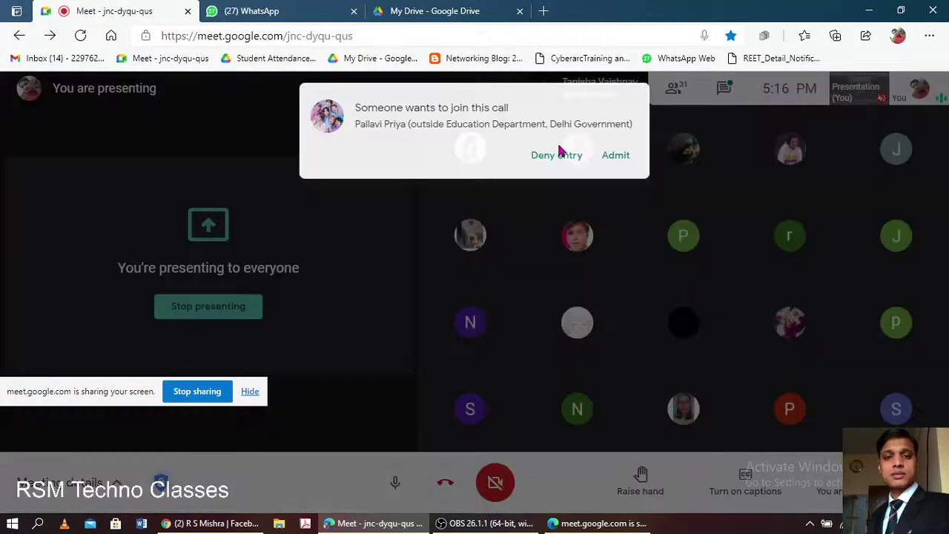
left_click(615, 156)
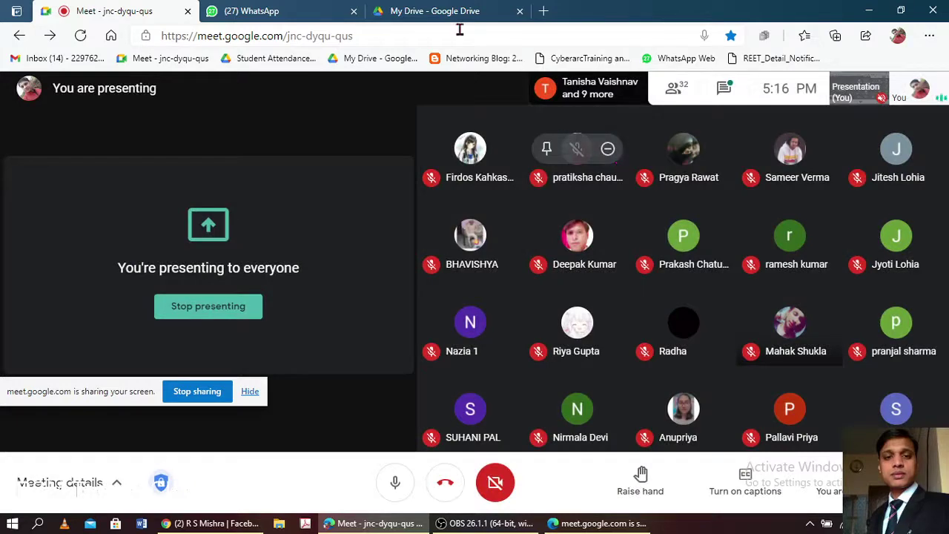
left_click(433, 10)
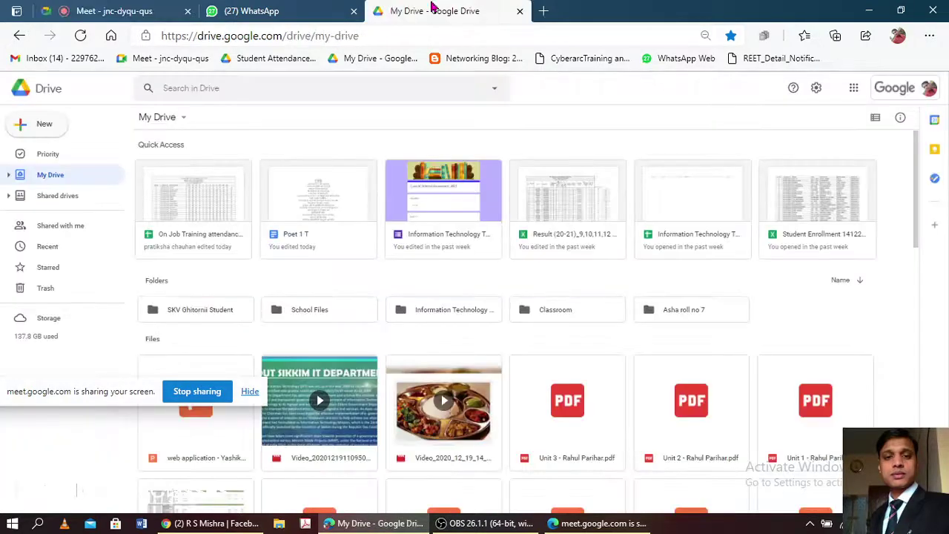
left_click(55, 130)
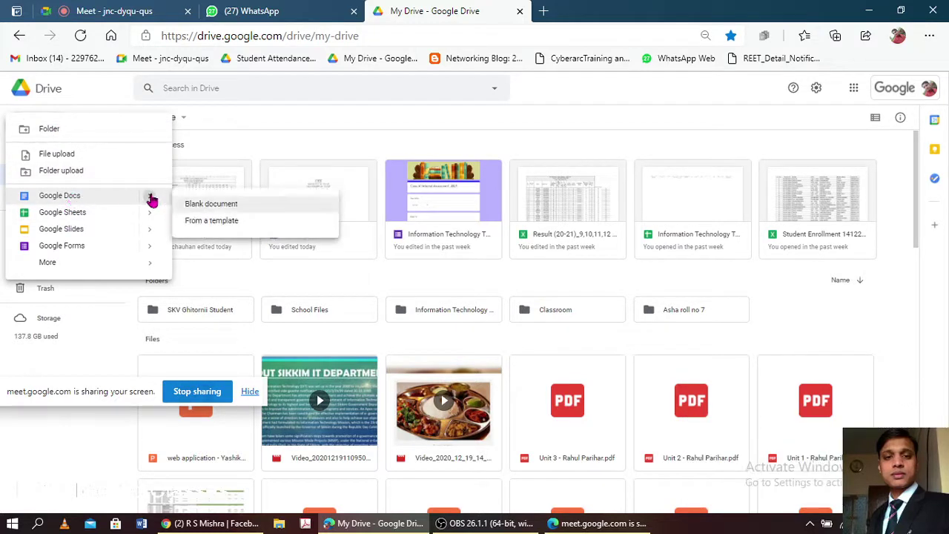
mouse_move(59, 195)
left_click(231, 204)
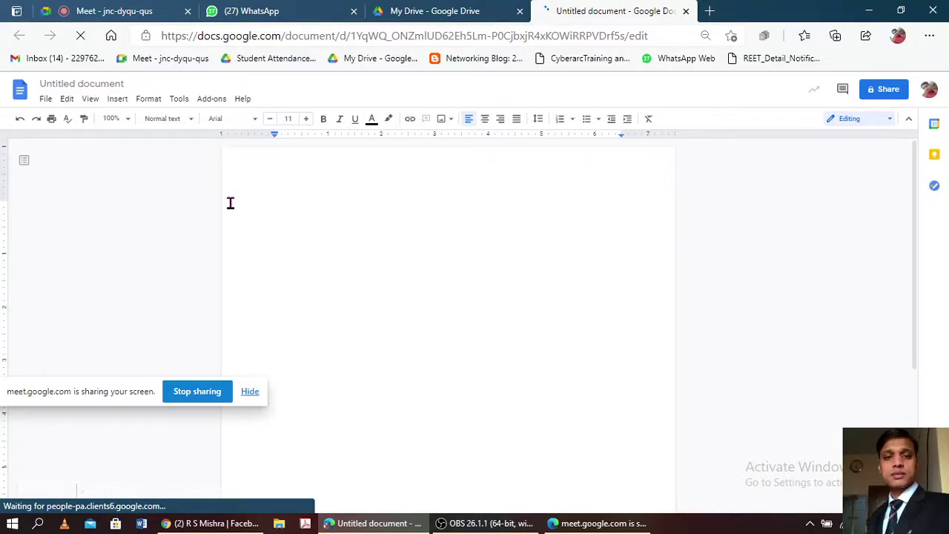
- Admit another waiting participant in Meet, then place the cursor on the Untitled document's empty page
left_click(95, 9)
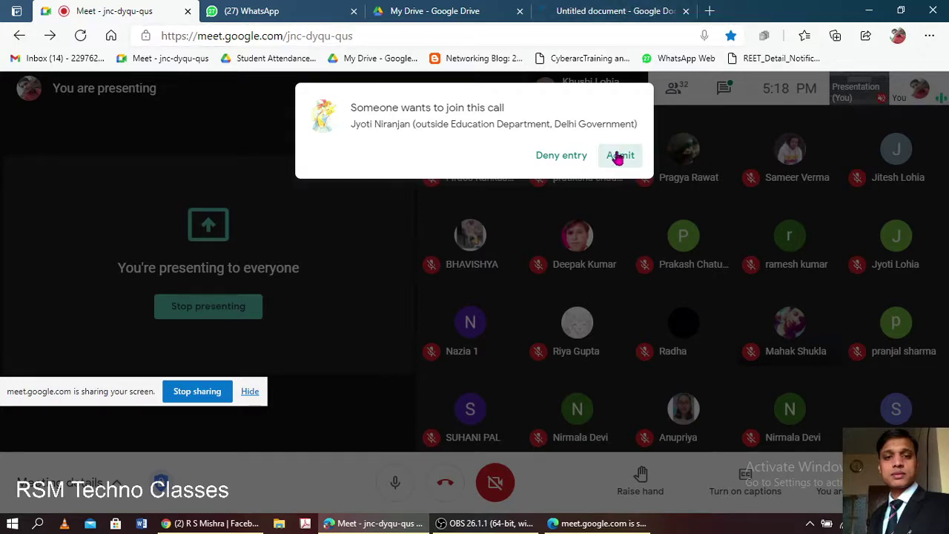
left_click(617, 157)
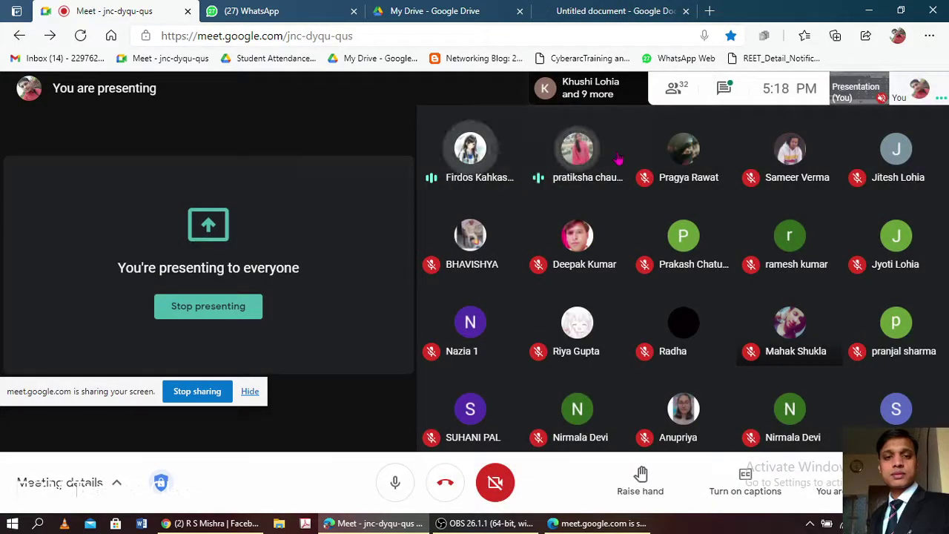
left_click(622, 11)
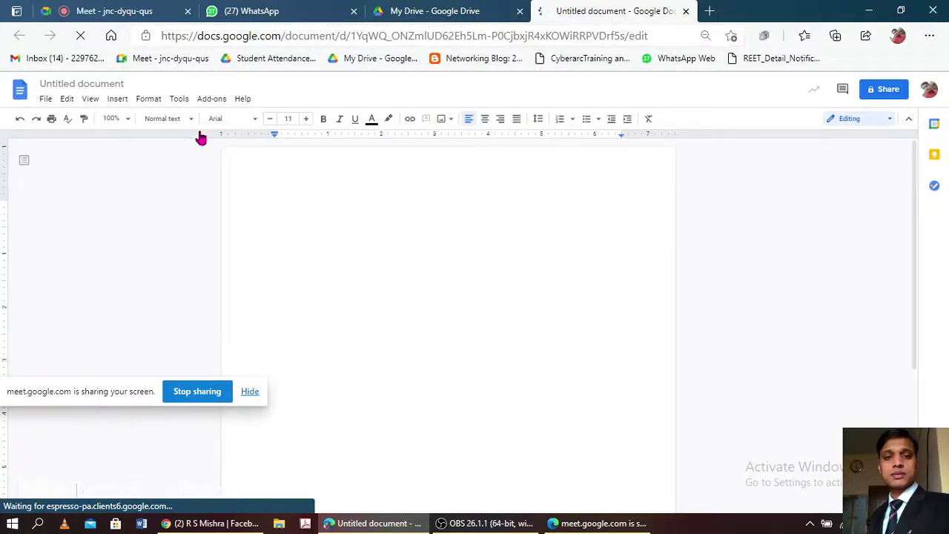
left_click(268, 157)
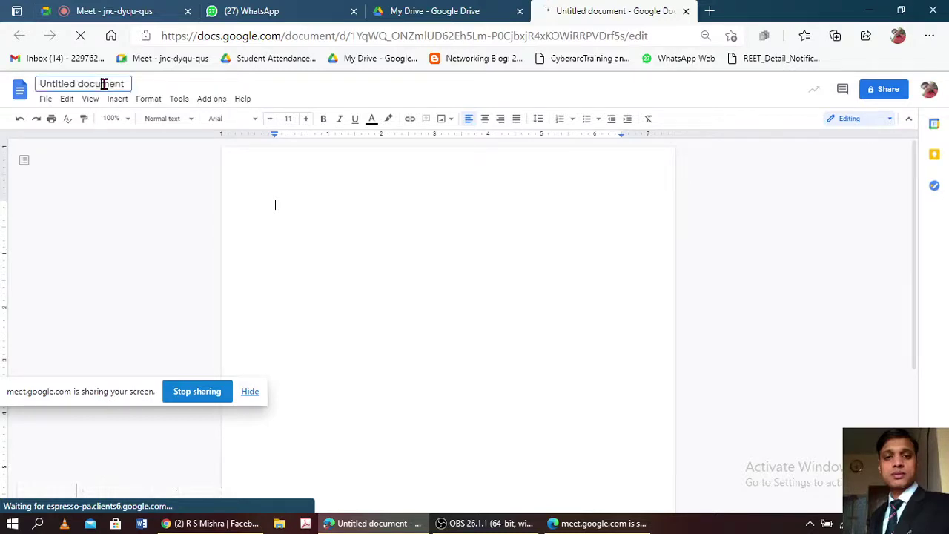
double_click(103, 84)
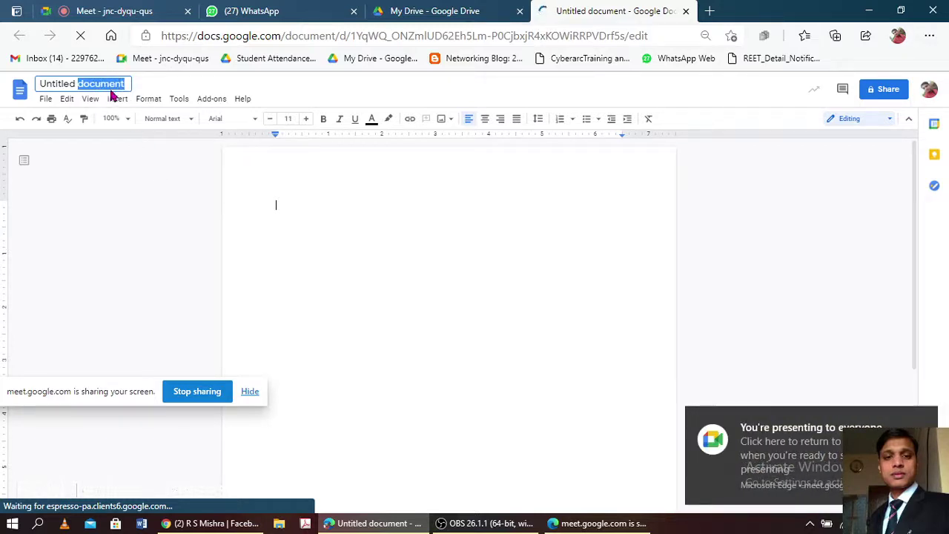
left_click(110, 86)
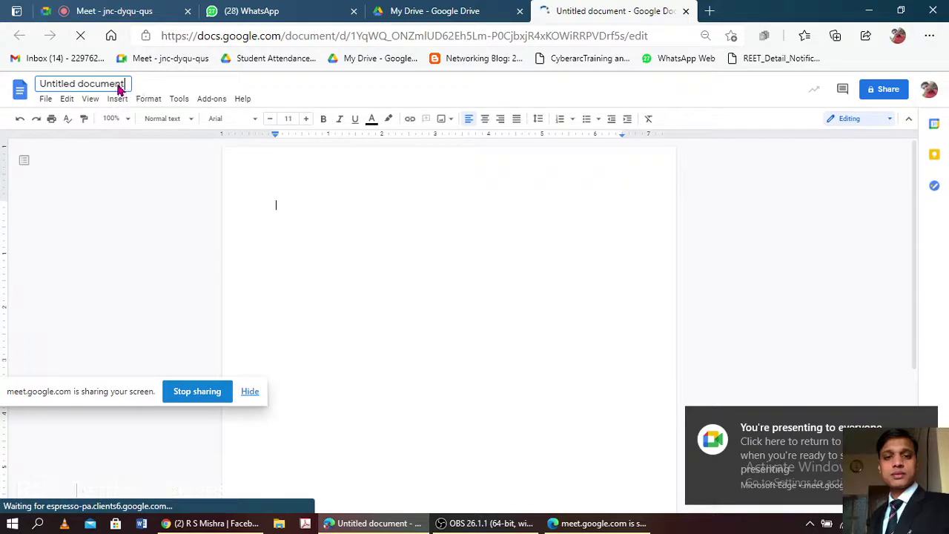
key("Left")
key("Left")
key("Left")
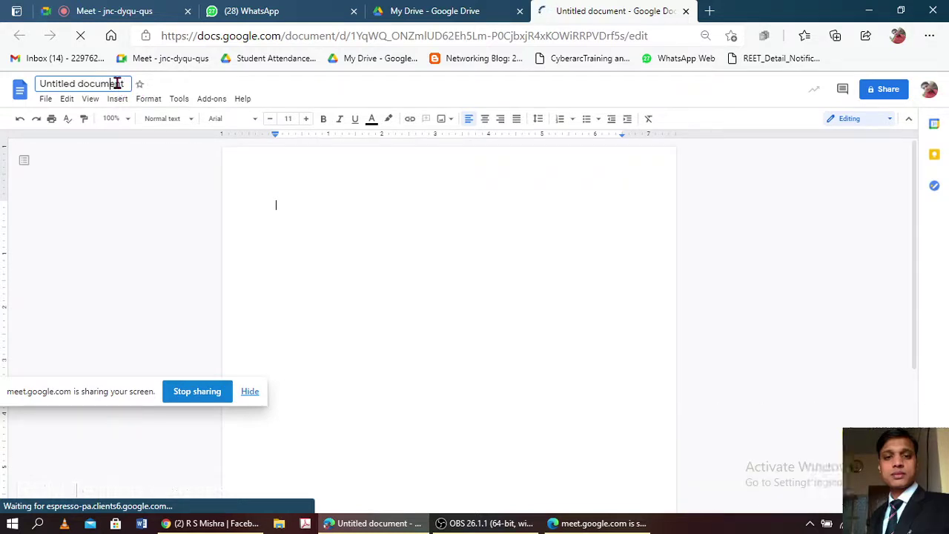
triple_click(117, 84)
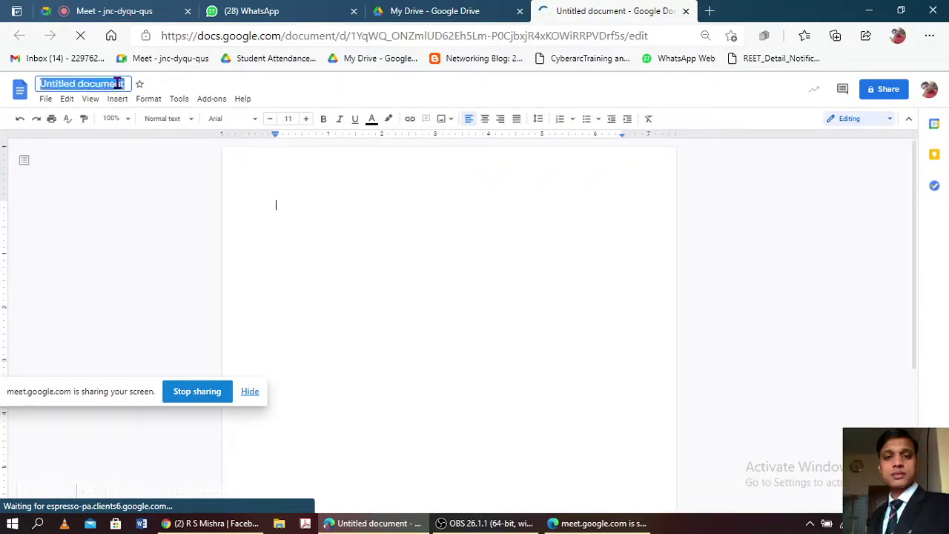
left_click(117, 84)
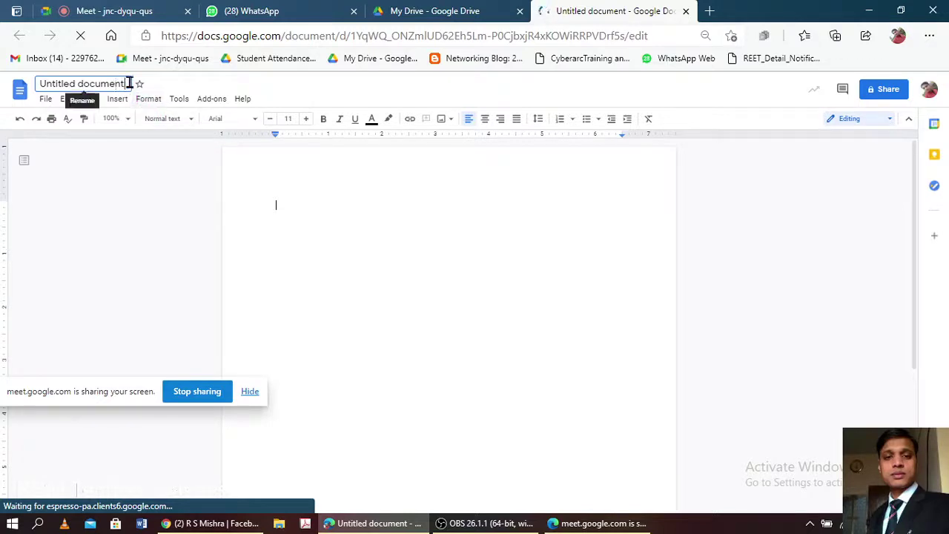
key("ctrl+a")
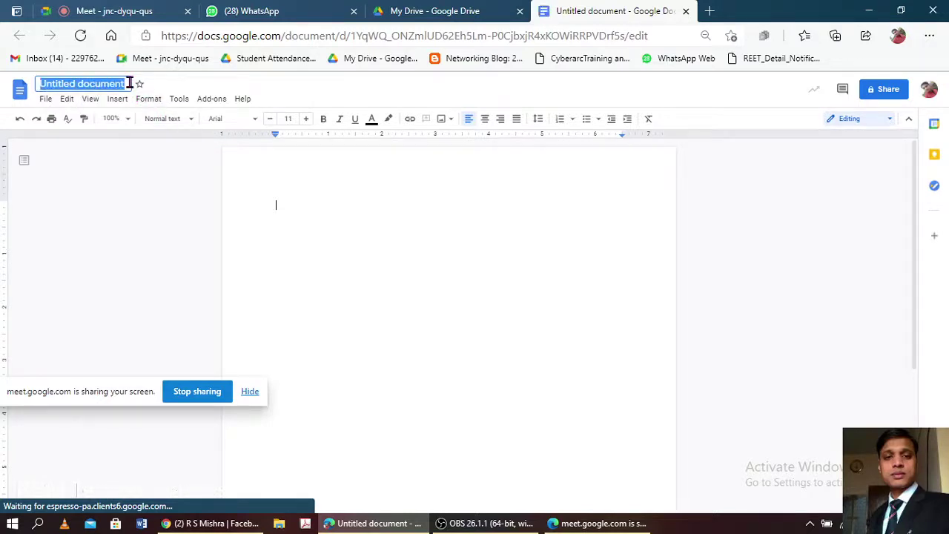
type("Firs")
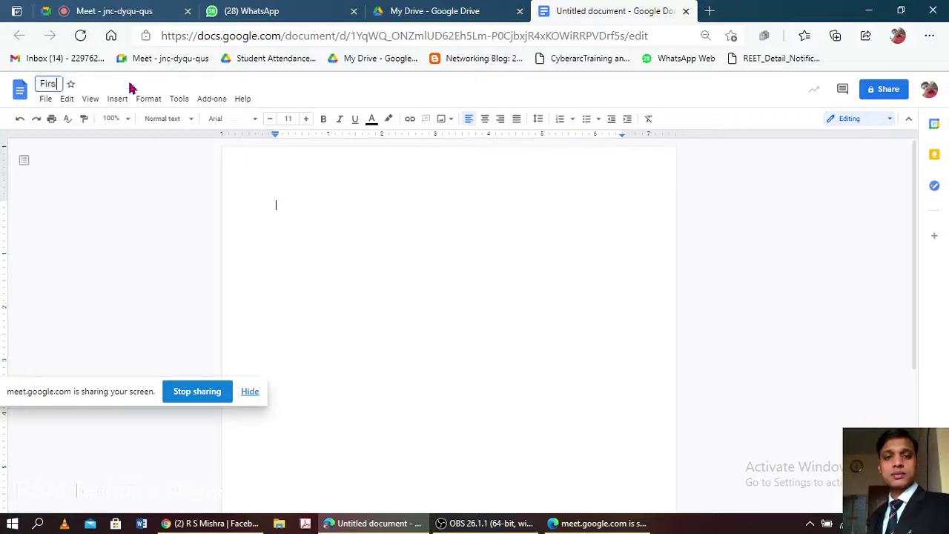
type("t")
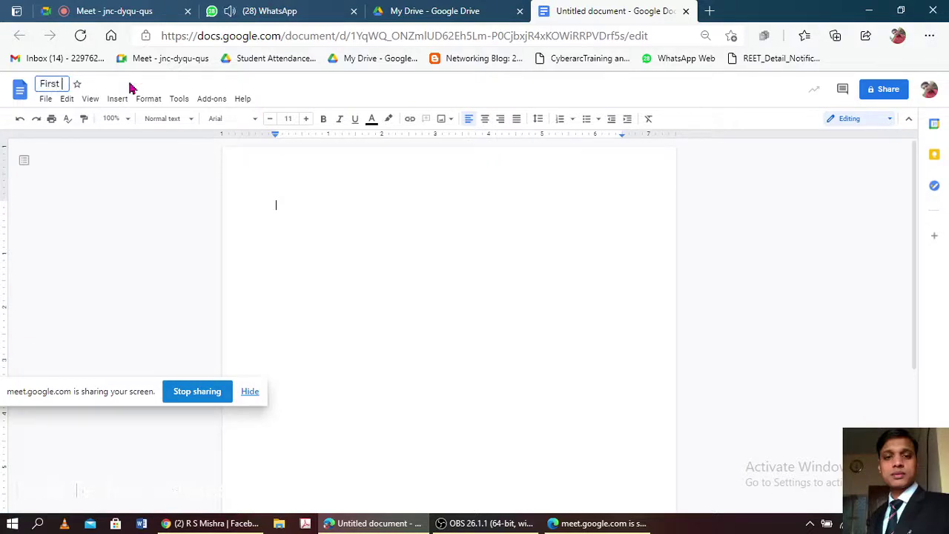
type(" G")
key("BackSpace")
key("BackSpace")
key("BackSpace")
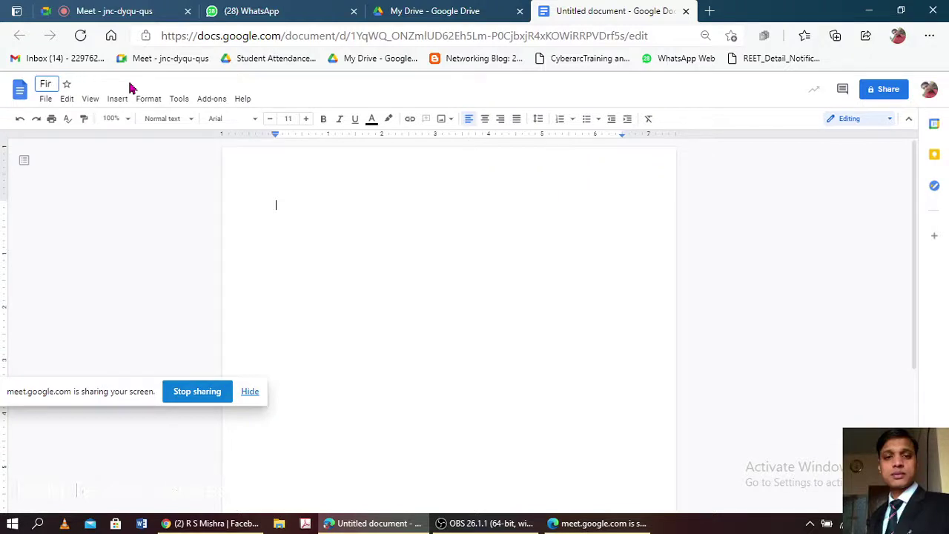
key("BackSpace")
key("BackSpace")
key("BackSpace")
type("Trainin")
type("g")
type(" Day")
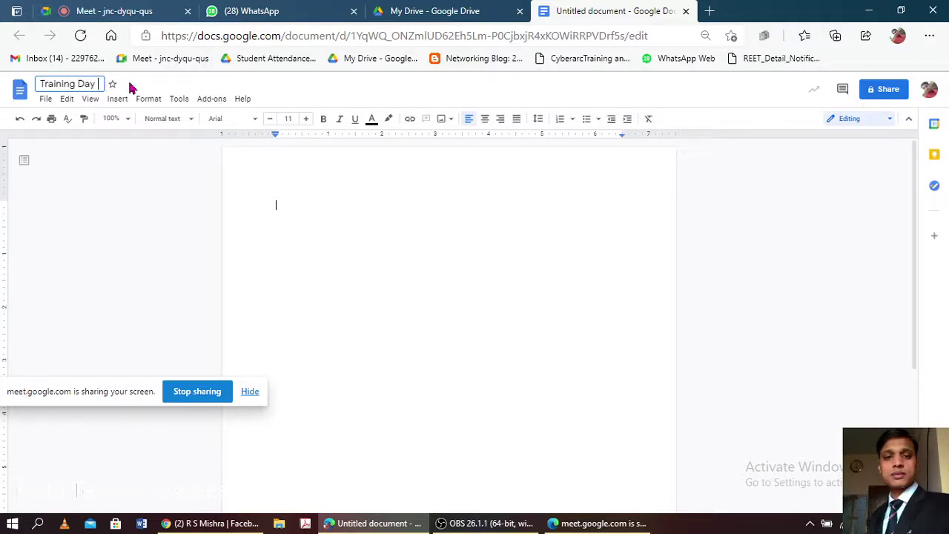
key("BackSpace")
key("BackSpace")
key("BackSpace")
key("BackSpace")
key("BackSpace")
key("Return")
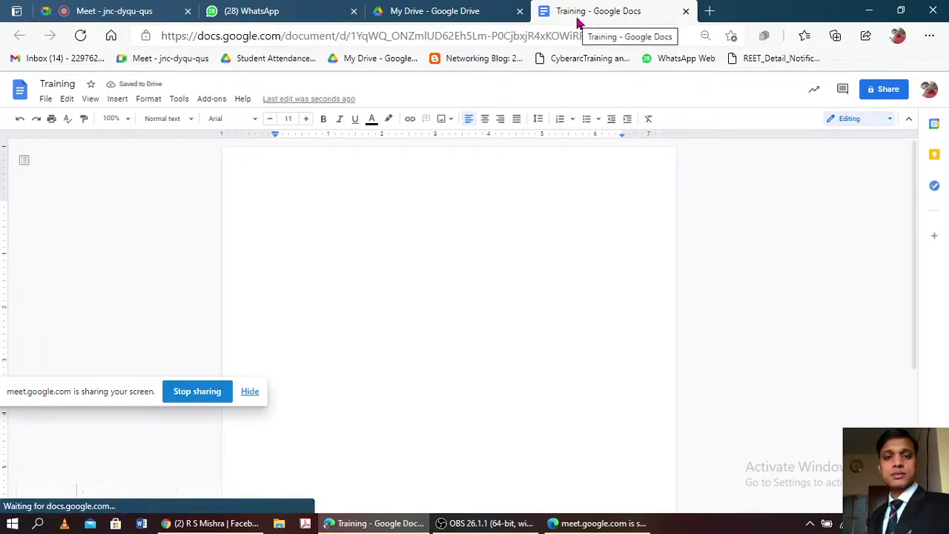
left_click(96, 9)
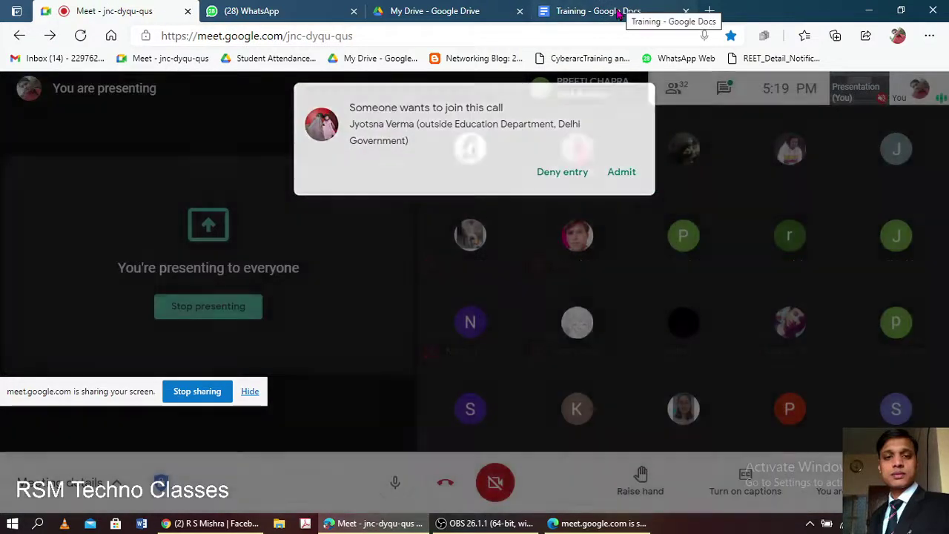
left_click(616, 12)
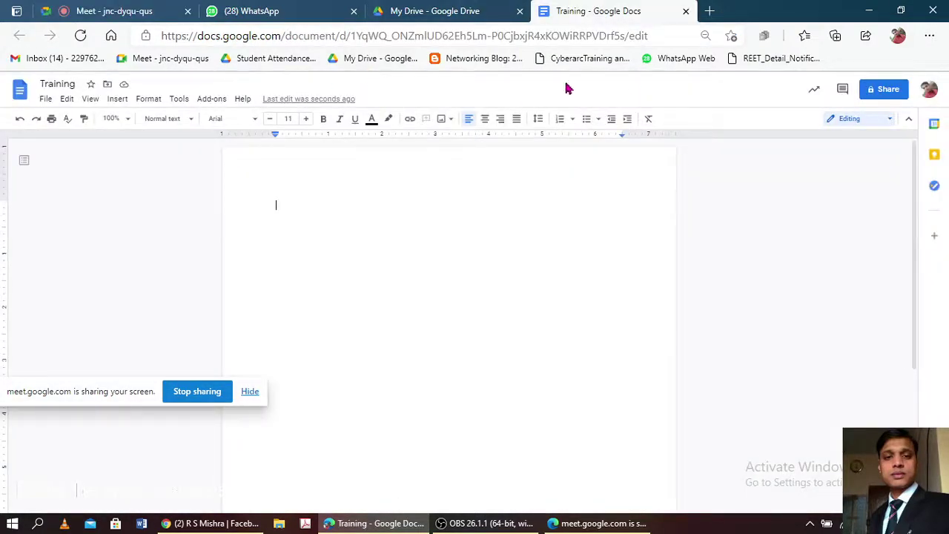
left_click(46, 99)
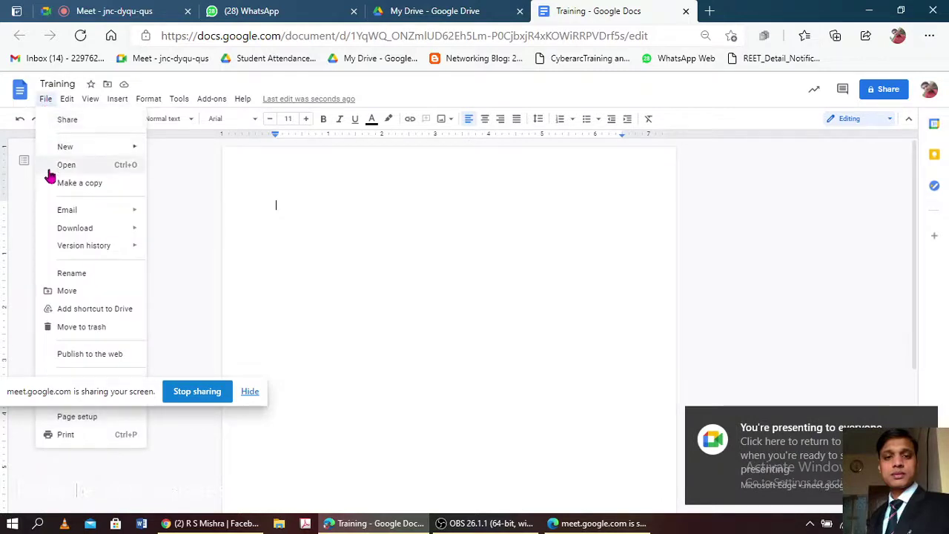
left_click_drag(119, 408, 222, 521)
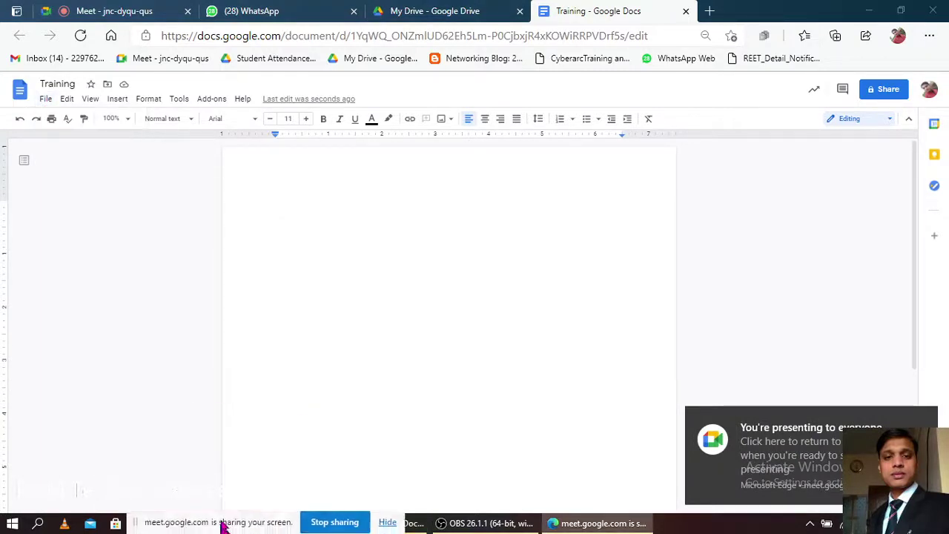
left_click(46, 98)
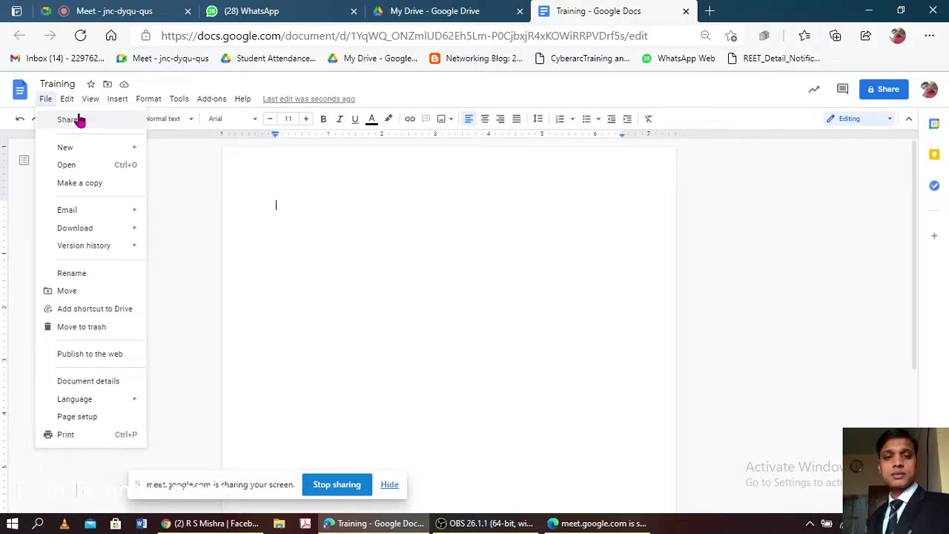
left_click(118, 11)
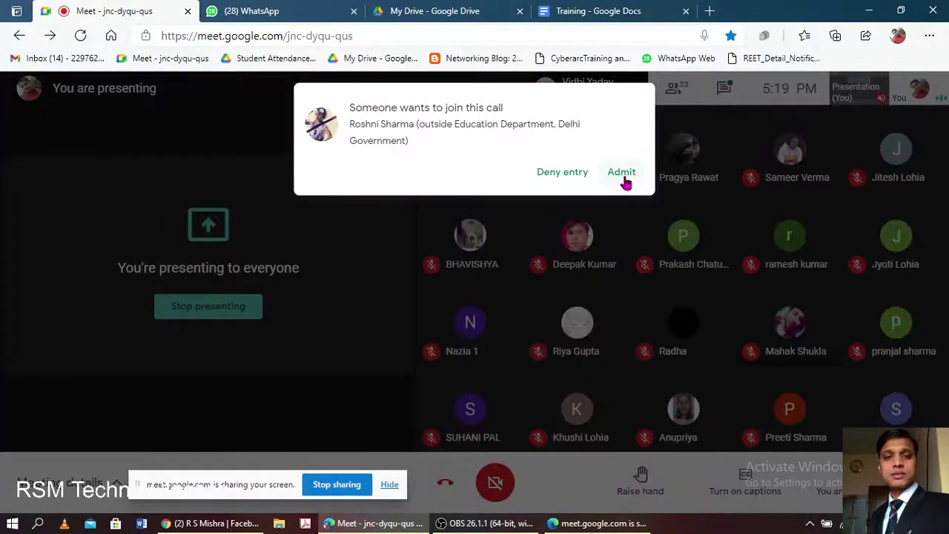
left_click(622, 172)
left_click(601, 10)
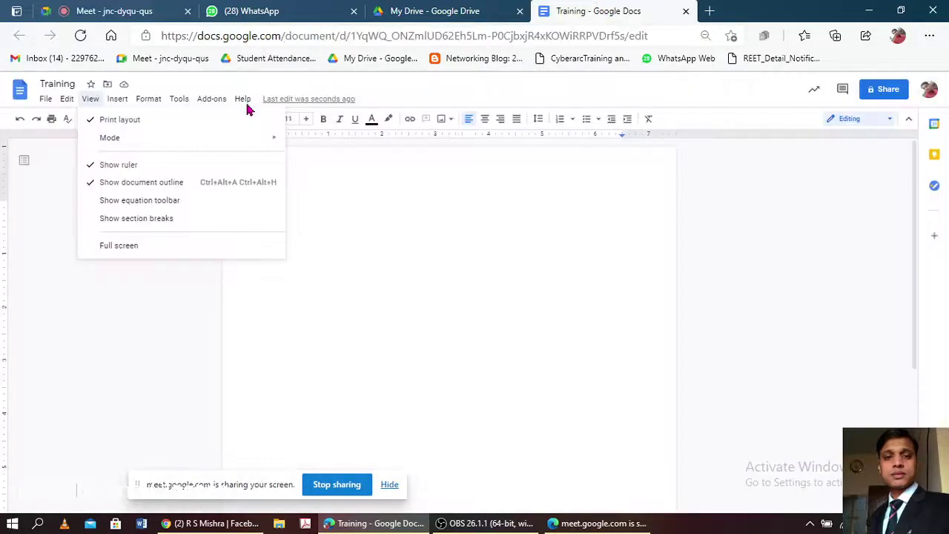
left_click(43, 101)
left_click(45, 99)
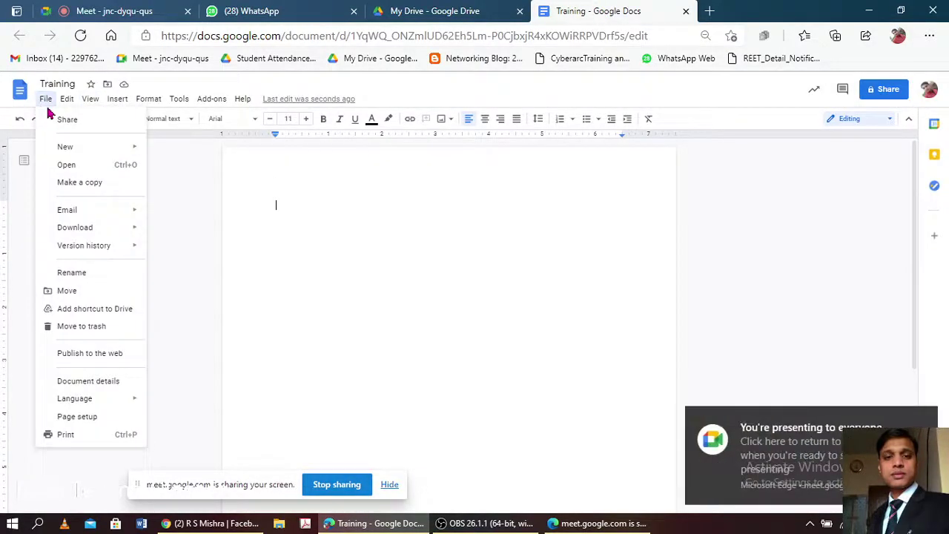
left_click(243, 99)
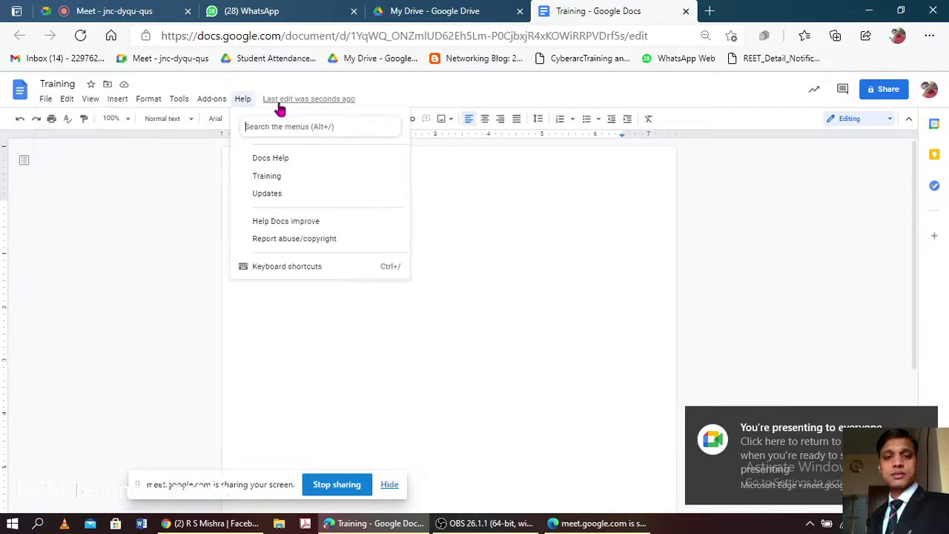
left_click(528, 288)
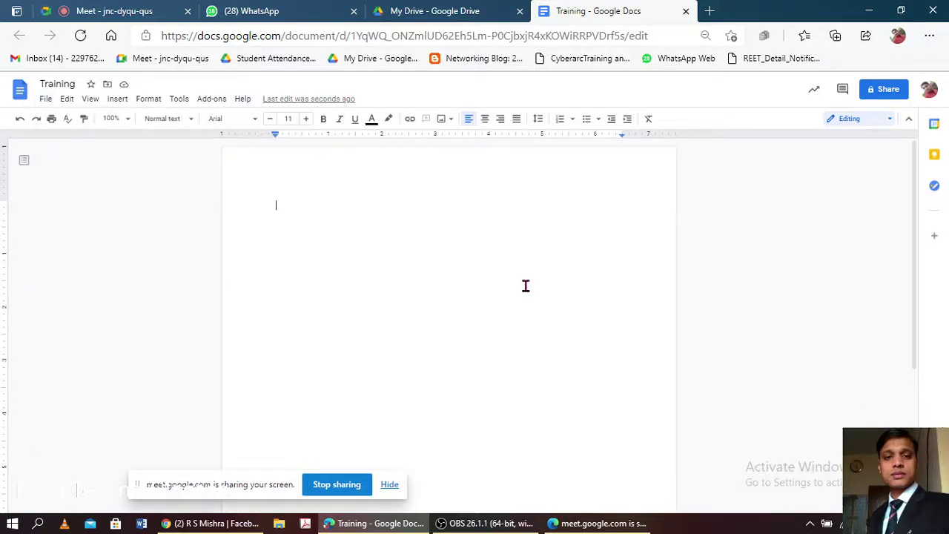
type("Hello")
key("ctrl+a")
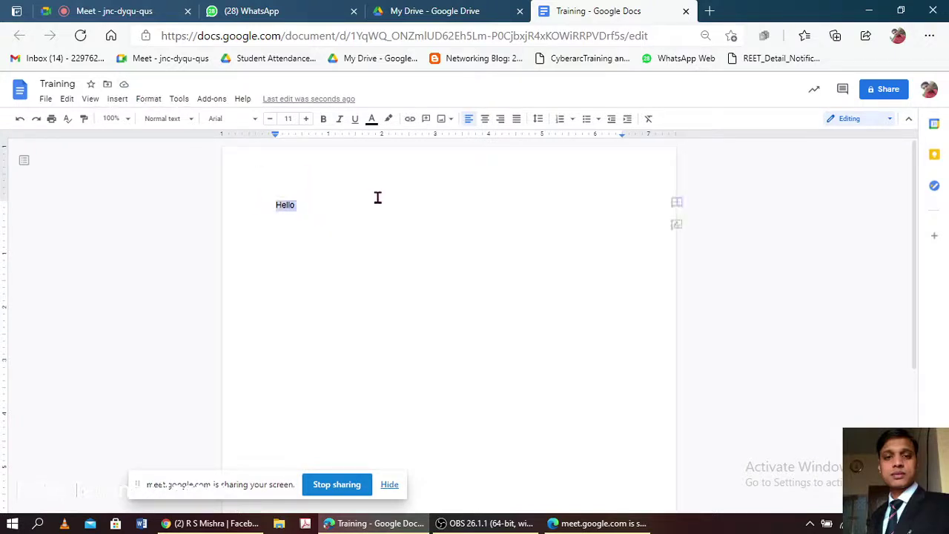
key("Delete")
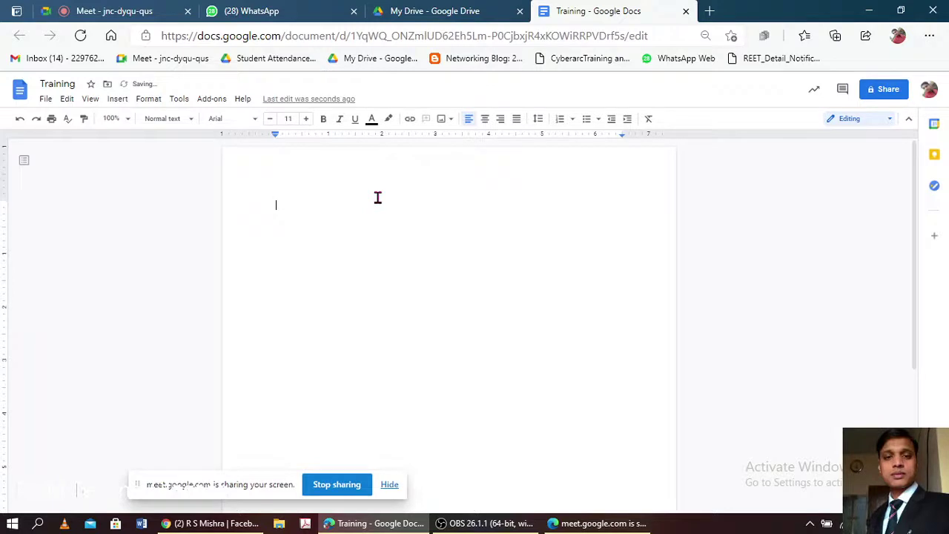
type("He")
type("llo s")
type("tudents")
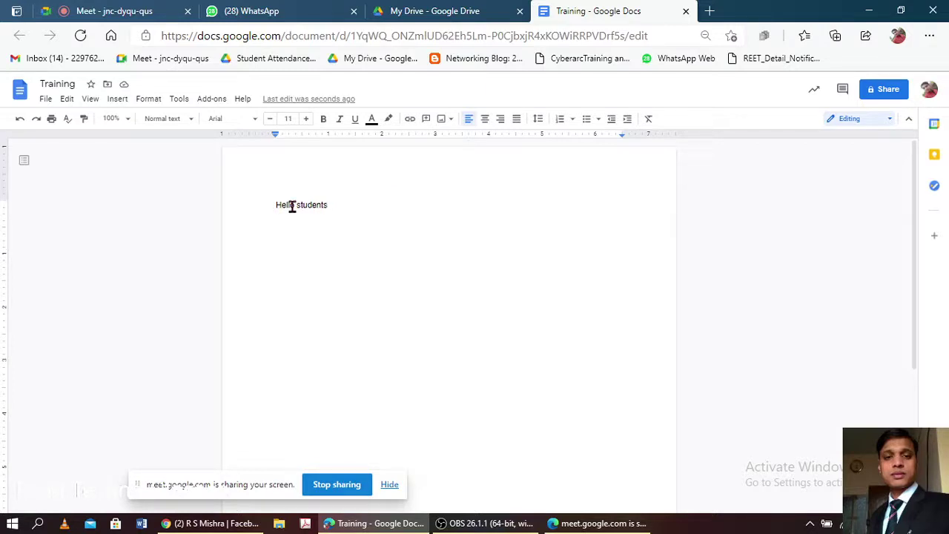
left_click_drag(274, 204, 413, 208)
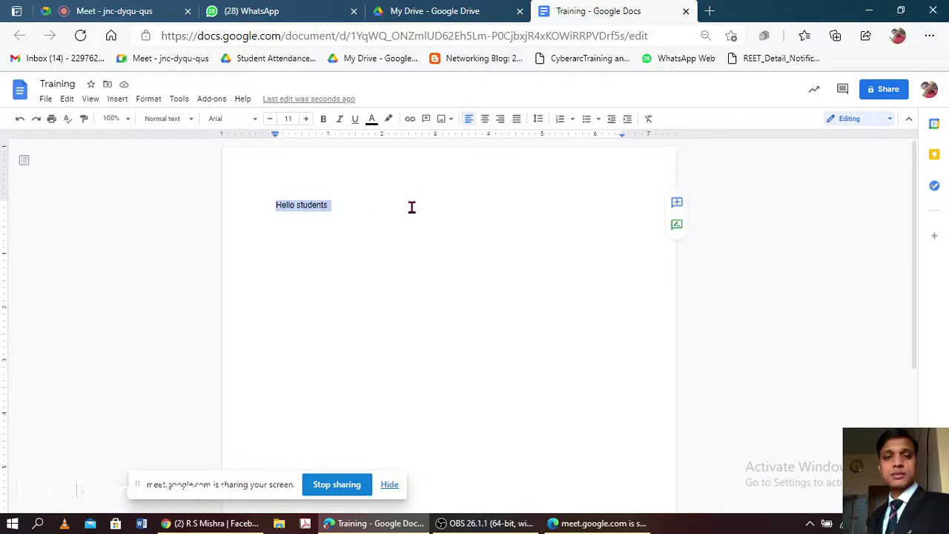
key("BackSpace")
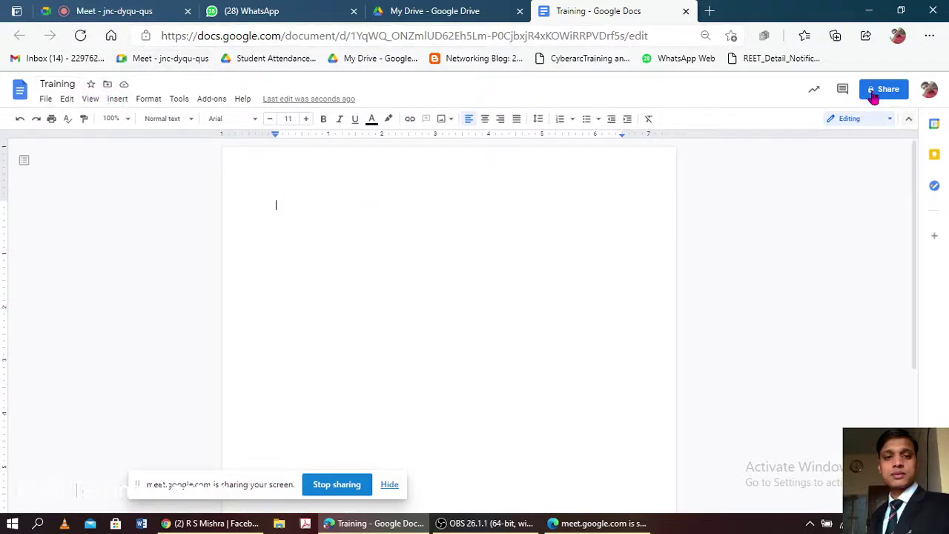
- Show the Training document's File menu with its download formats
left_click(45, 100)
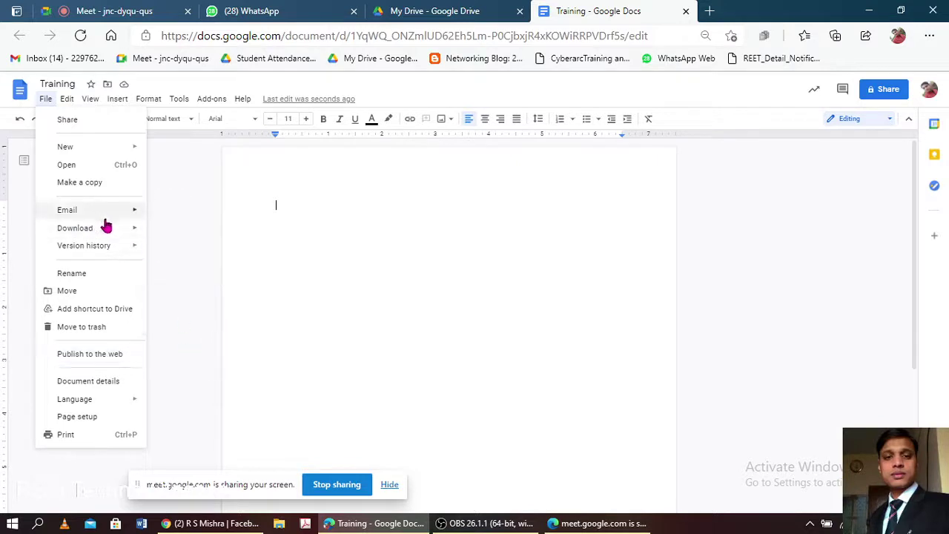
mouse_move(75, 227)
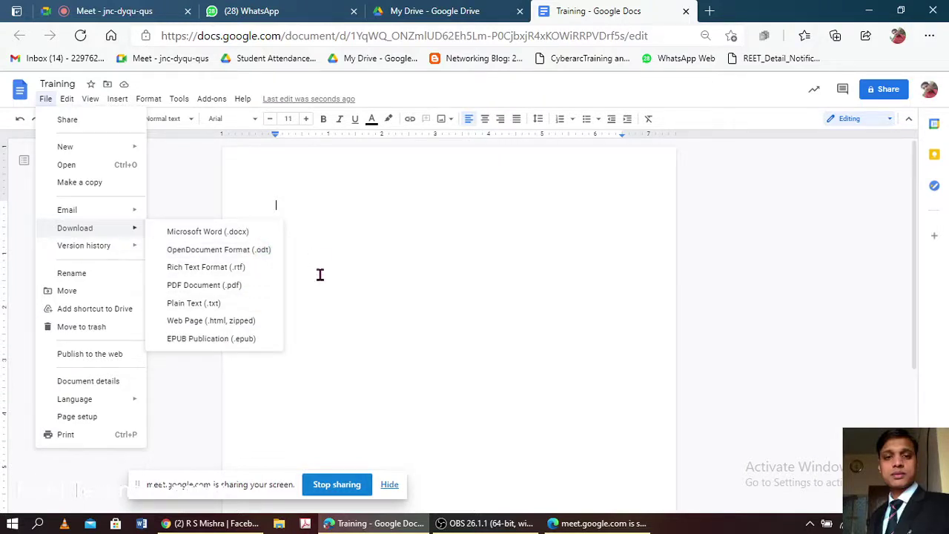
- Dismiss the File menu without choosing anything, returning to the empty Training page
left_click(376, 186)
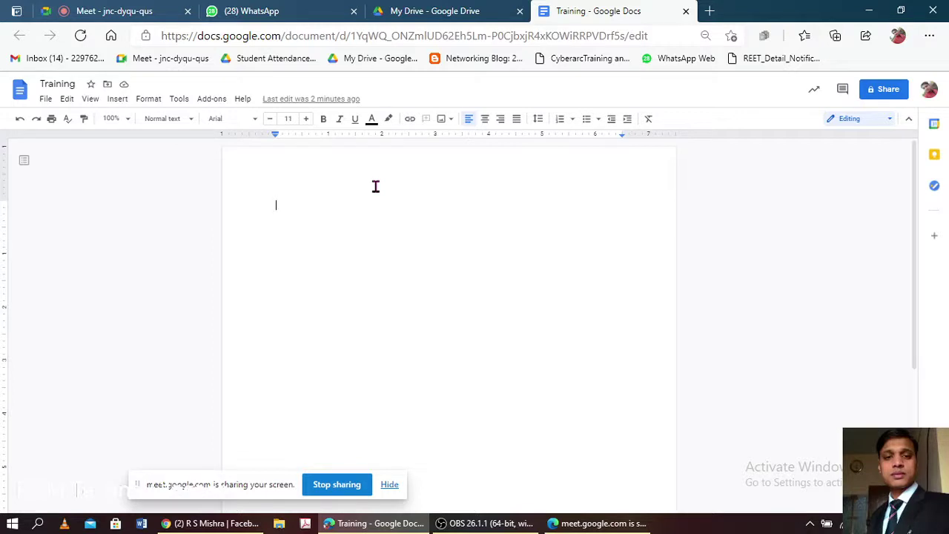
- List the numbers 1 to 6 on separate lines, delete the 3, and zoom in twice
type("1")
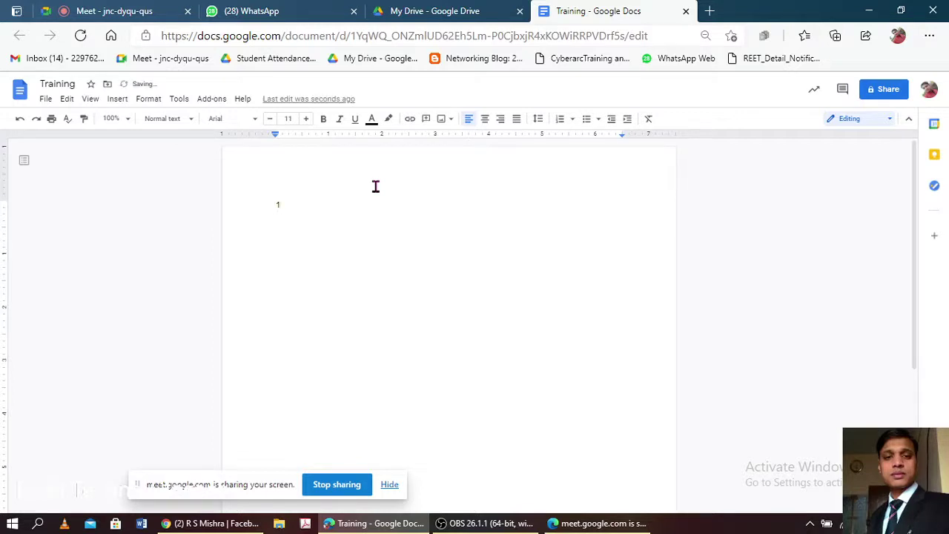
key("Return")
type("3 4 ")
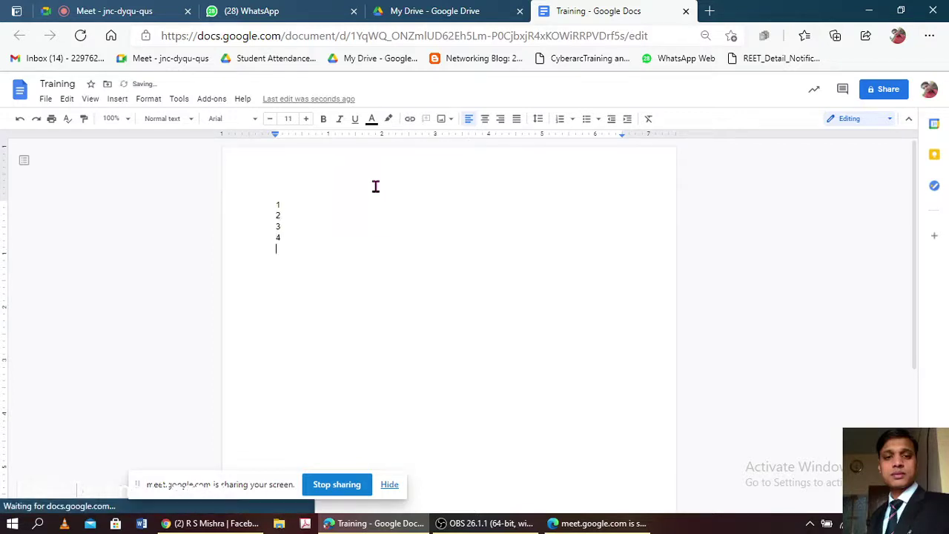
type("5")
key("Return")
type("6")
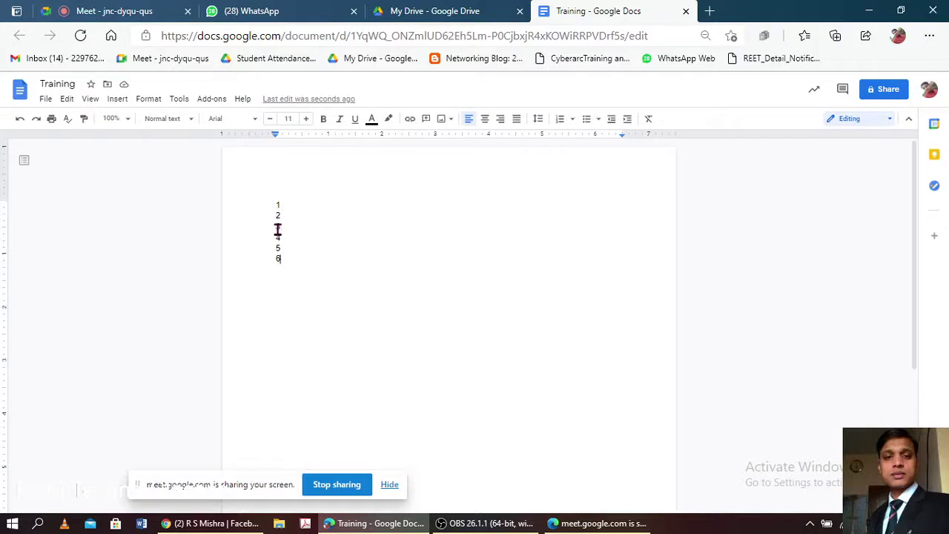
double_click(278, 227)
key("Delete")
key("Delete")
key("ctrl+plus")
key("ctrl+plus")
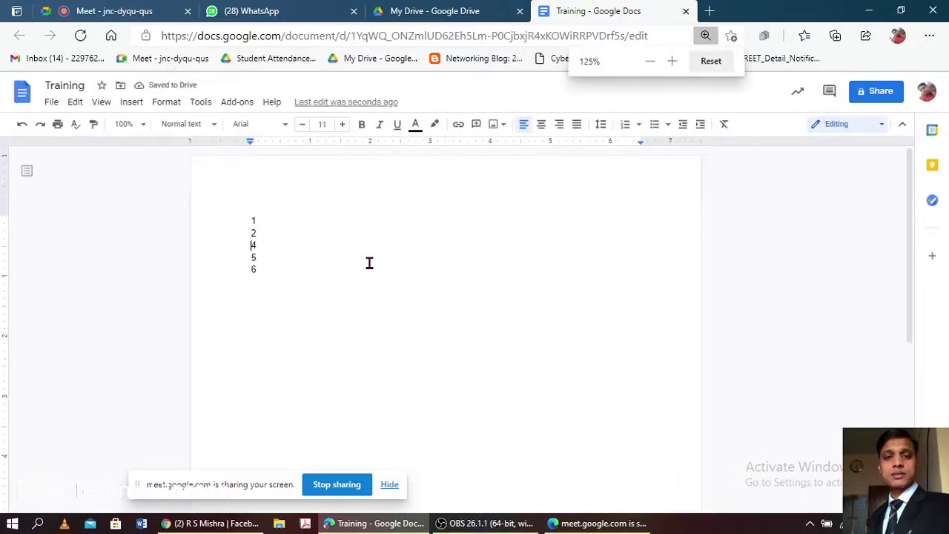
key("ctrl+plus")
key("ctrl+plus")
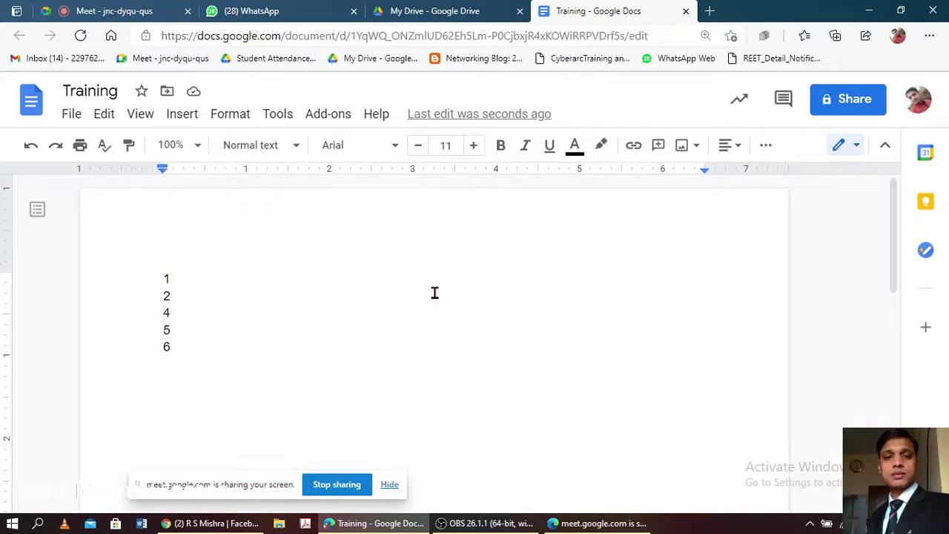
- Open the Training document's version history and preview the 5:17 PM version
left_click(72, 114)
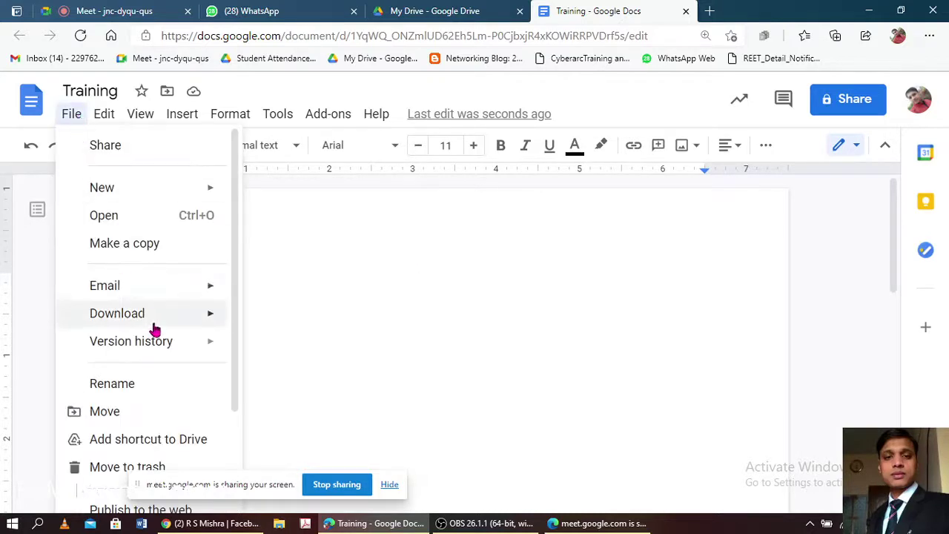
mouse_move(131, 341)
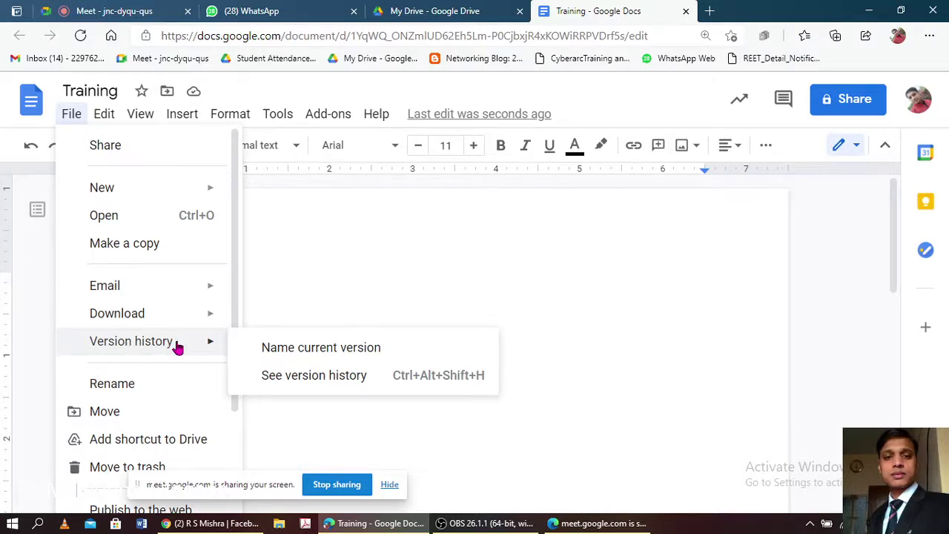
left_click(358, 378)
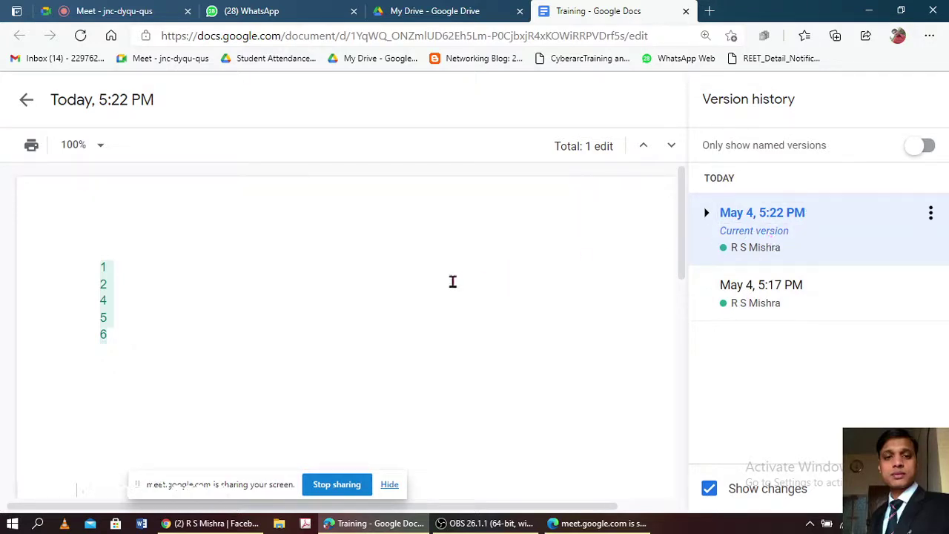
mouse_move(760, 293)
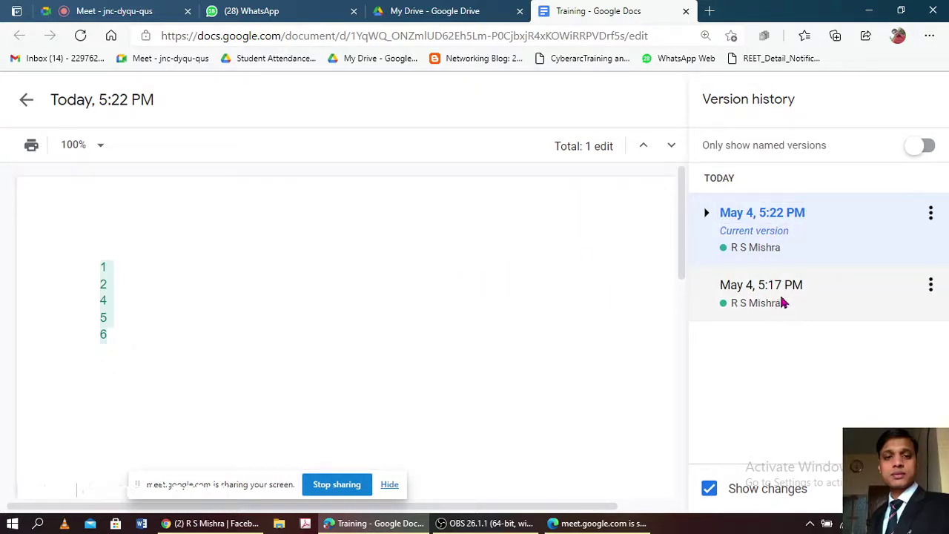
left_click(784, 302)
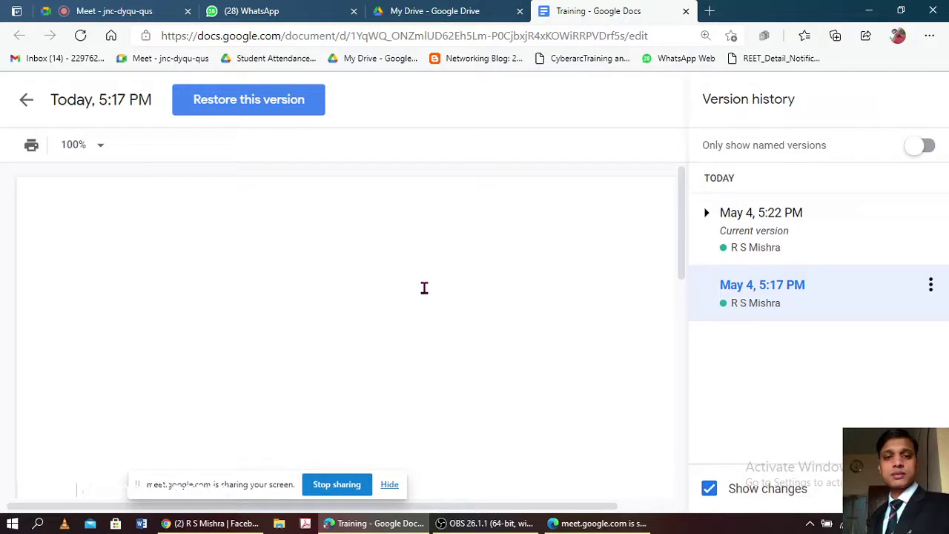
- Expand the 5:22 PM group, preview the 5:20 PM and 5:22 PM versions, then collapse it
scroll(424, 288, "down", 3)
scroll(424, 287, "down", 3)
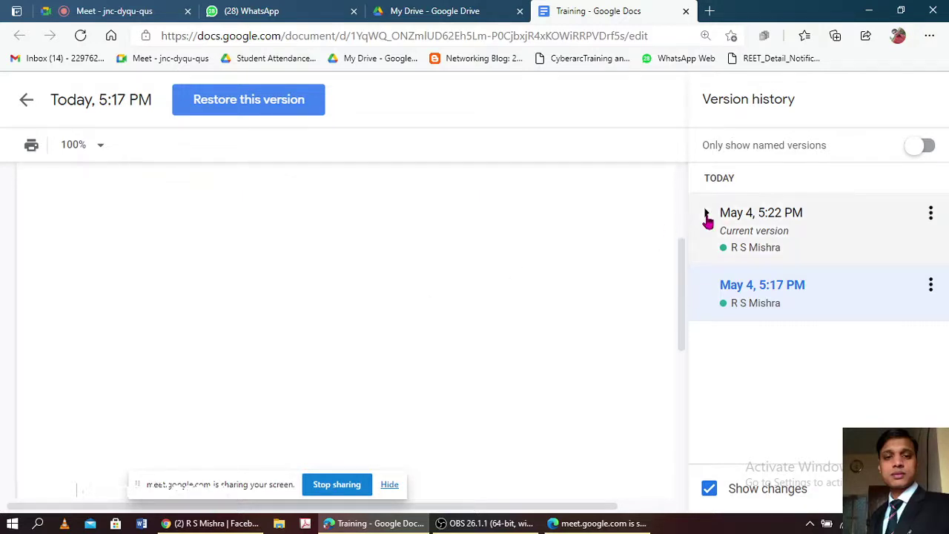
left_click(708, 218)
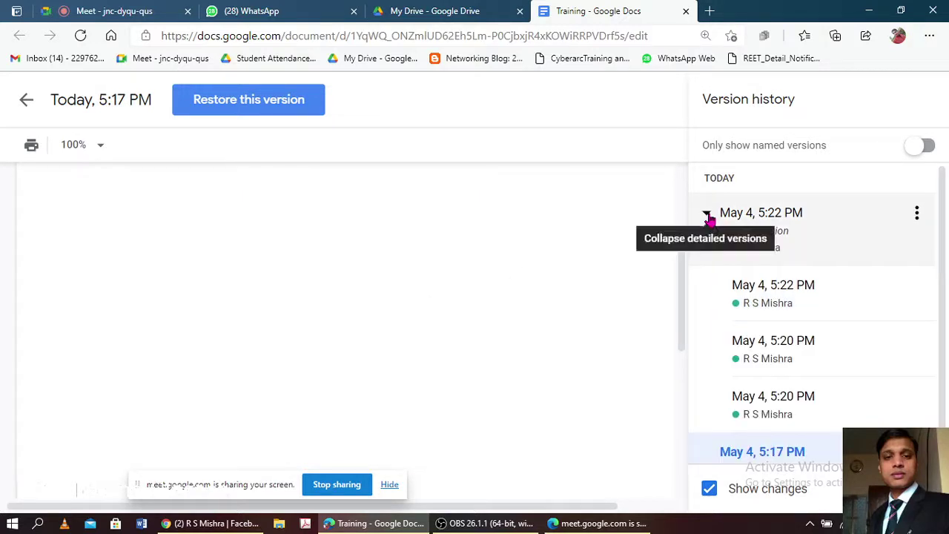
scroll(741, 244, "down", 1)
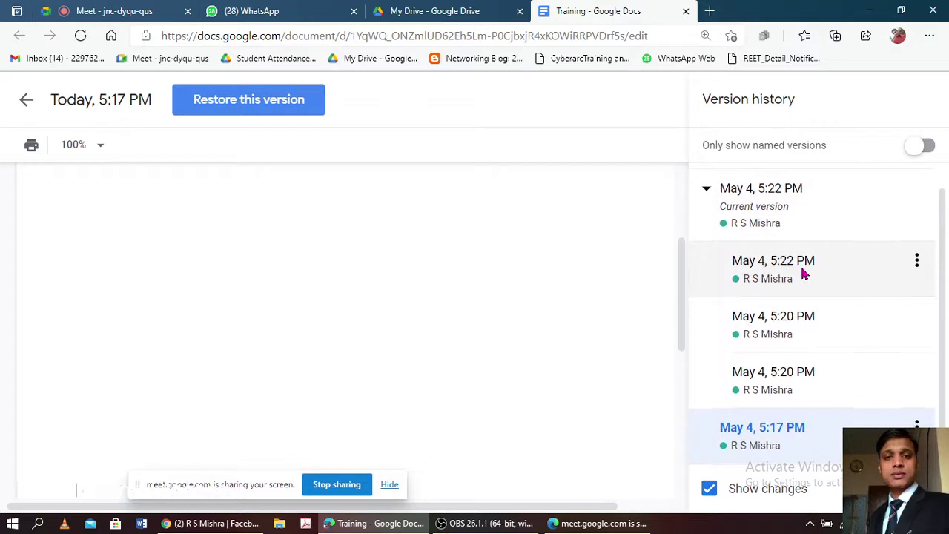
left_click(769, 379)
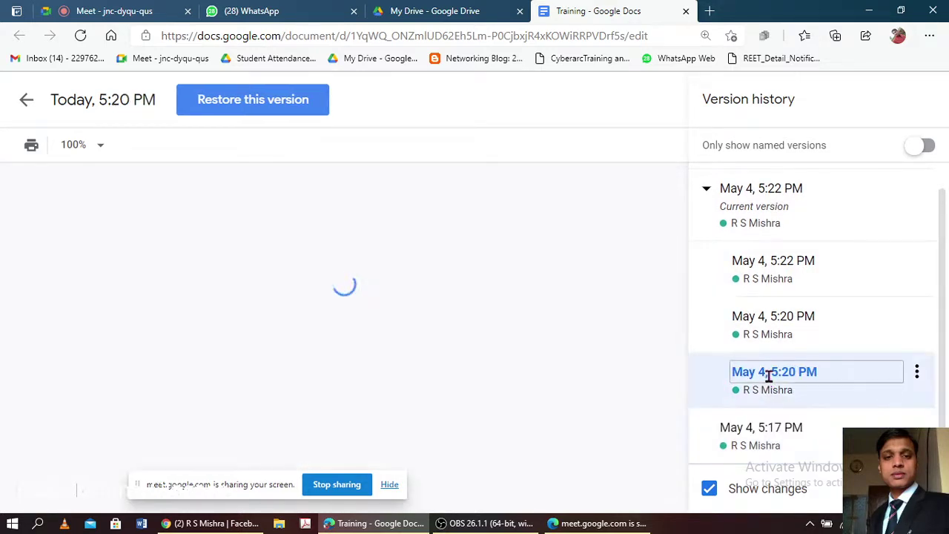
left_click(773, 328)
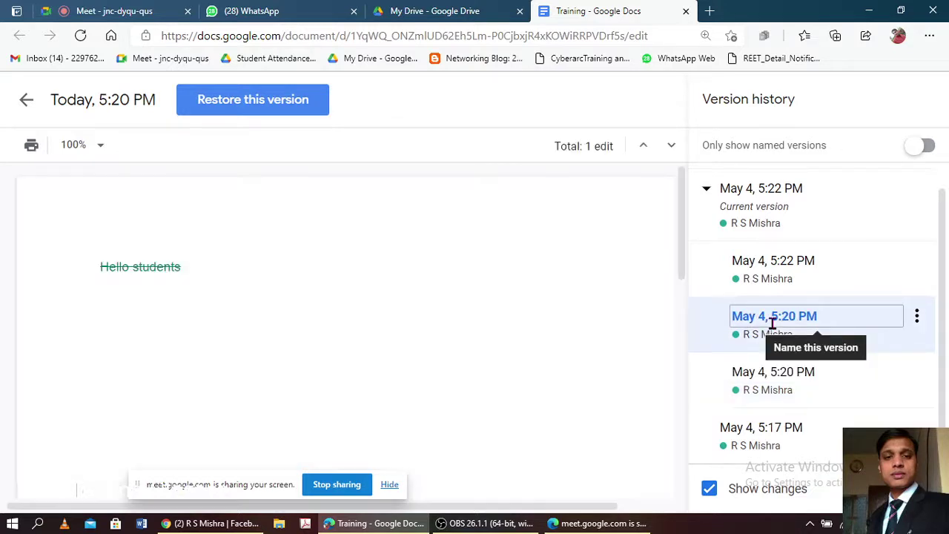
left_click(789, 271)
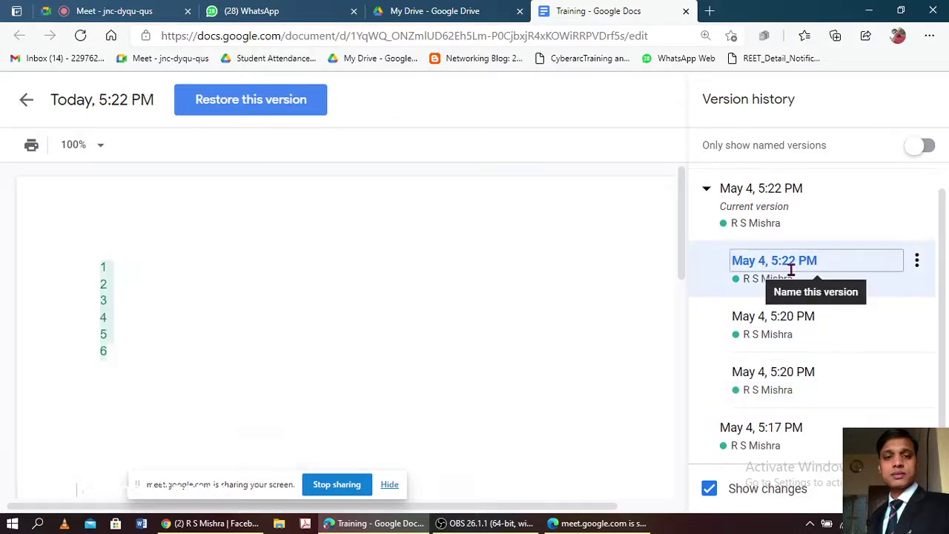
scroll(792, 270, "up", 1)
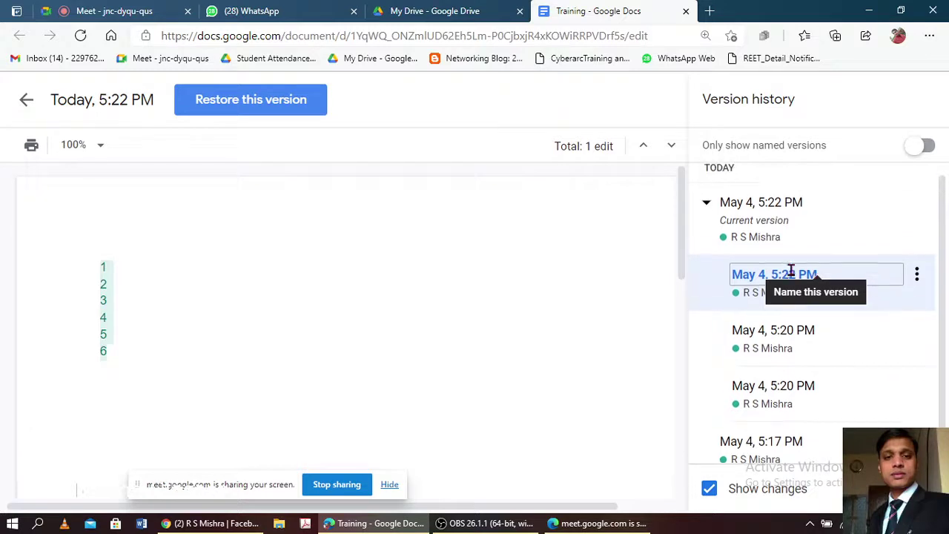
left_click(708, 214)
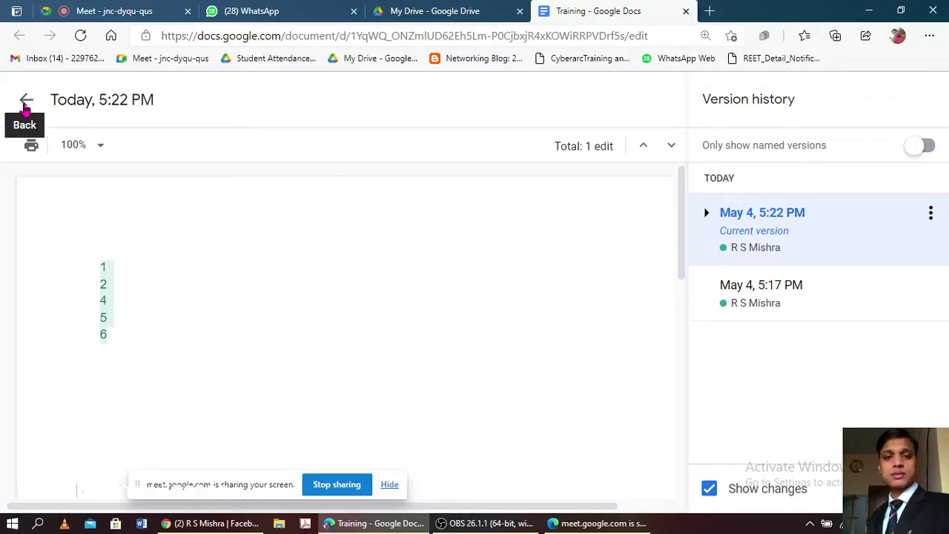
- Exit version history to resume editing Training, checking the Meet and My Drive tabs along the way
left_click(137, 11)
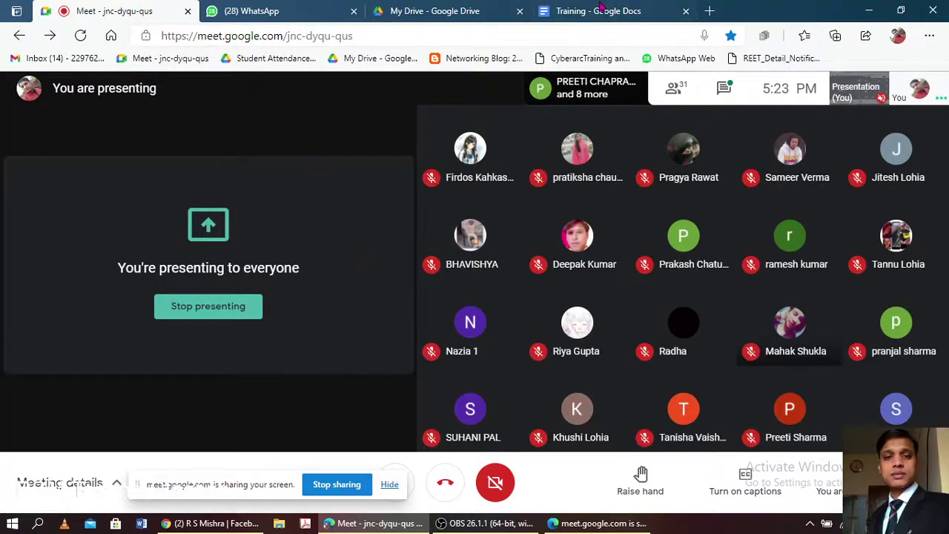
left_click(600, 11)
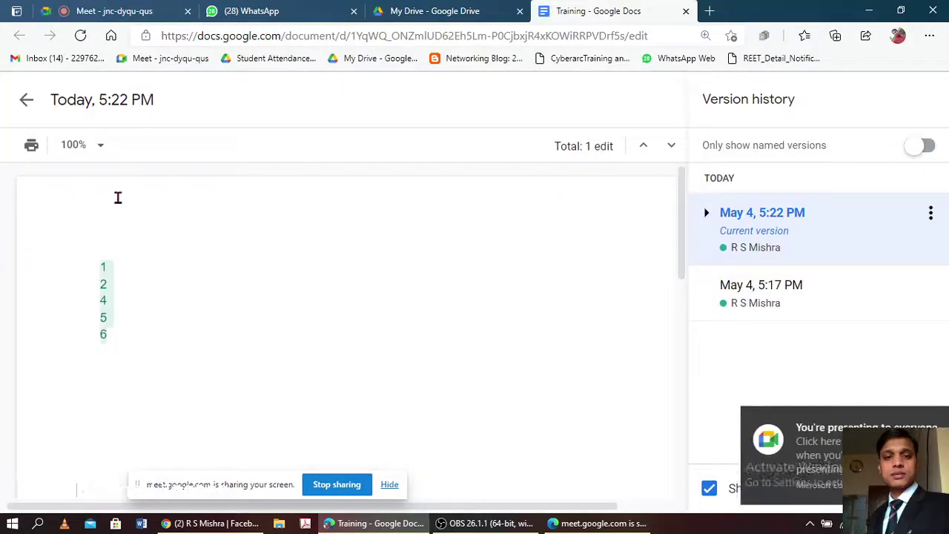
left_click(26, 104)
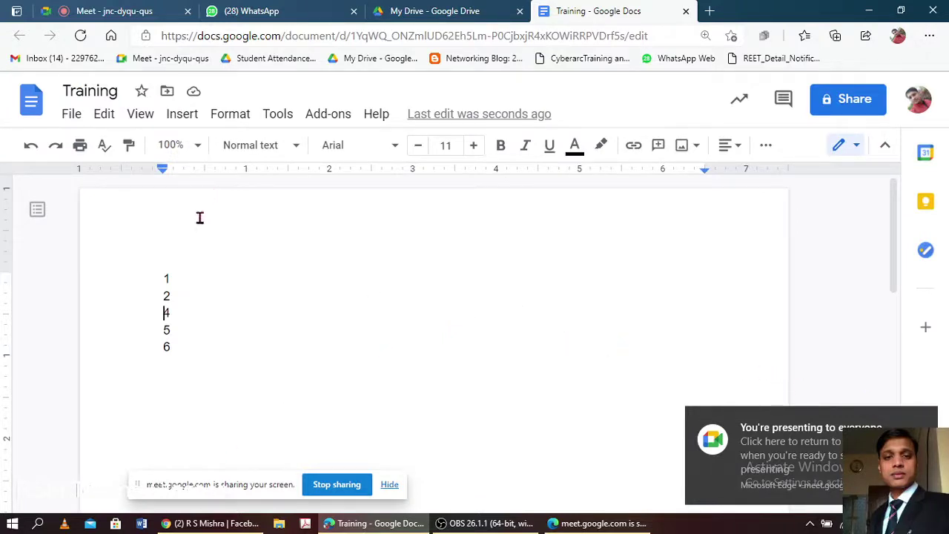
left_click(98, 15)
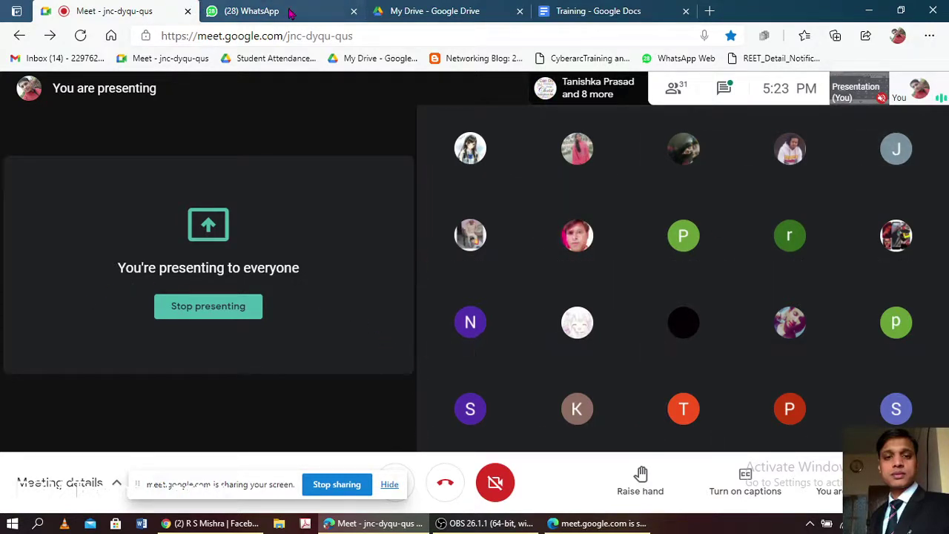
left_click(445, 11)
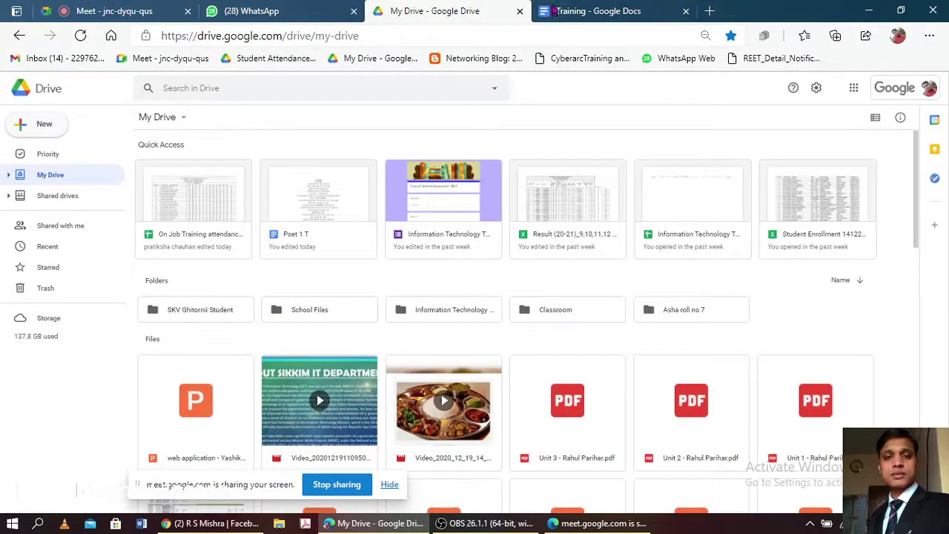
left_click(589, 11)
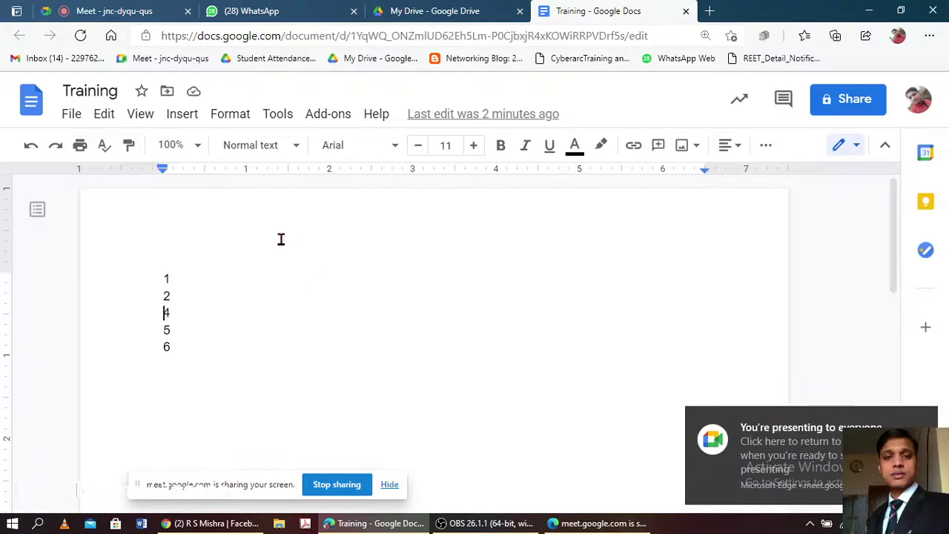
- Bring up the Training document's File options for renaming and moving, leaving the title unchanged
left_click(72, 117)
mouse_move(104, 286)
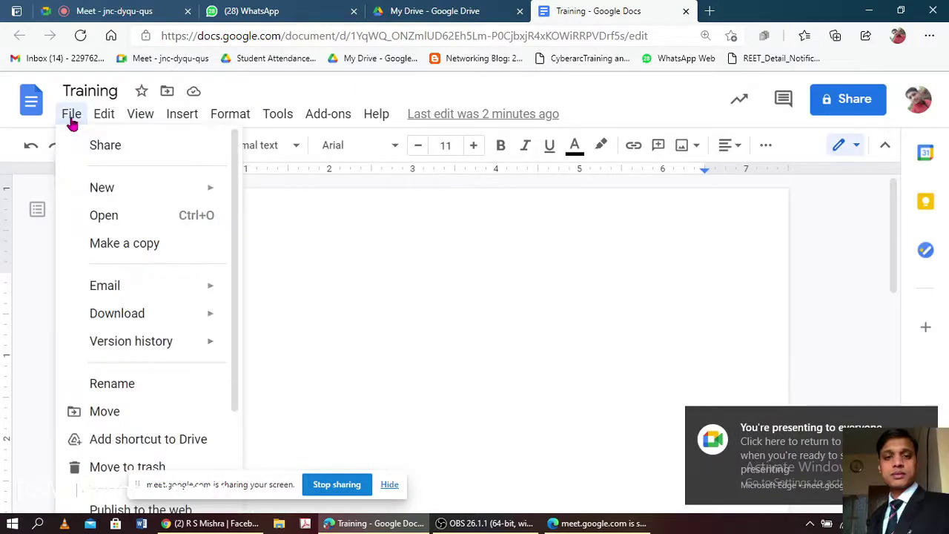
scroll(161, 305, "down", 1)
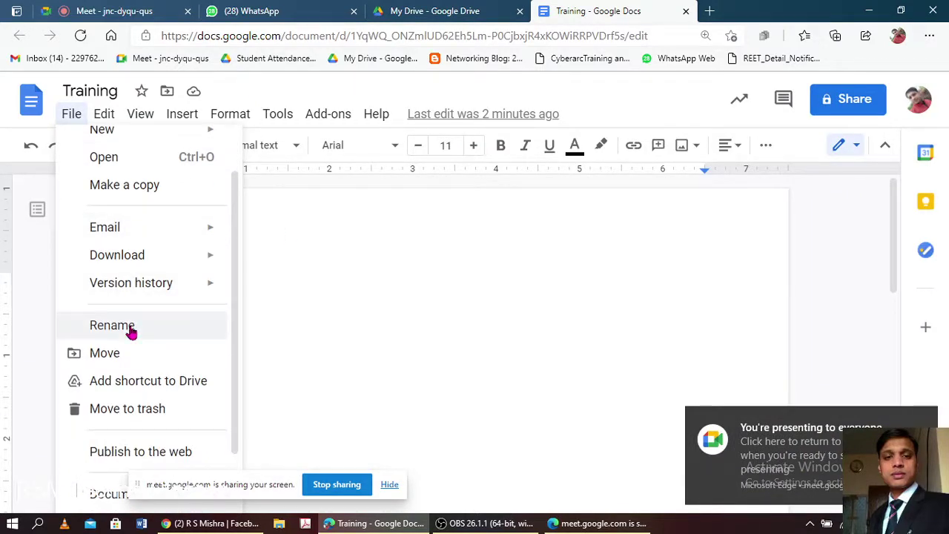
key("alt+o")
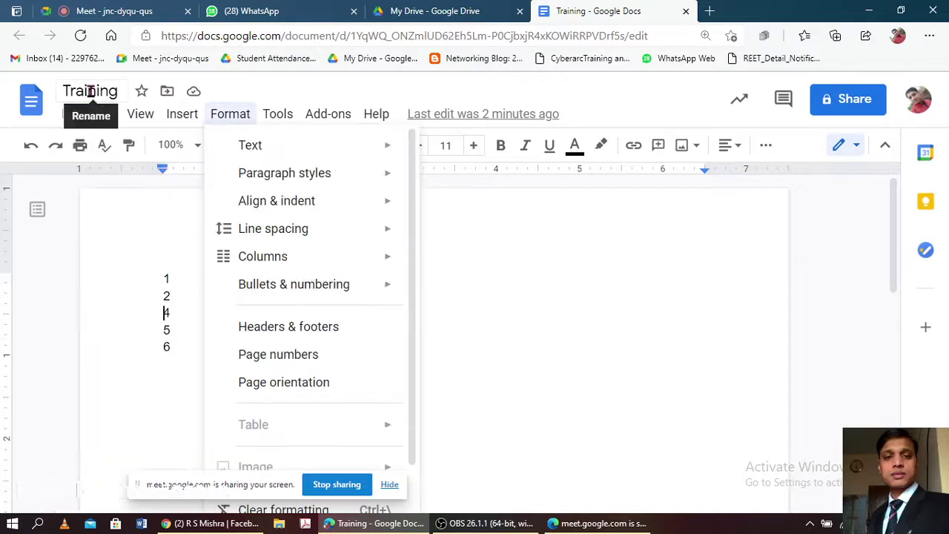
key("Escape")
left_click(90, 90)
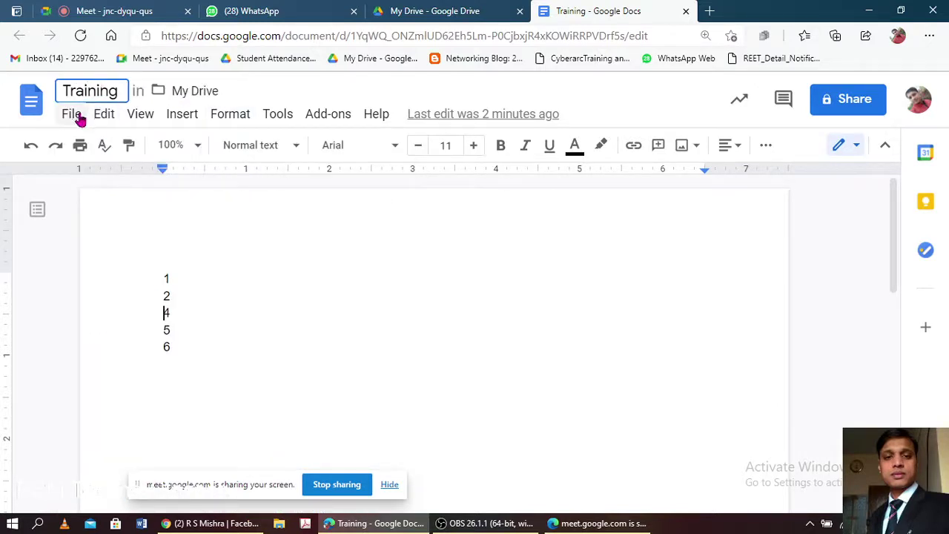
left_click(72, 115)
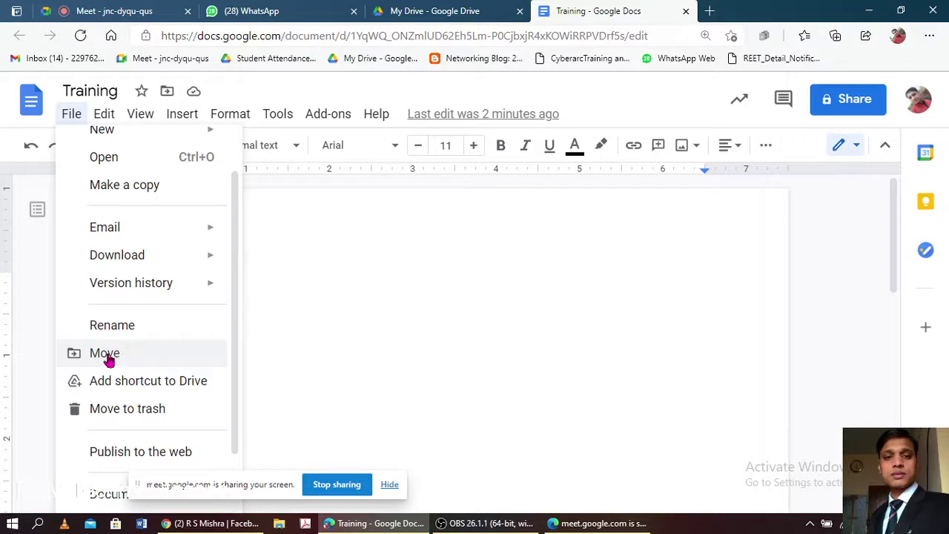
- Browse Drive folders to move the Training document, cancel without moving it, then go to Meet
left_click(109, 359)
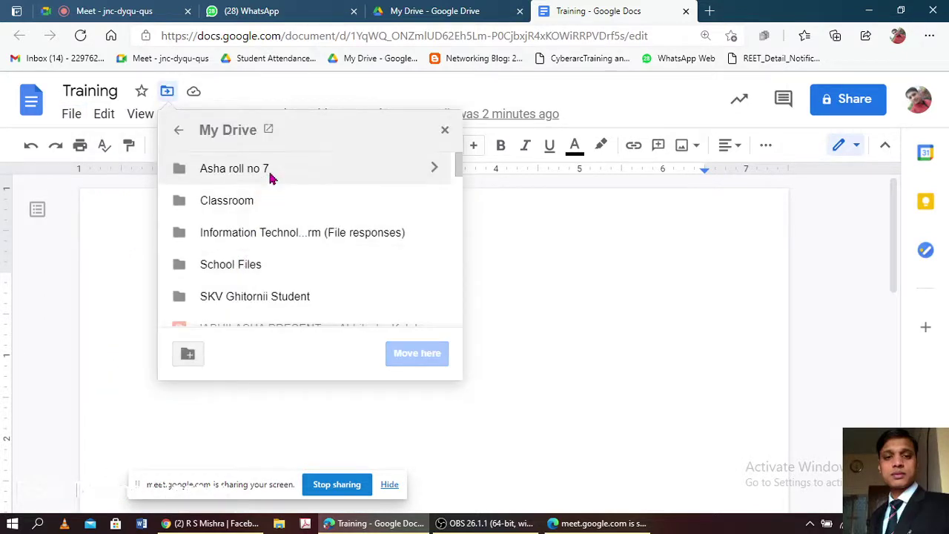
scroll(271, 178, "down", 1)
scroll(275, 201, "down", 1)
scroll(275, 212, "down", 1)
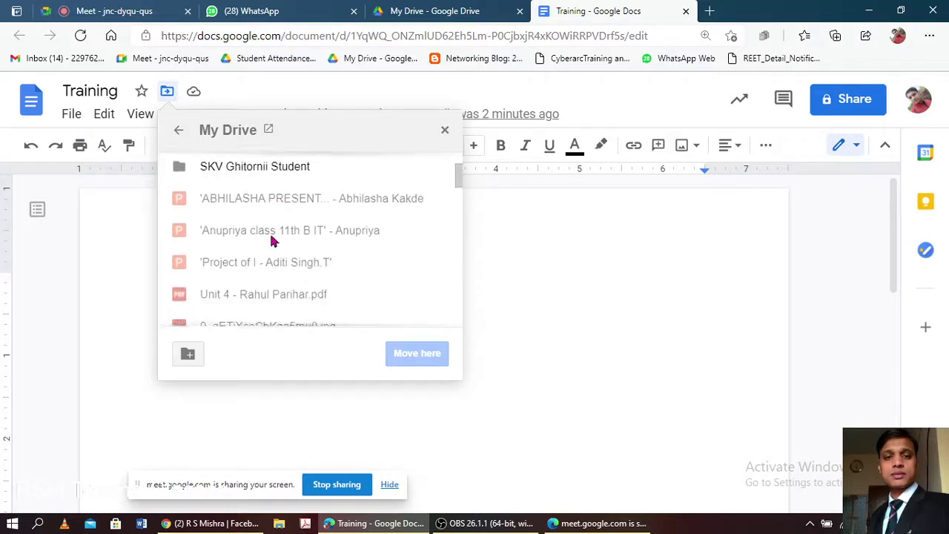
scroll(271, 240, "down", 1)
scroll(273, 291, "up", 3)
scroll(275, 286, "up", 1)
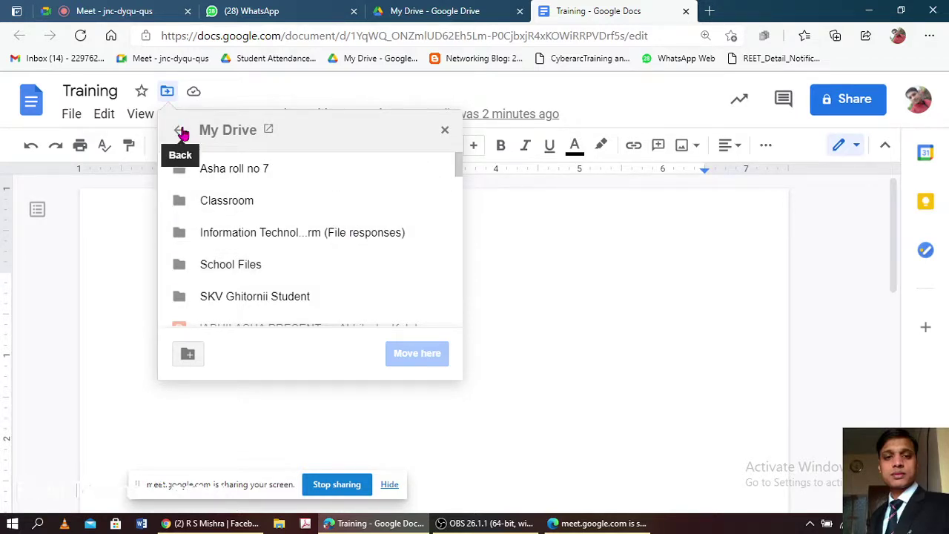
left_click(180, 131)
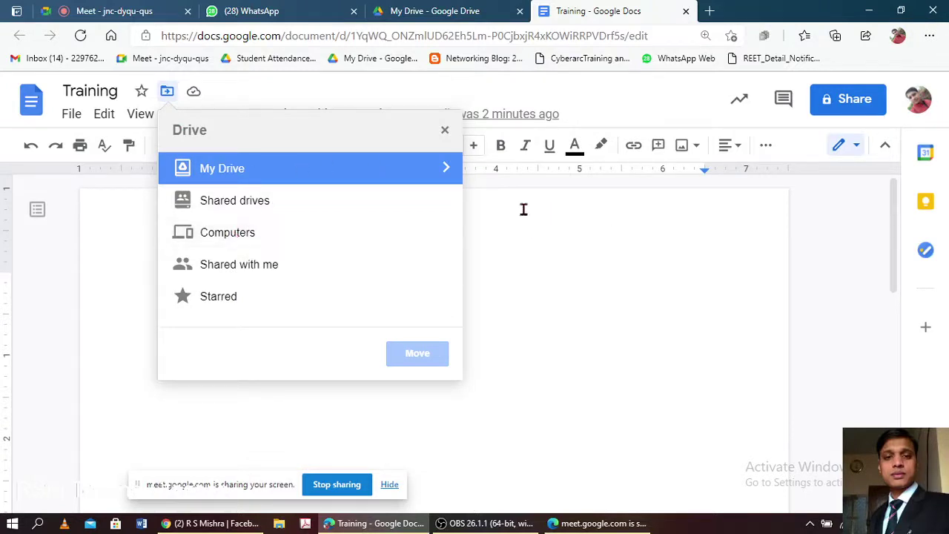
left_click(445, 131)
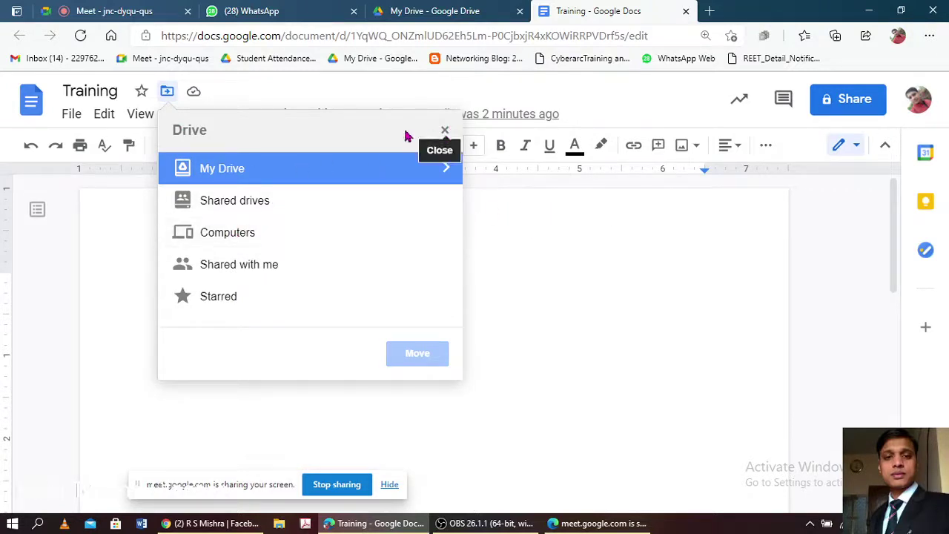
left_click(72, 114)
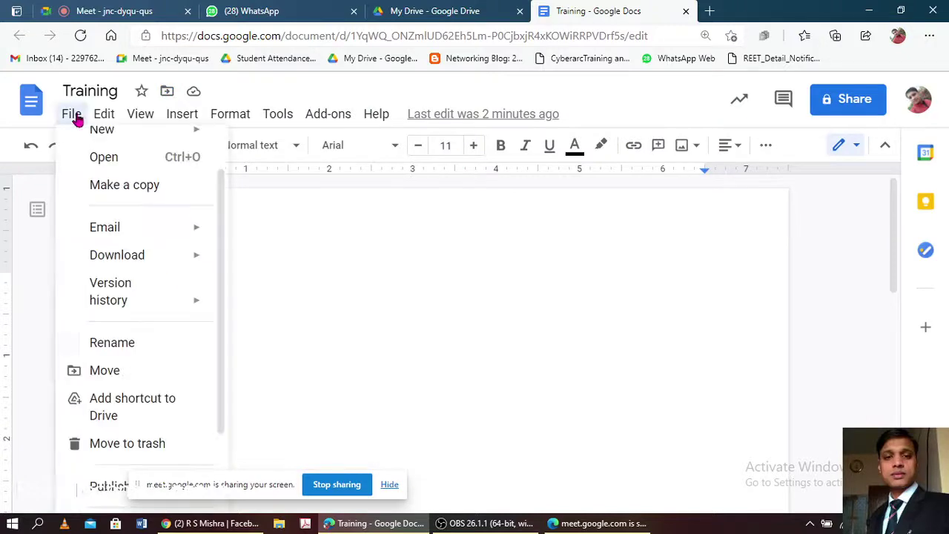
left_click(175, 18)
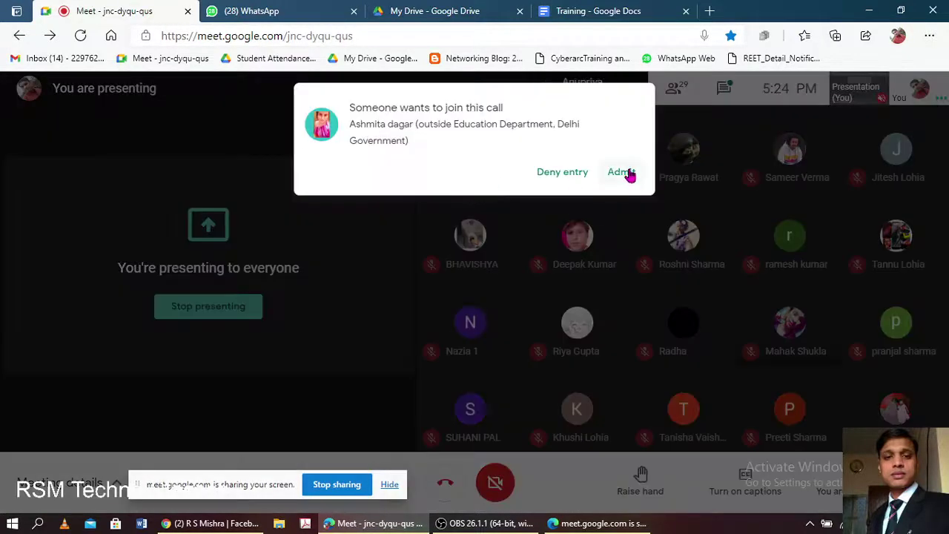
- Admit the first waiting guest and return to the Training document's File menu
left_click(626, 173)
left_click(600, 10)
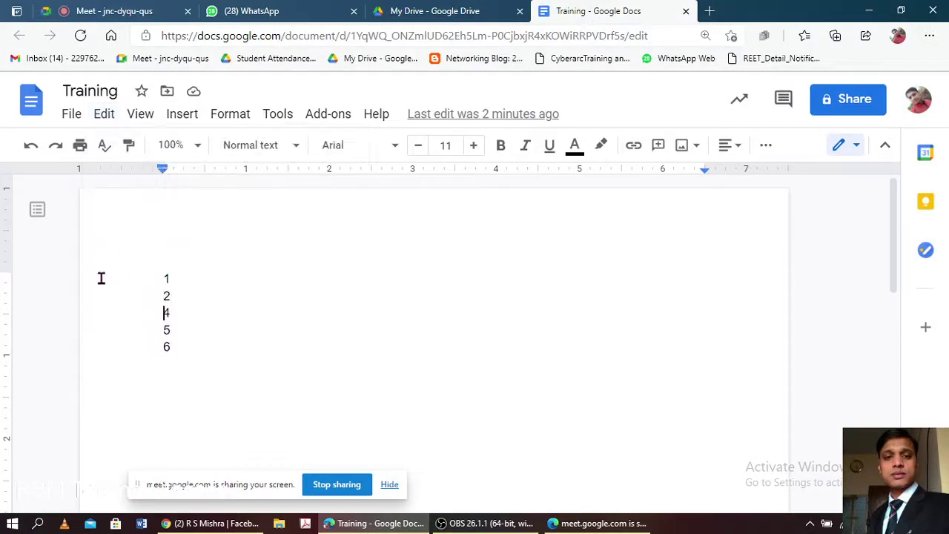
left_click(70, 117)
scroll(116, 314, "down", 1)
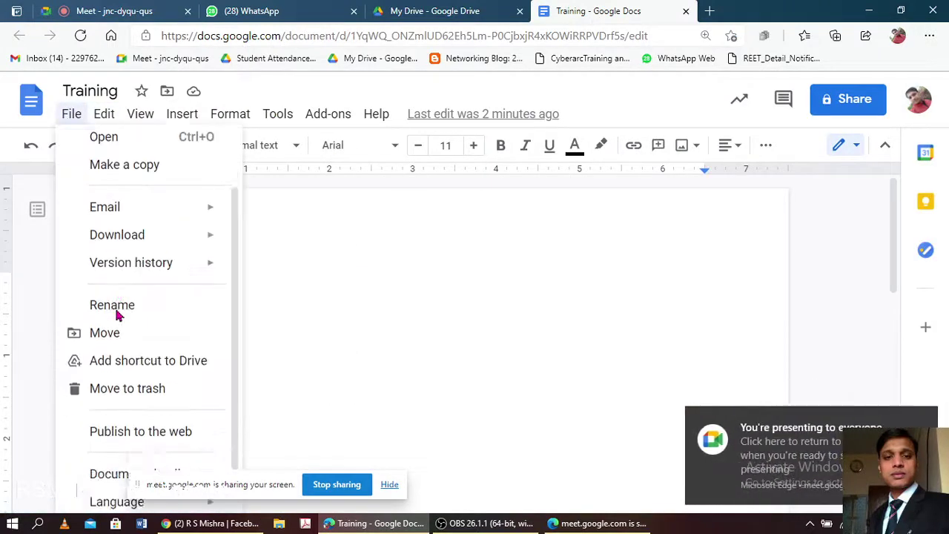
scroll(117, 319, "down", 1)
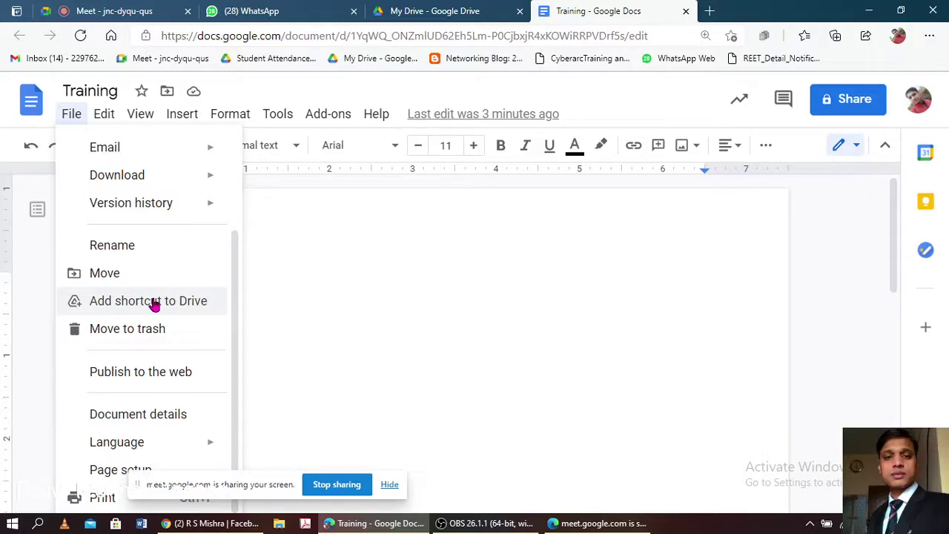
- Admit the second waiting guest to the call and reopen the document's File menu
left_click(115, 11)
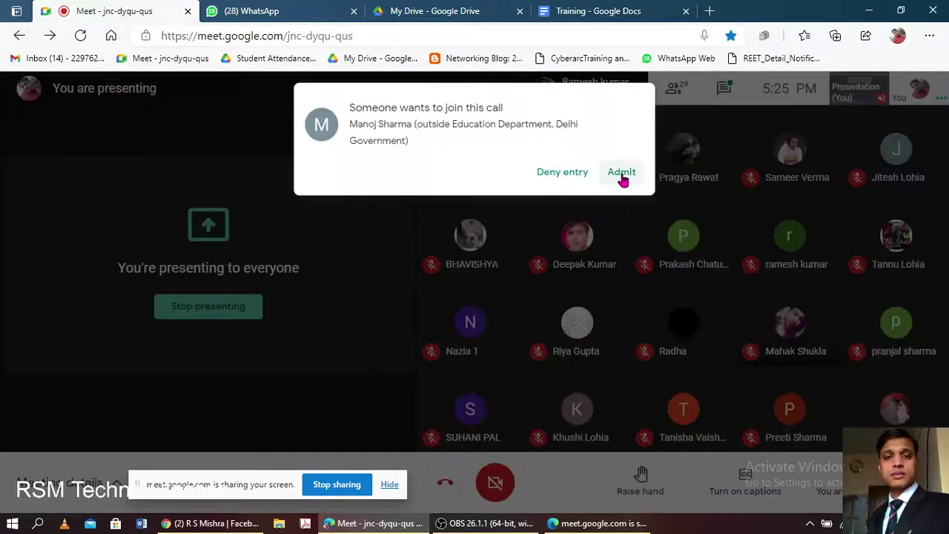
left_click(621, 174)
left_click(633, 9)
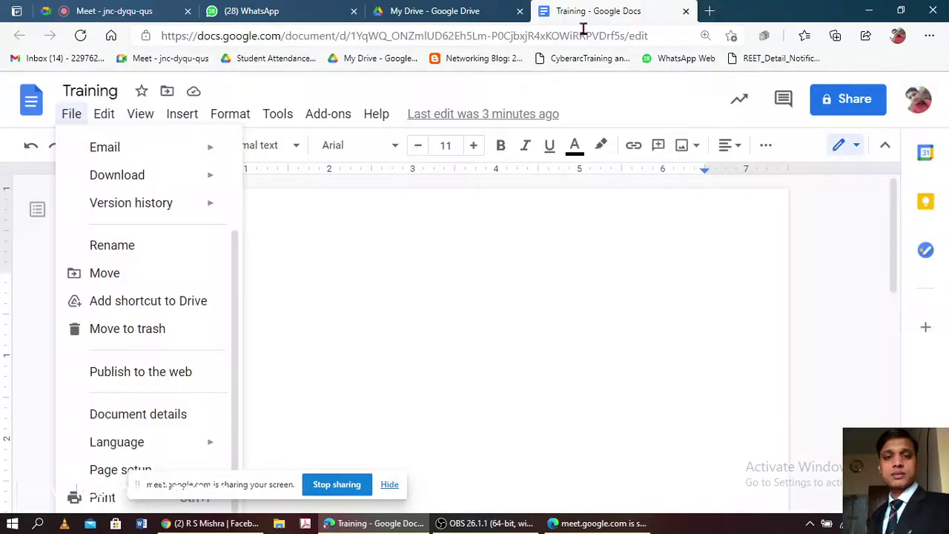
left_click(74, 115)
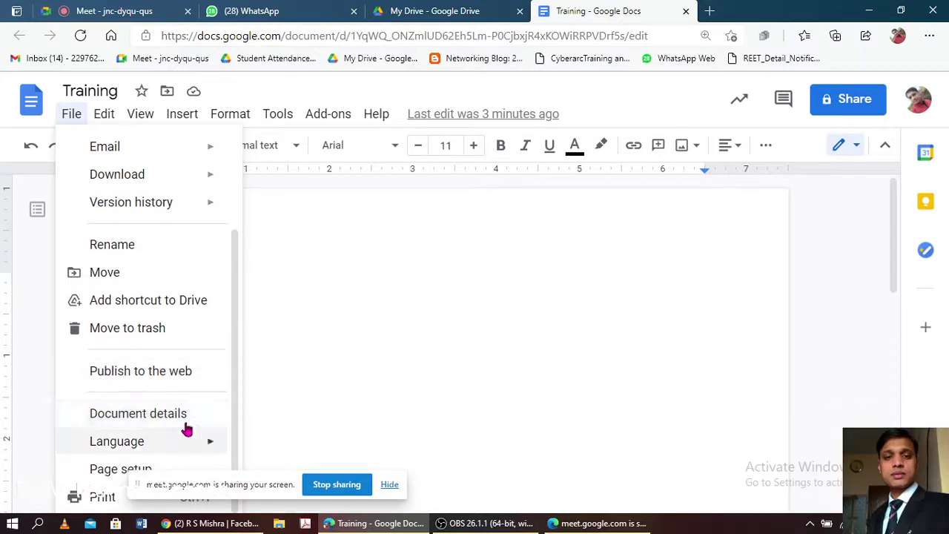
- View the Training document's details (My Drive, created 5:17 PM), then close them
left_click(160, 419)
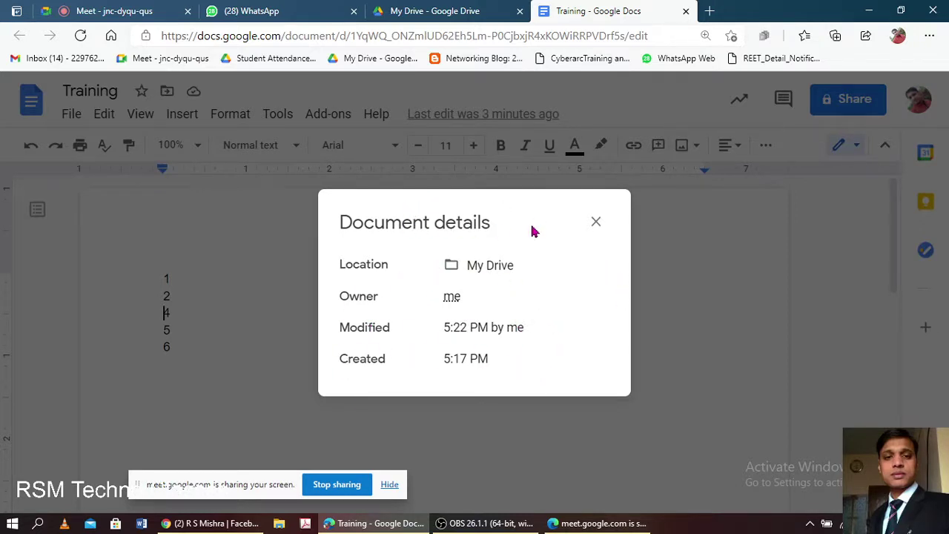
left_click(595, 224)
left_click(67, 116)
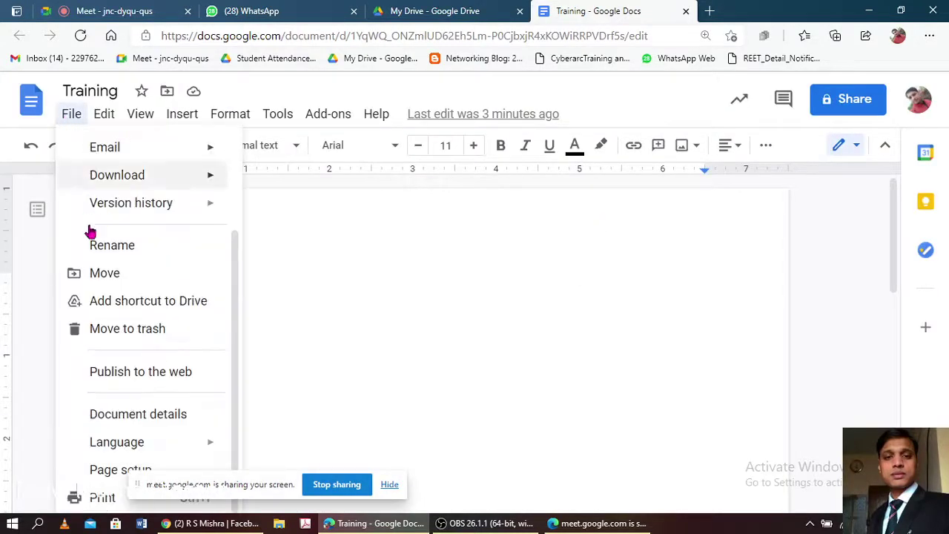
left_click_drag(172, 492, 549, 477)
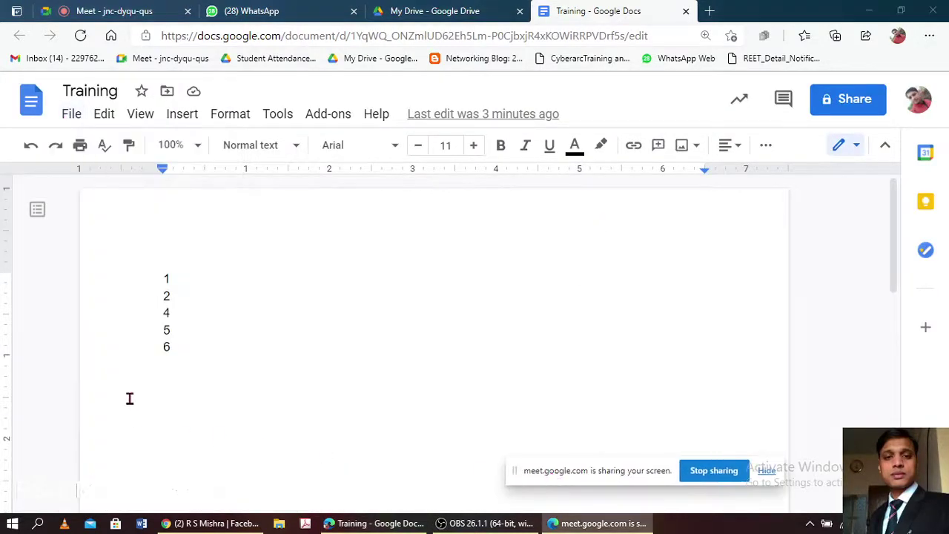
- Dismiss the File menu and go to the Meet call with its pending join request
left_click(66, 122)
left_click(71, 115)
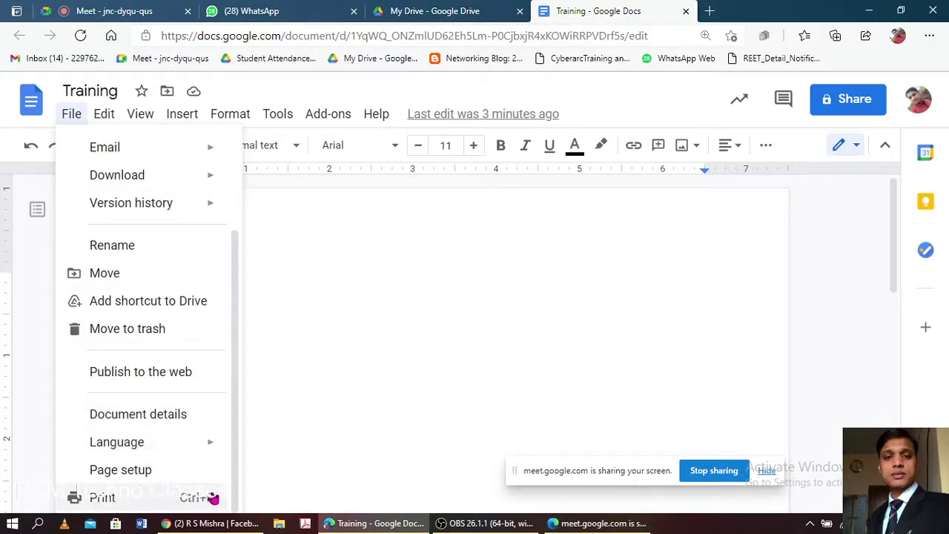
left_click(342, 415)
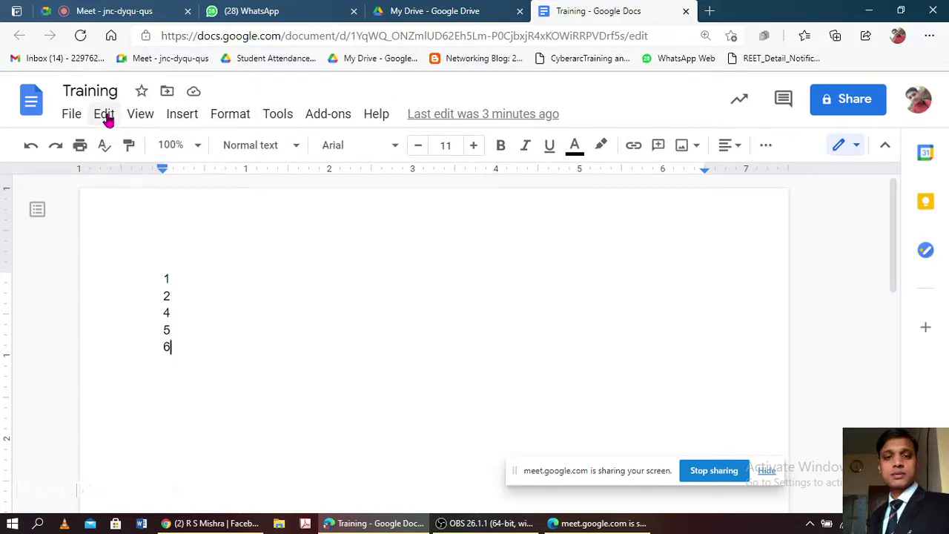
left_click(161, 14)
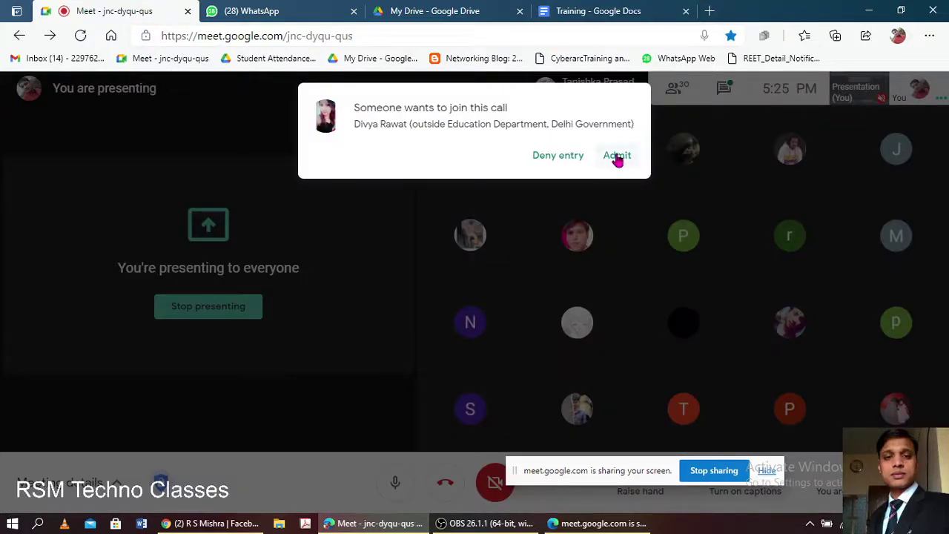
- Admit the waiting participant to the Meet call and return to the Training document
left_click(618, 155)
left_click(632, 10)
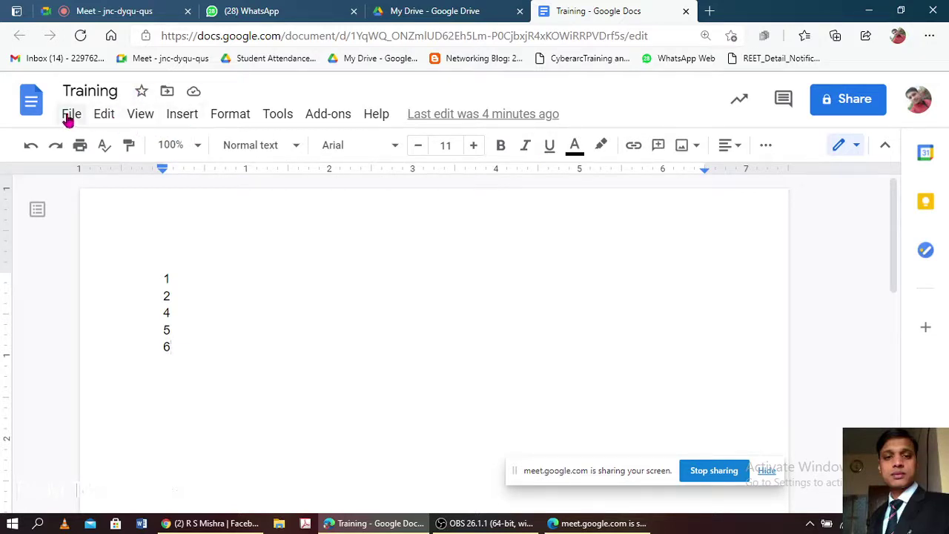
- Look through the Edit, View, Insert and Format menus, ending on the Add-ons options
left_click(108, 117)
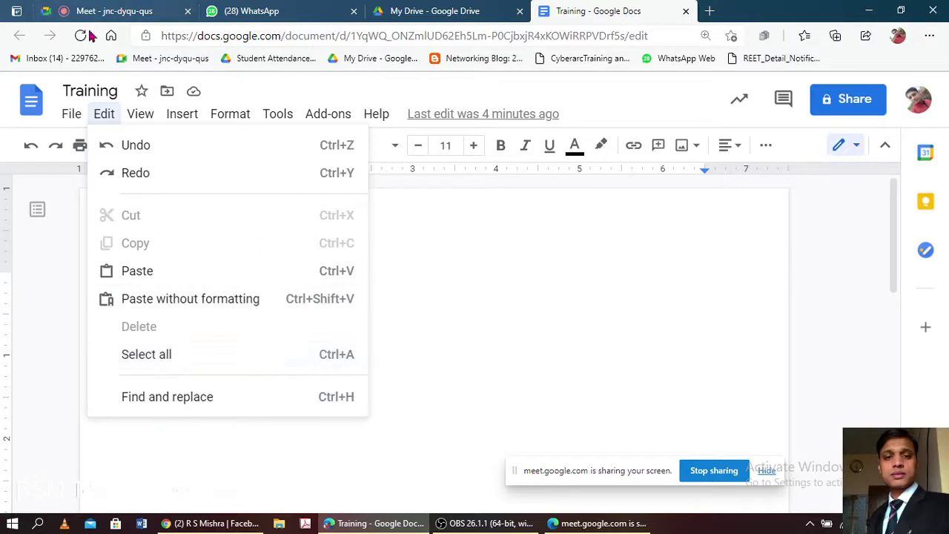
left_click(143, 116)
left_click(145, 117)
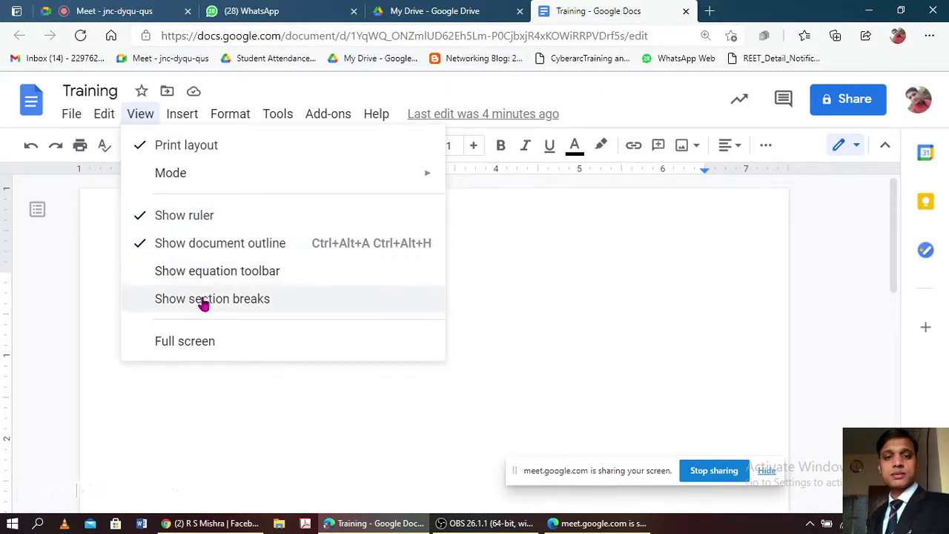
left_click(181, 116)
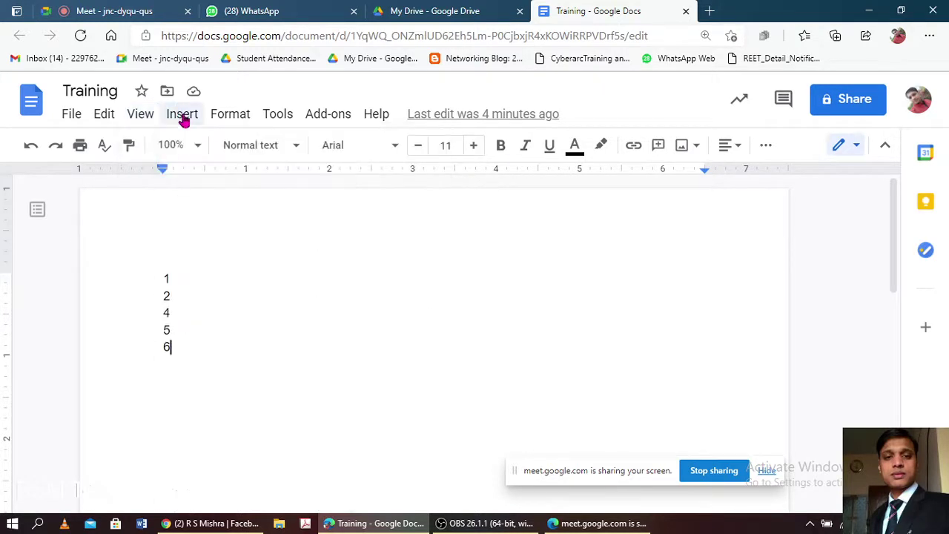
left_click(183, 118)
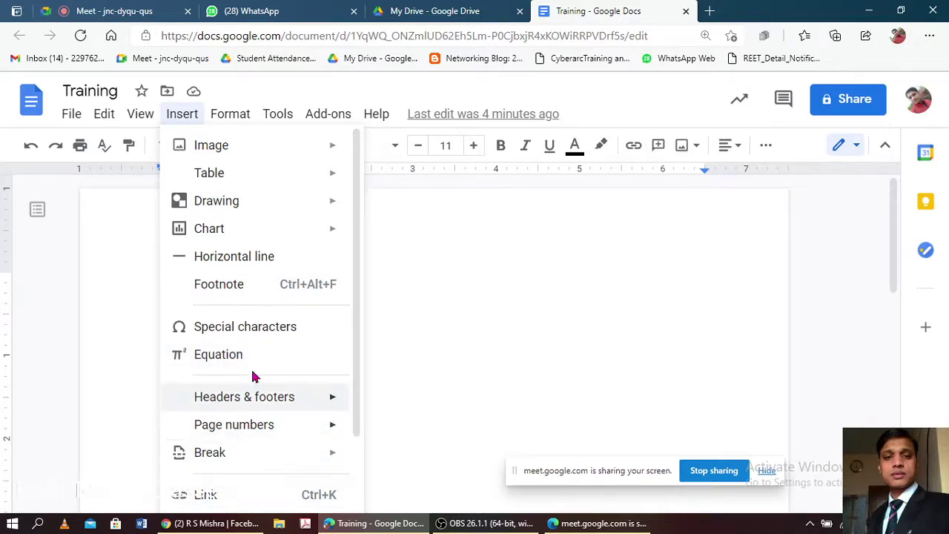
mouse_move(222, 146)
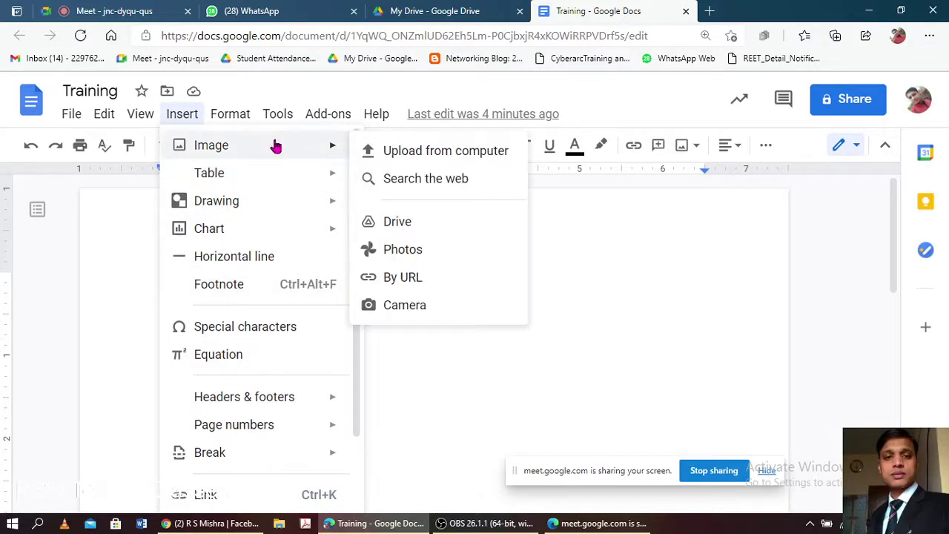
left_click(231, 117)
left_click(232, 119)
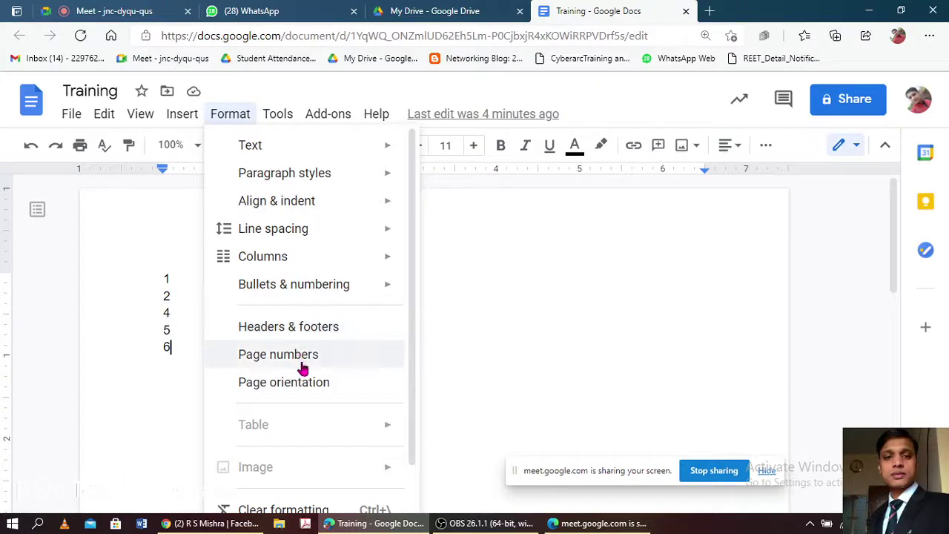
scroll(320, 423, "down", 2)
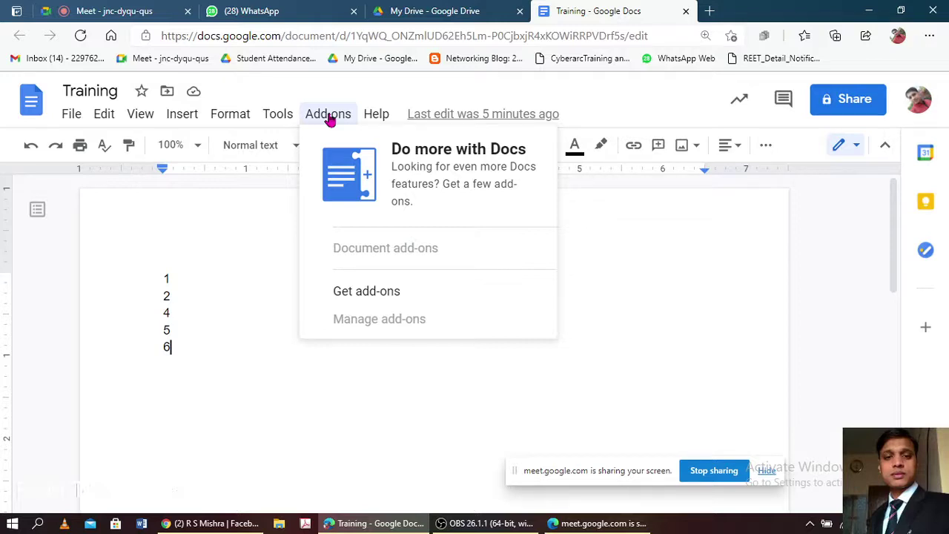
- Review the Help menu, then close it by clicking in the document body
left_click(375, 117)
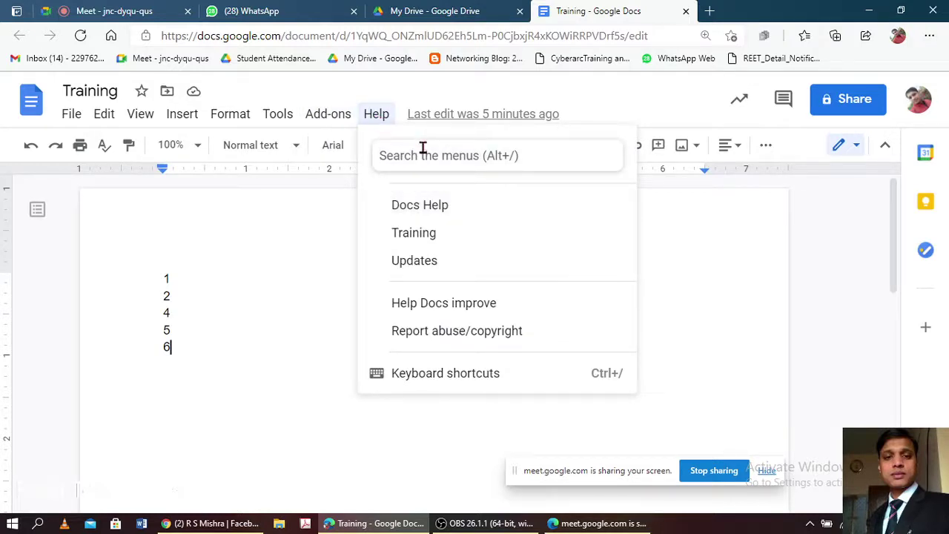
left_click(299, 209)
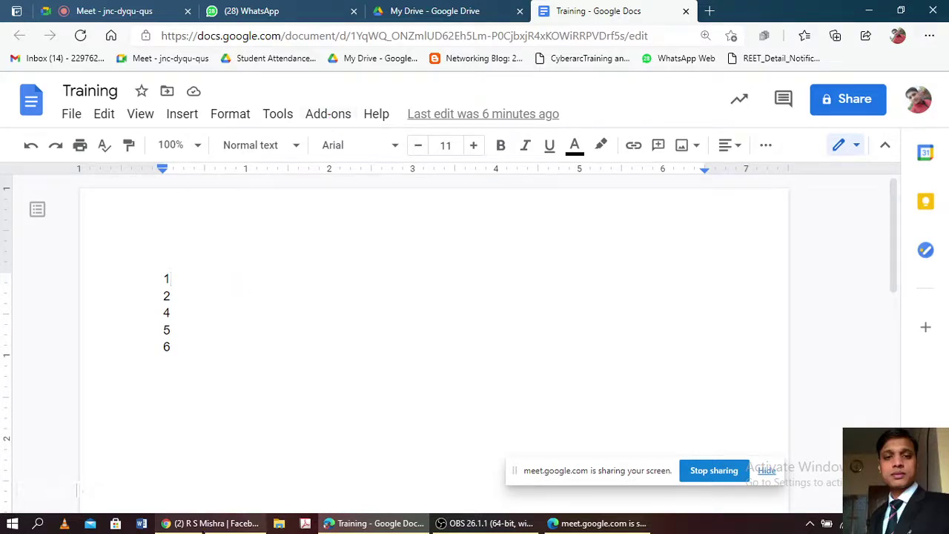
left_click(220, 527)
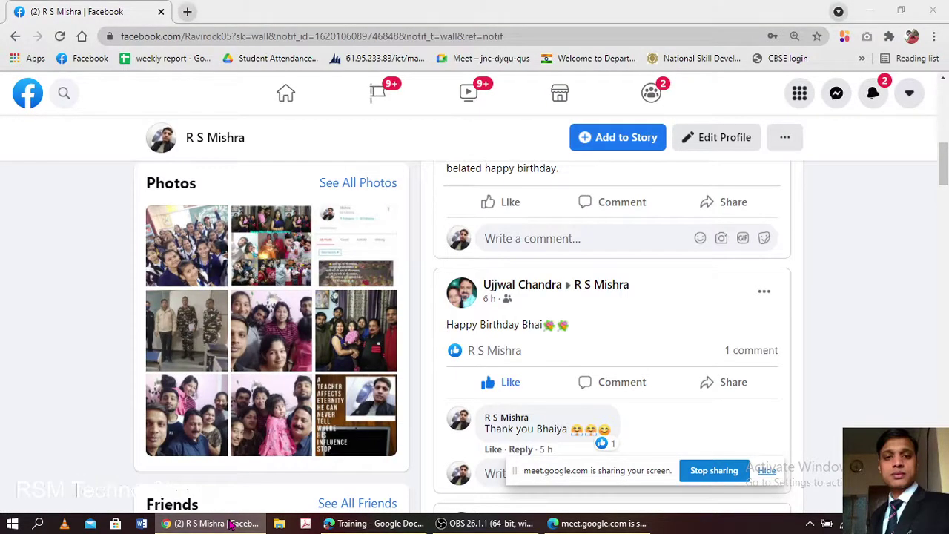
left_click(379, 524)
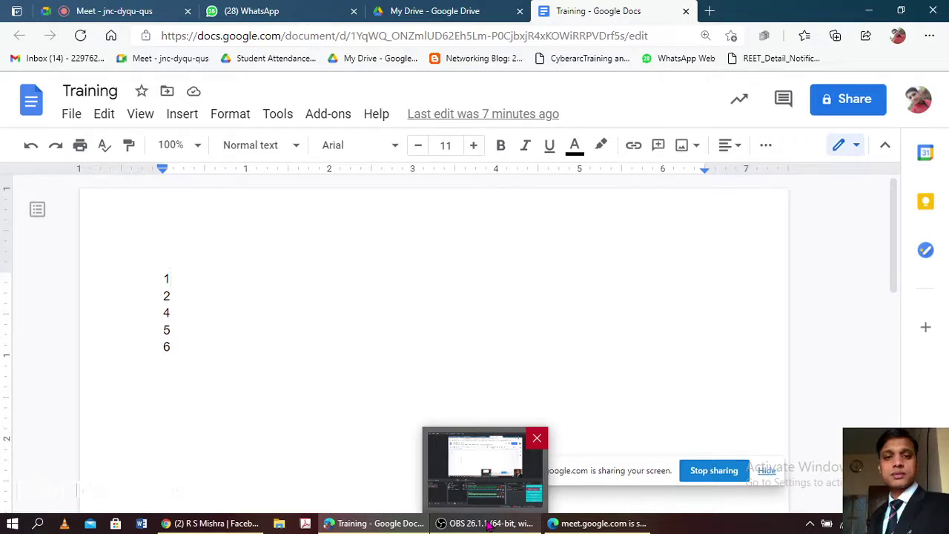
- Open Get add-ons, admitting a new caller in Meet before returning to the document
left_click(335, 119)
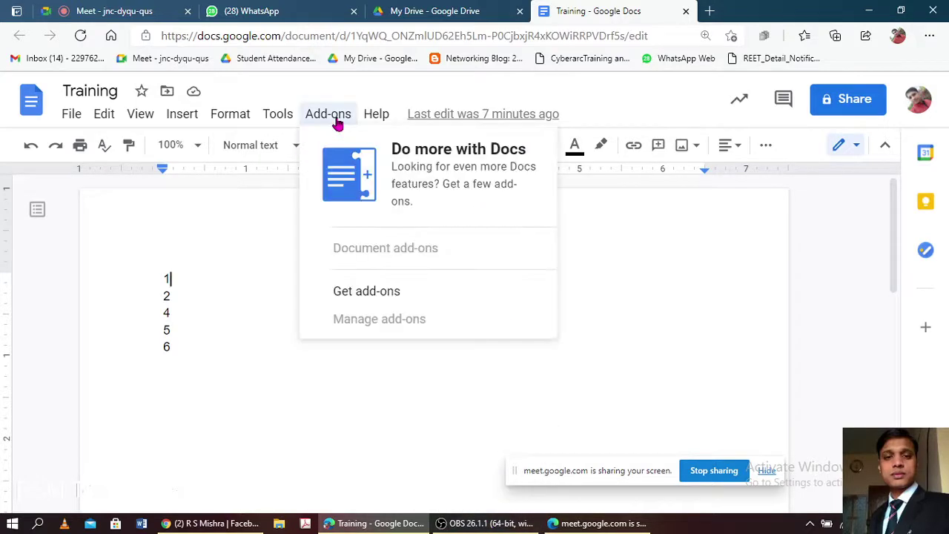
left_click(363, 298)
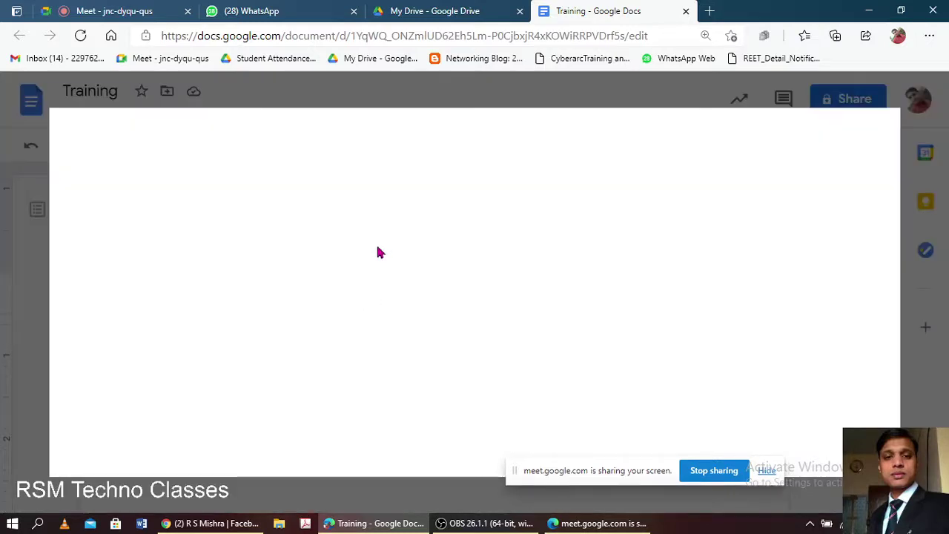
left_click(113, 10)
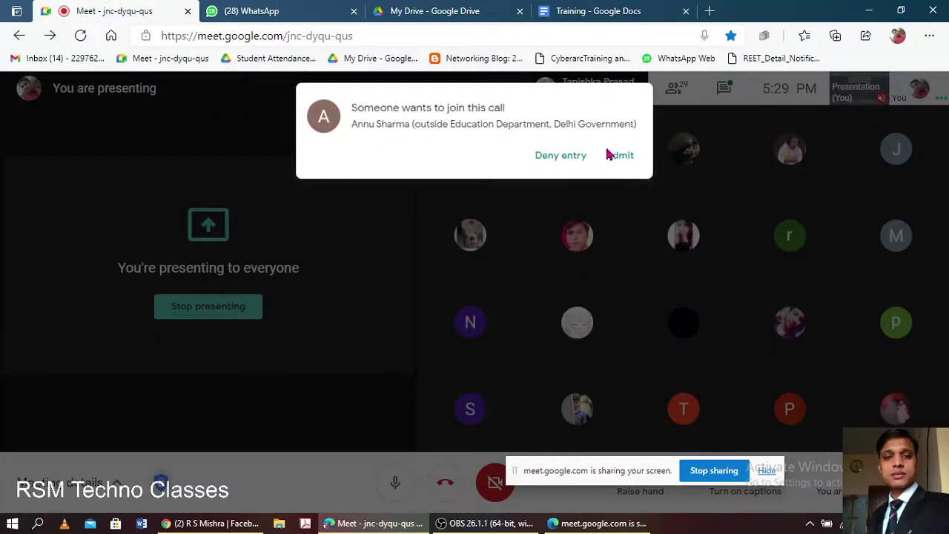
left_click(616, 156)
left_click(593, 8)
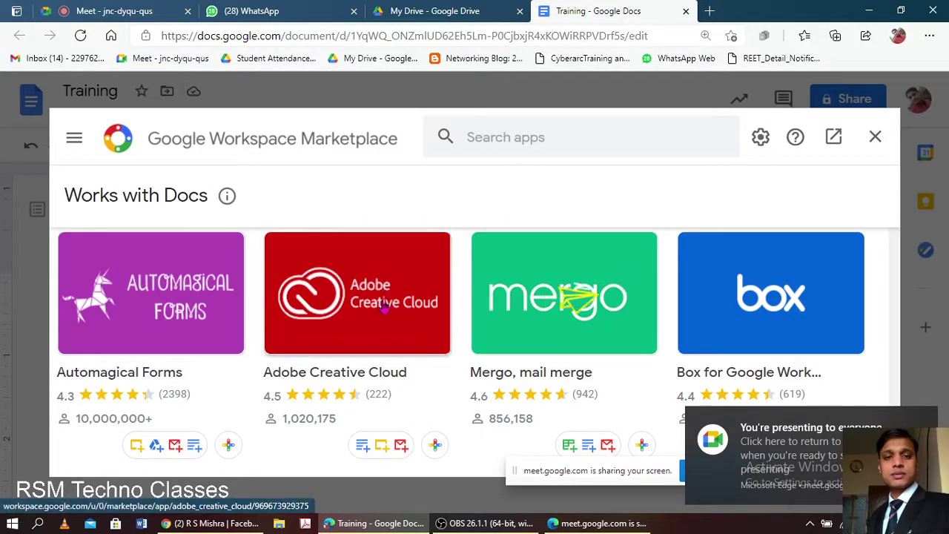
- Scroll through the Docs add-ons in the Workspace Marketplace, then close it
scroll(593, 281, "down", 3)
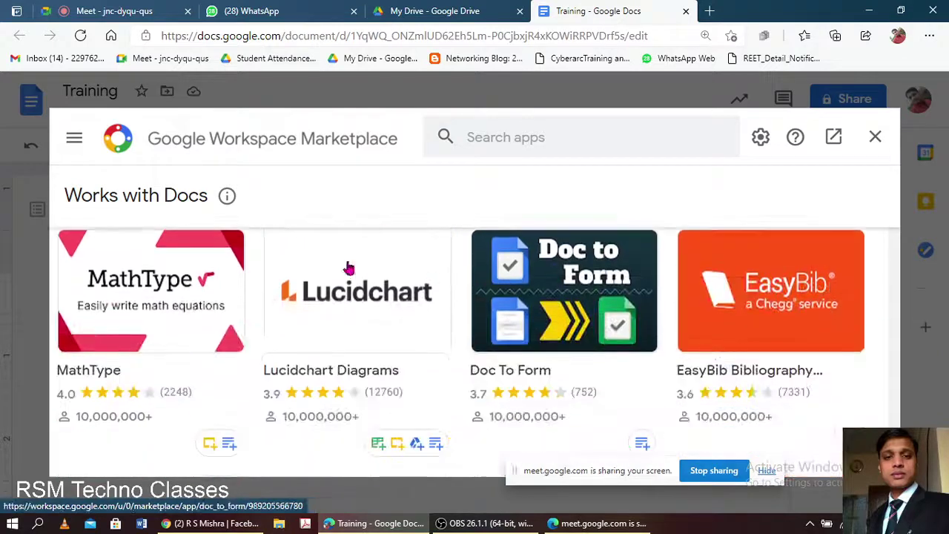
scroll(618, 312, "down", 3)
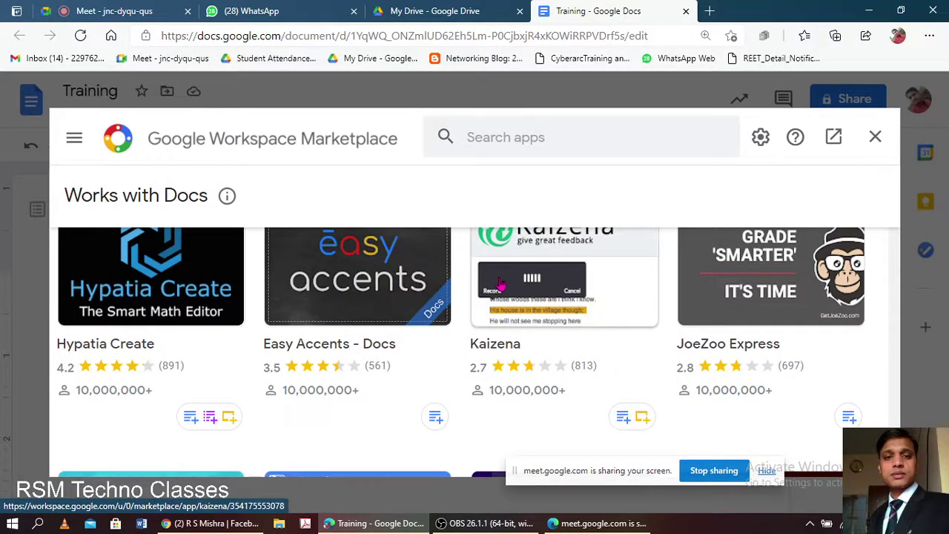
scroll(501, 284, "down", 2)
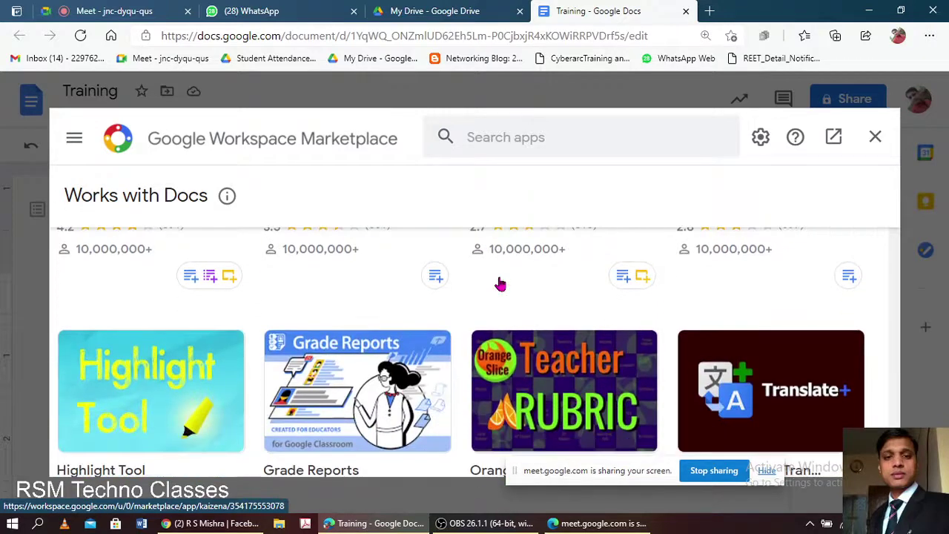
scroll(500, 284, "down", 1)
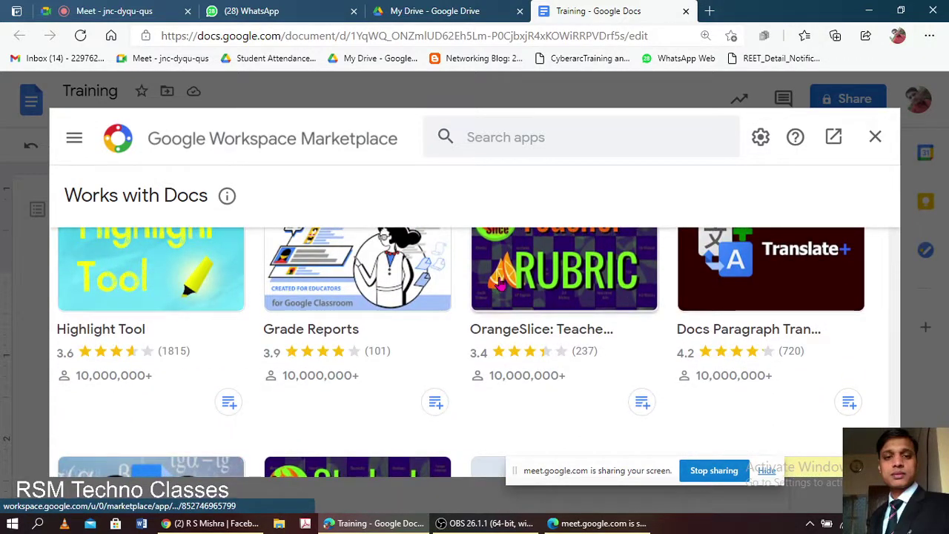
scroll(501, 284, "down", 3)
scroll(500, 284, "down", 1)
scroll(500, 284, "down", 2)
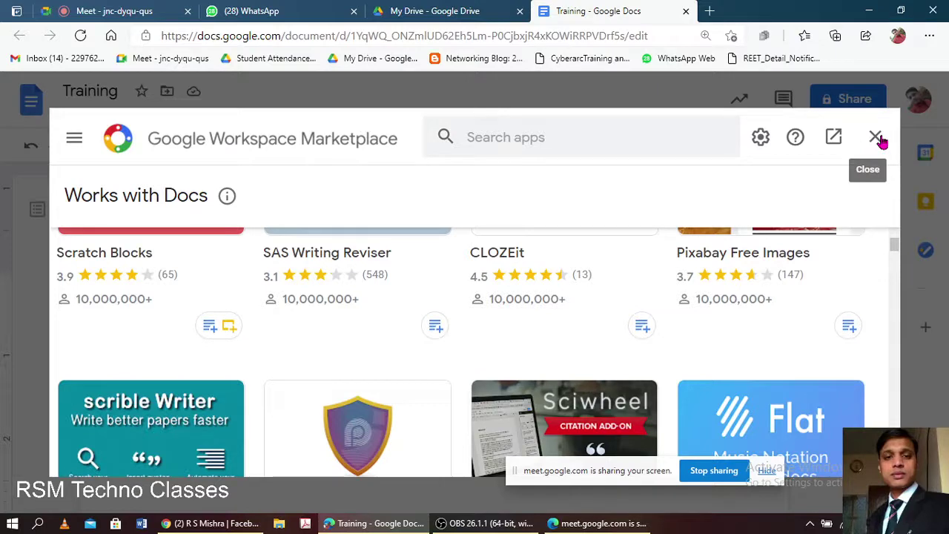
left_click(875, 138)
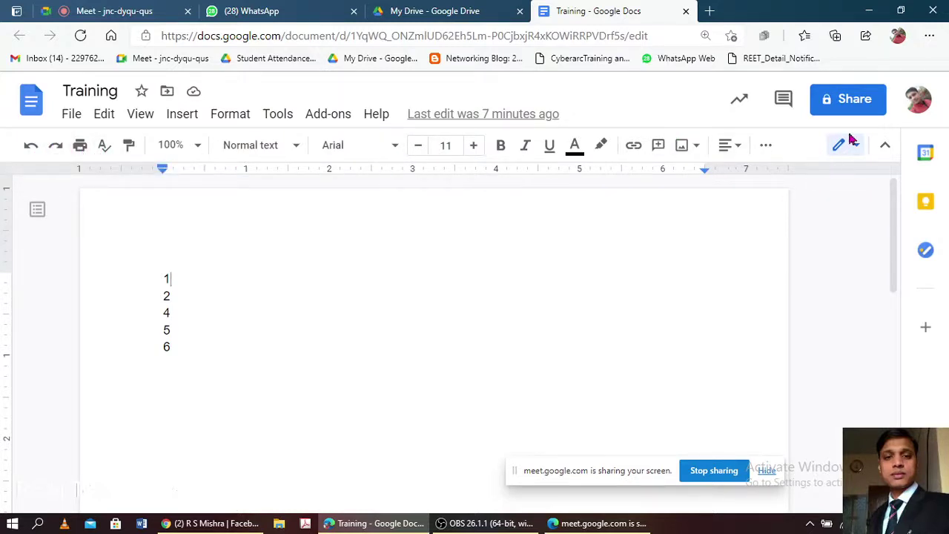
left_click(766, 146)
left_click(767, 146)
key("ctrl+a")
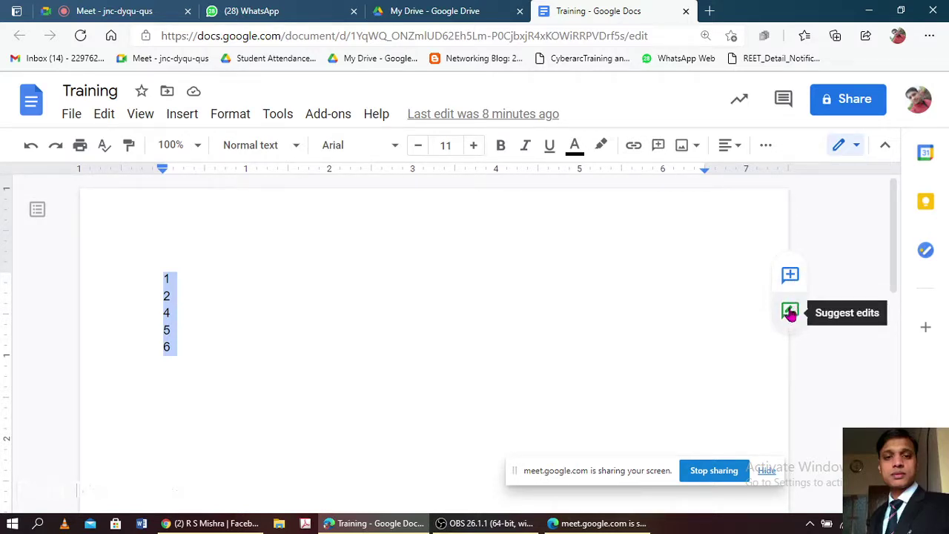
left_click(534, 268)
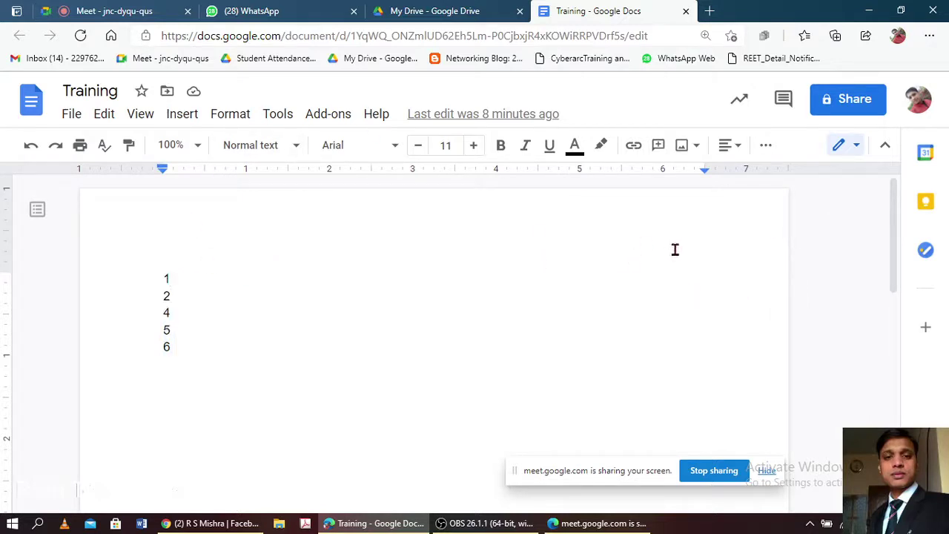
left_click(856, 147)
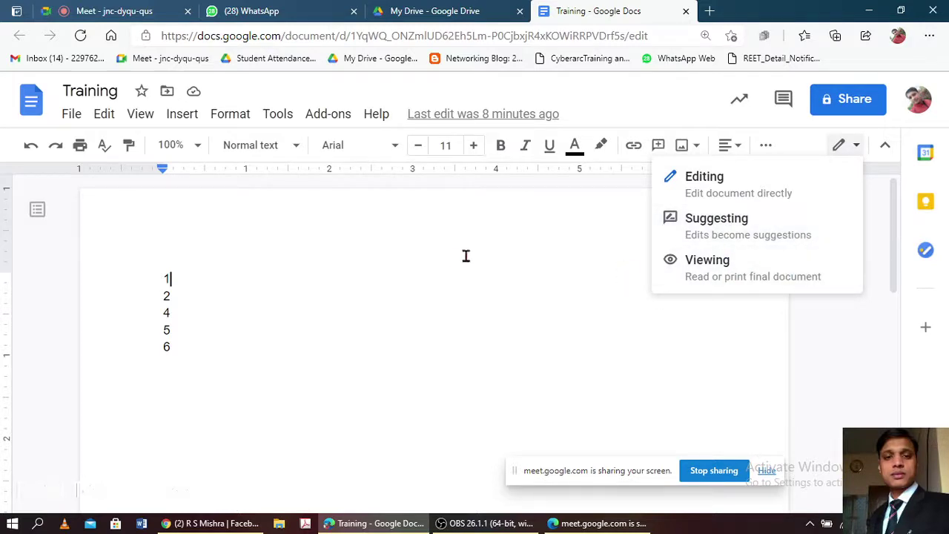
key("Escape")
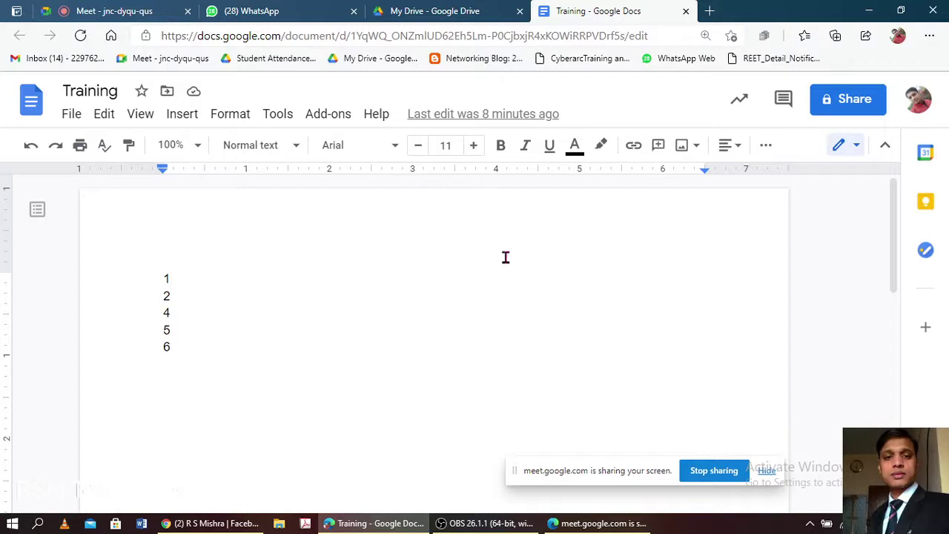
left_click(160, 280)
left_click(275, 372, "shift")
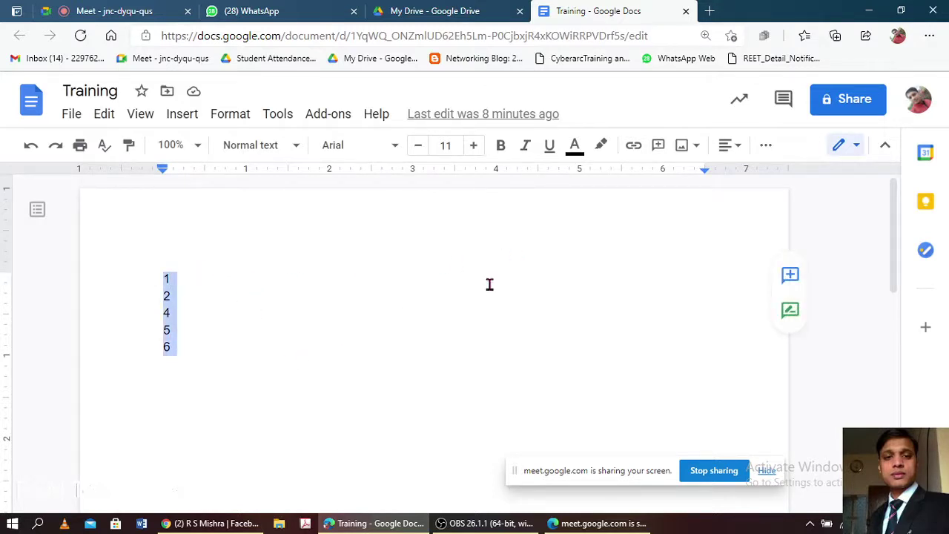
- Type 'Hello students,' over the list, undoing a mistyped replacement, and start a new line
type("Hello stu")
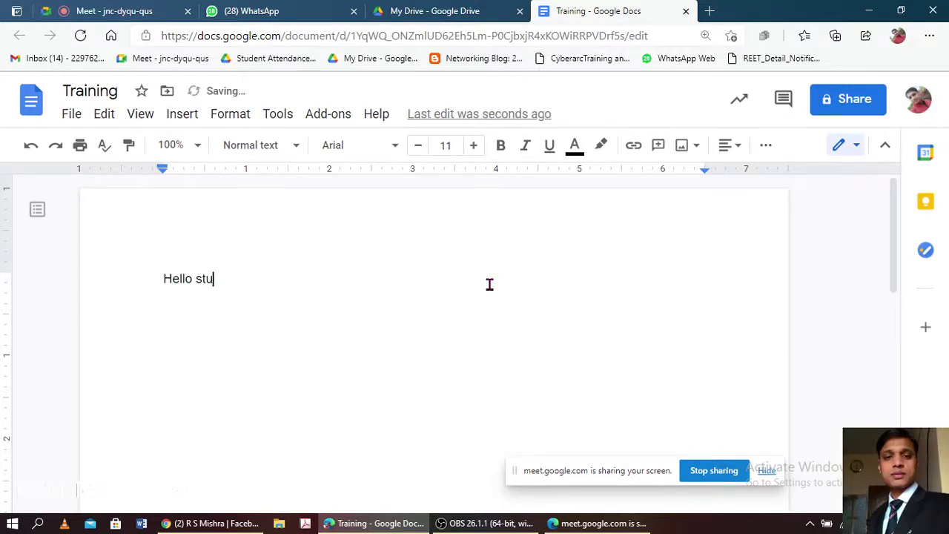
type("den")
key("ctrl+a")
type("This")
key("BackSpace")
key("BackSpace")
key("BackSpace")
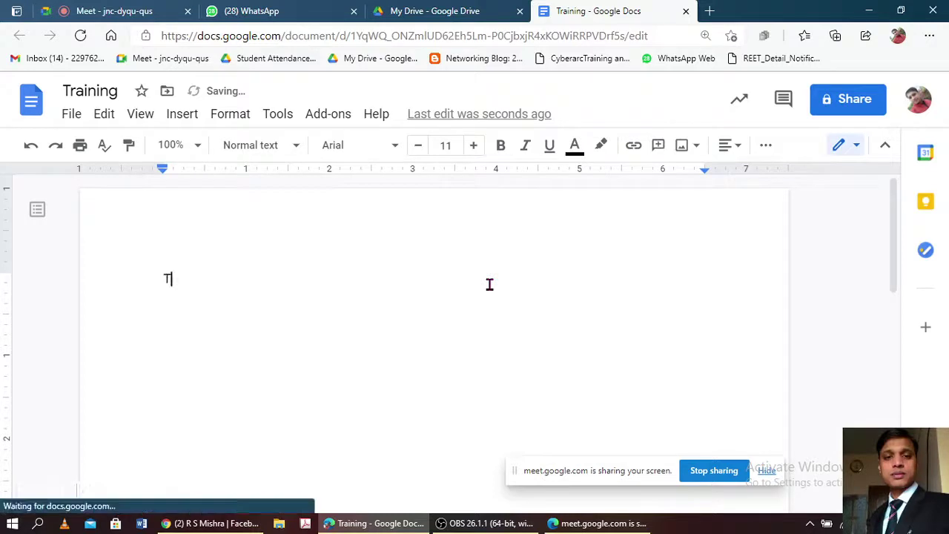
key("BackSpace")
key("ctrl+z")
key("ctrl+z")
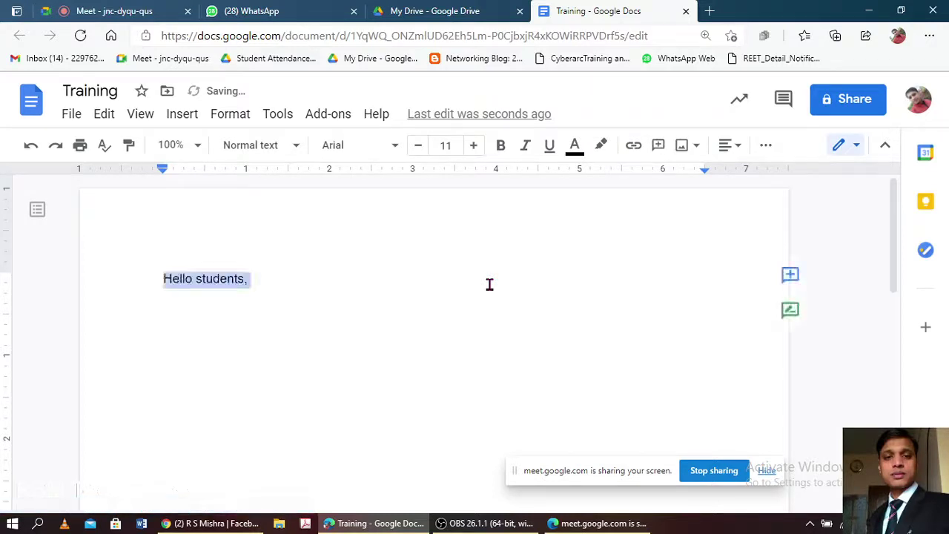
left_click(489, 284)
key("Return")
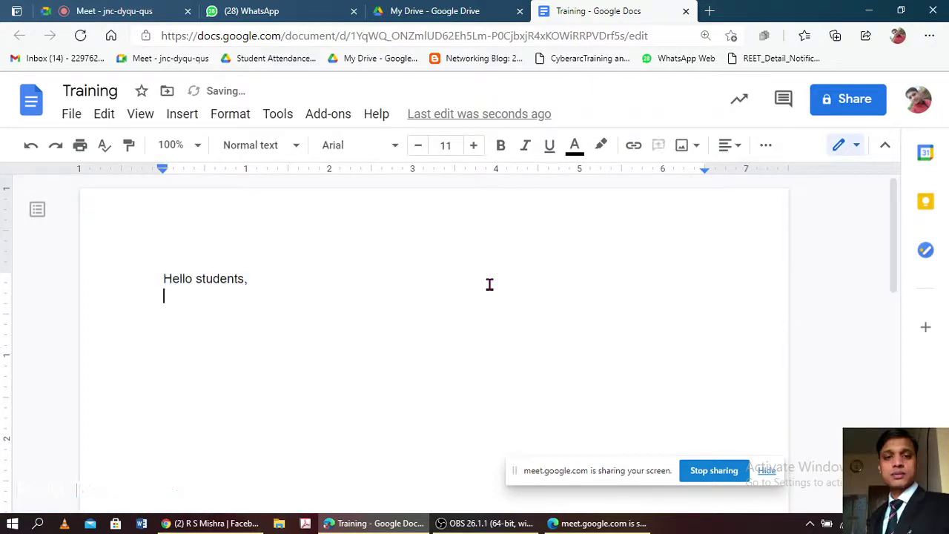
- Add 'This is the third day of On Job Training' and indent all the text
type("This is the ")
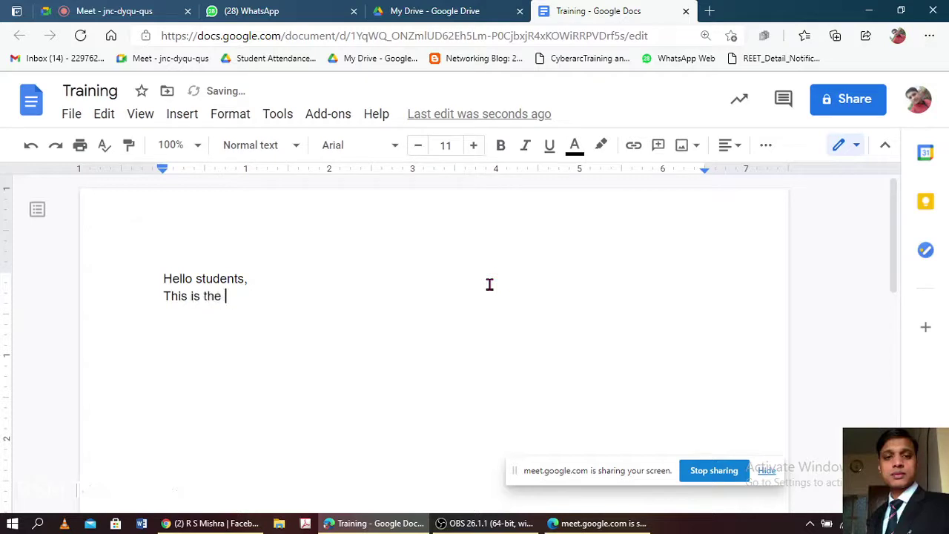
type("3r")
key("BackSpace")
key("BackSpace")
type("hird d")
type("ay of ")
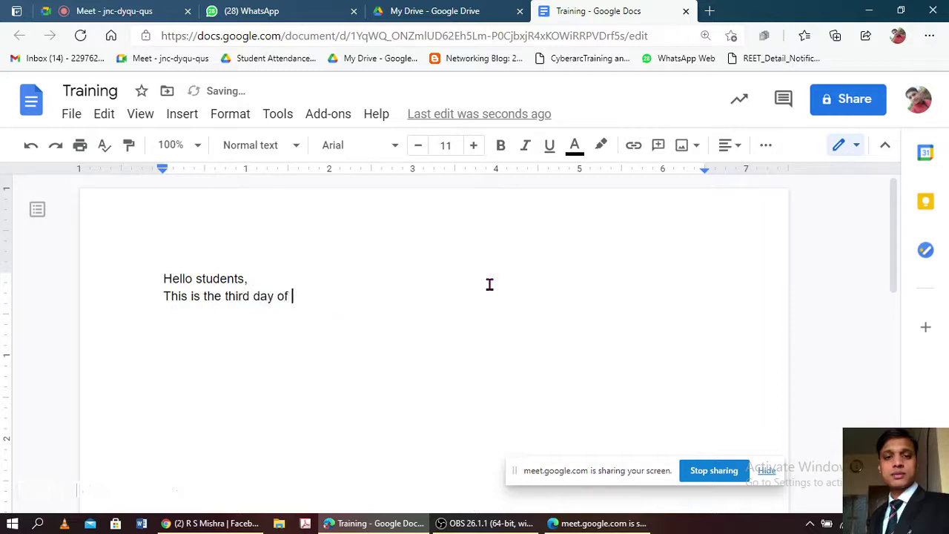
type("O")
key("BackSpace")
key("BackSpace")
key("BackSpace")
key("BackSpace")
key("BackSpace")
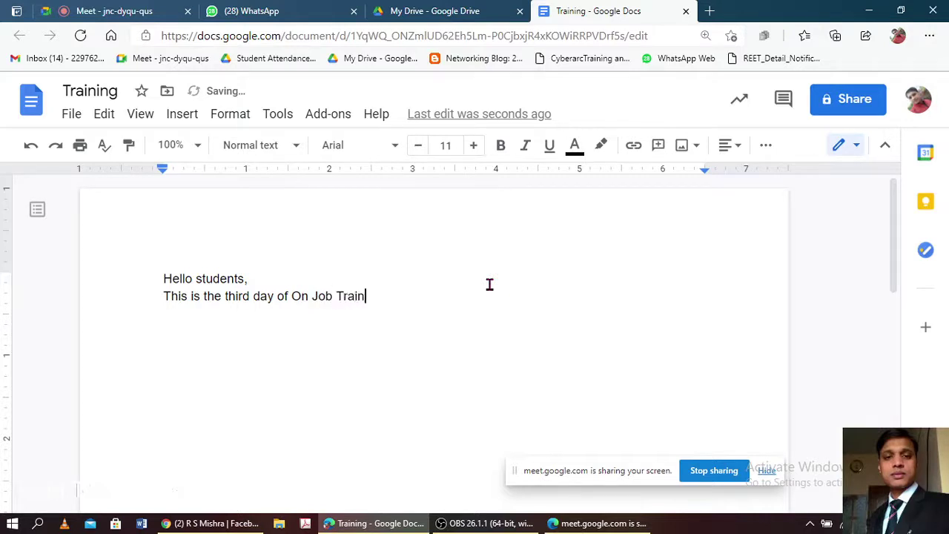
type("ing")
key("ctrl+a")
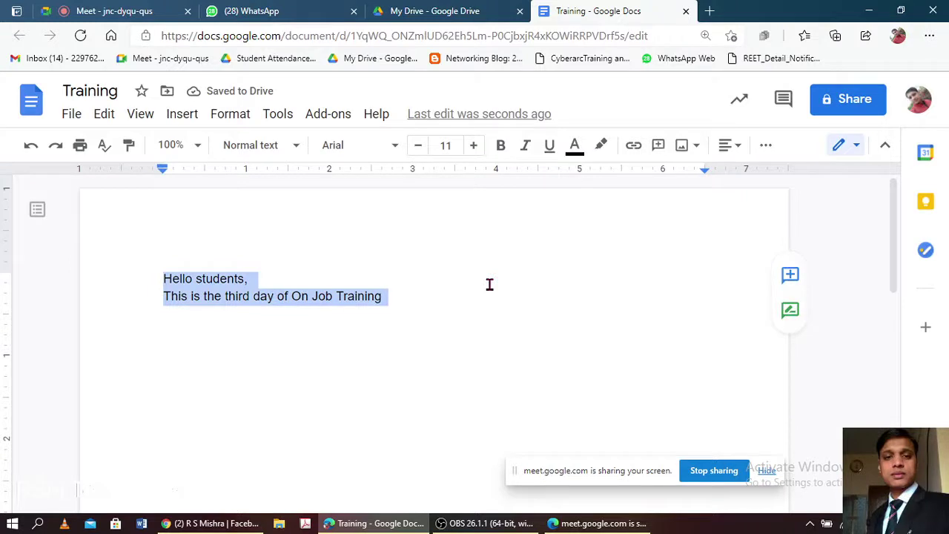
key("Tab")
key("Tab")
key("Tab")
key("Tab")
key("shift+Tab")
key("shift+Tab")
key("shift+Tab")
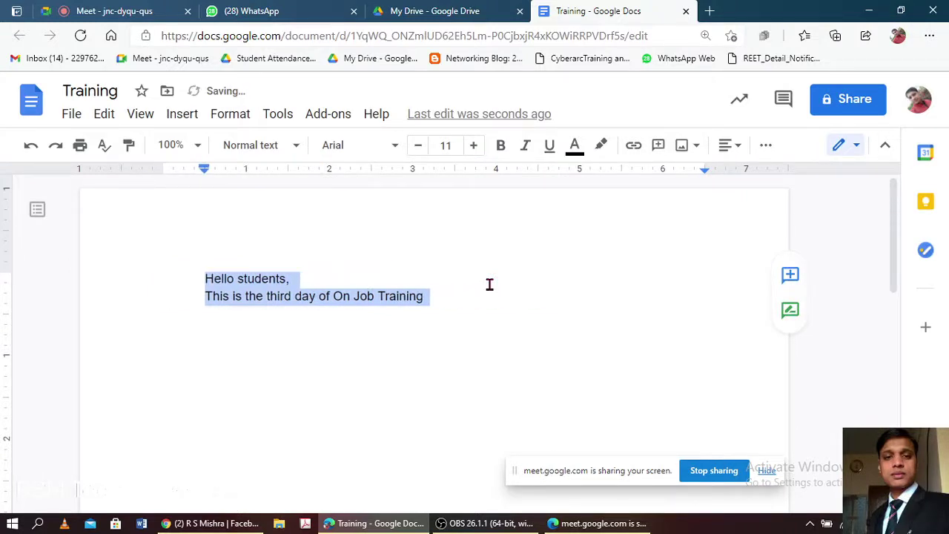
- Apply Subtitle style to the selected greeting text
left_click(392, 146)
left_click(298, 146)
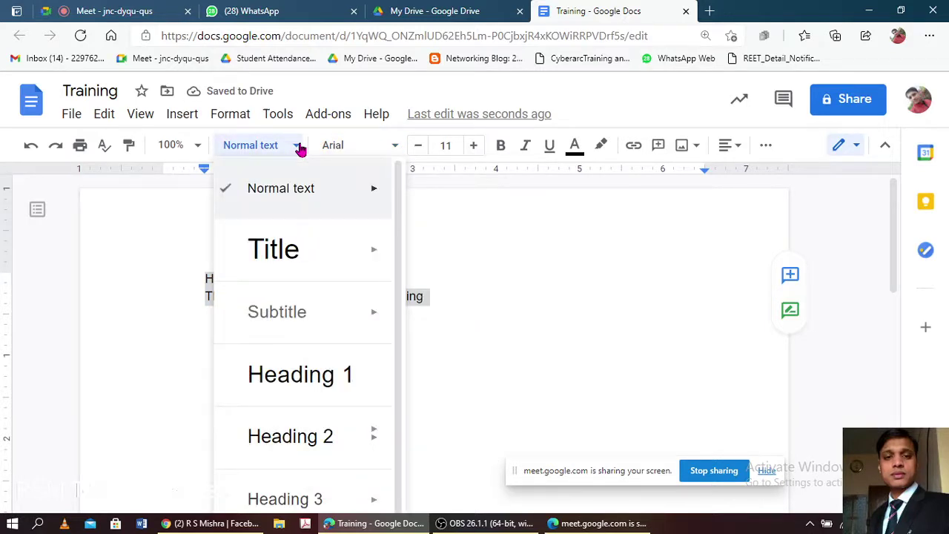
mouse_move(274, 223)
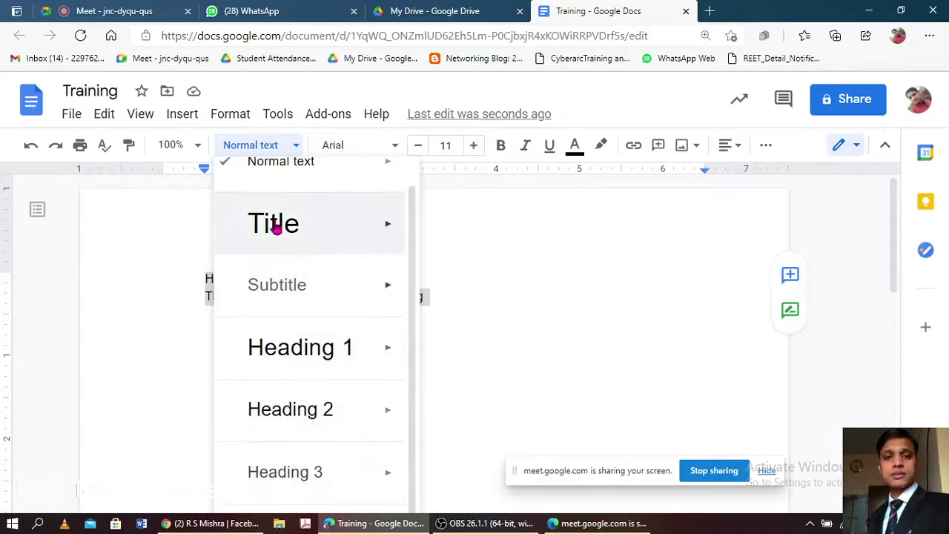
left_click(312, 224)
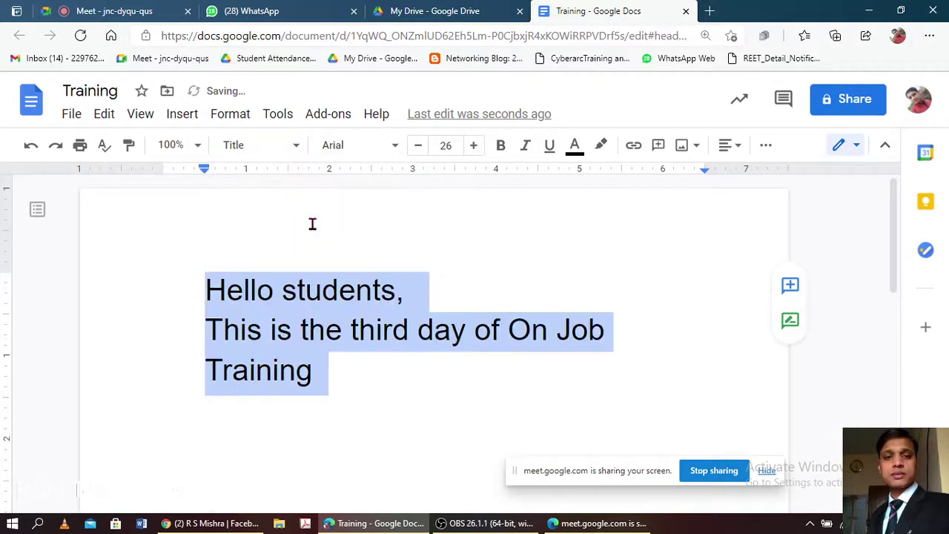
left_click(302, 148)
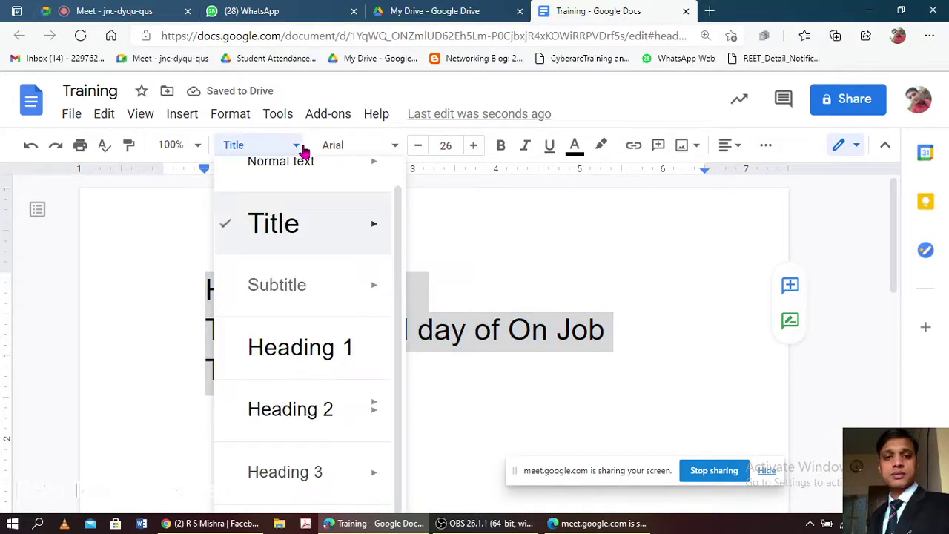
left_click(334, 296)
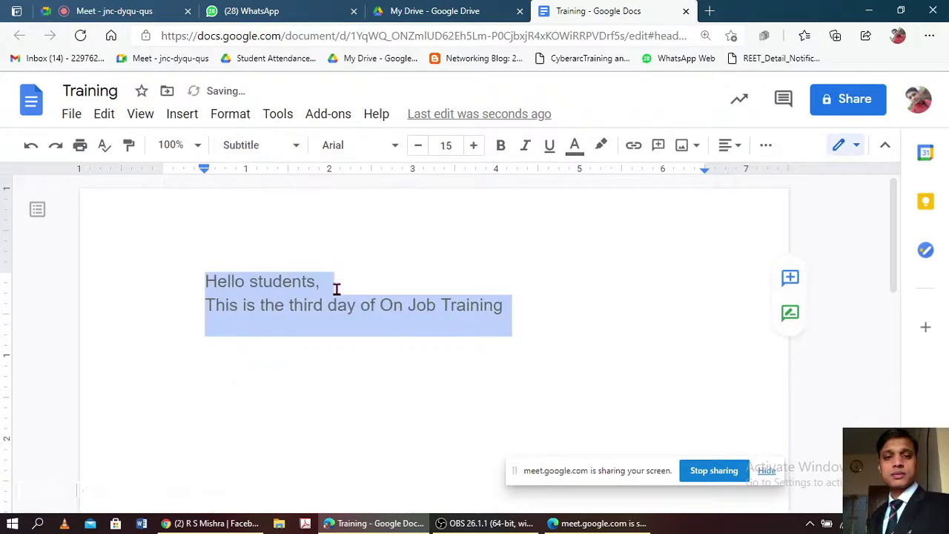
left_click(342, 245)
- Add a 'Training' line above the greeting and make it Title style
left_click(195, 270)
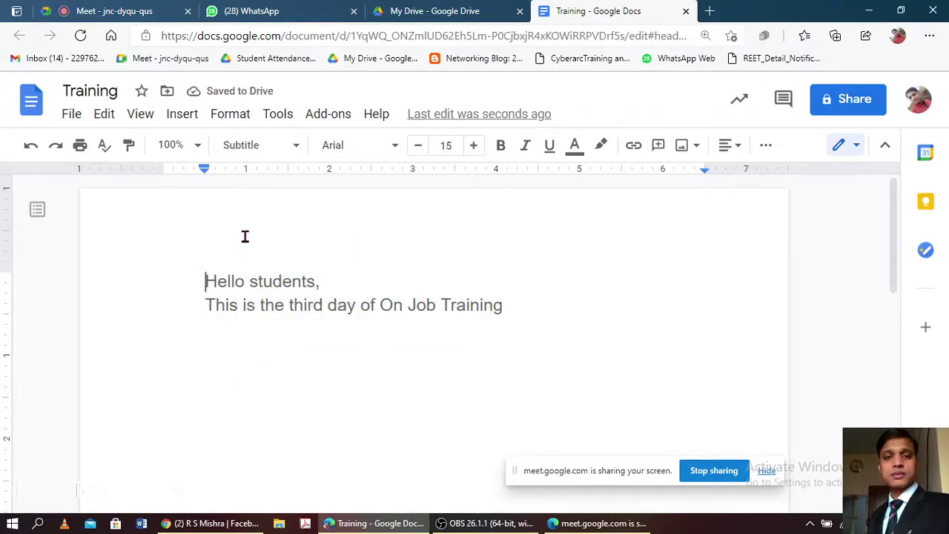
key("Return")
key("Up")
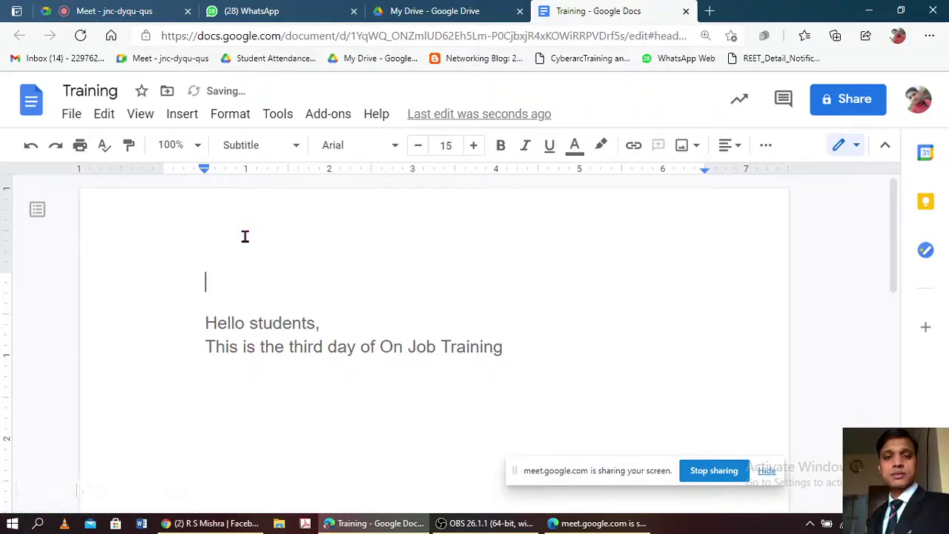
type("Trainikng")
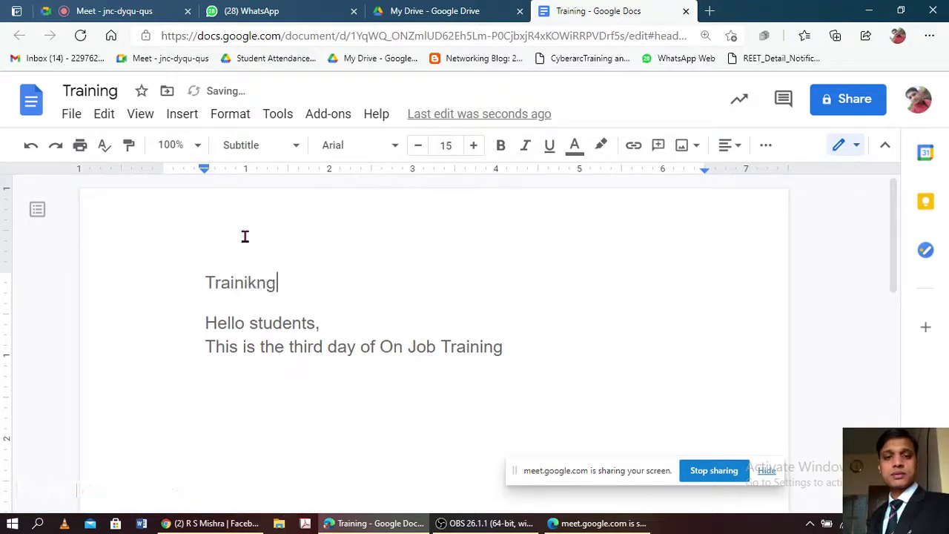
key("BackSpace")
key("BackSpace")
key("BackSpace")
type("ng")
left_click_drag(185, 281, 337, 286)
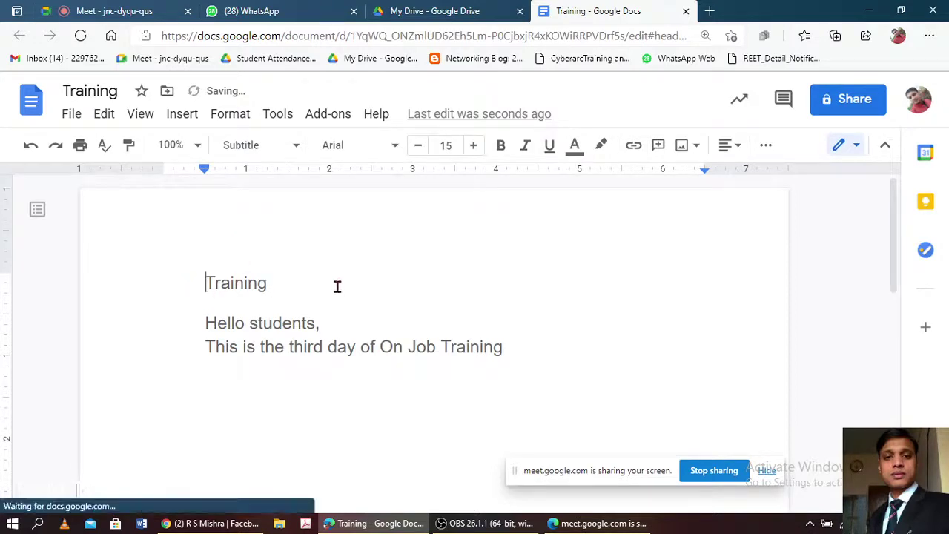
left_click(295, 152)
scroll(291, 223, "up", 1)
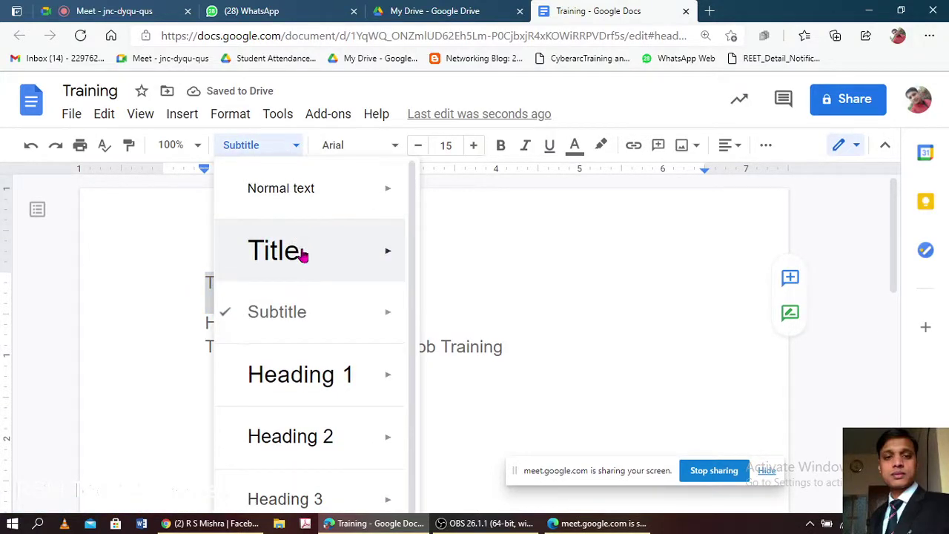
left_click(303, 252)
left_click(327, 278)
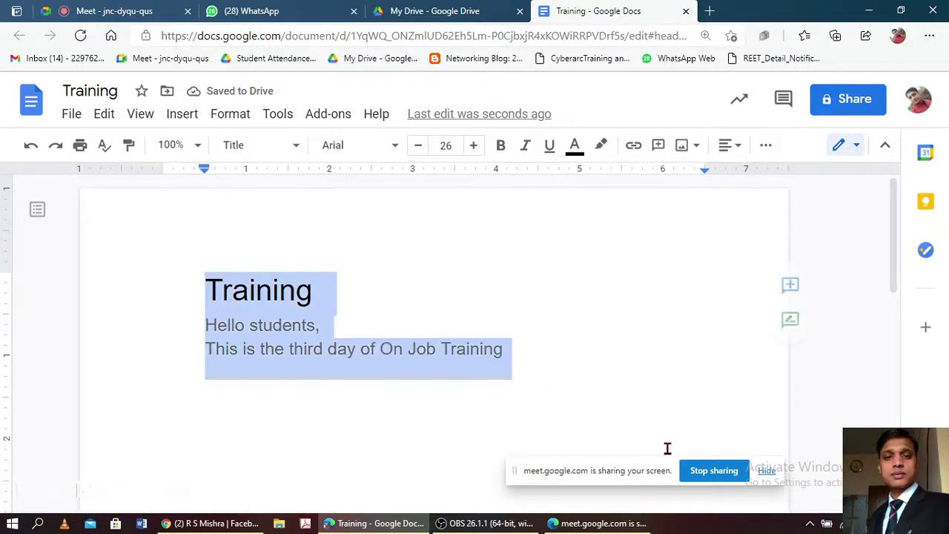
- Delete the 'Hello students,' line, leaving Training above the subtitle
key("ctrl+a")
left_click(296, 146)
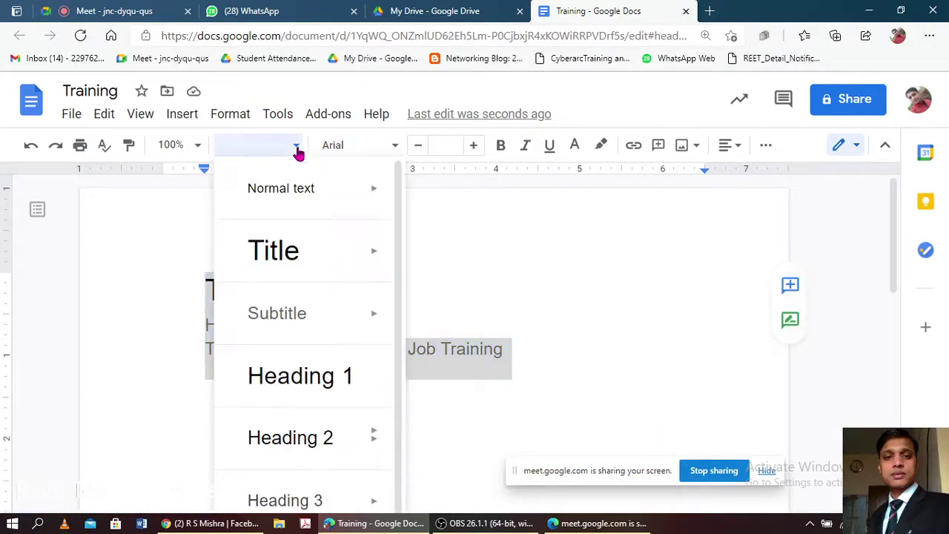
left_click(508, 261)
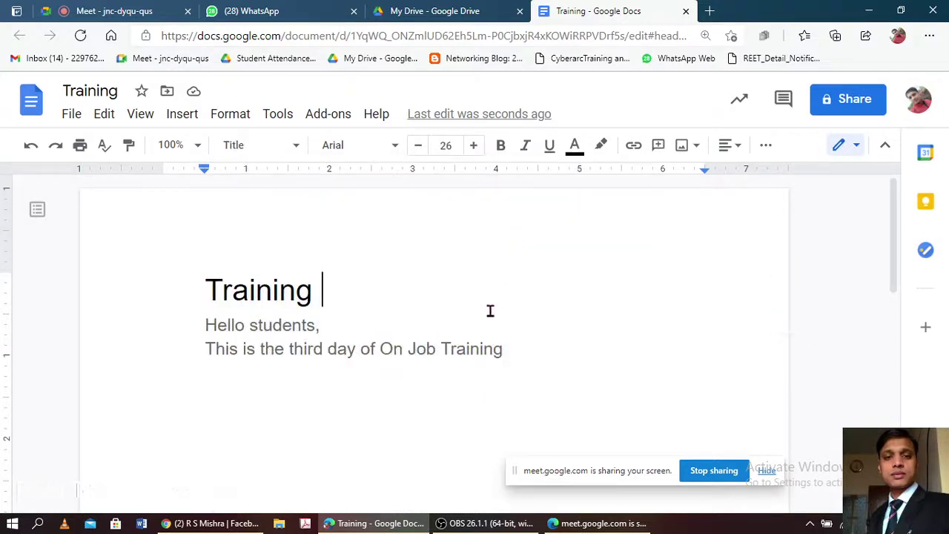
left_click(200, 280)
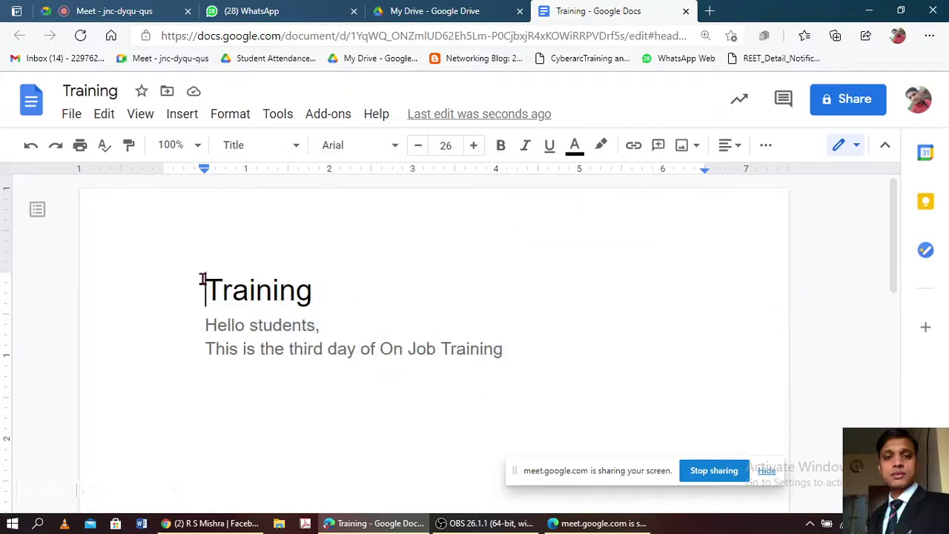
left_click(205, 324)
left_click(345, 326, "shift")
key("BackSpace")
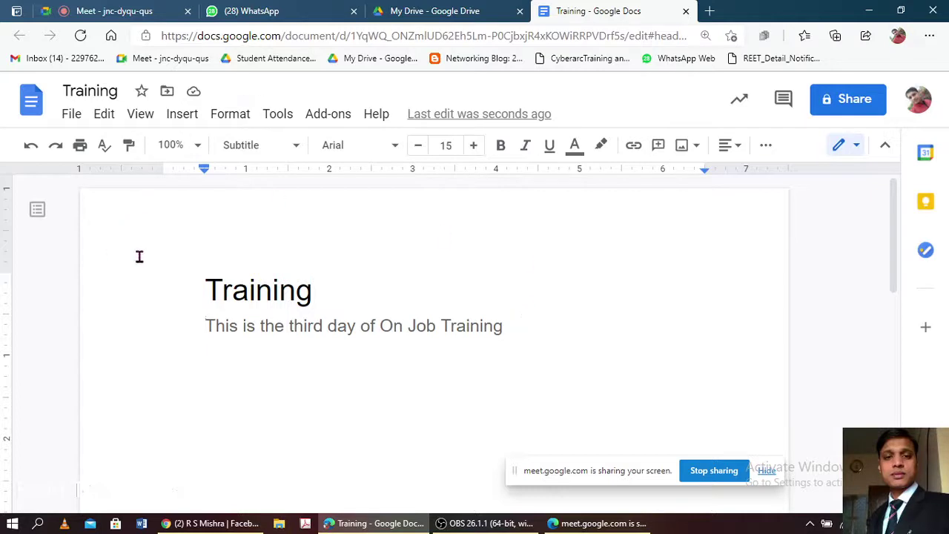
- Check the title and subtitle font without changing it, then zoom the page to 110%
left_click_drag(205, 280, 472, 335)
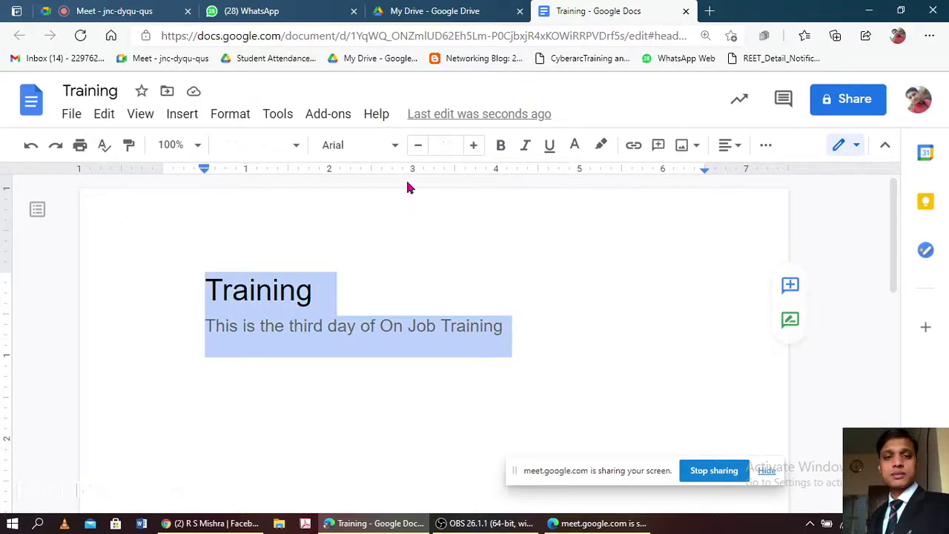
left_click(396, 147)
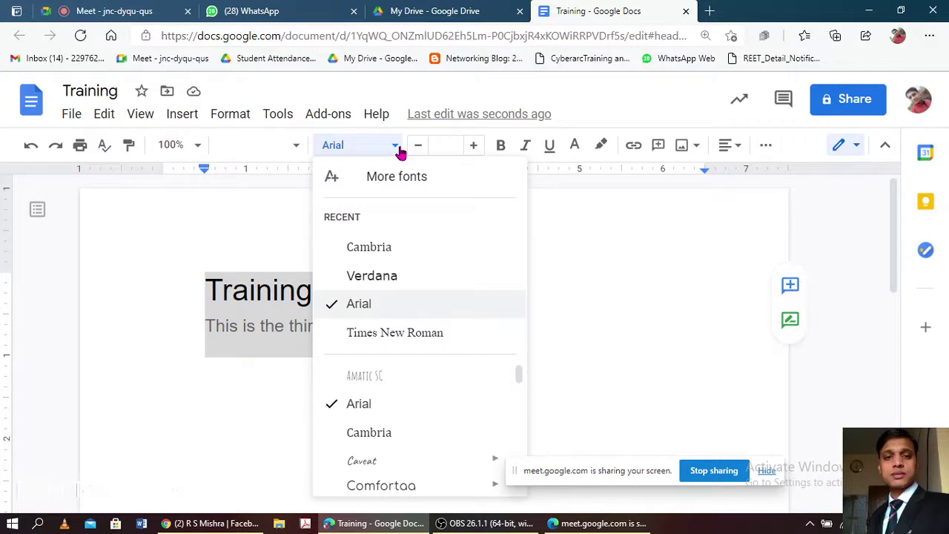
left_click(580, 300)
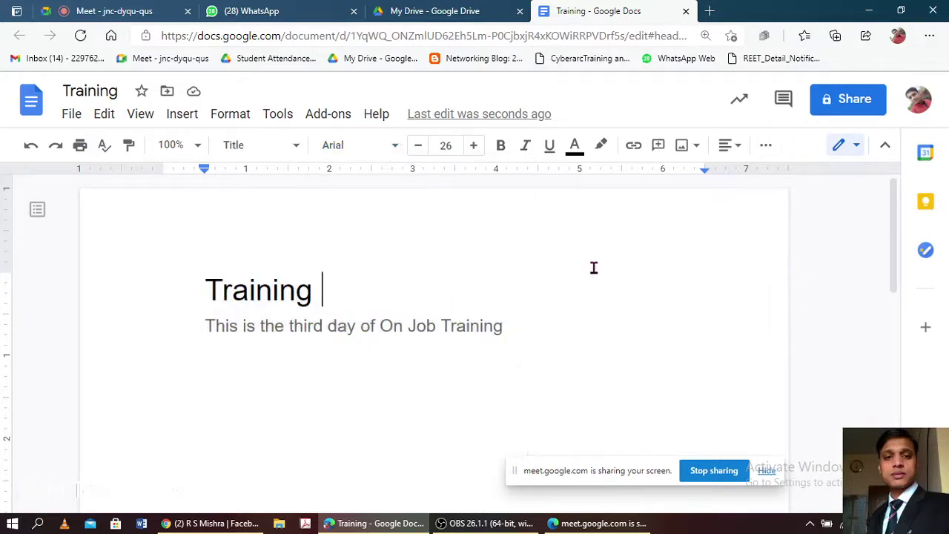
left_click(200, 289)
left_click(502, 332, "shift")
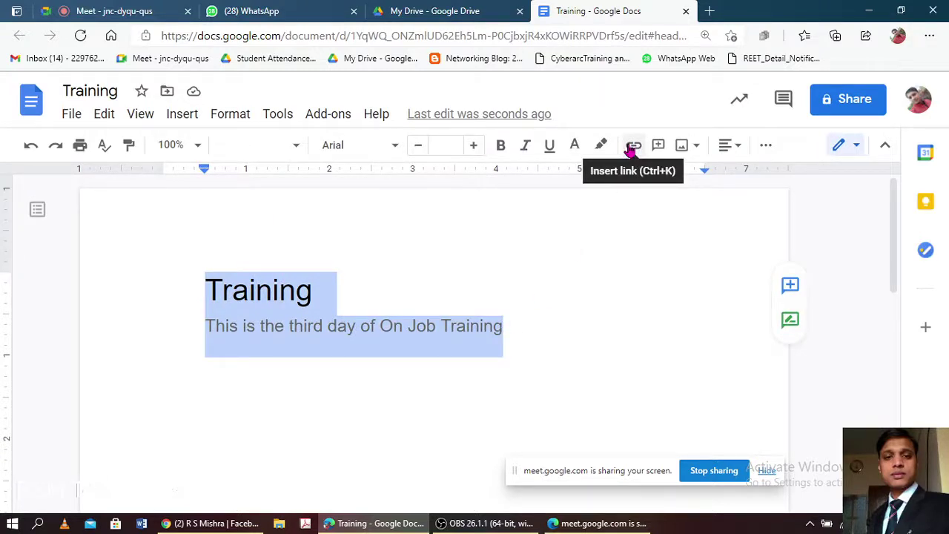
left_click(534, 240)
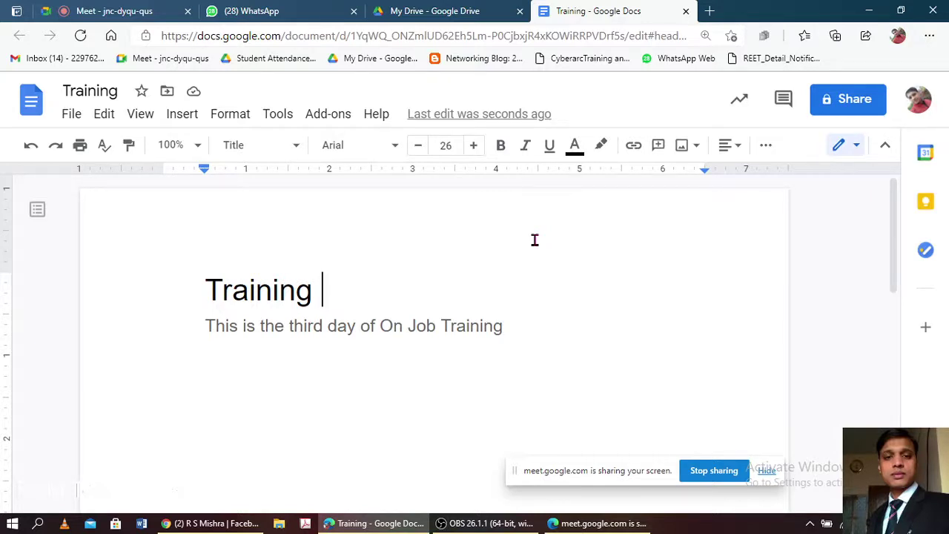
key("ctrl+plus")
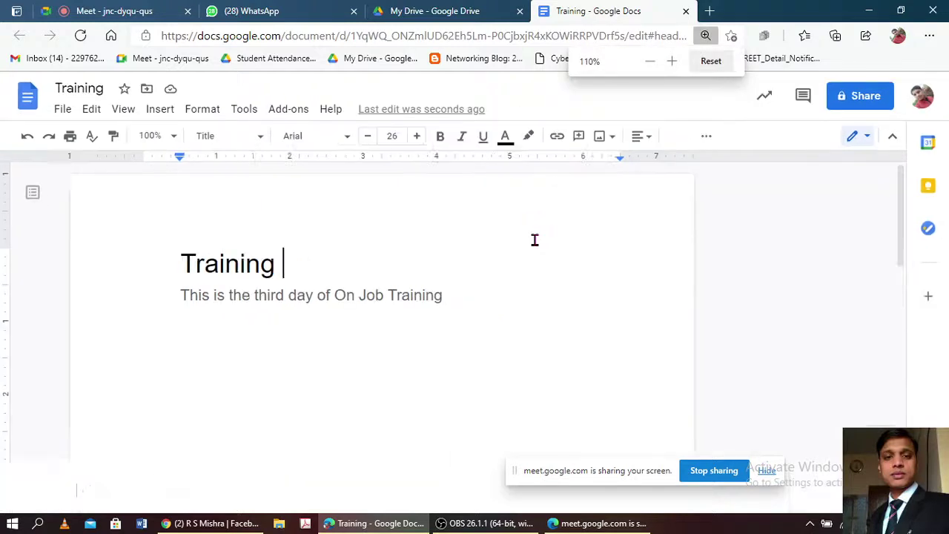
left_click(637, 289)
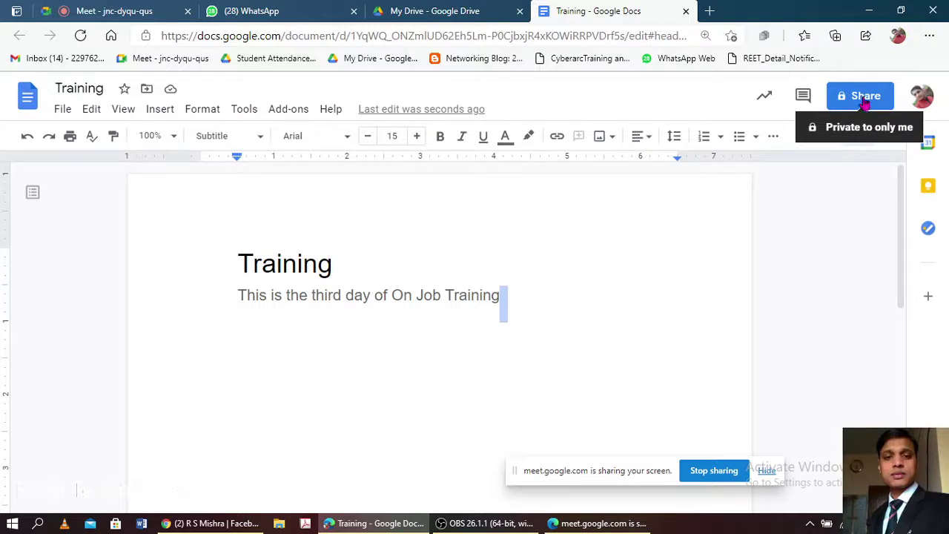
- Open the Training document's sharing dialog, try adding a pasted e-mail address, then discard it
left_click(865, 102)
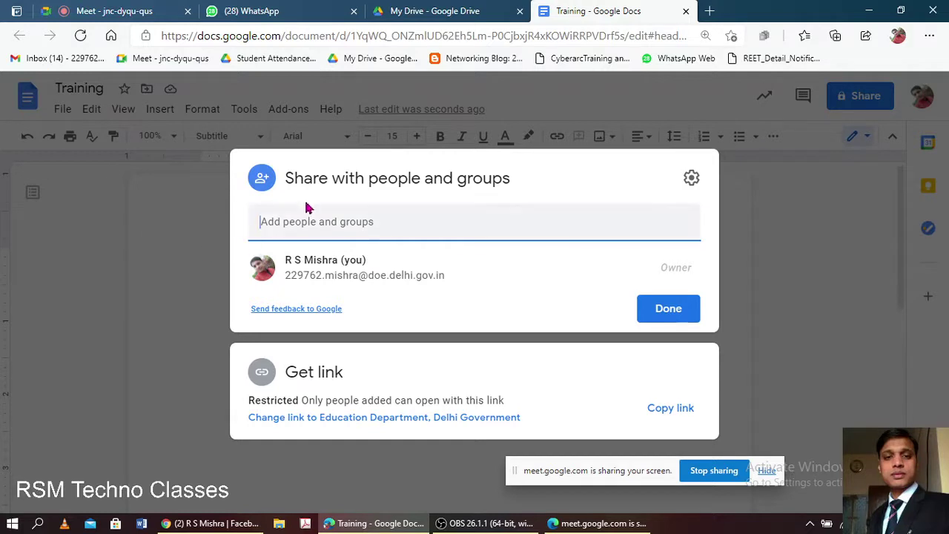
left_click_drag(583, 473, 671, 502)
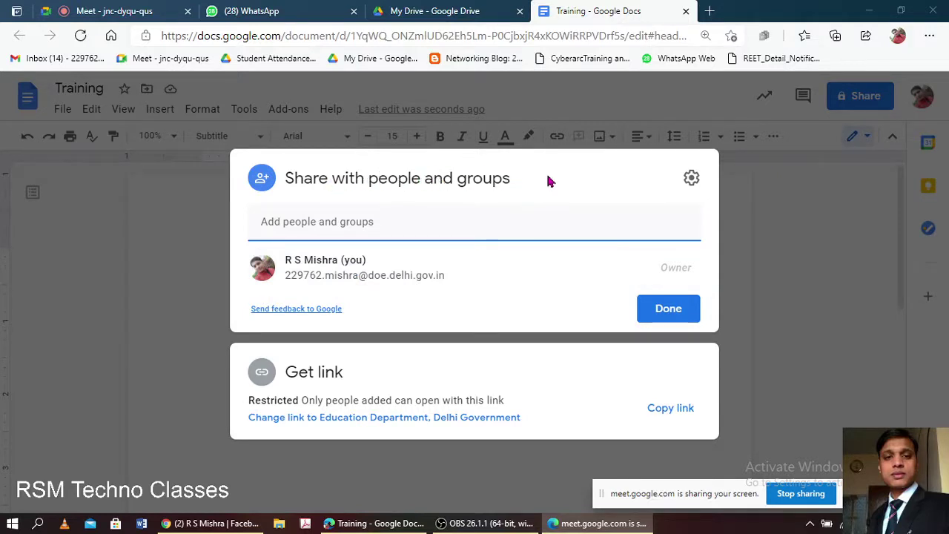
left_click(295, 223)
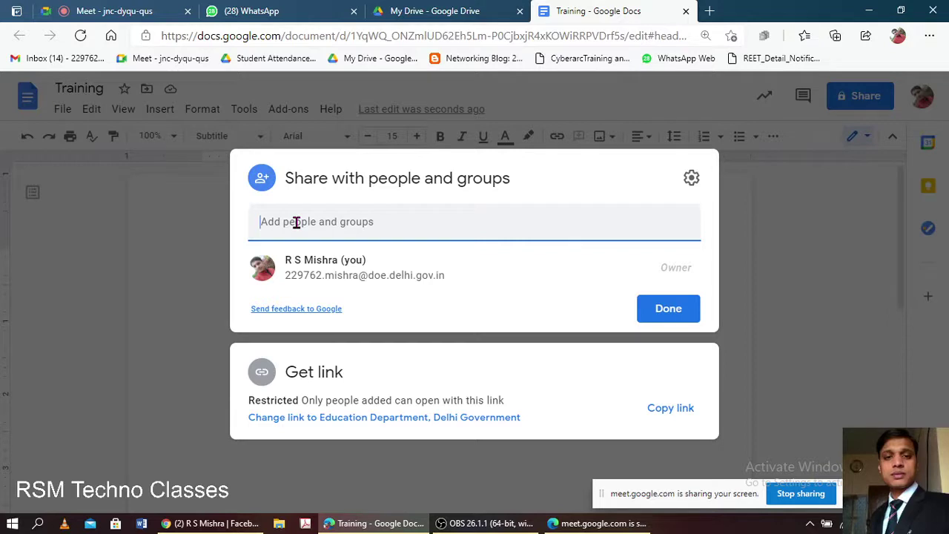
key("ctrl+v")
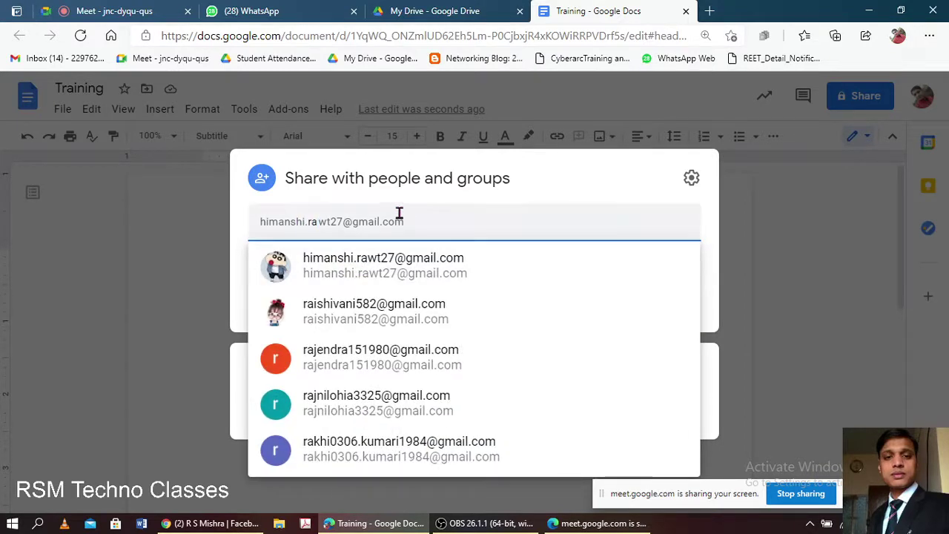
left_click(170, 222)
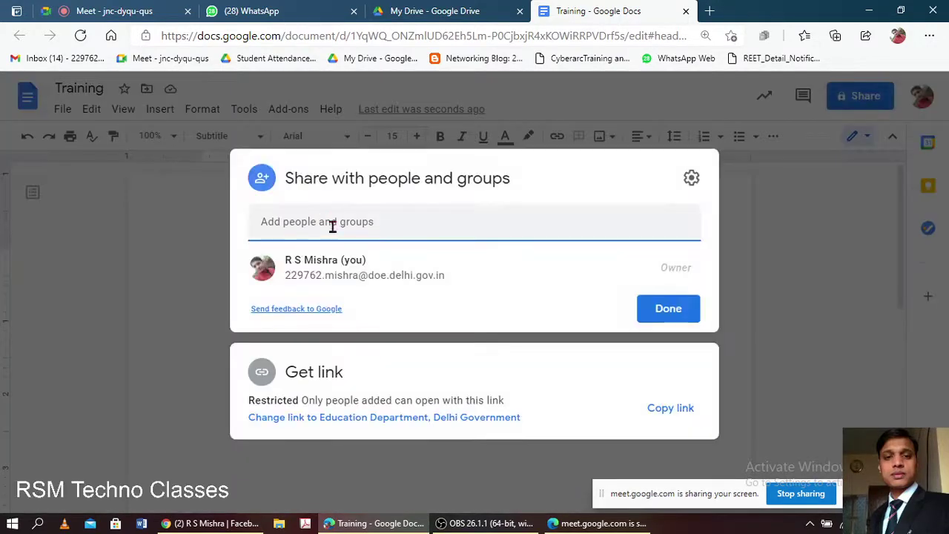
left_click(333, 226)
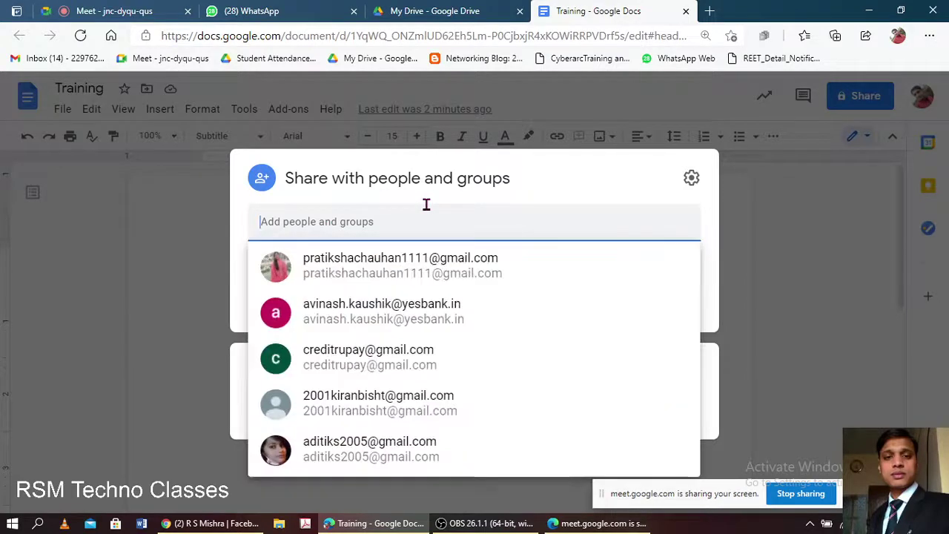
left_click(232, 275)
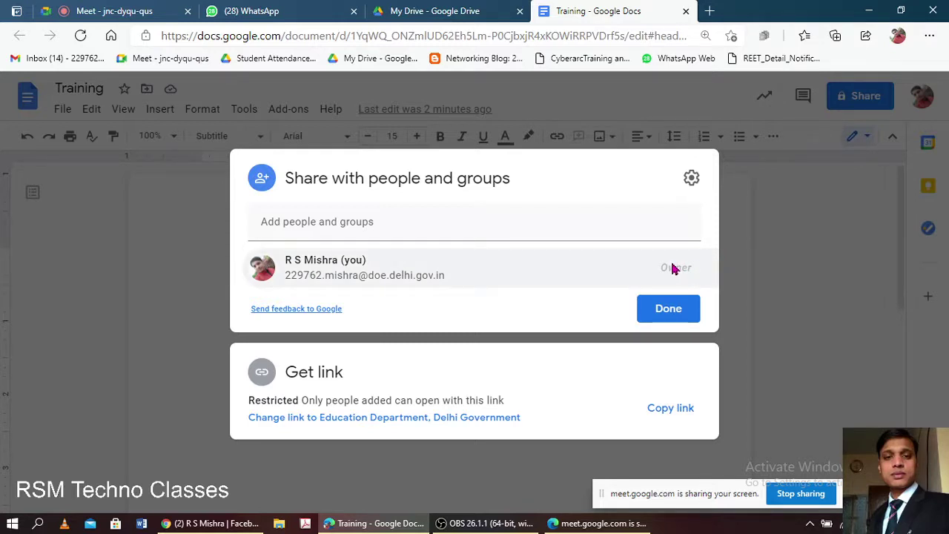
- Check the Meet call tab, then return to the Training document's share dialog
left_click(96, 13)
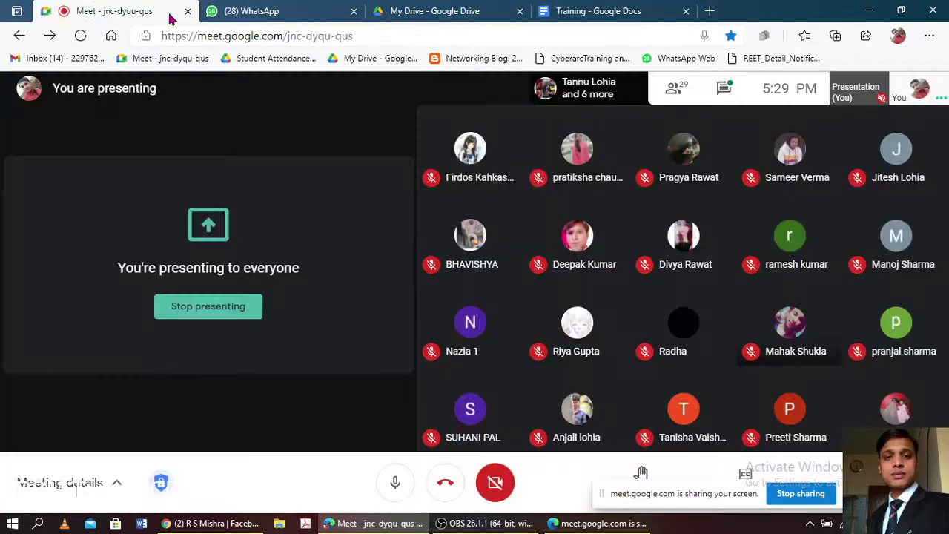
left_click(616, 13)
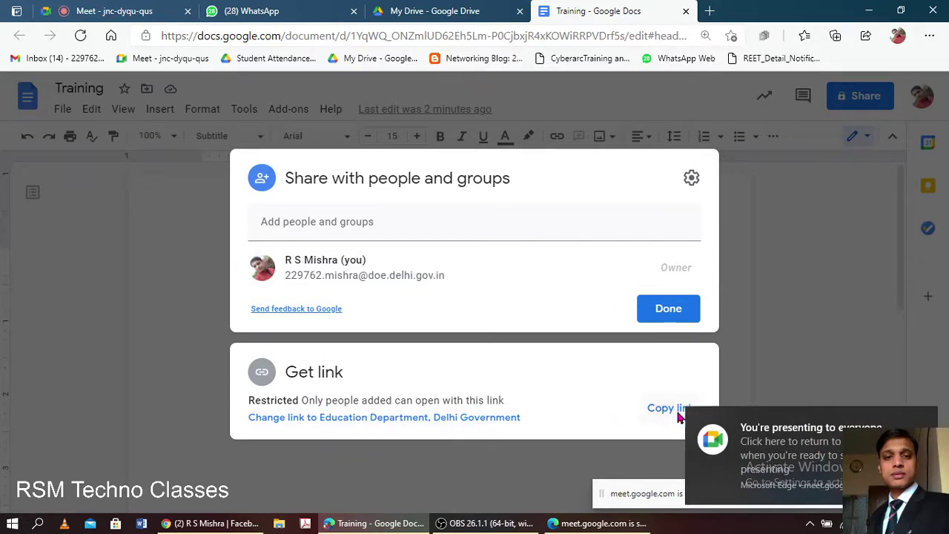
- Change link access to Education Department, Delhi Government and show the link holders' role options
left_click(414, 419)
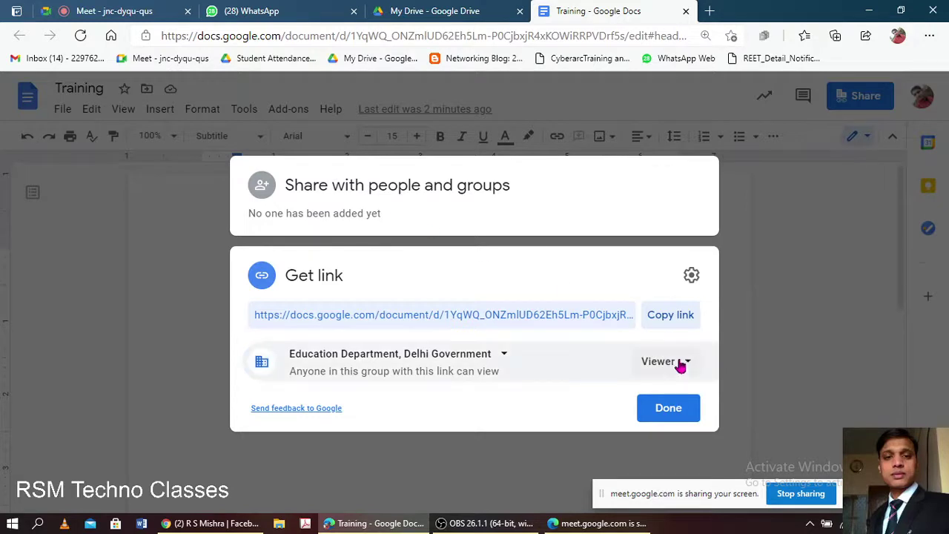
left_click(677, 362)
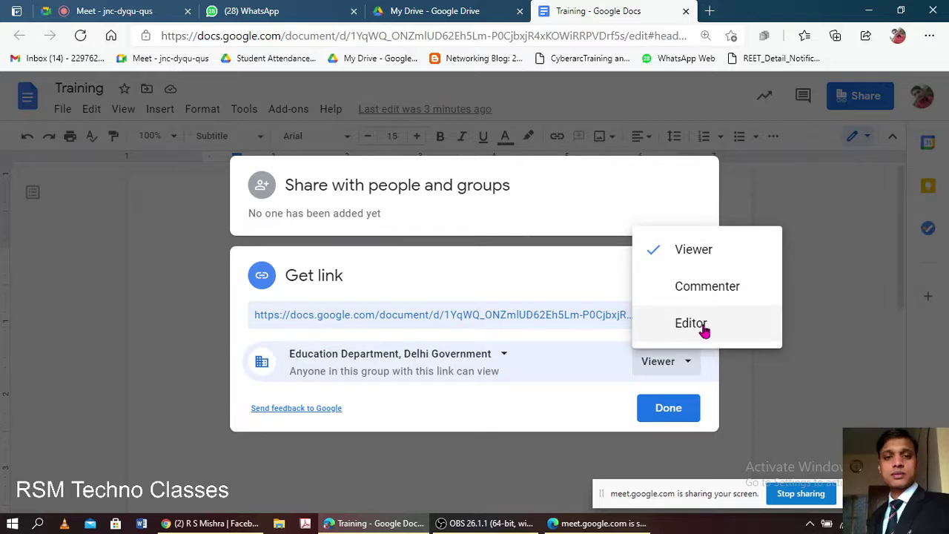
- Copy the Training document's link and give department link holders Editor access
left_click(717, 288)
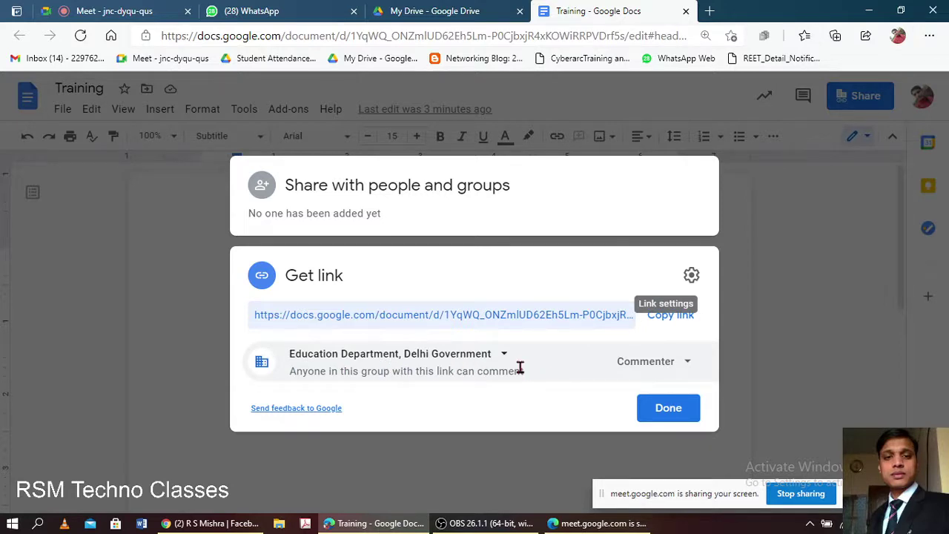
left_click(676, 319)
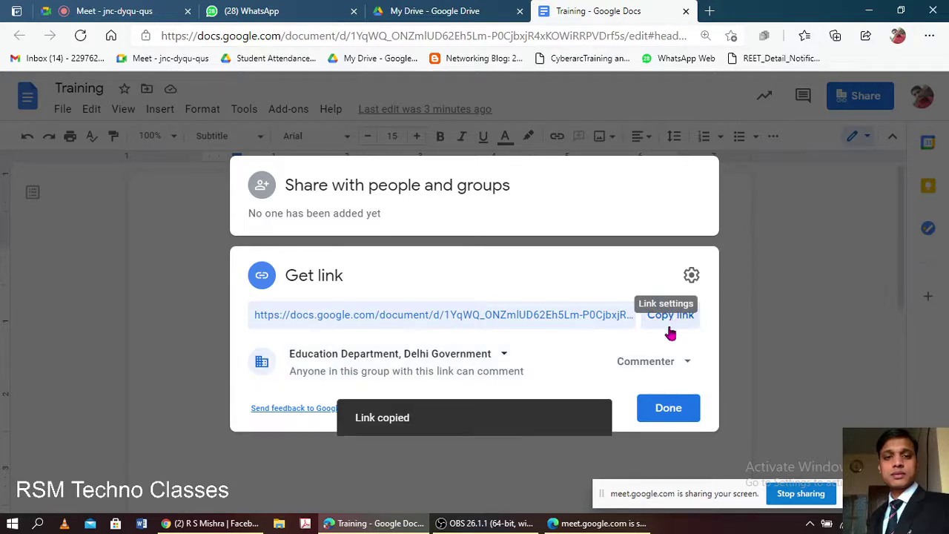
left_click(682, 373)
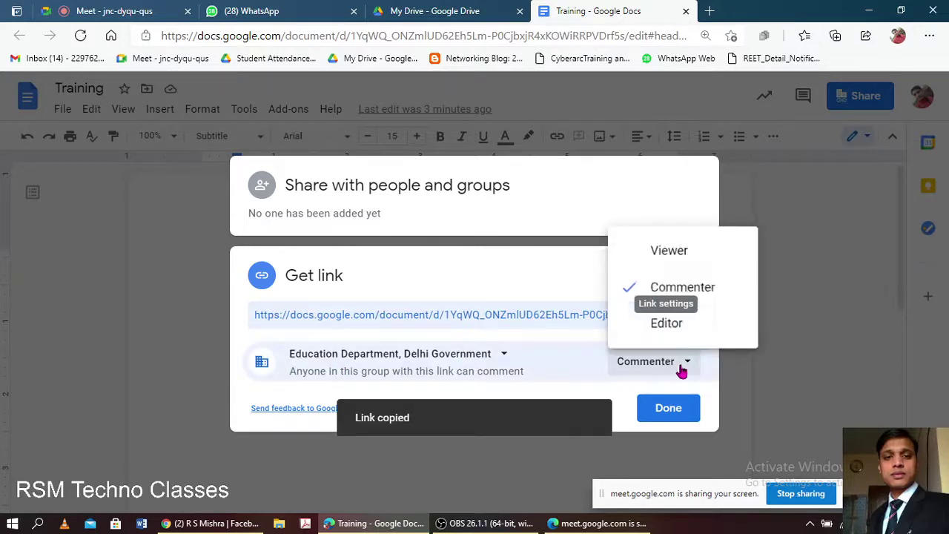
left_click(670, 247)
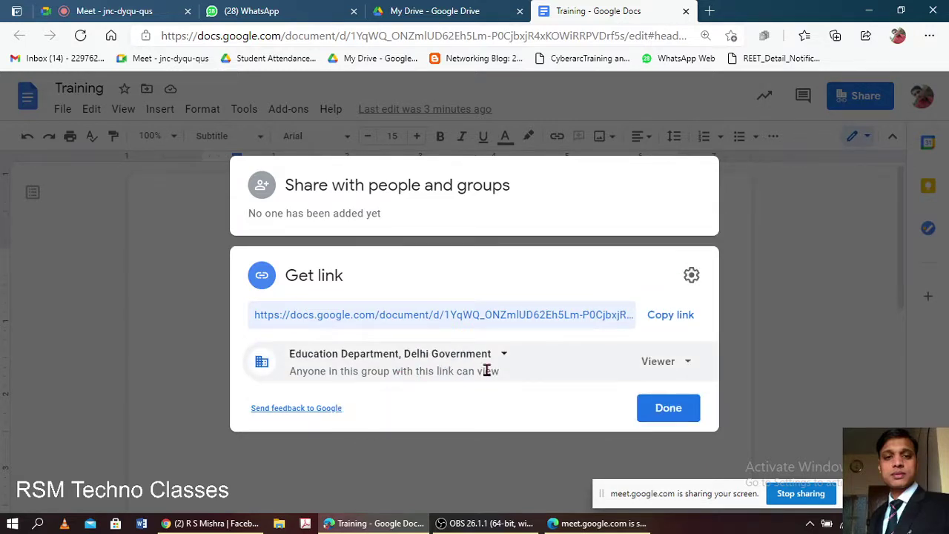
left_click(660, 363)
left_click(691, 325)
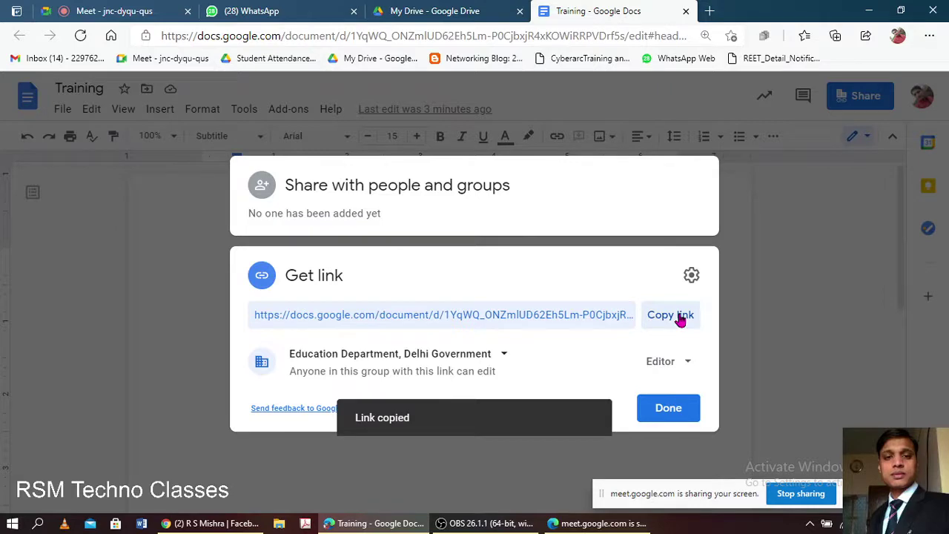
left_click(261, 9)
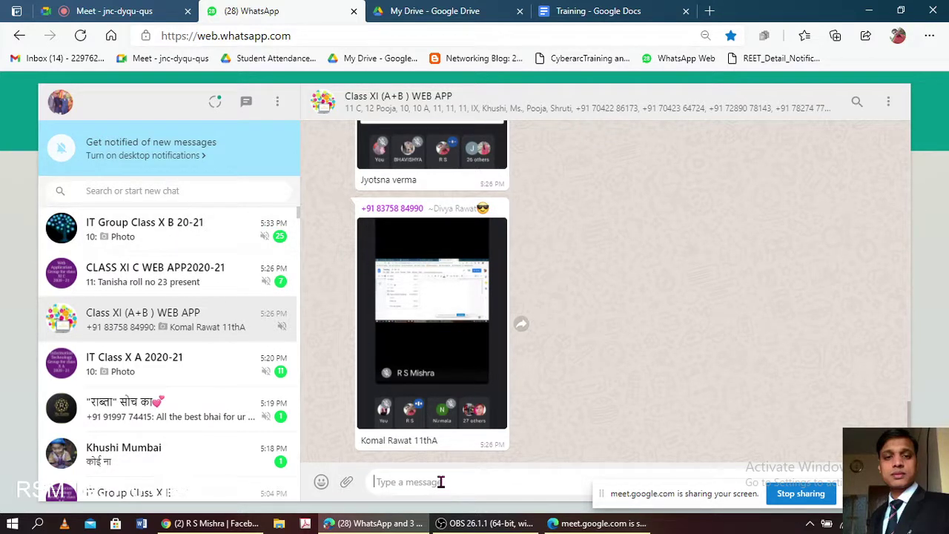
- Paste the Training document link into the Class XI (A+B) WEB APP message, removing its preview
key("ctrl+v")
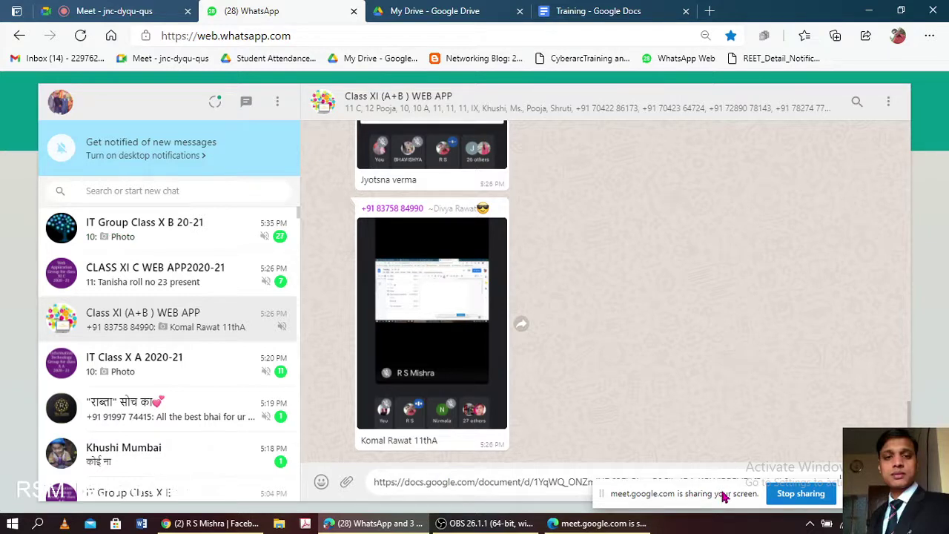
left_click_drag(724, 497, 774, 242)
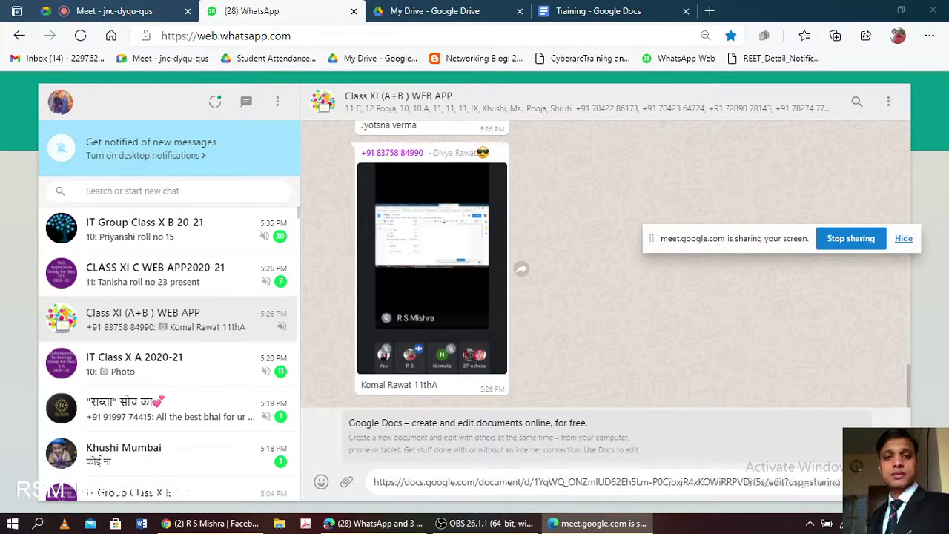
left_click(860, 421)
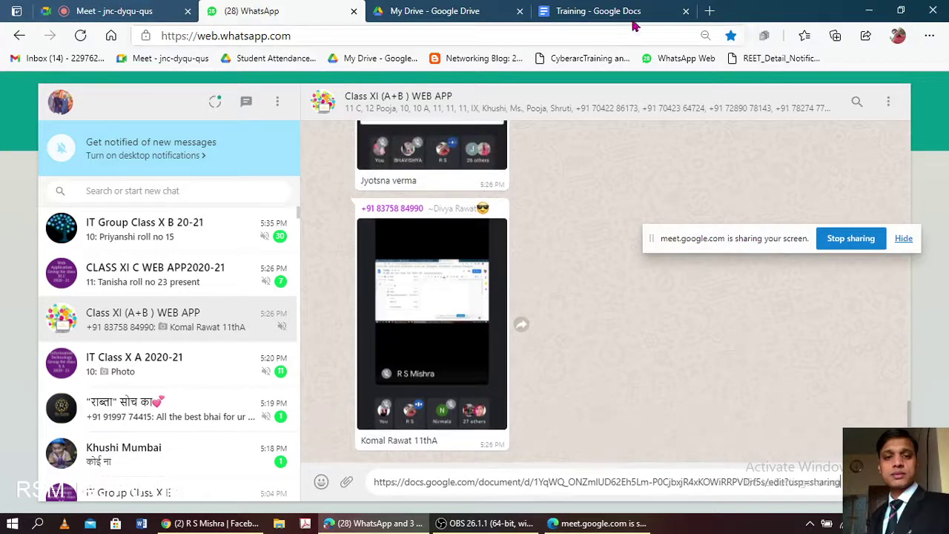
- Return to the Training document and close its sharing dialog with Done
left_click(606, 9)
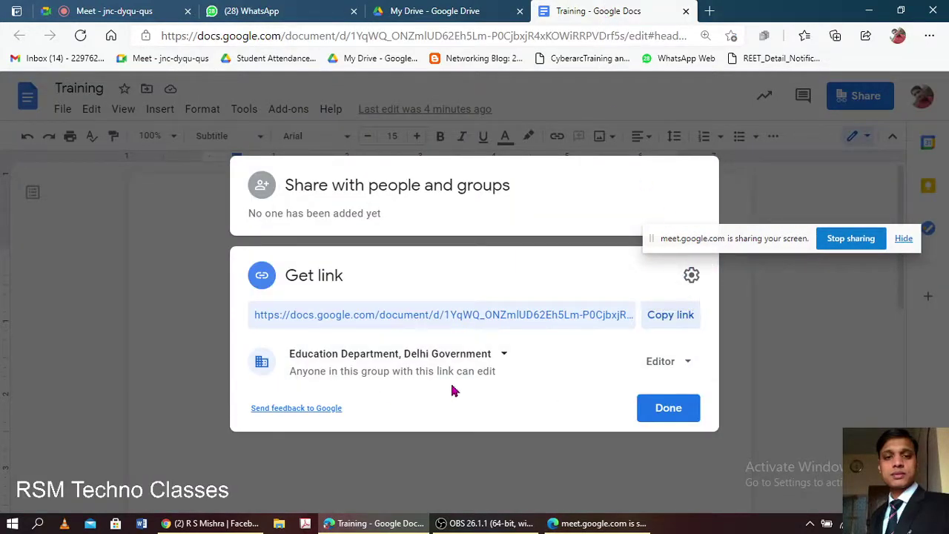
left_click(811, 374)
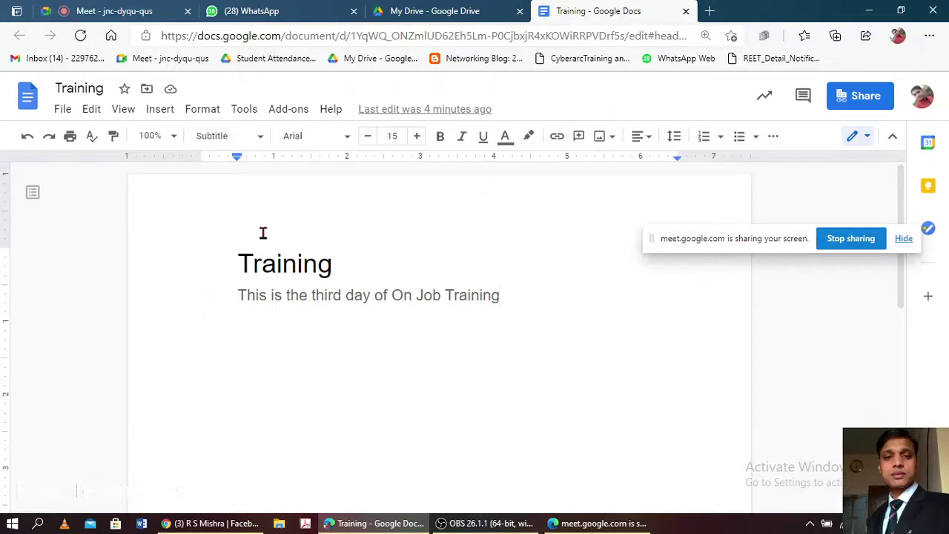
- Zoom the Training document out to about 80% and bring up the File menu's New options
left_click_drag(229, 256, 521, 297)
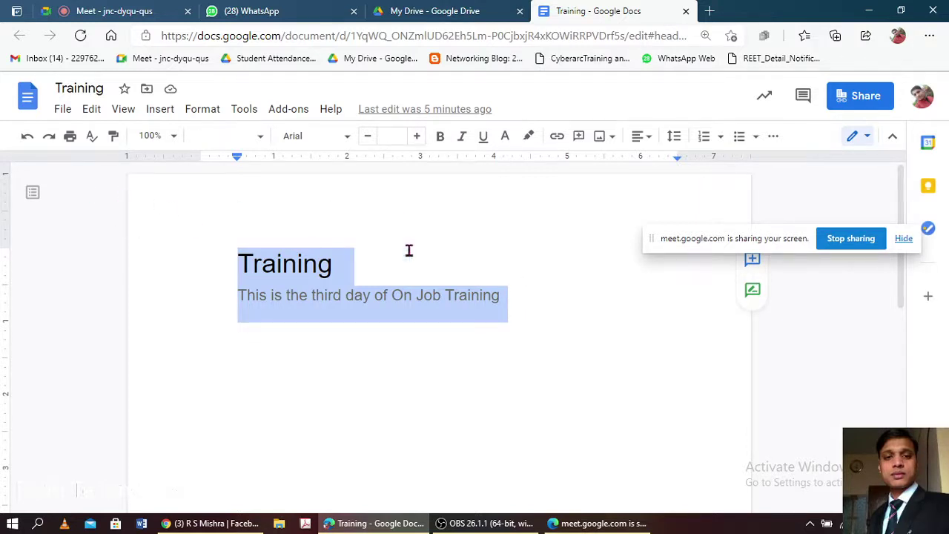
left_click(595, 288)
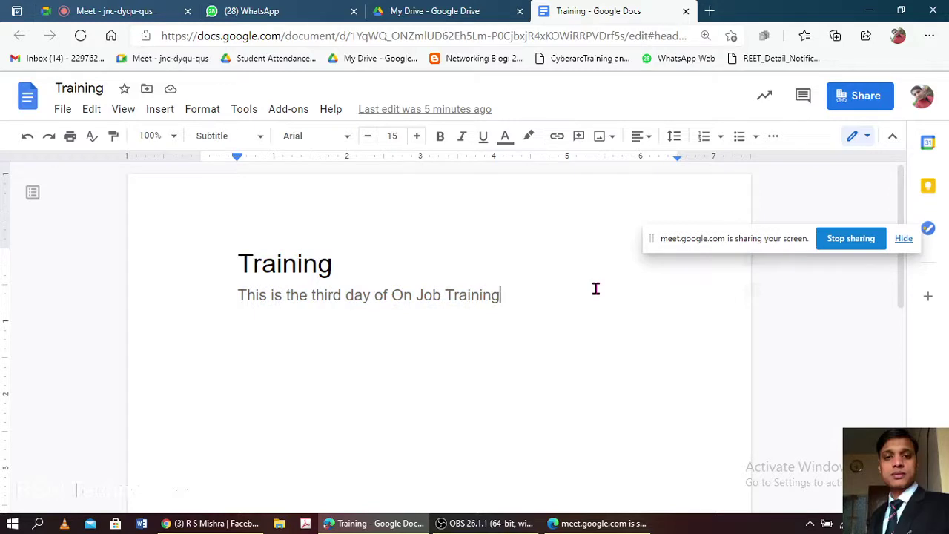
left_click(580, 282)
left_click(580, 286)
key("ctrl+minus")
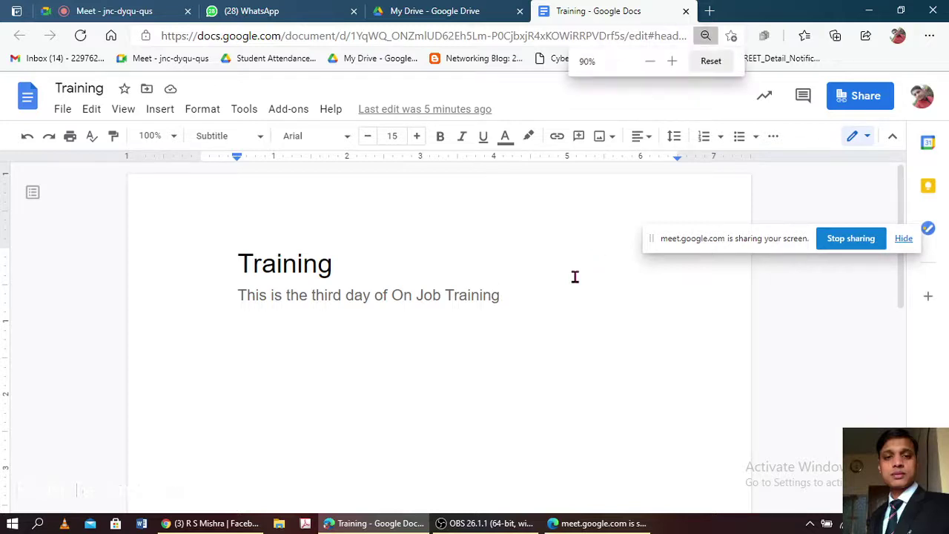
key("ctrl+minus")
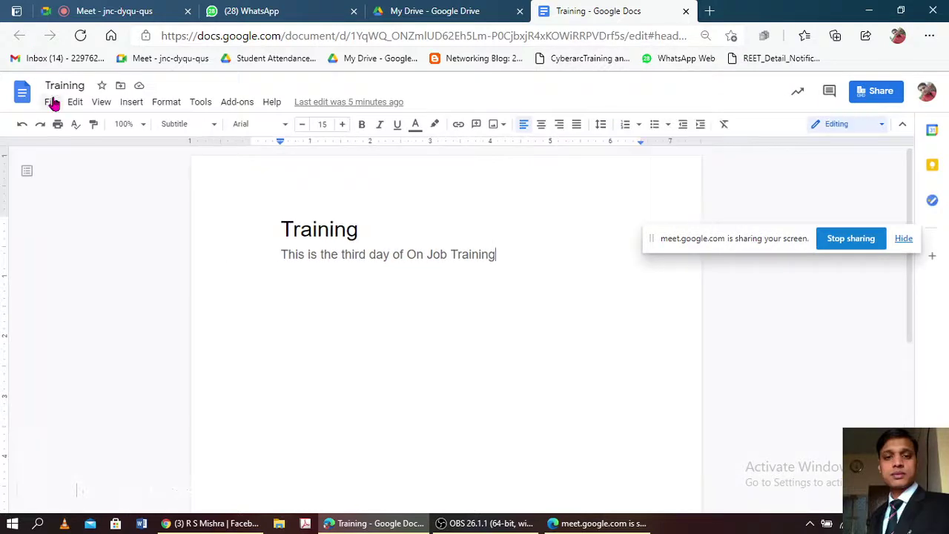
left_click(52, 102)
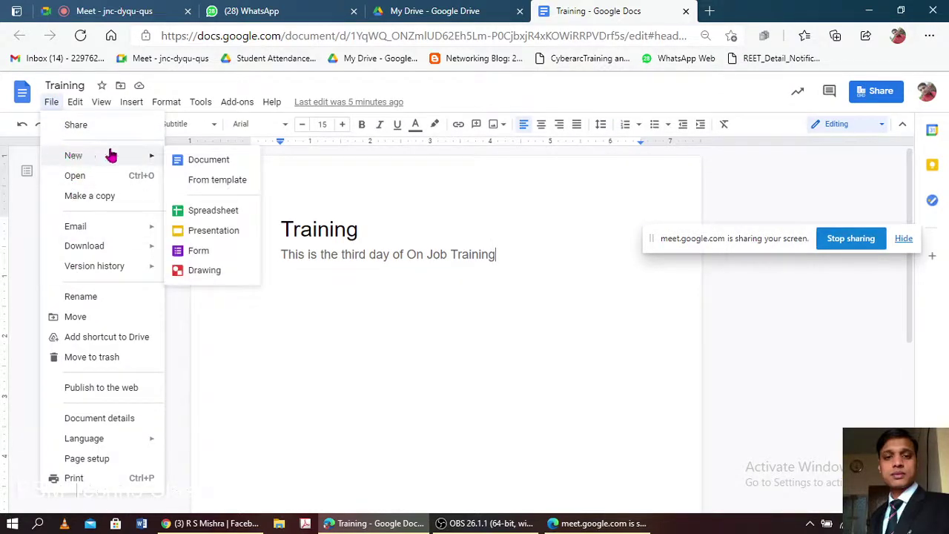
mouse_move(73, 155)
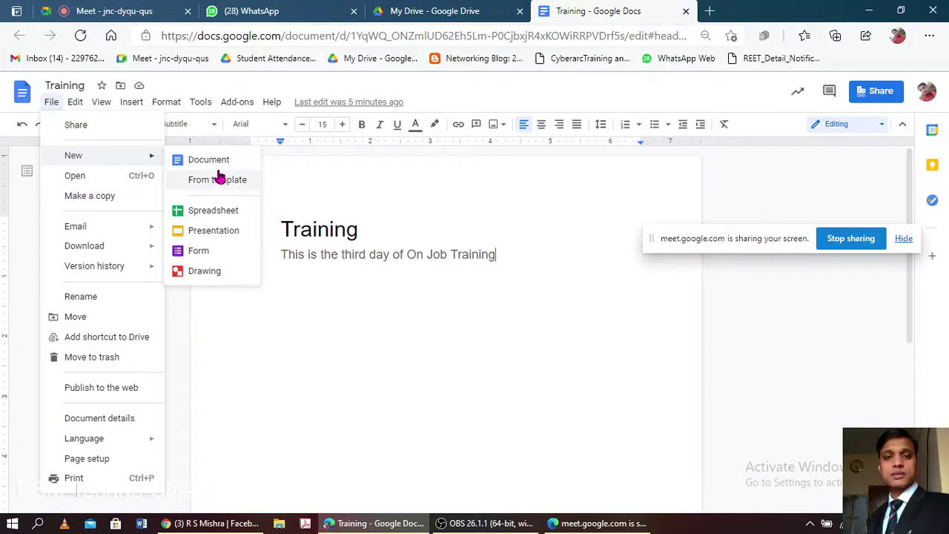
- Create a blank spreadsheet via File > New > Spreadsheet, admitting the Meet join request meanwhile
left_click(233, 212)
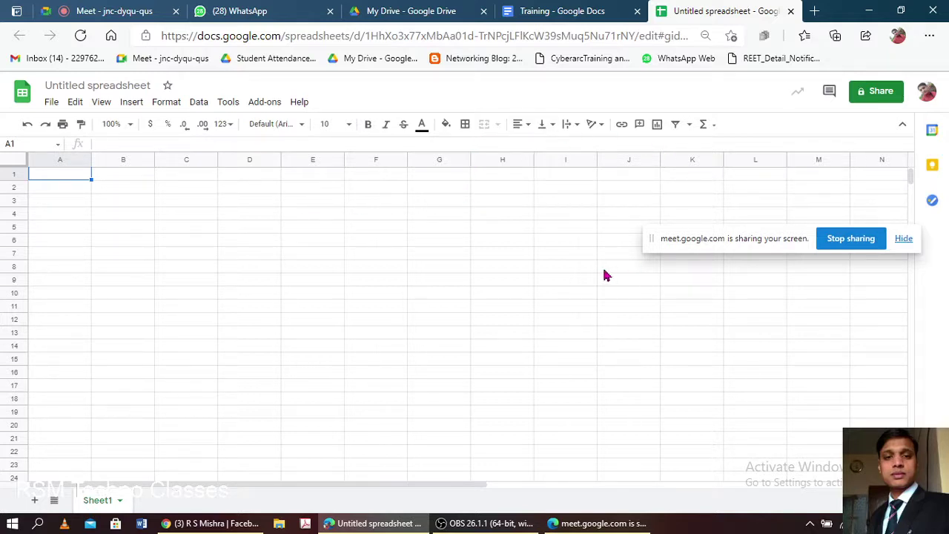
left_click_drag(732, 249, 755, 376)
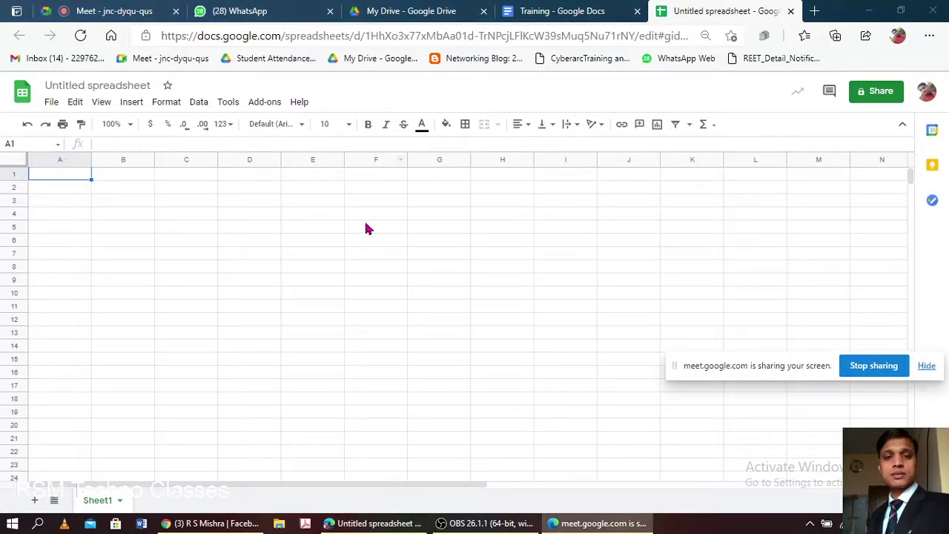
left_click(89, 8)
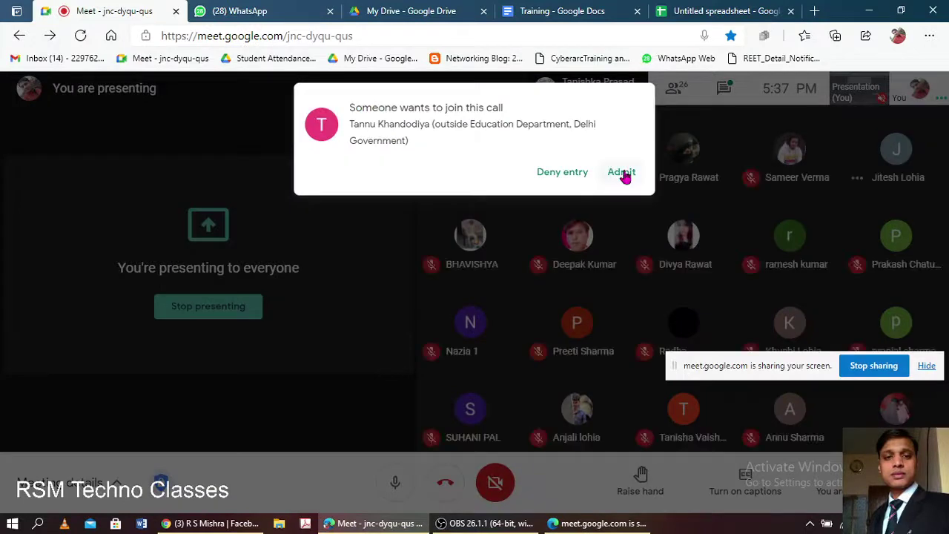
left_click(623, 172)
left_click(719, 11)
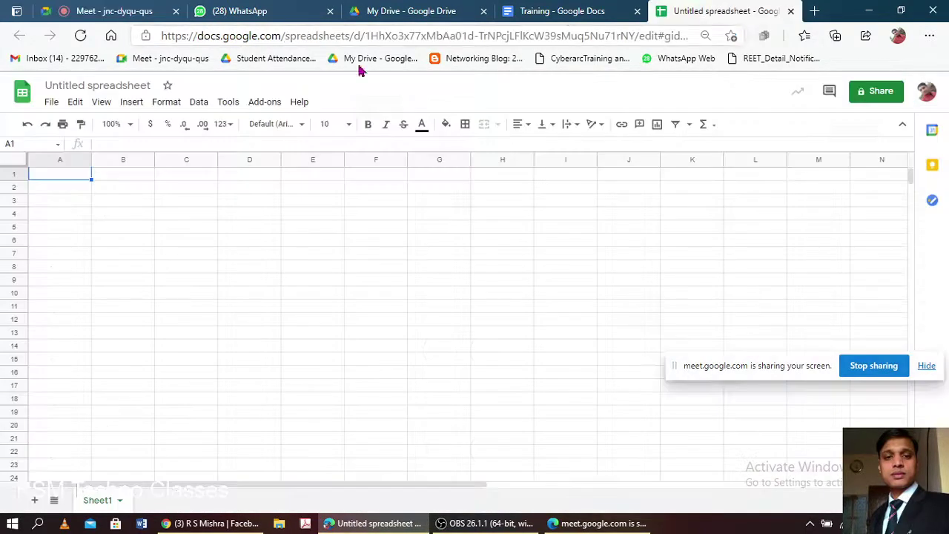
- Retitle 'Untitled spreadsheet' to 'Traning spreadsheet' by replacing 'Untitled' with 'Traning'
left_click(120, 85)
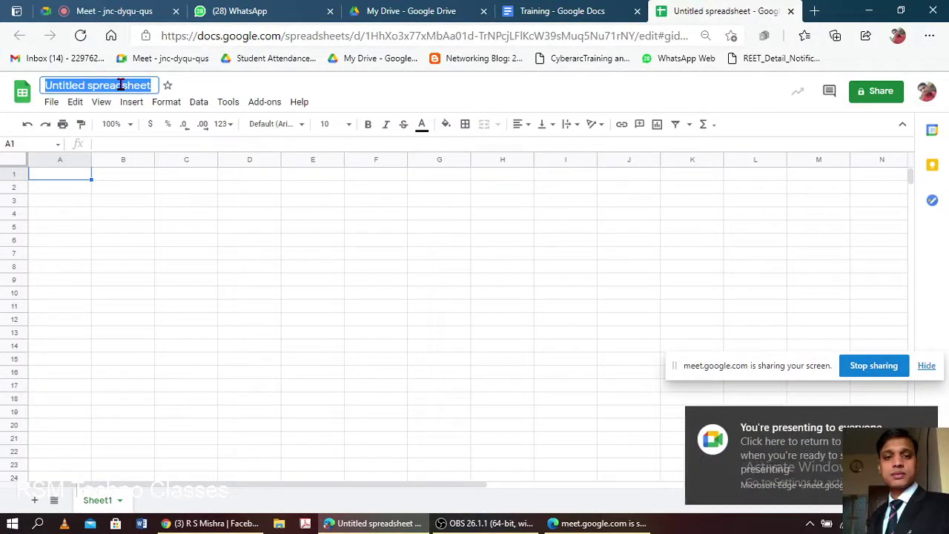
key("Home")
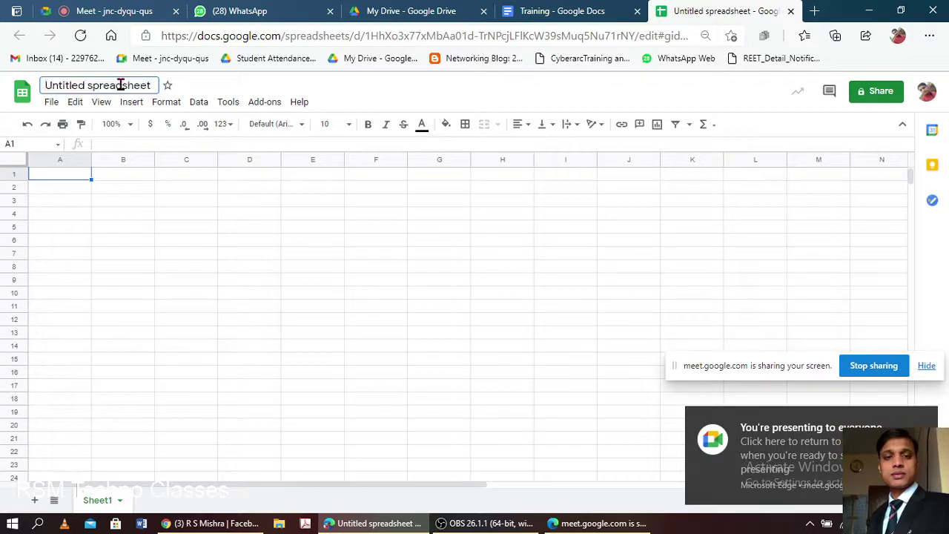
key("Delete")
key("Delete")
key("Delete")
key("Delete")
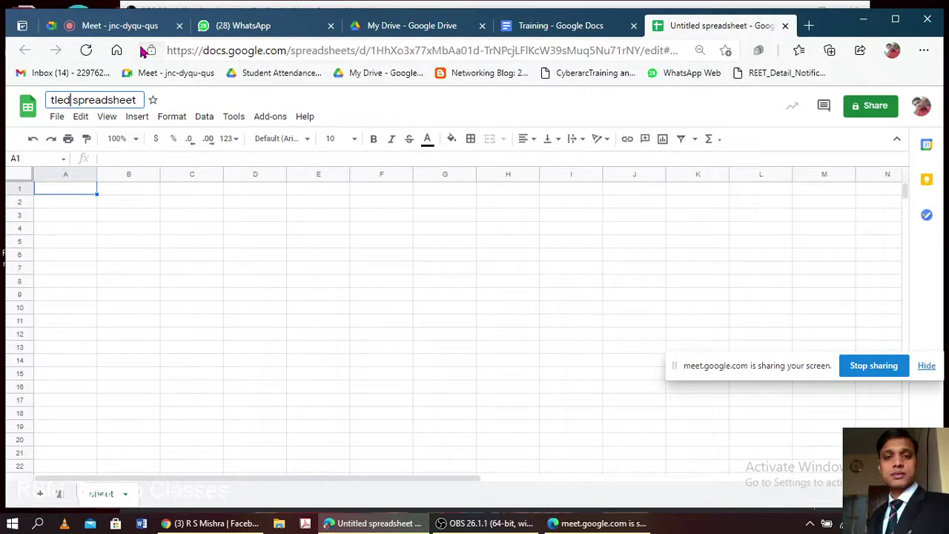
key("Delete")
key("Delete")
key("Delete")
key("Delete")
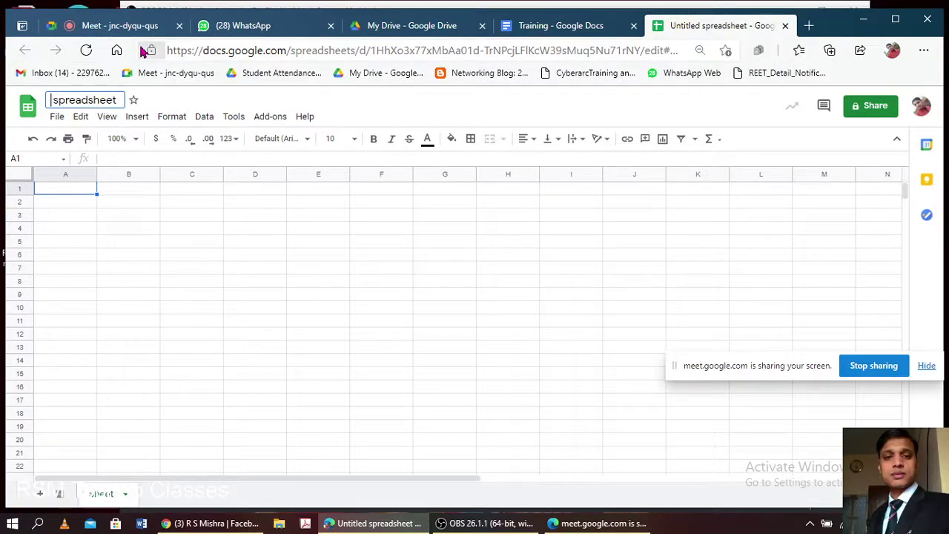
type("Traning")
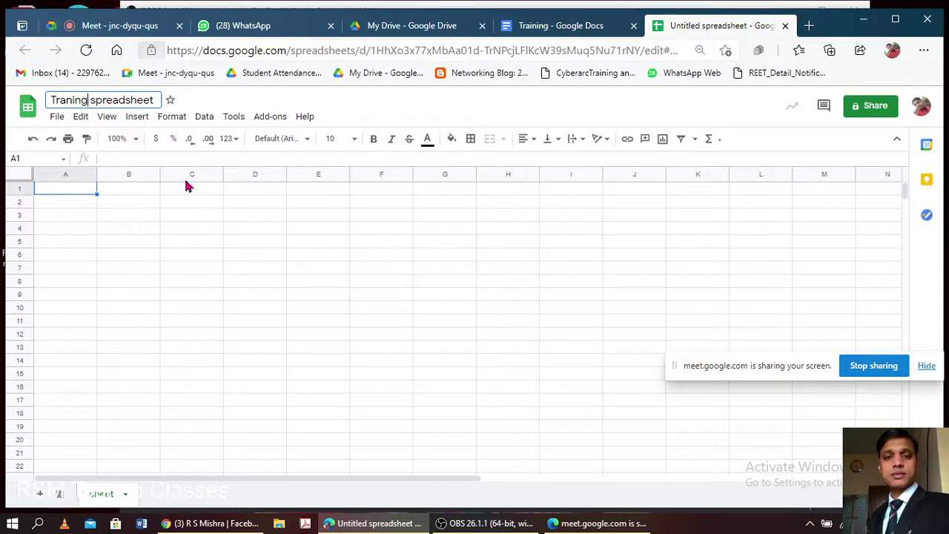
left_click(174, 290)
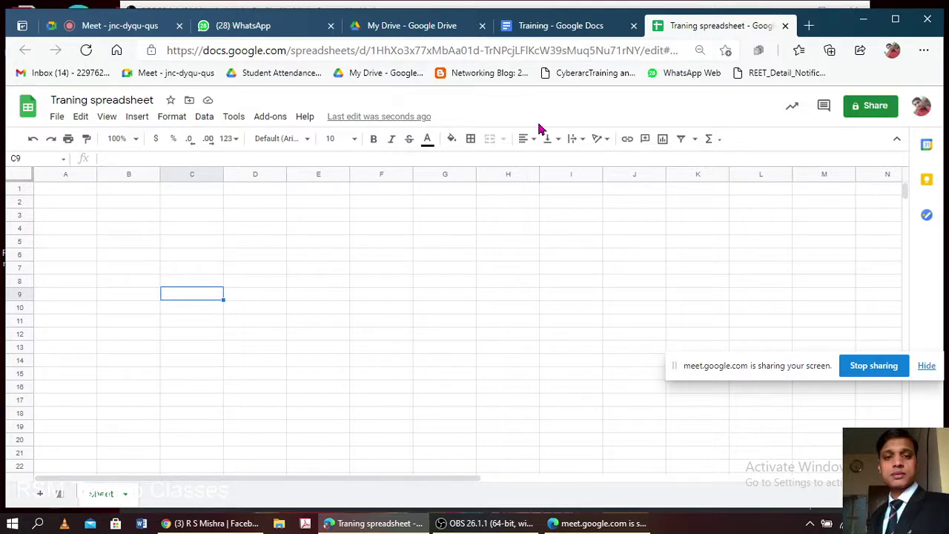
left_click(563, 30)
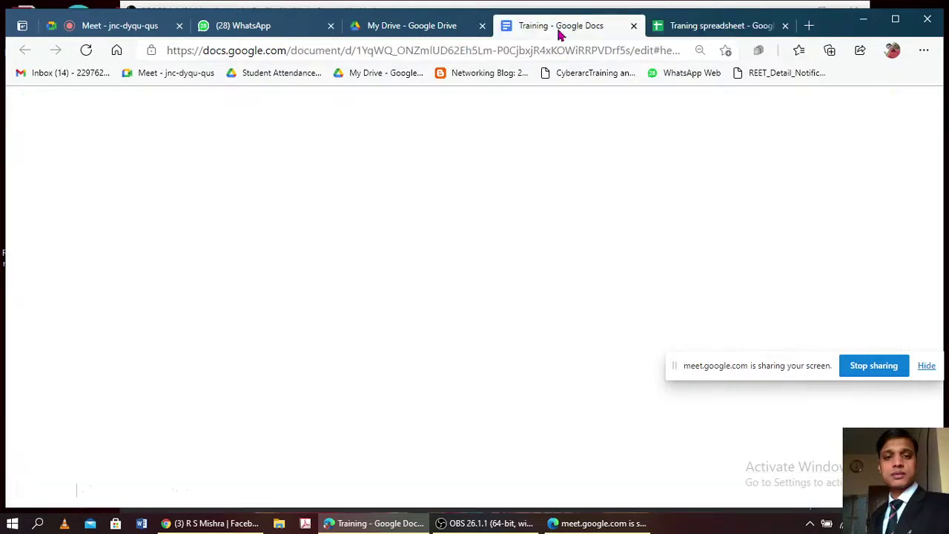
left_click(689, 28)
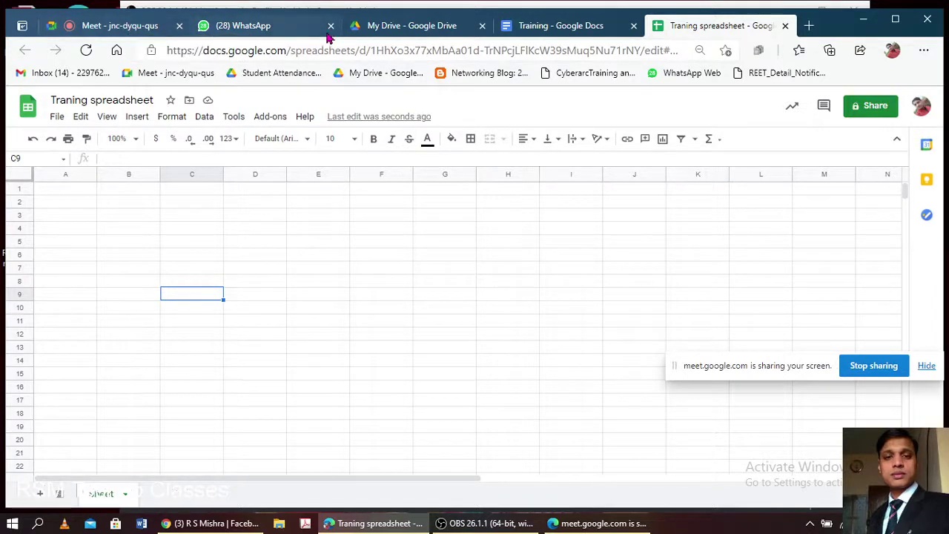
- Open 'On Job Training attendance sheet 2021 22' from My Drive via File > Open
left_click(58, 117)
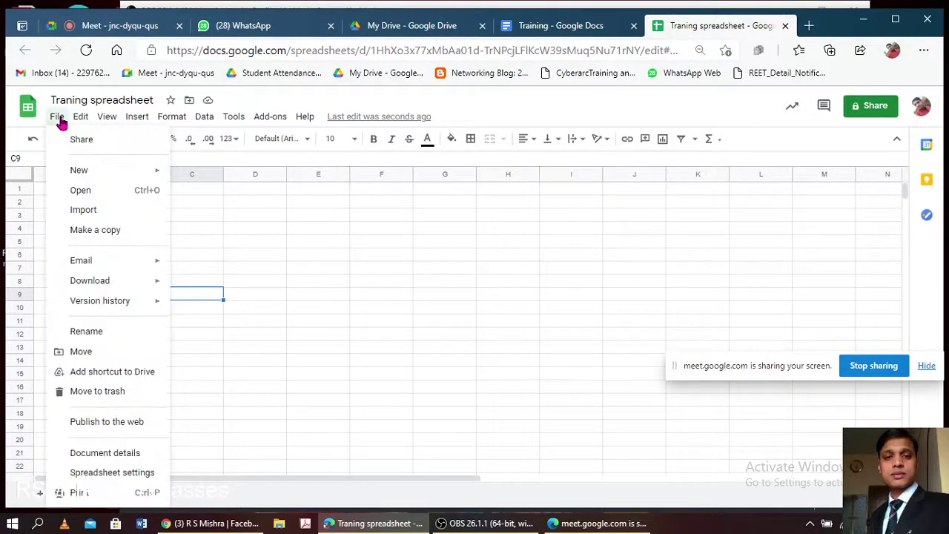
left_click(105, 190)
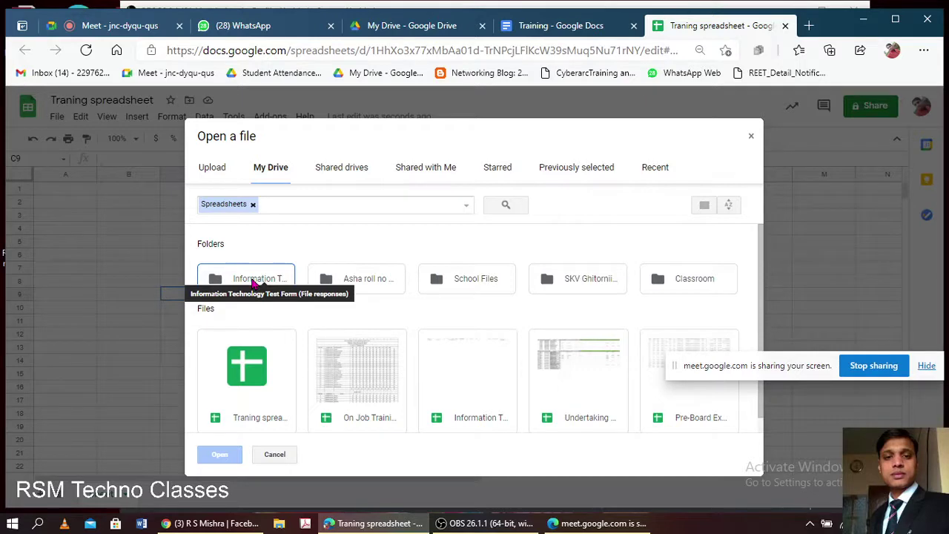
double_click(343, 362)
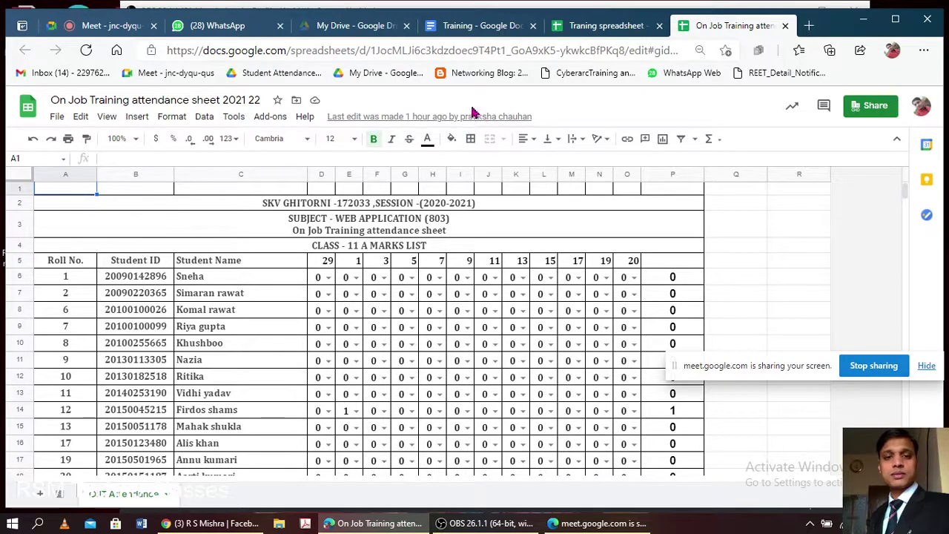
left_click(57, 117)
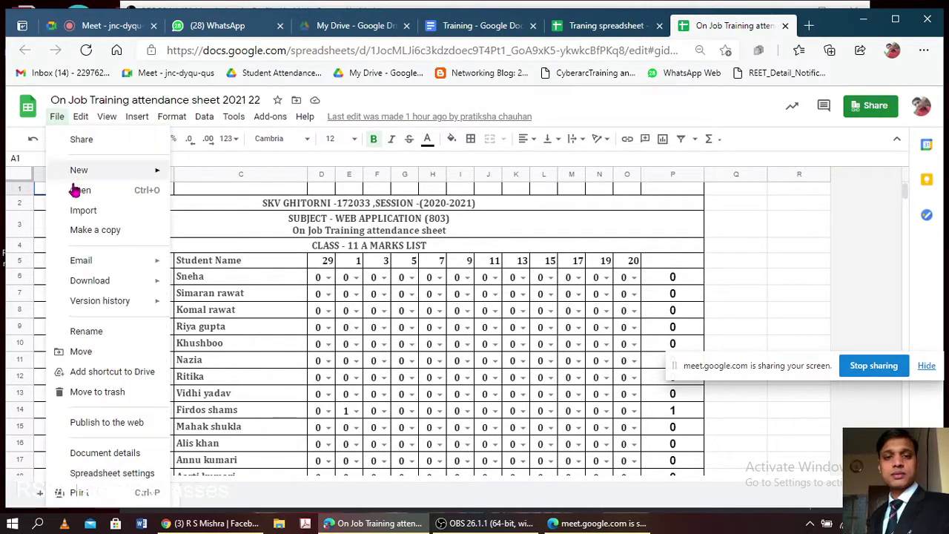
mouse_move(100, 300)
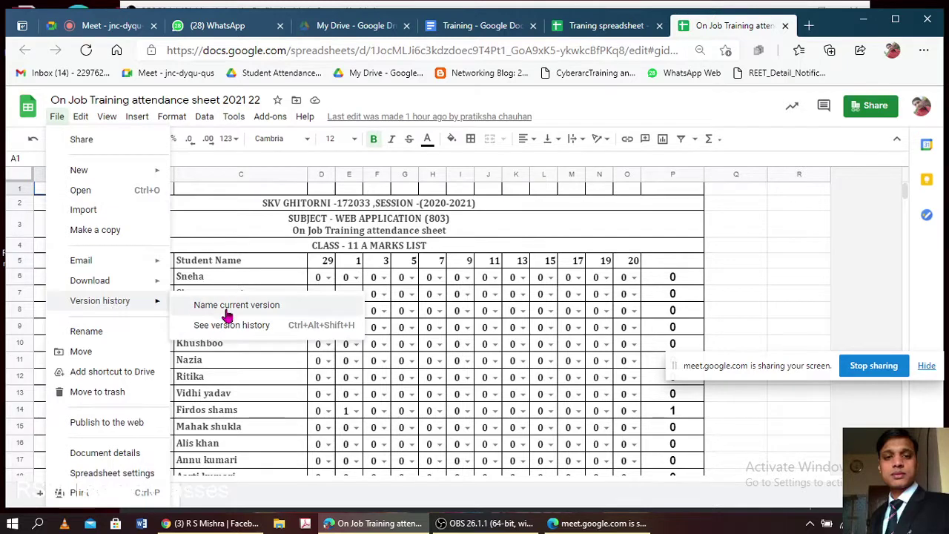
left_click(250, 325)
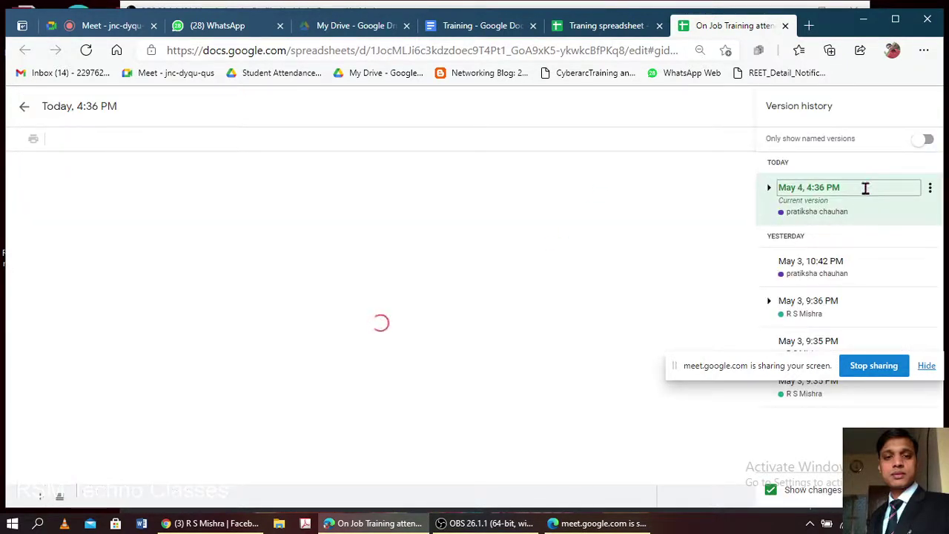
mouse_move(738, 375)
left_mouse_down()
mouse_move(657, 413)
mouse_move(457, 472)
left_mouse_up()
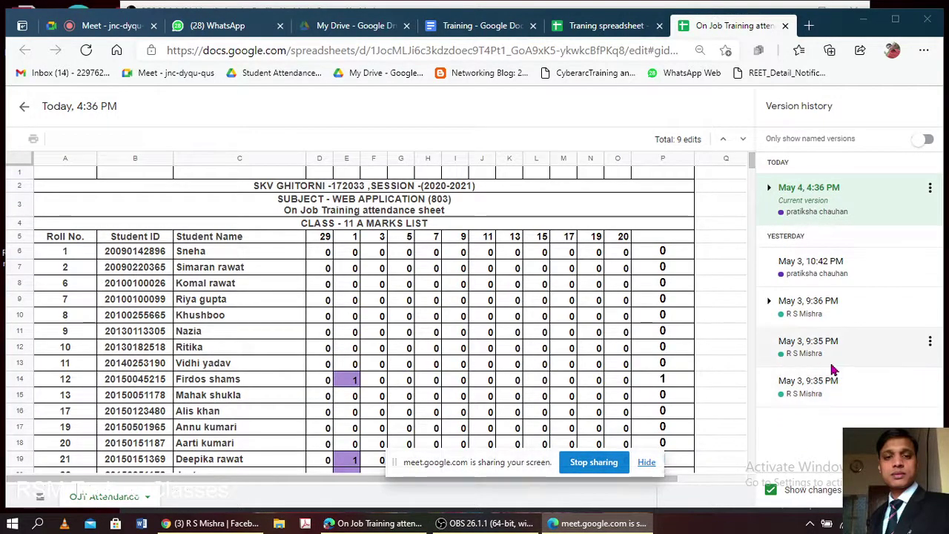
left_click(815, 211)
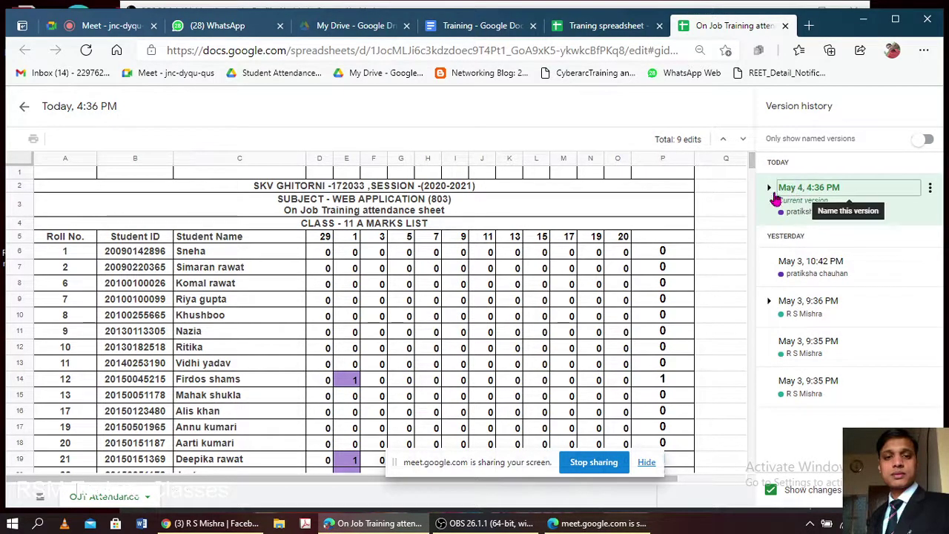
left_click(768, 189)
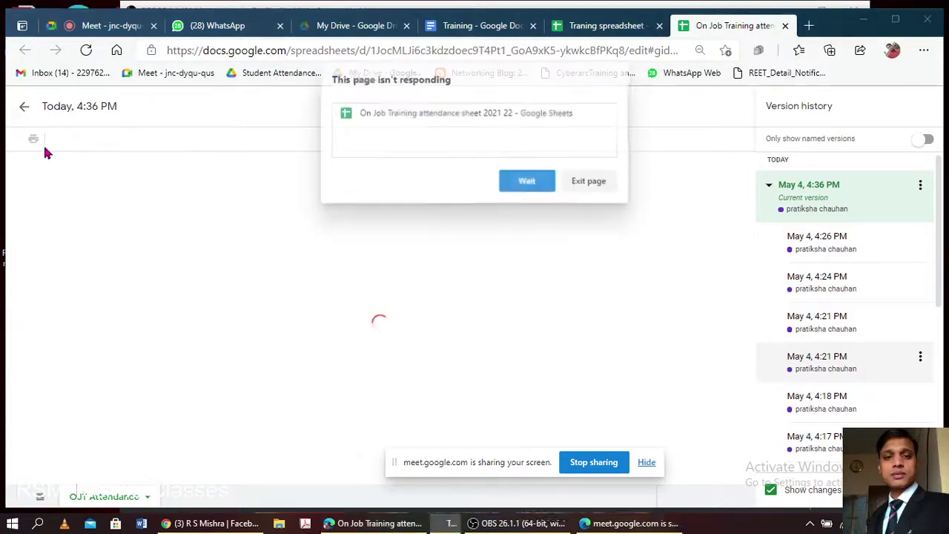
left_click(527, 182)
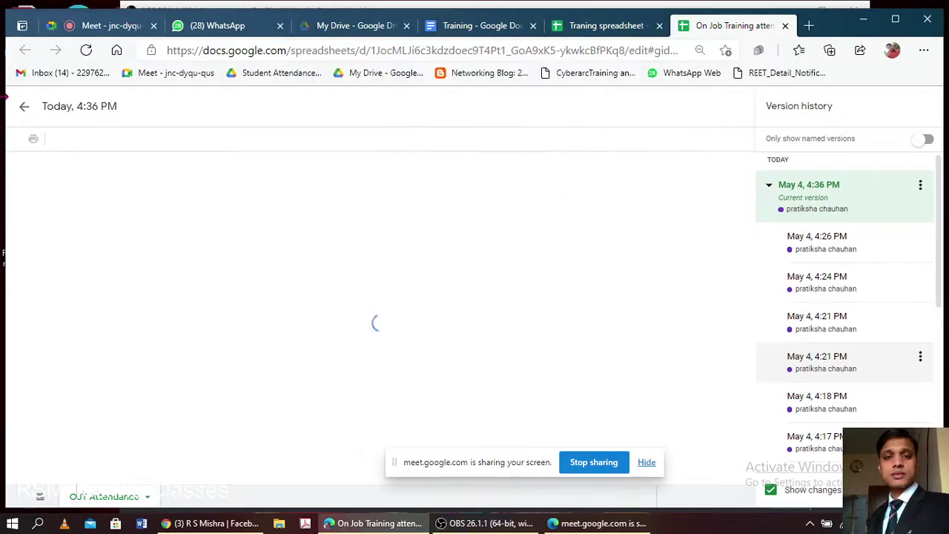
left_click(627, 28)
left_click(736, 29)
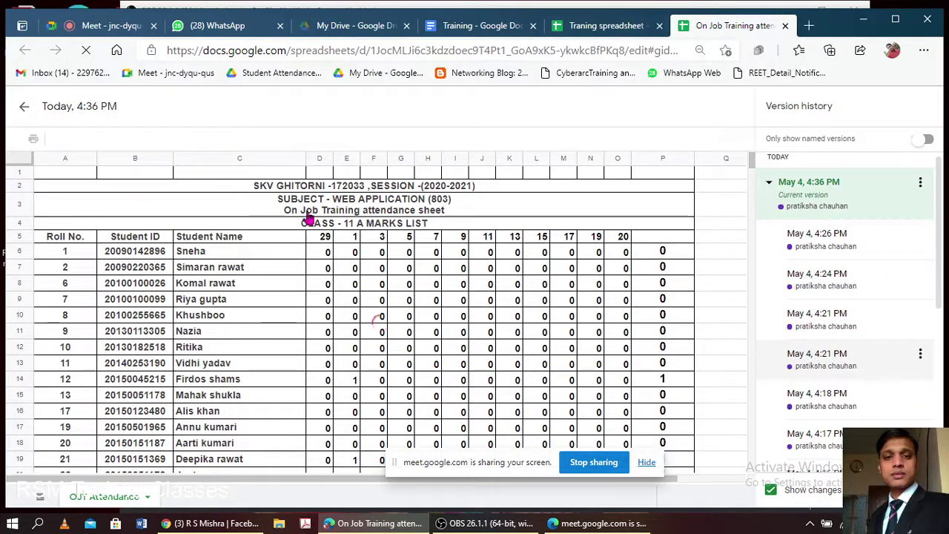
scroll(326, 280, "down", 3)
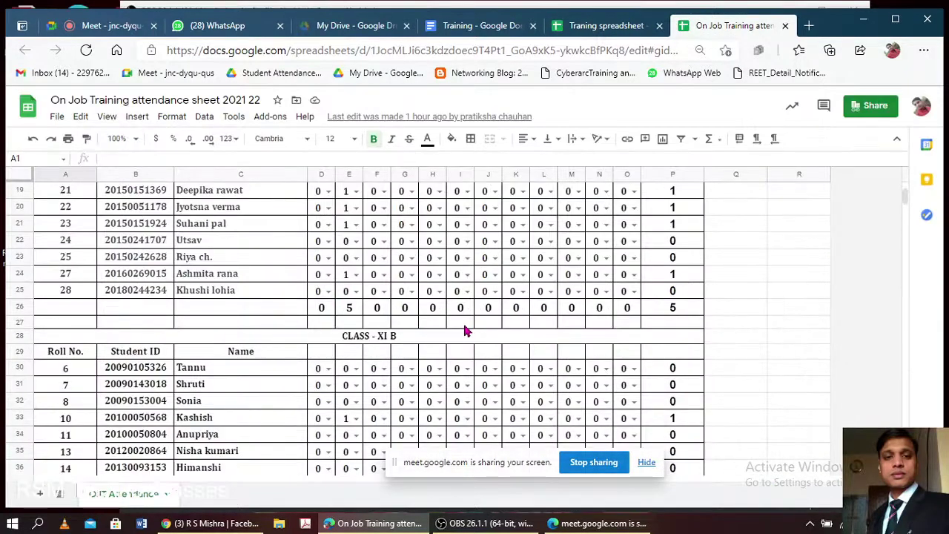
scroll(464, 328, "up", 3)
scroll(464, 328, "up", 2)
scroll(464, 328, "up", 2)
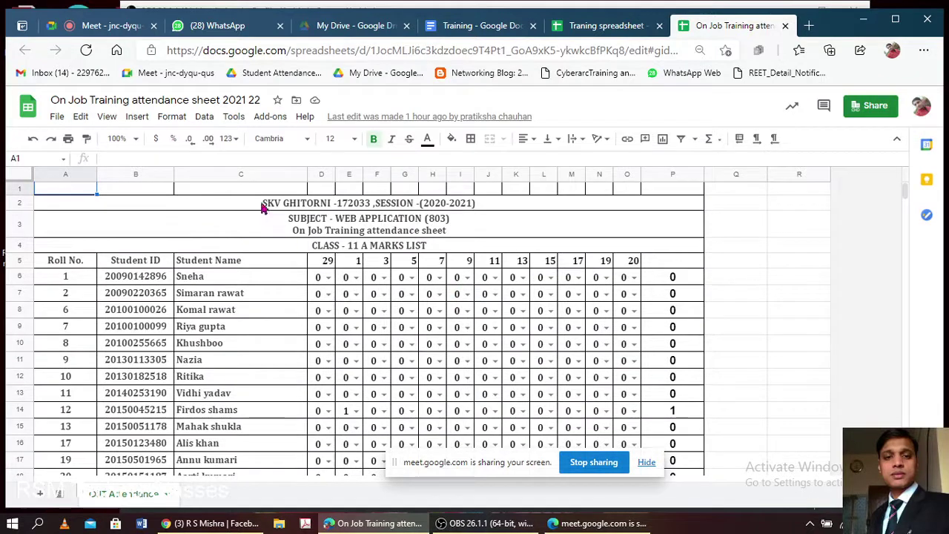
- Look over the empty Traning spreadsheet, then review the attendance sheet's roll list
left_click(259, 204)
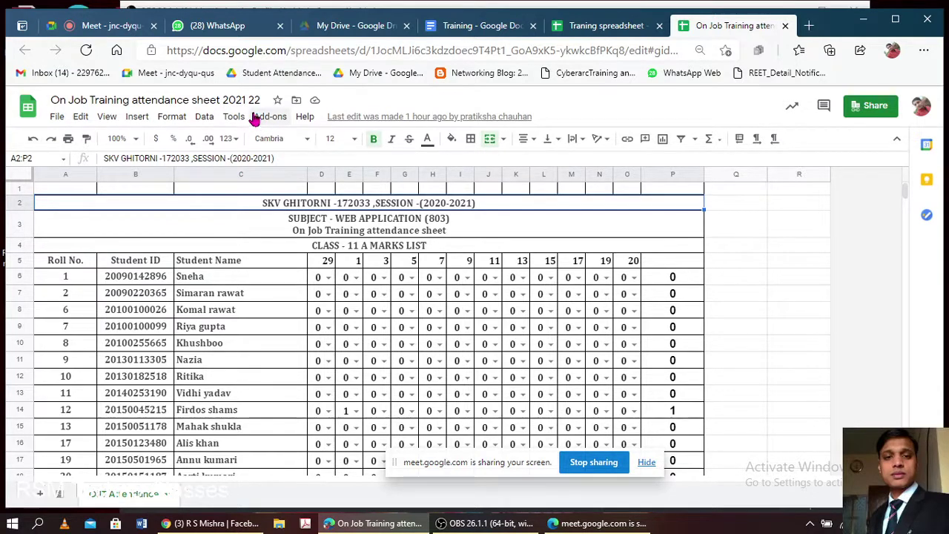
left_click(604, 26)
left_click(186, 229)
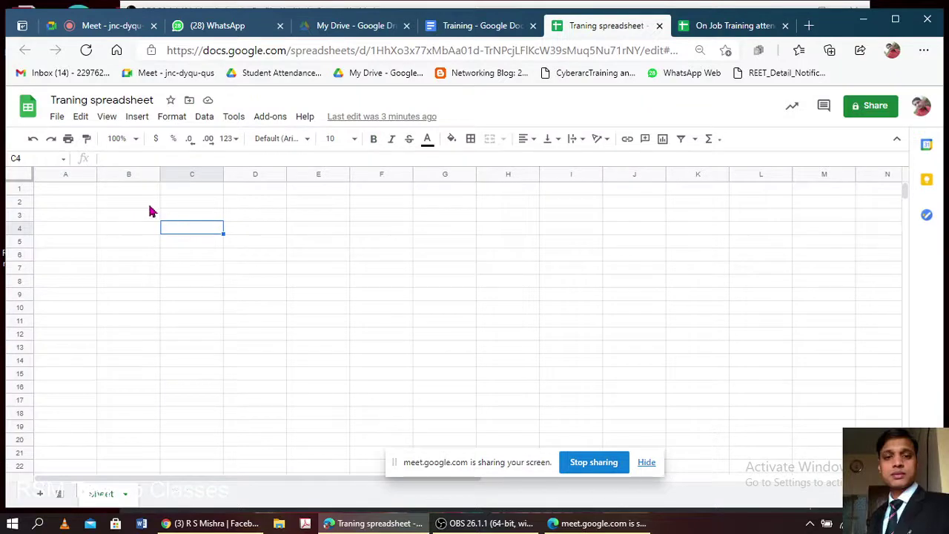
left_click(727, 25)
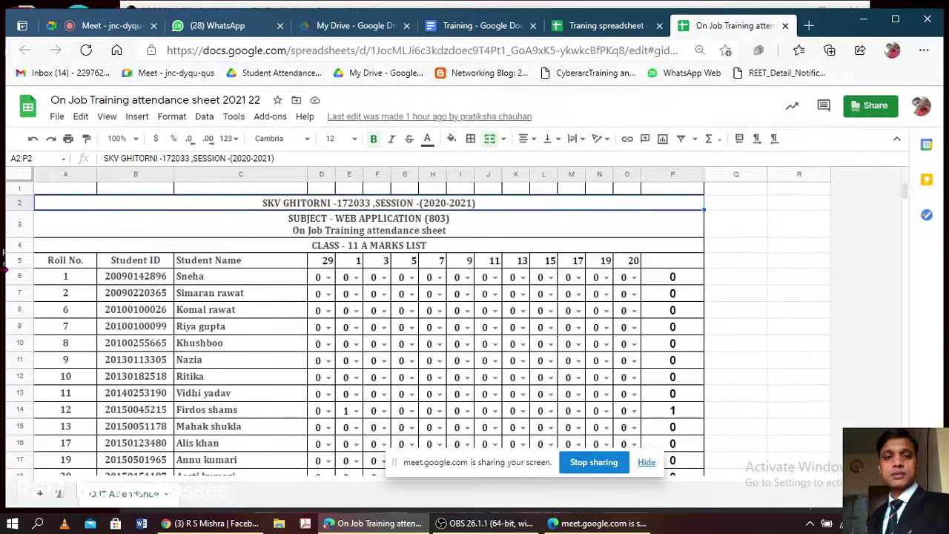
left_click(59, 263)
scroll(167, 264, "down", 3)
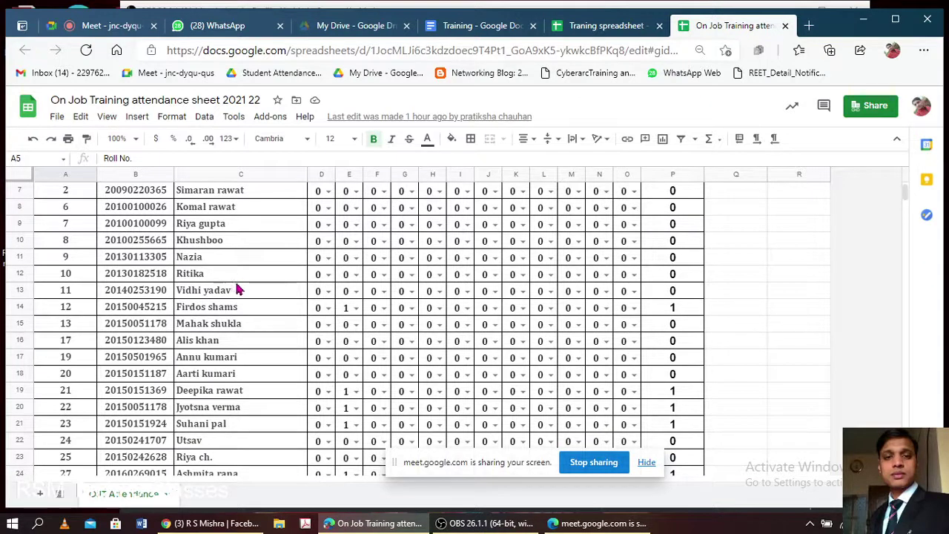
scroll(237, 289, "down", 2)
scroll(237, 289, "up", 5)
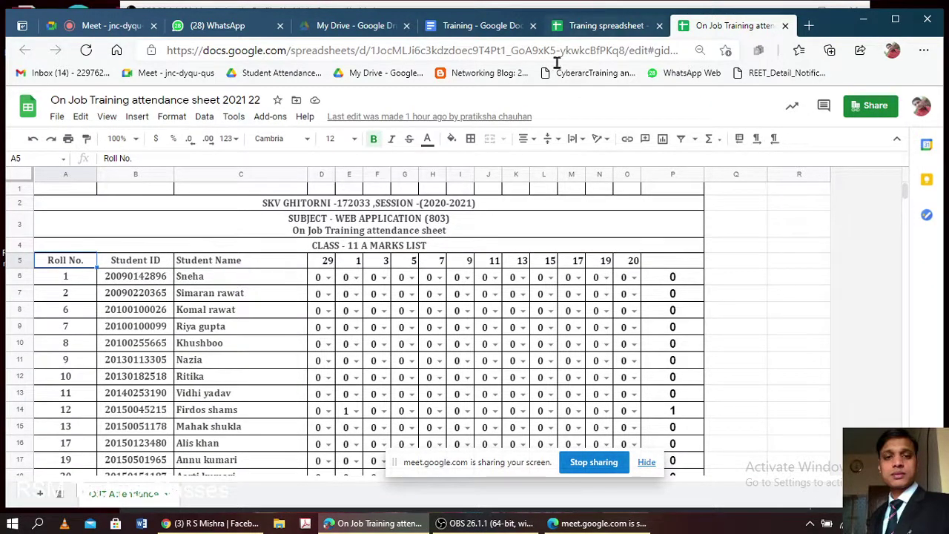
left_click(209, 282)
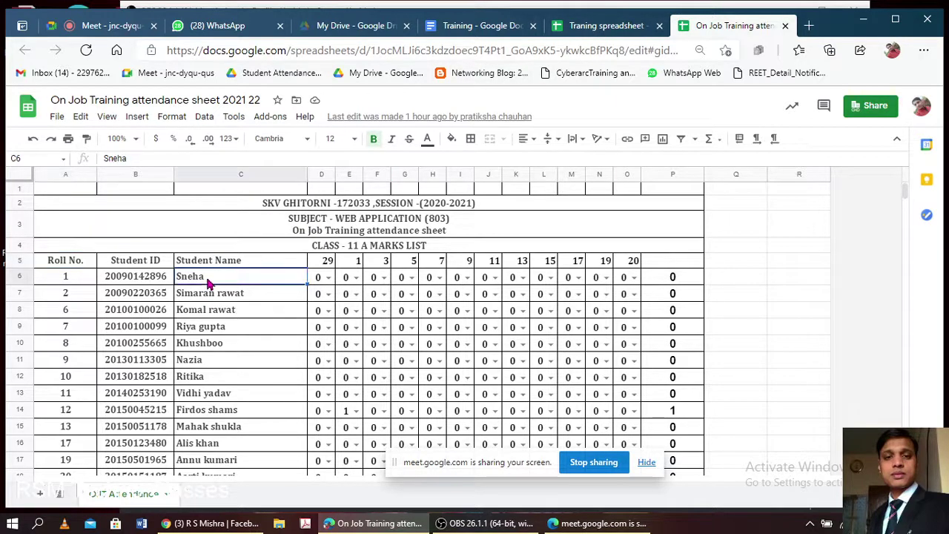
left_click(208, 265)
scroll(237, 334, "down", 3)
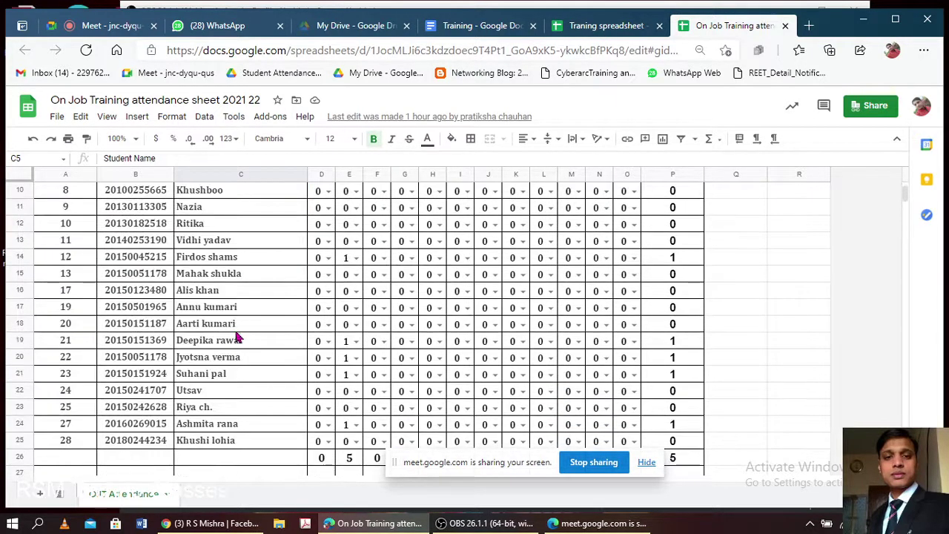
left_click(237, 339, "shift")
key("ctrl+c")
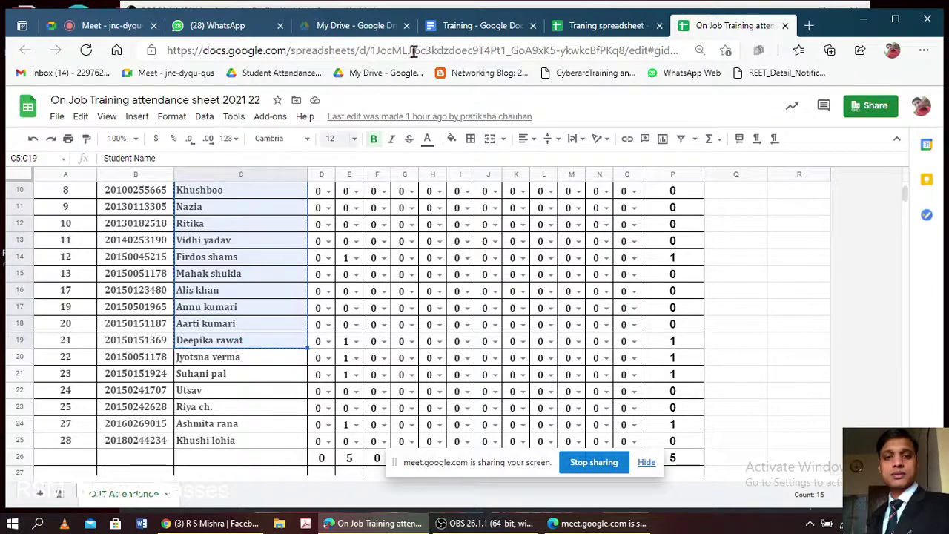
left_click(602, 29)
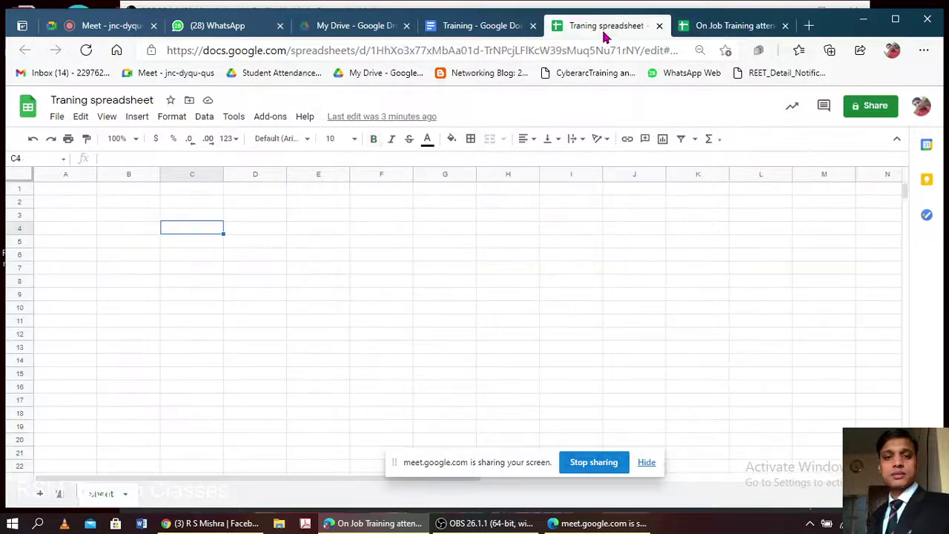
- Paste the copied Student Name list into Traning spreadsheet starting at B3
left_click(109, 219)
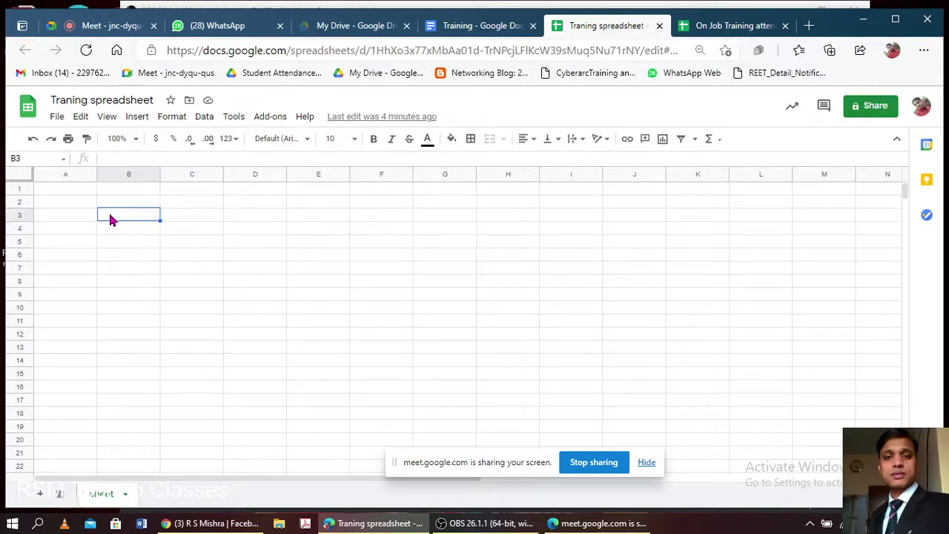
key("ctrl+v")
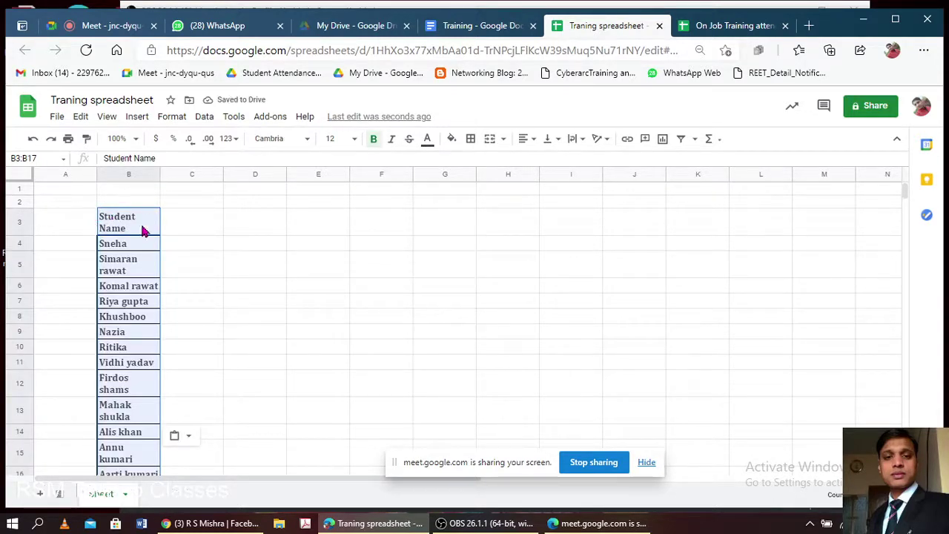
left_click(166, 244)
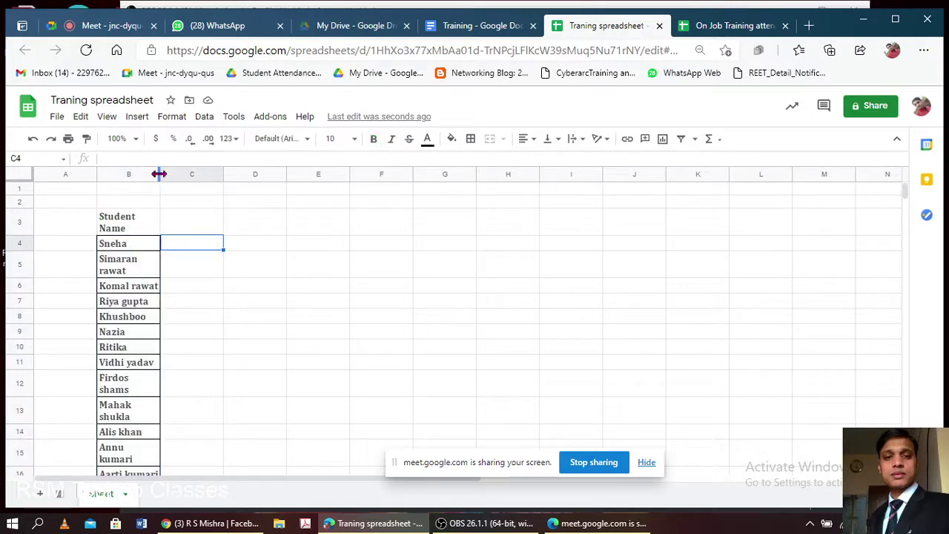
- Widen column B so each name fits on one line, and begin typing 'Sr. No.' in A3
left_click_drag(158, 173, 216, 186)
left_click(284, 280)
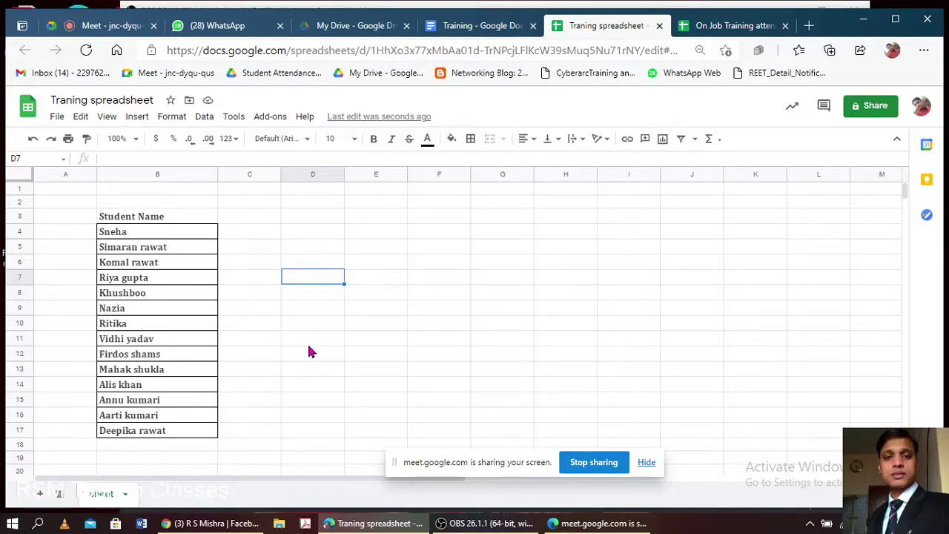
left_click(73, 218)
type("Sr. No.")
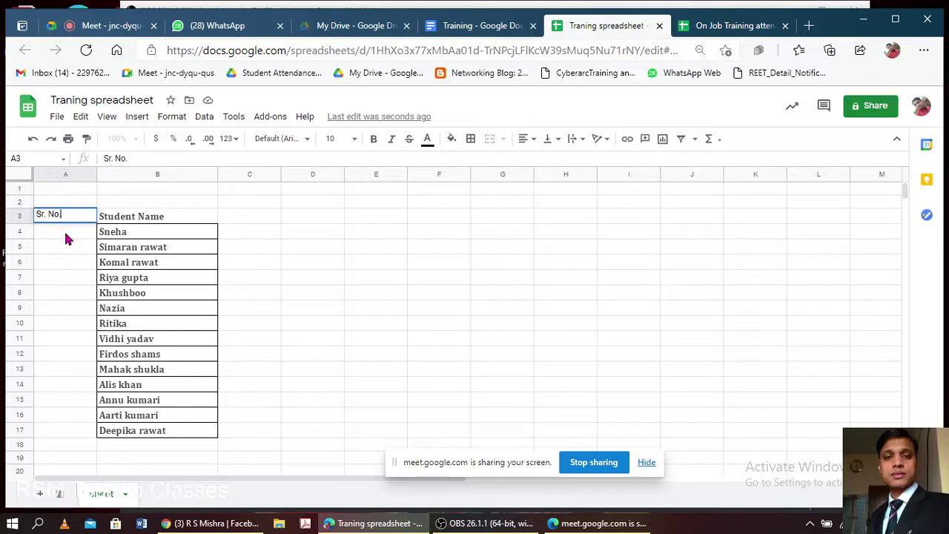
- Finish the 'Sr. No.' heading in A3 and fill serial numbers 1 to 14 down A4:A17
key("Return")
type("1")
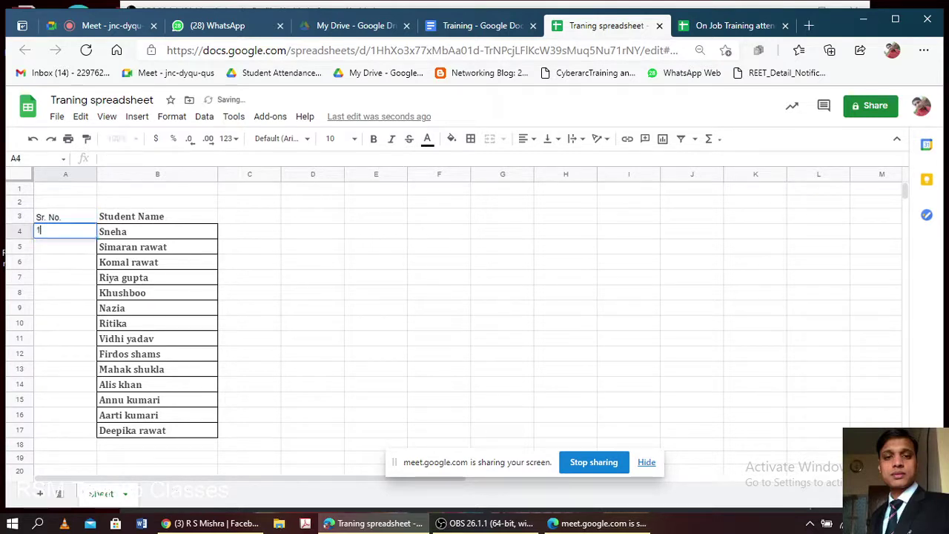
key("Return")
type("2")
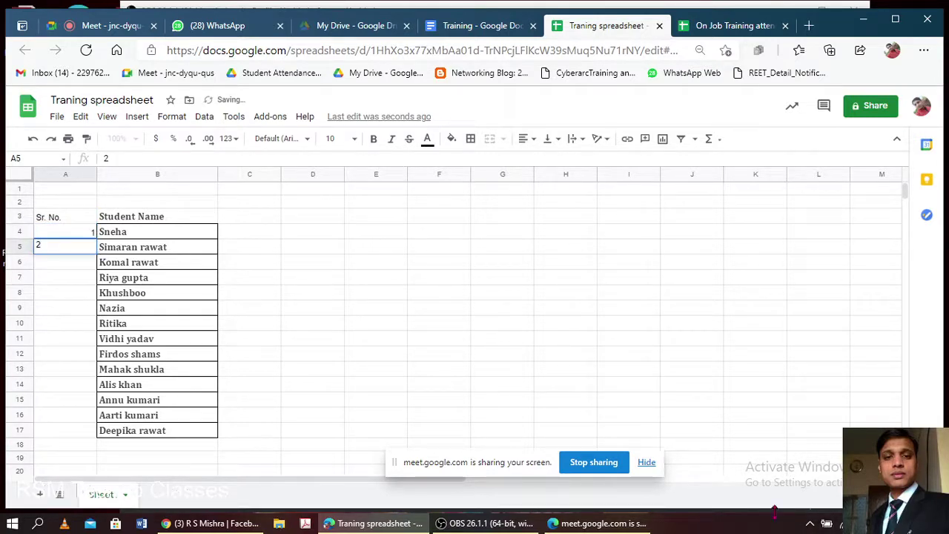
left_click(64, 236)
mouse_move(85, 256)
left_mouse_down()
mouse_move(94, 249)
mouse_move(85, 424)
mouse_move(93, 441)
left_mouse_up()
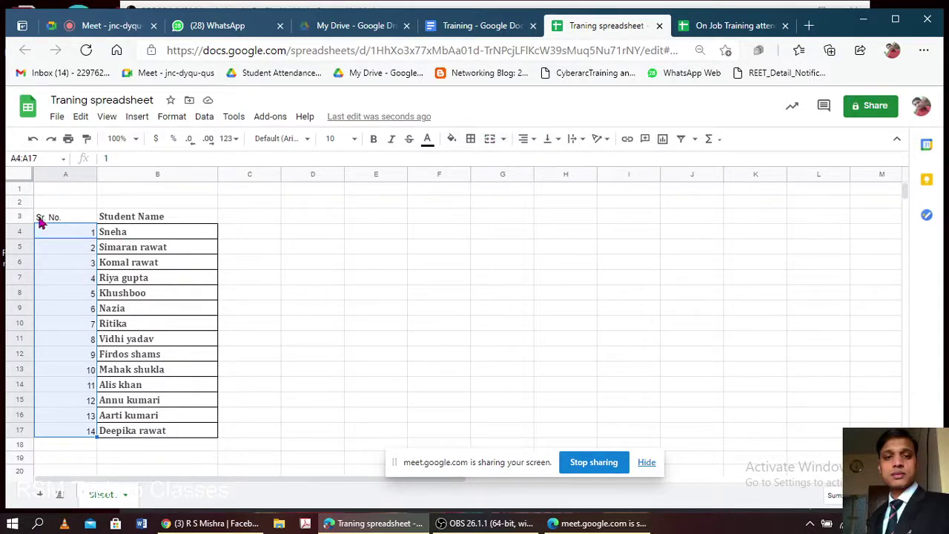
left_click_drag(42, 219, 72, 431)
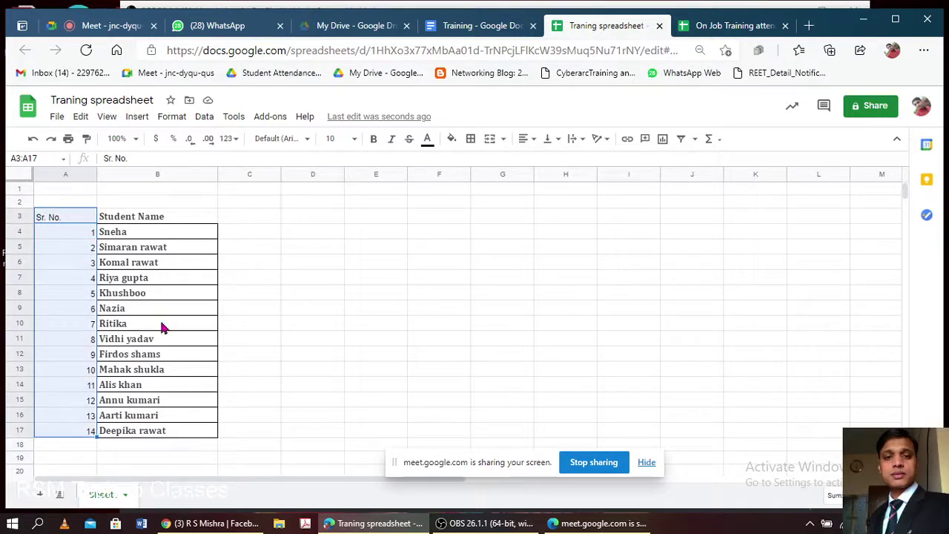
- Center and bold the Sr. No. column A3:A17
left_click(532, 141)
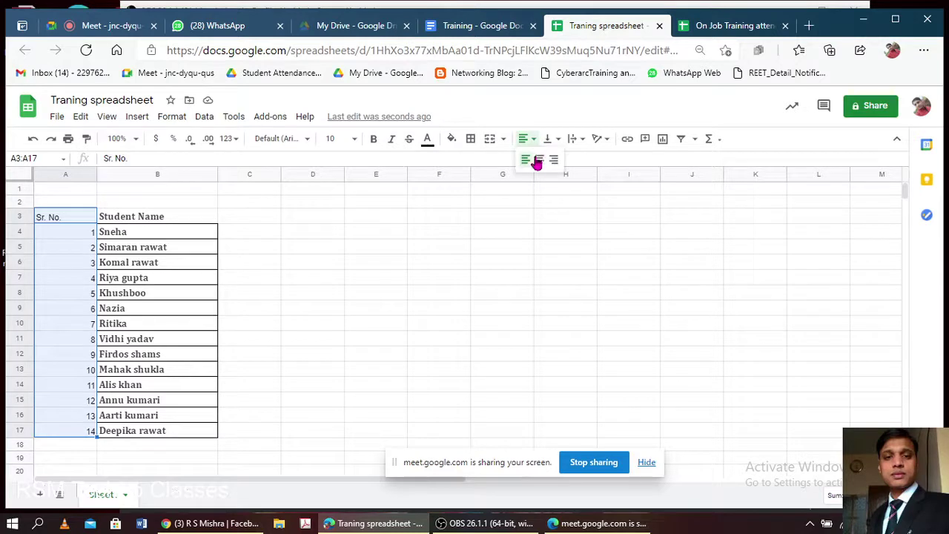
left_click(541, 161)
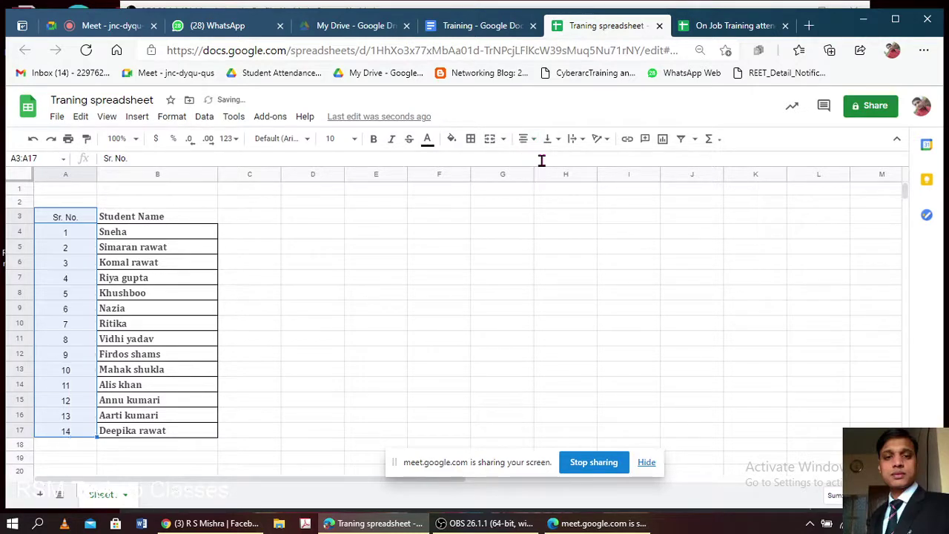
left_click(372, 143)
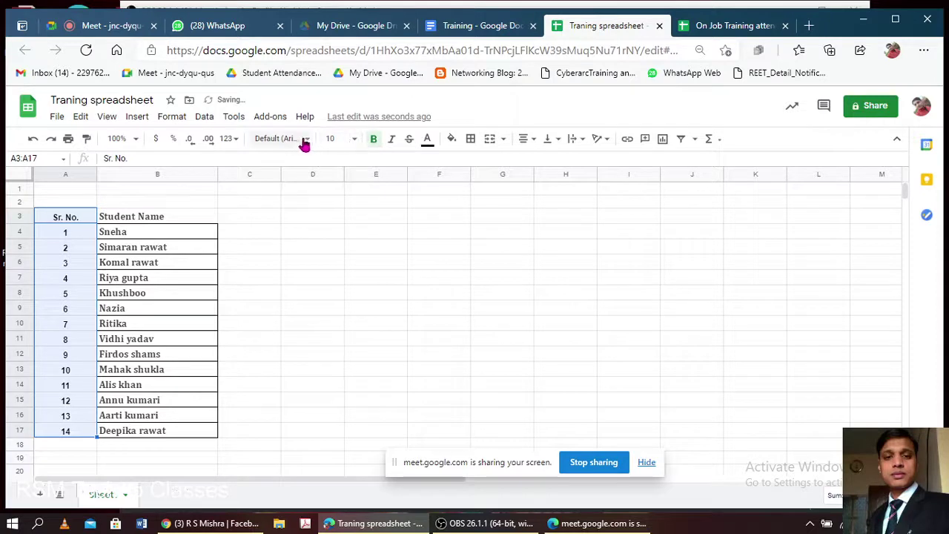
- Set the whole Sr. No. and Student Name list A3:B17 in Cambria
left_click(46, 218)
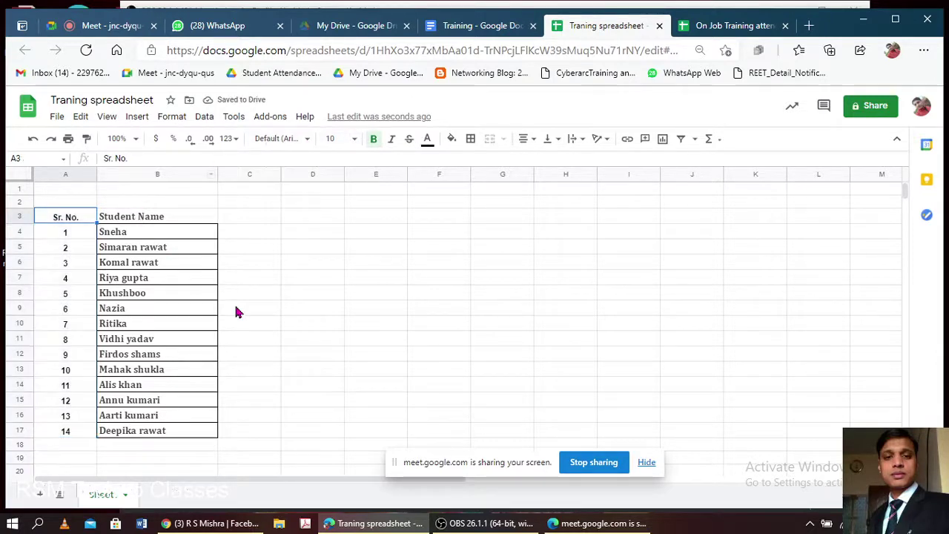
left_click(188, 435)
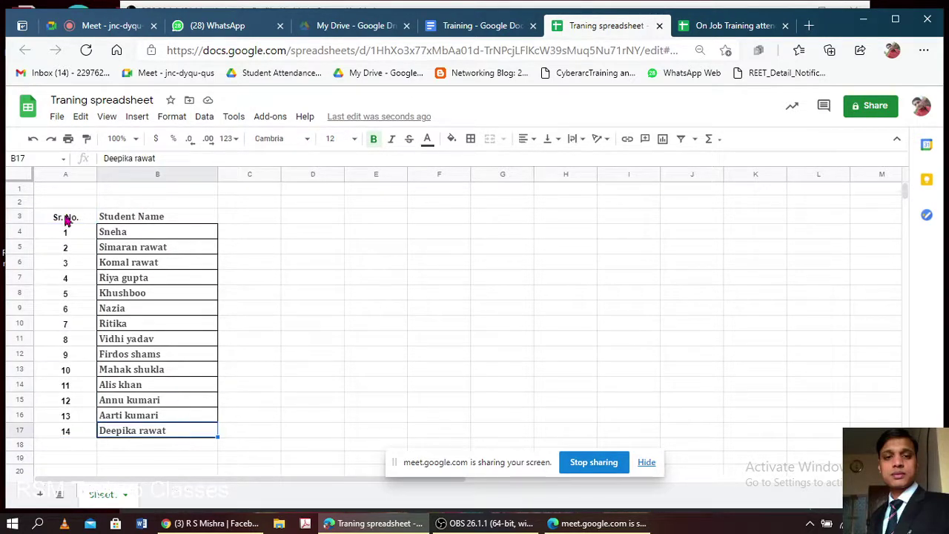
left_click(67, 220)
left_click(183, 431, "shift")
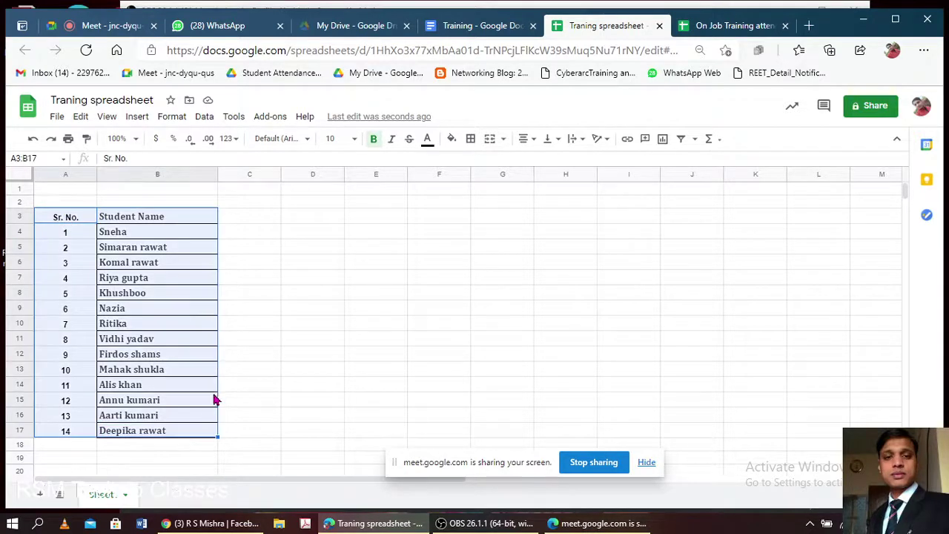
left_click(307, 142)
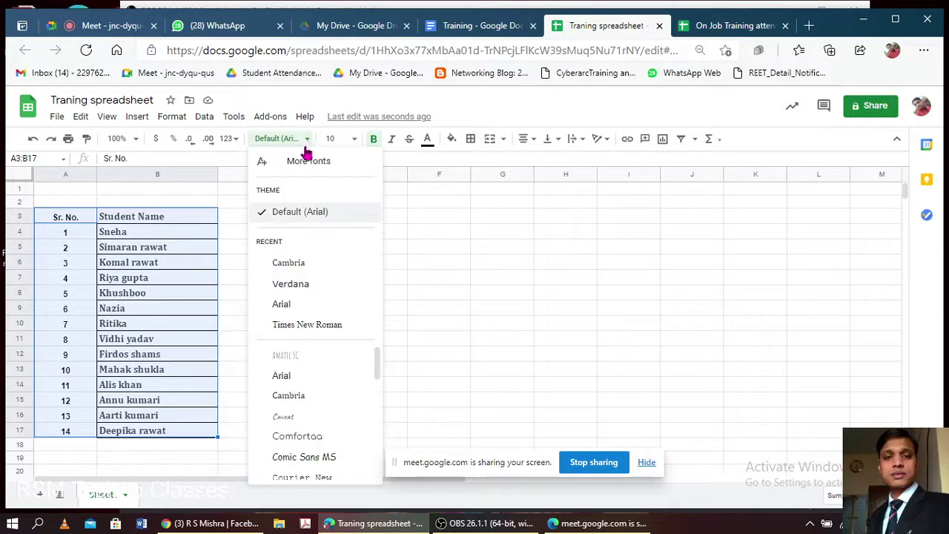
left_click(297, 265)
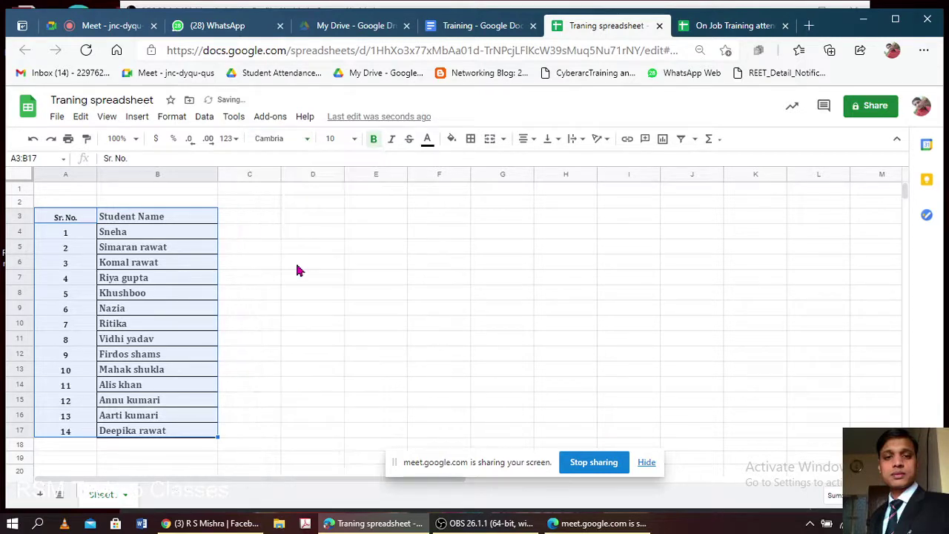
left_click(439, 292)
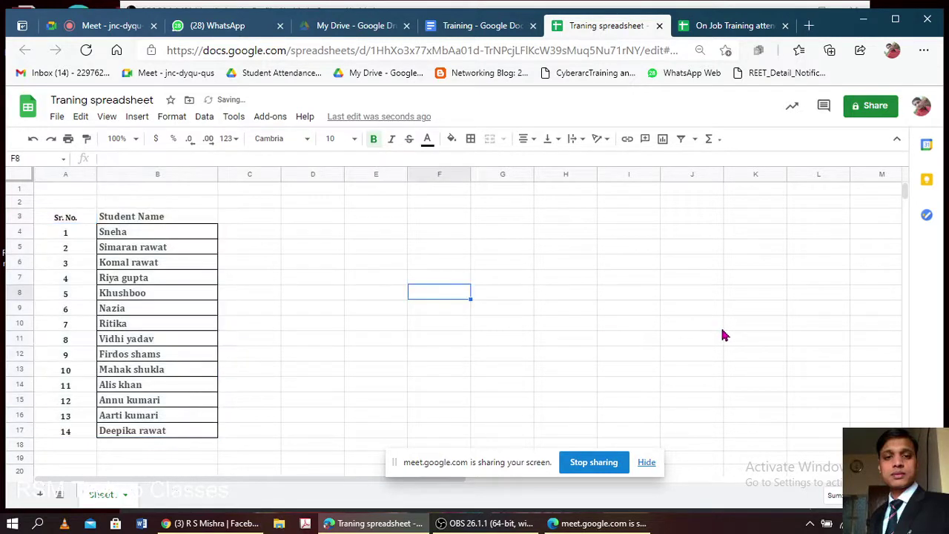
left_click(803, 326)
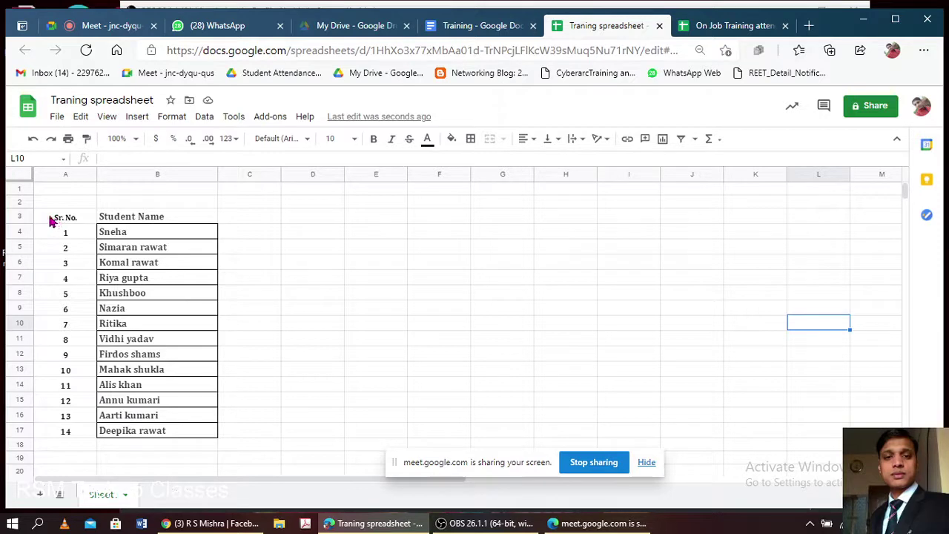
- Apply all borders to every cell of the student table A3:B17
left_click_drag(50, 220, 191, 438)
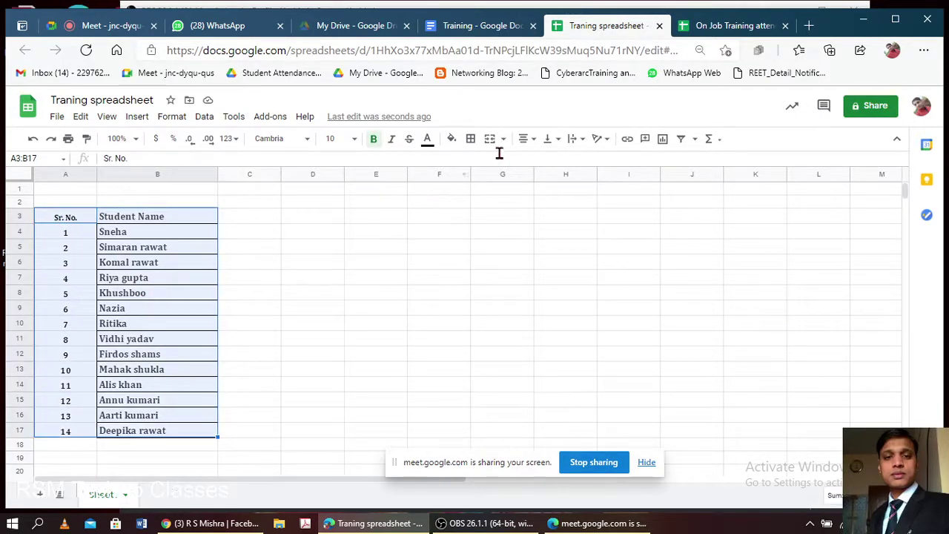
left_click(472, 139)
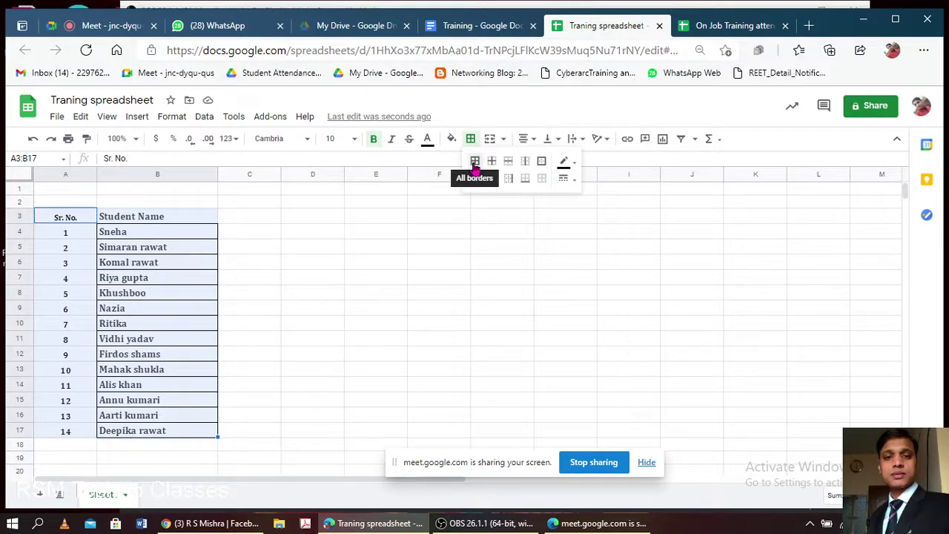
left_click(474, 162)
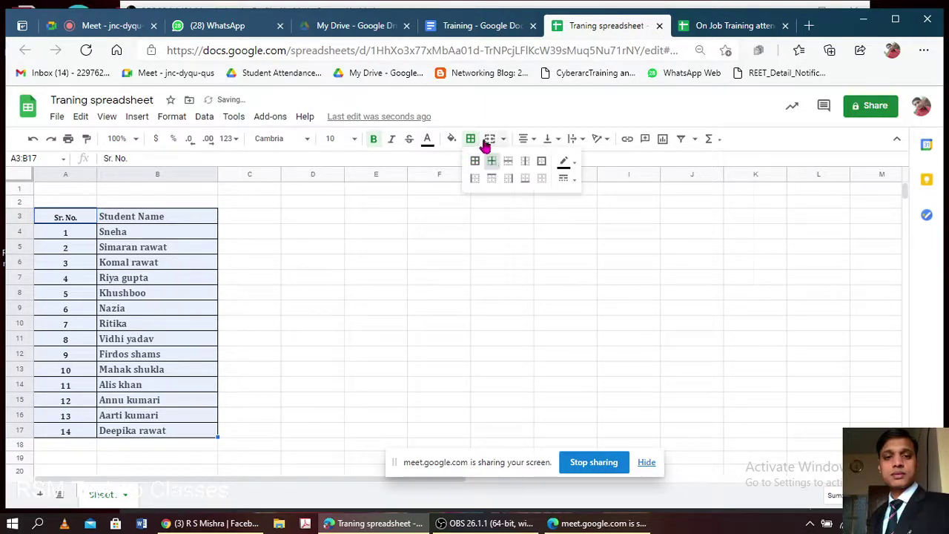
left_click(525, 164)
left_click(475, 163)
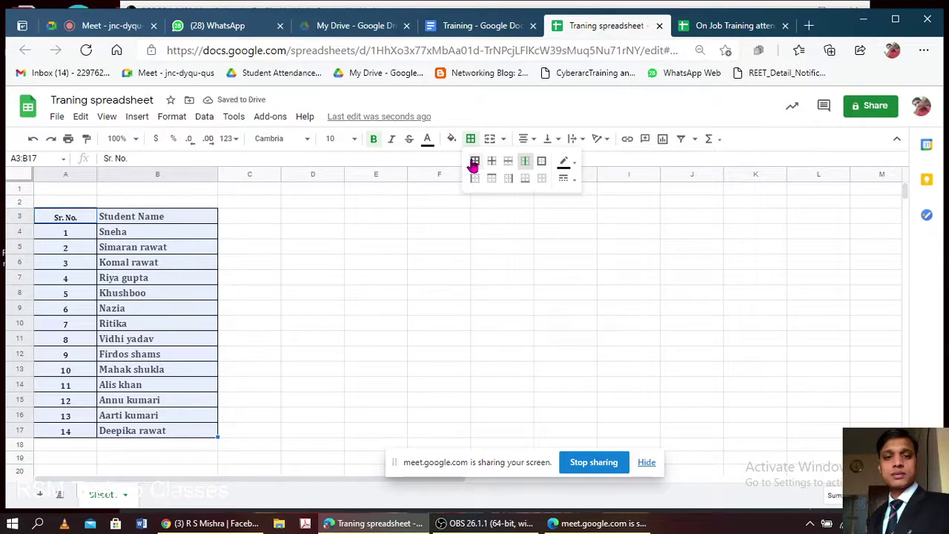
left_click(172, 252)
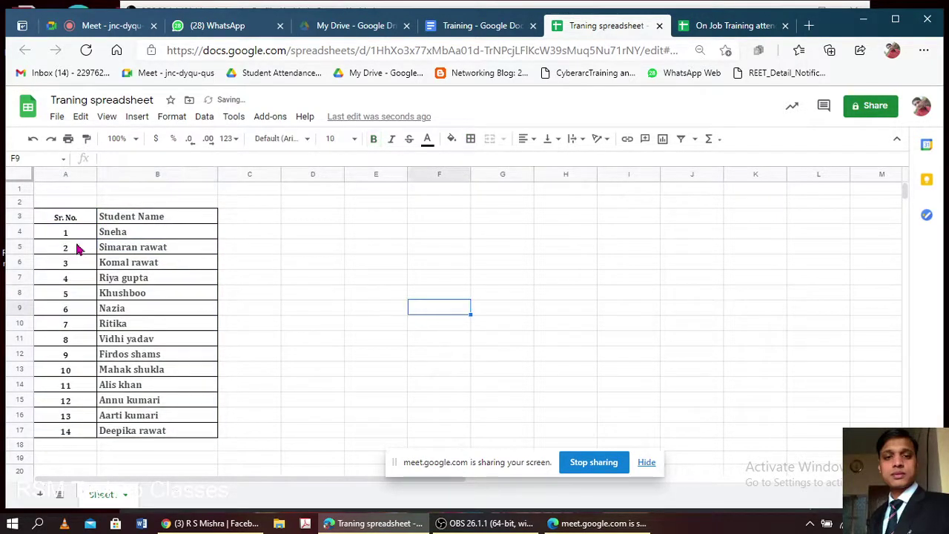
left_click_drag(55, 220, 177, 437)
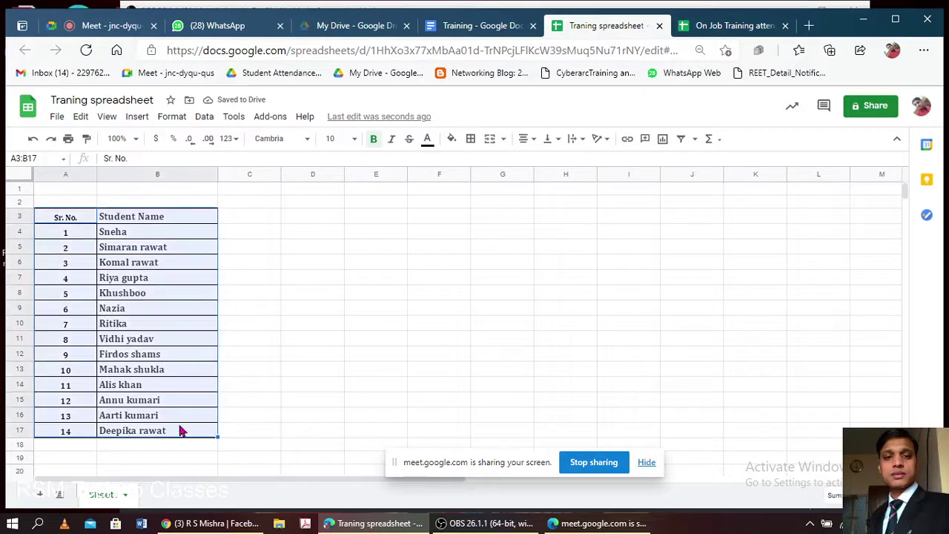
left_click(470, 140)
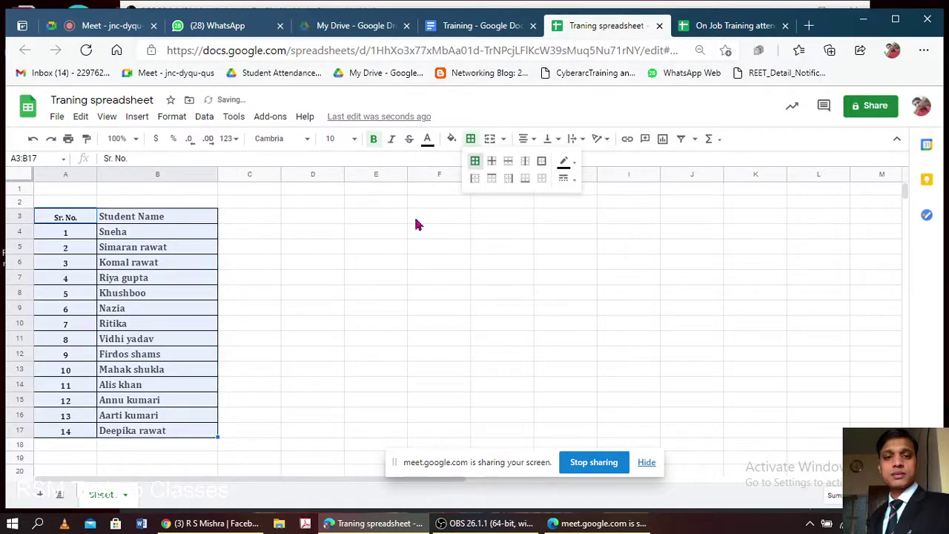
left_click(377, 281)
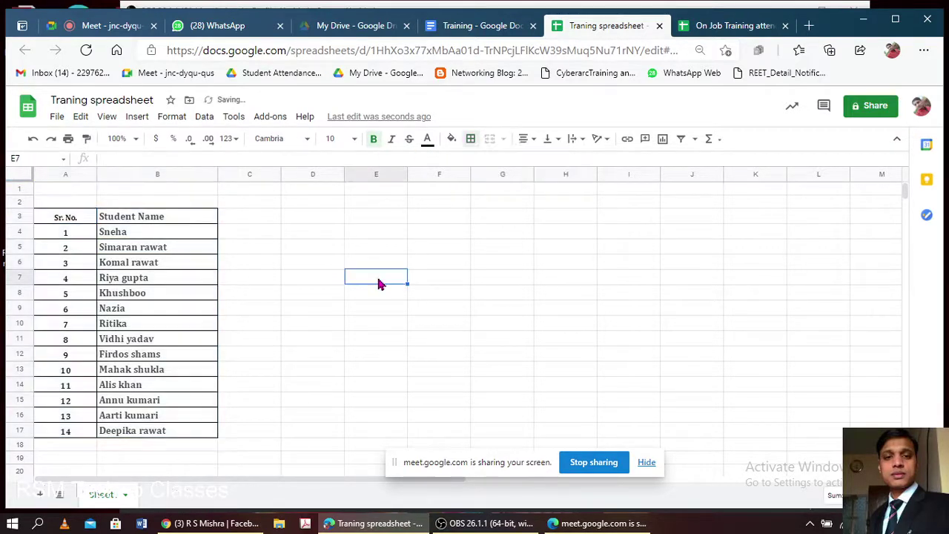
- Set the Sr. No. column A3:A17 to font size 12, then switch to the attendance spreadsheet
left_click(84, 220)
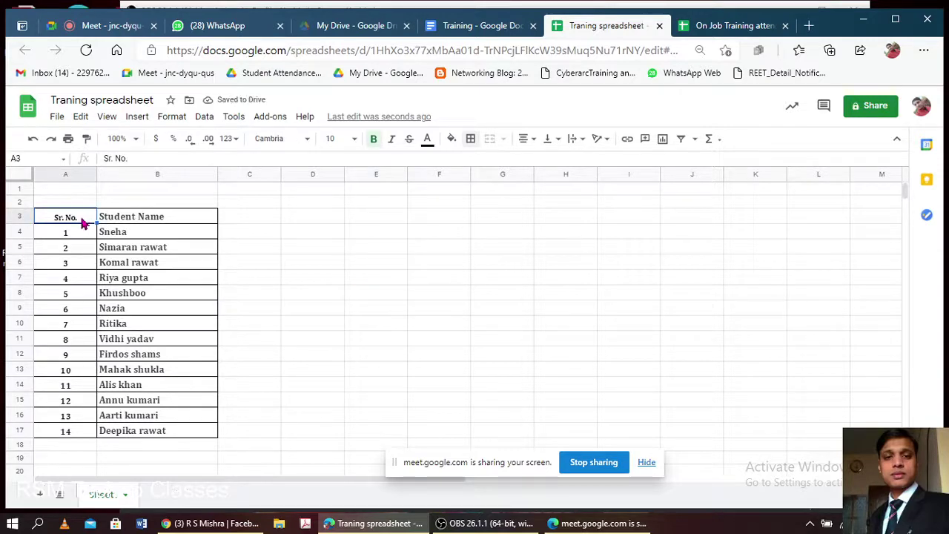
left_click(156, 252)
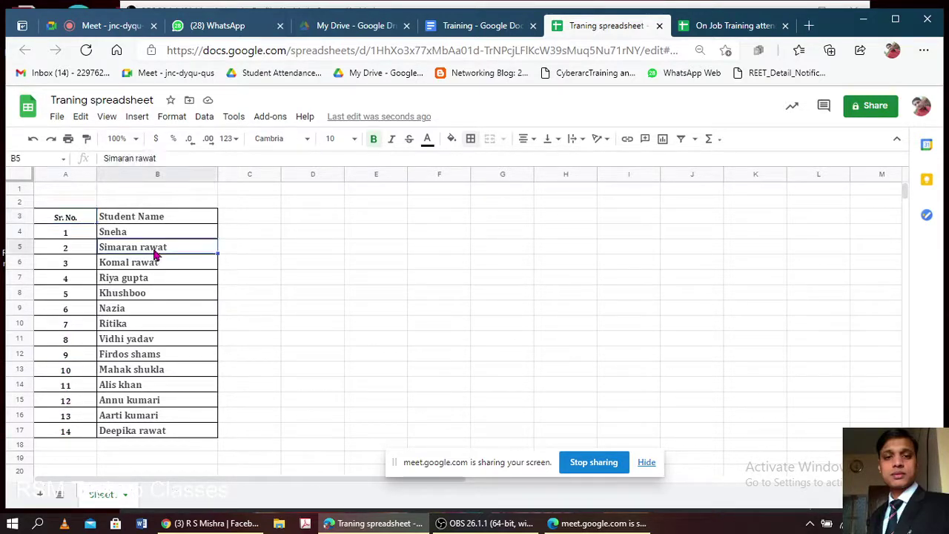
left_click(64, 236)
left_click(60, 219)
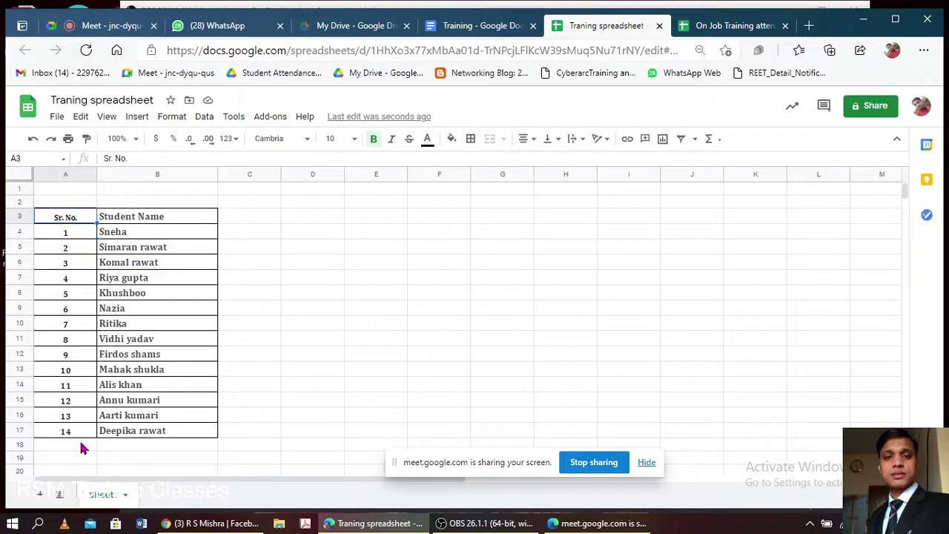
left_click(75, 435, "shift")
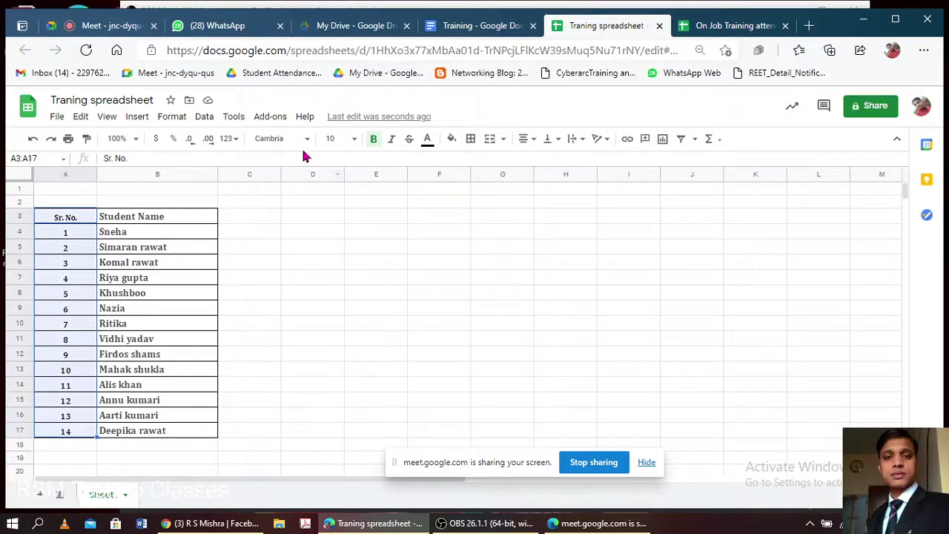
left_click(355, 141)
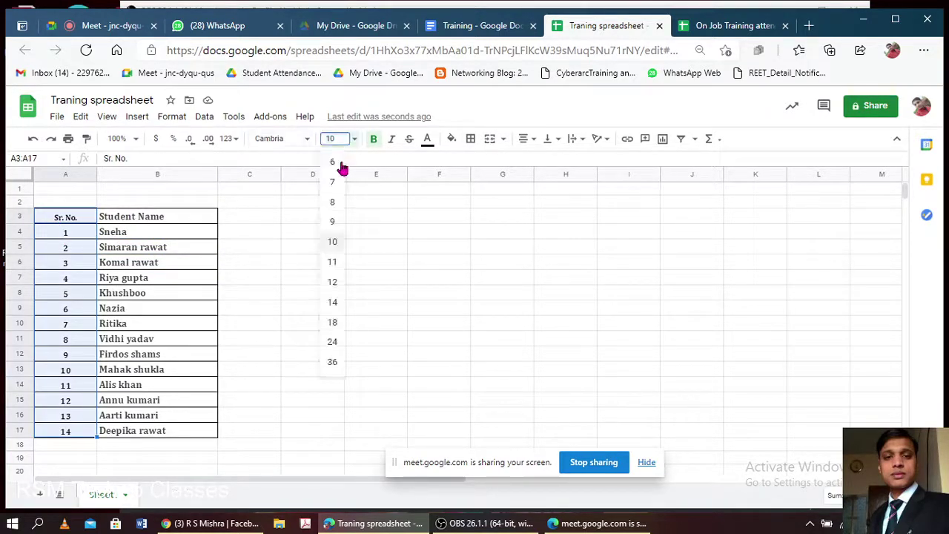
left_click(333, 284)
left_click(394, 292)
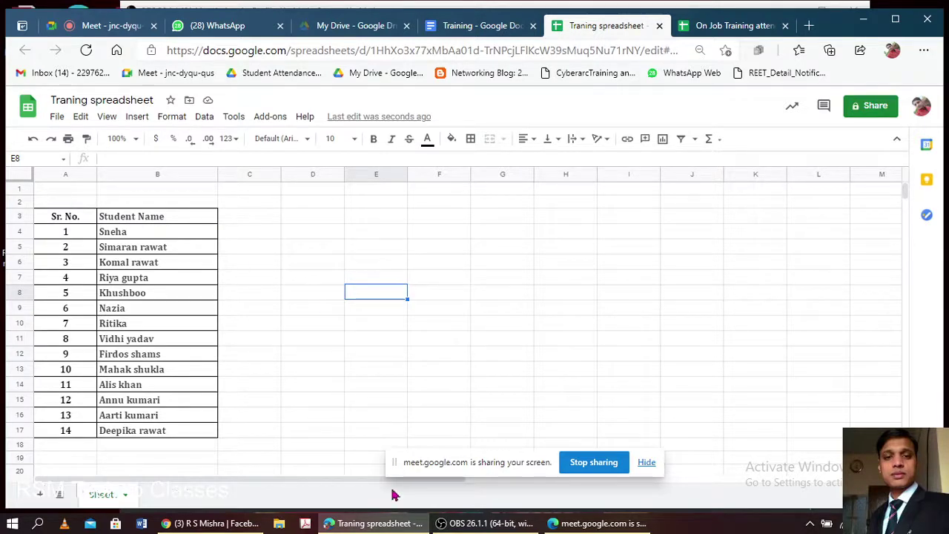
left_click(717, 28)
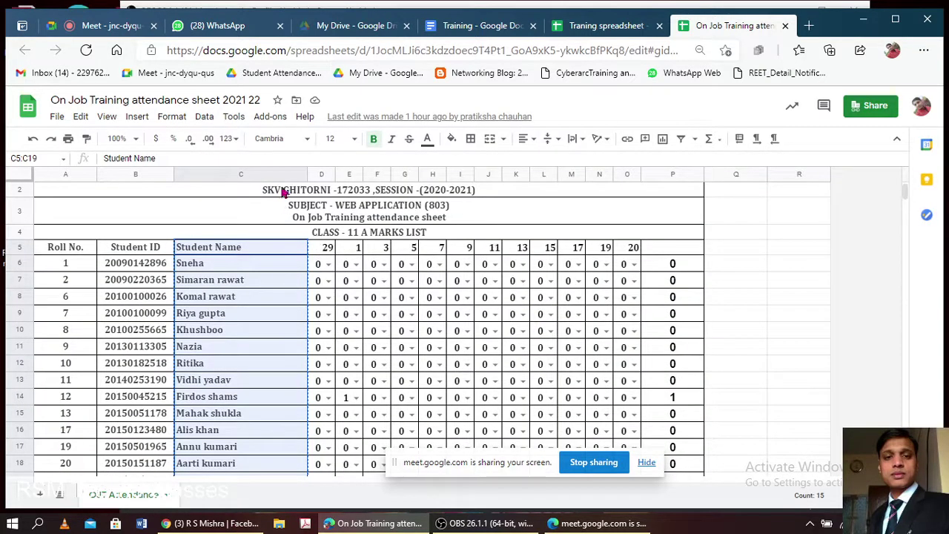
- Copy the school and session title from the attendance sheet and paste it into training sheet cell A1
left_click(284, 191)
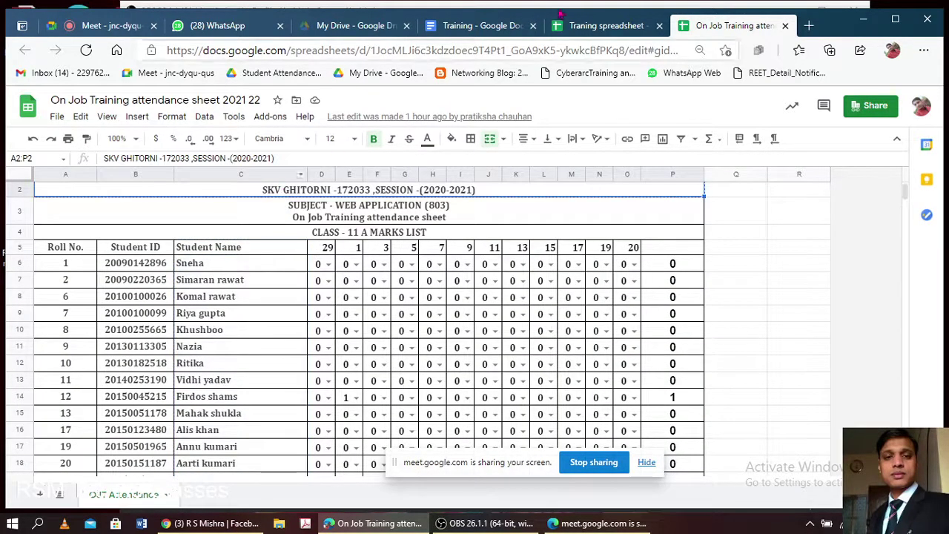
left_click(606, 26)
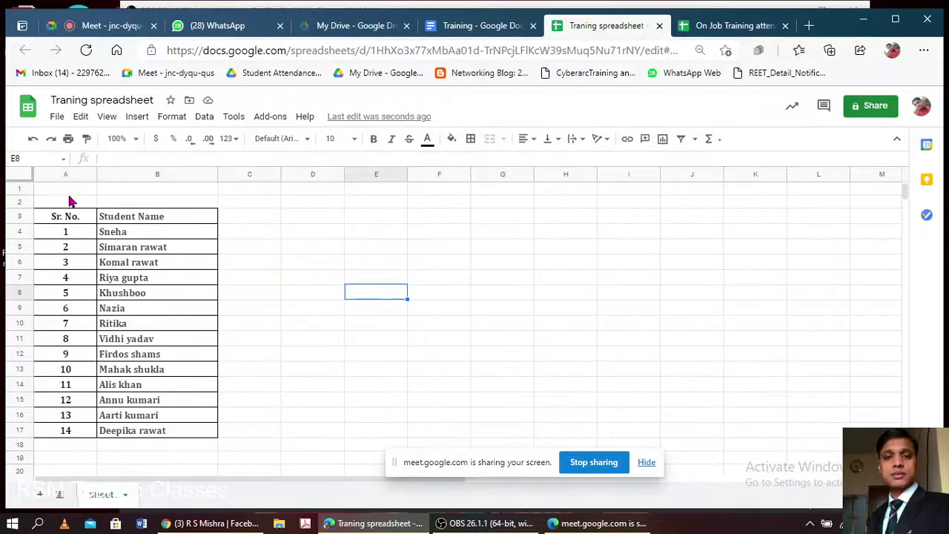
left_click(64, 195)
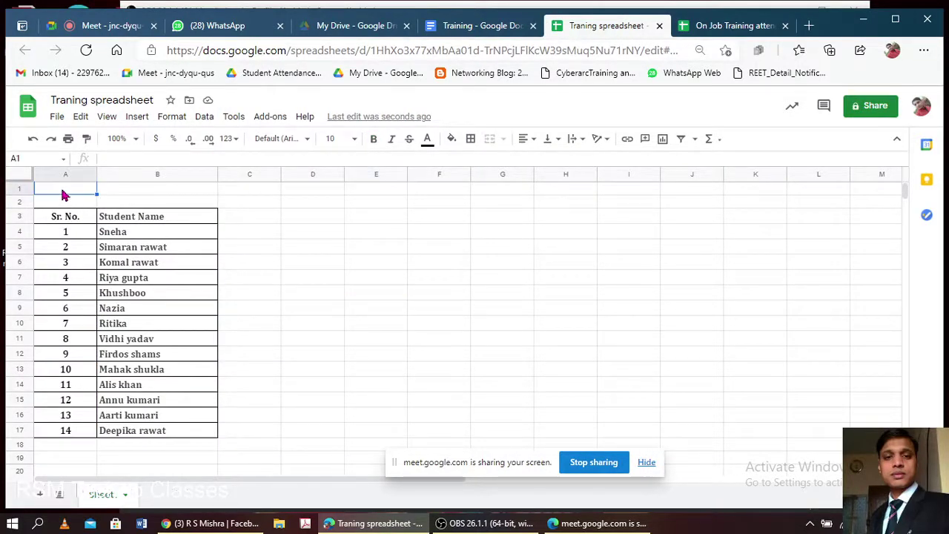
type("SKV GHITORNI -172033 ,SESSION -(2020-2021)")
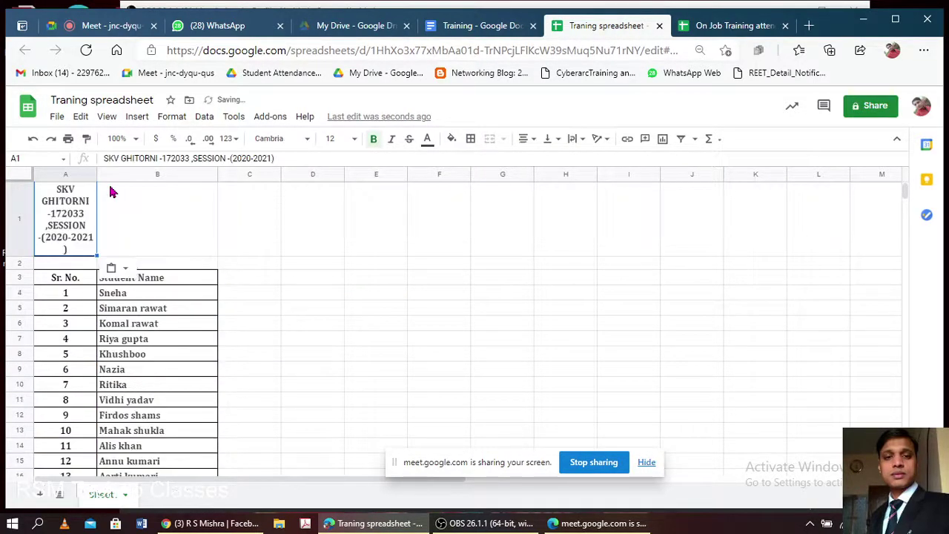
left_click(241, 252)
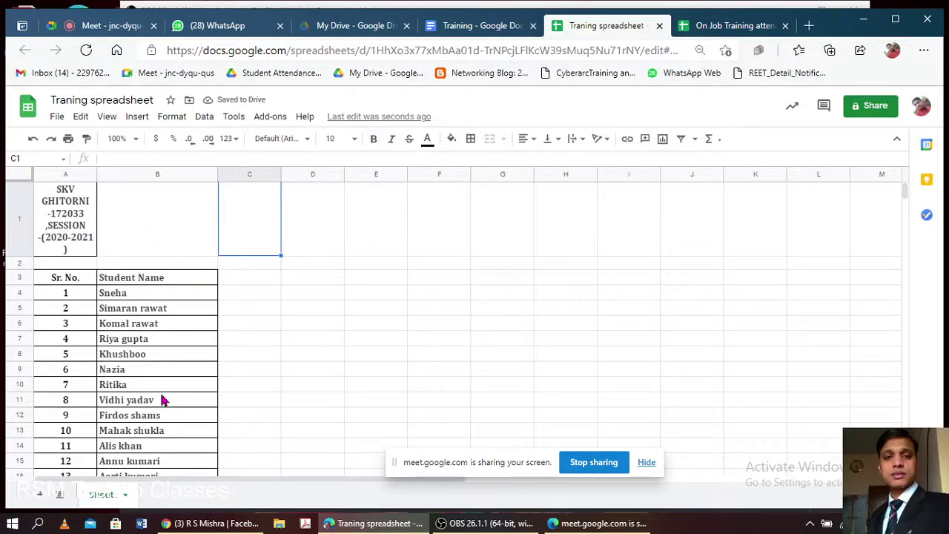
left_click(377, 373)
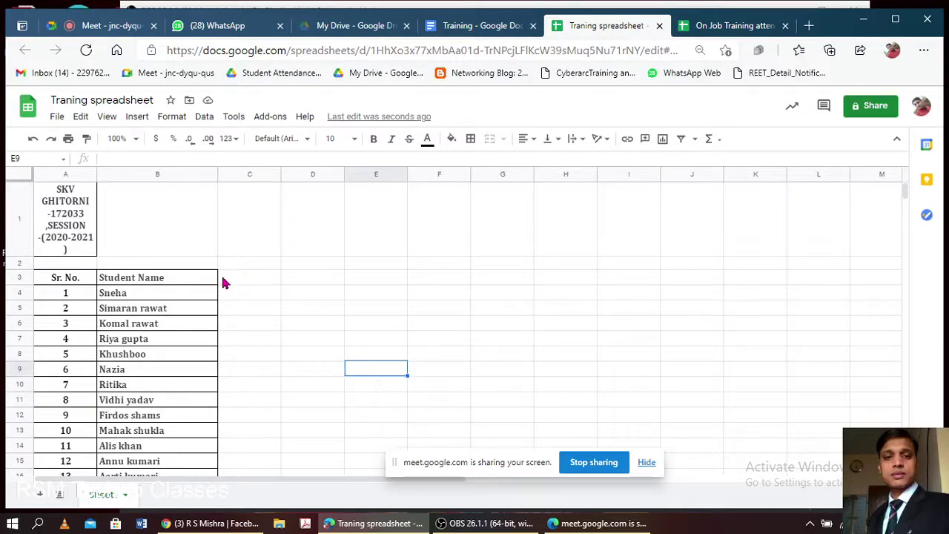
left_click(715, 28)
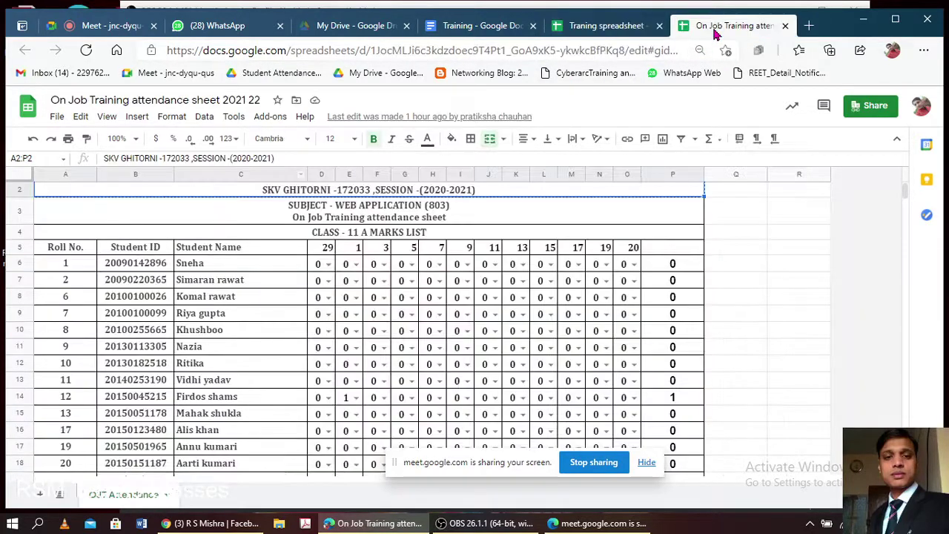
left_click(642, 30)
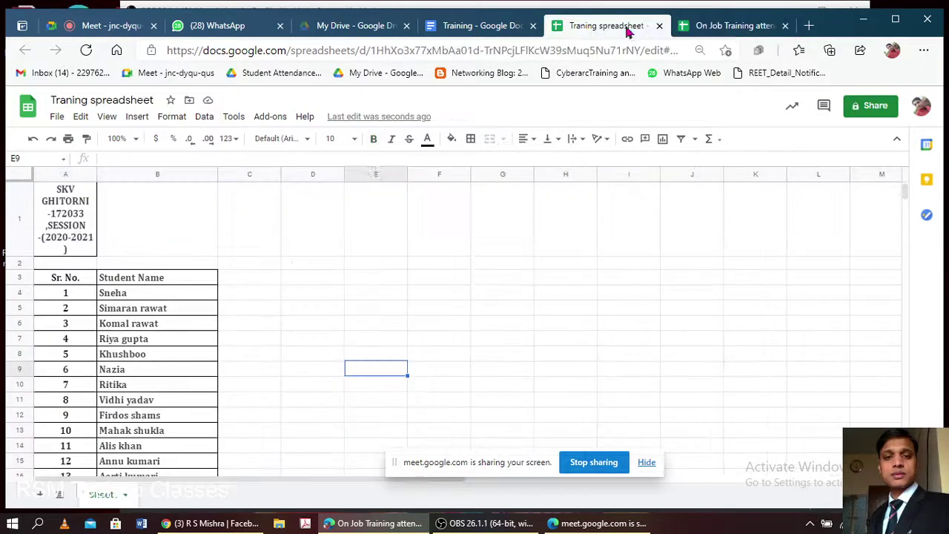
left_click(246, 263)
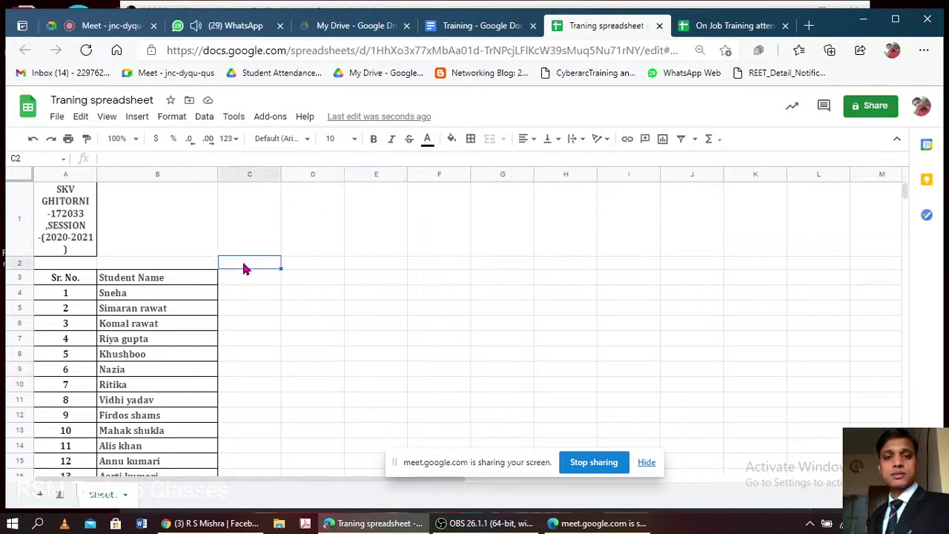
left_click(261, 285)
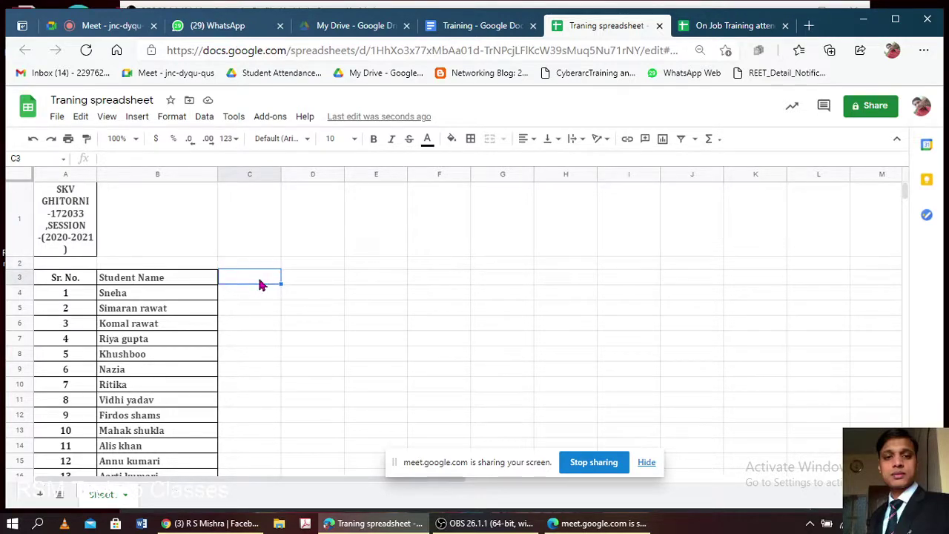
- Type day numbers 1–4 from C3 and extend the number series across row 3
type("1")
key("Tab")
type("2")
key("Tab")
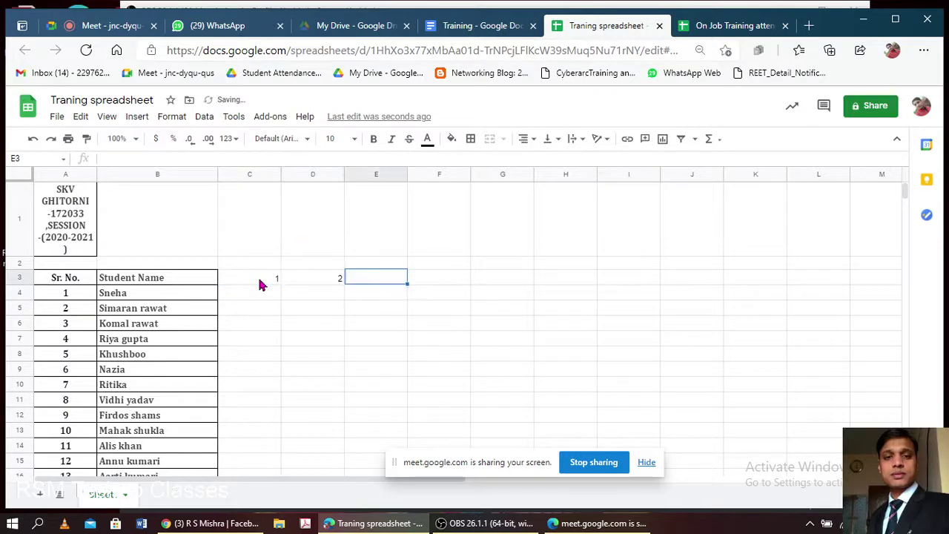
type("3")
key("Tab")
type("4")
key("Tab")
left_click(260, 286)
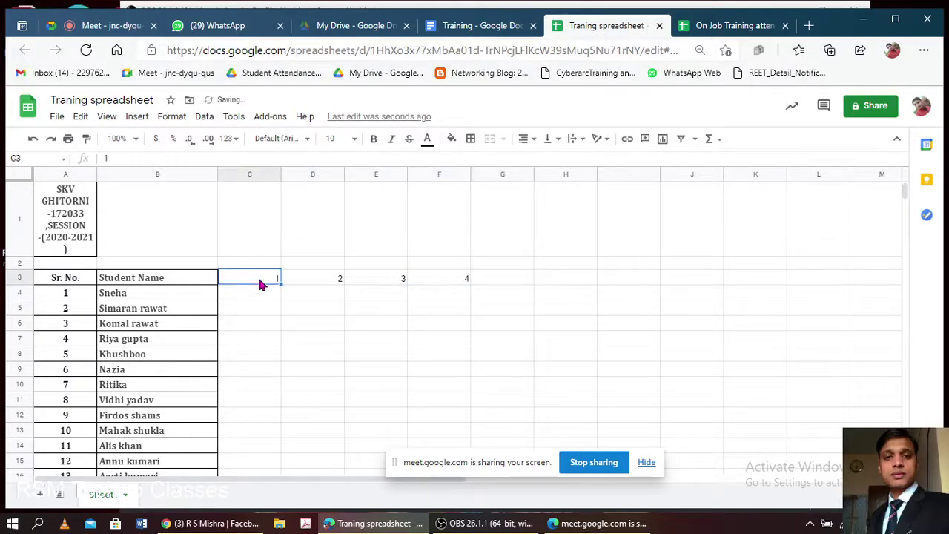
left_click(442, 282, "shift")
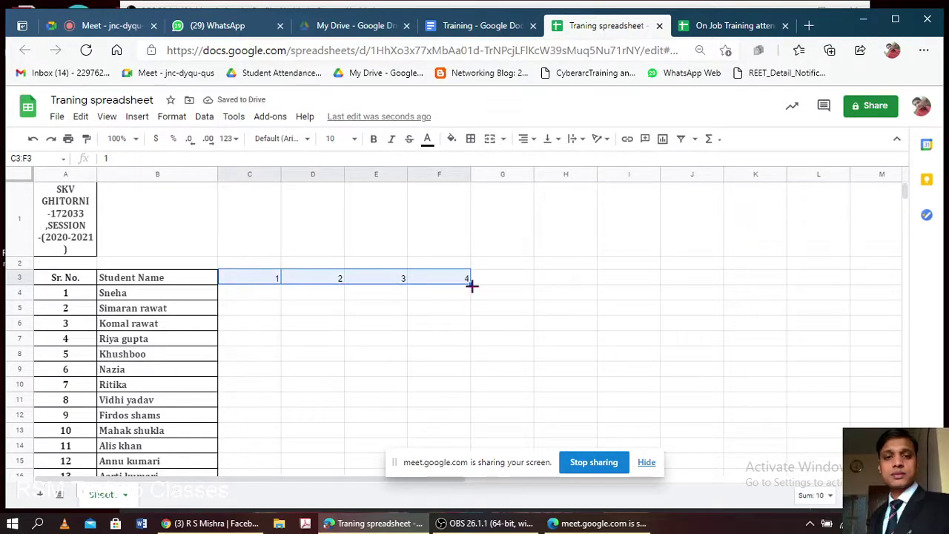
mouse_move(470, 283)
left_mouse_down()
mouse_move(790, 268)
mouse_move(858, 288)
left_mouse_up()
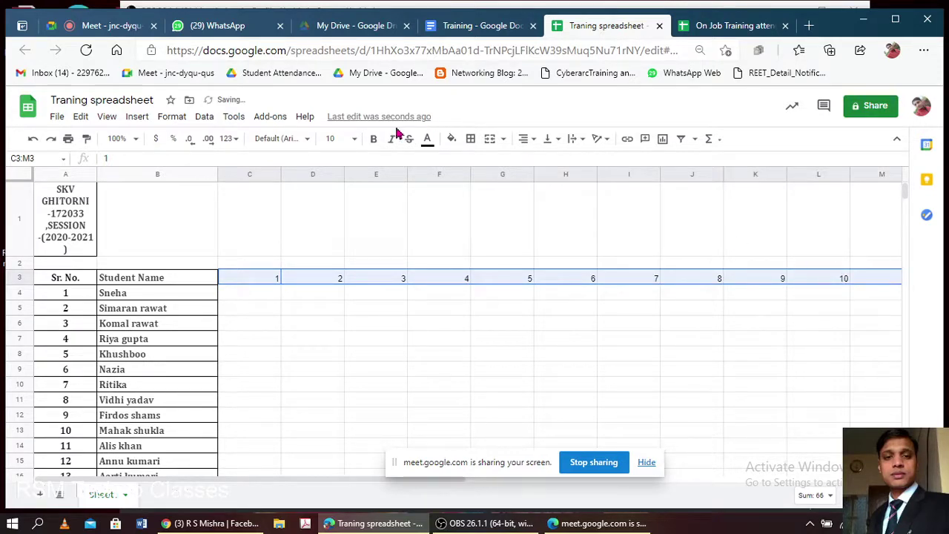
- Format the day numbers as bold Cambria size 12, horizontally centred
left_click(354, 139)
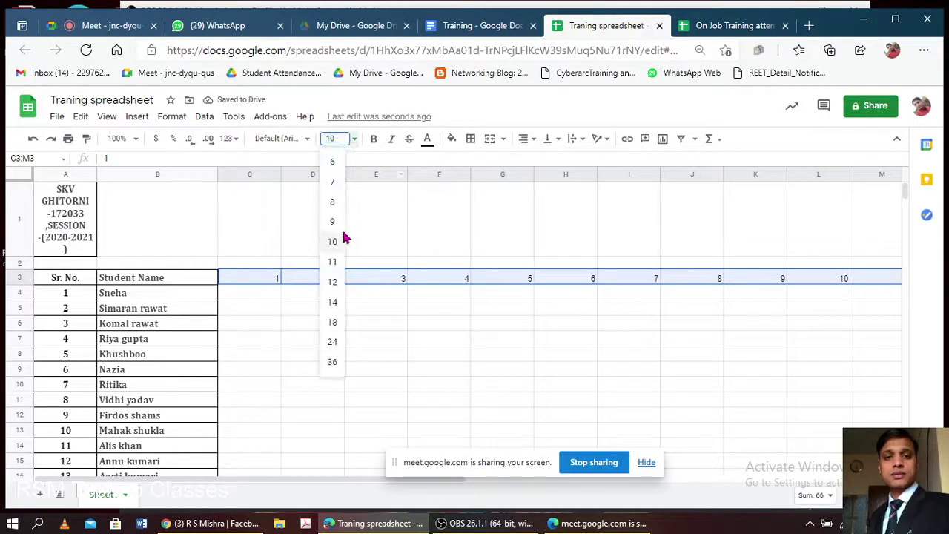
left_click(375, 139)
left_click(273, 139)
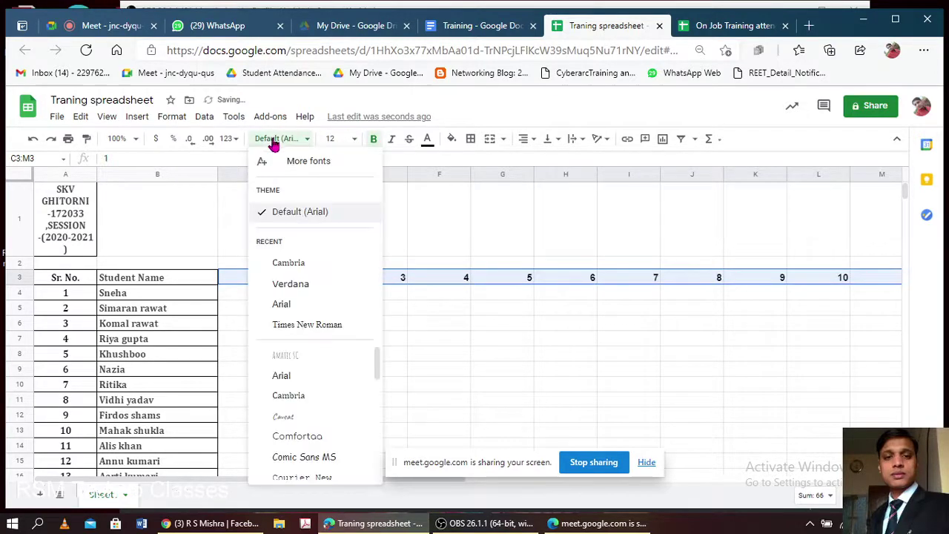
left_click(288, 263)
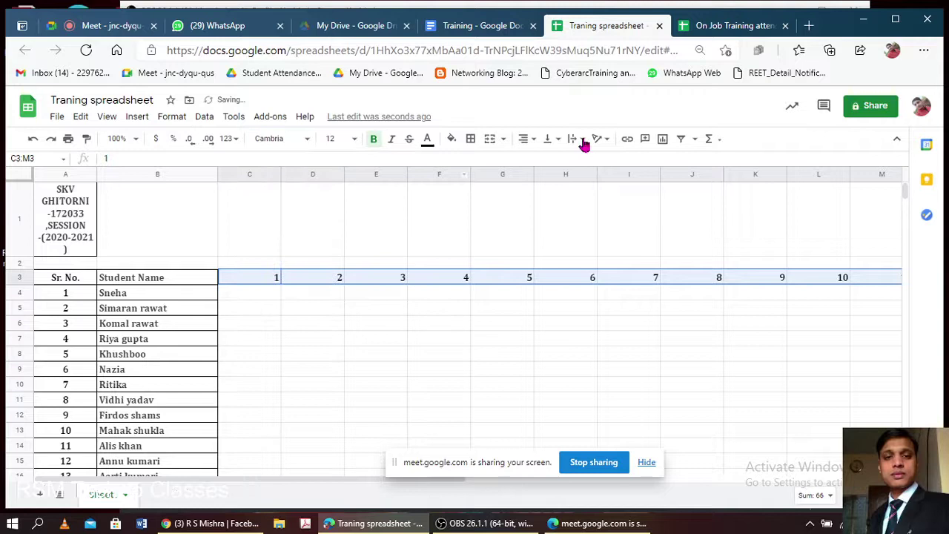
left_click(531, 139)
left_click(539, 161)
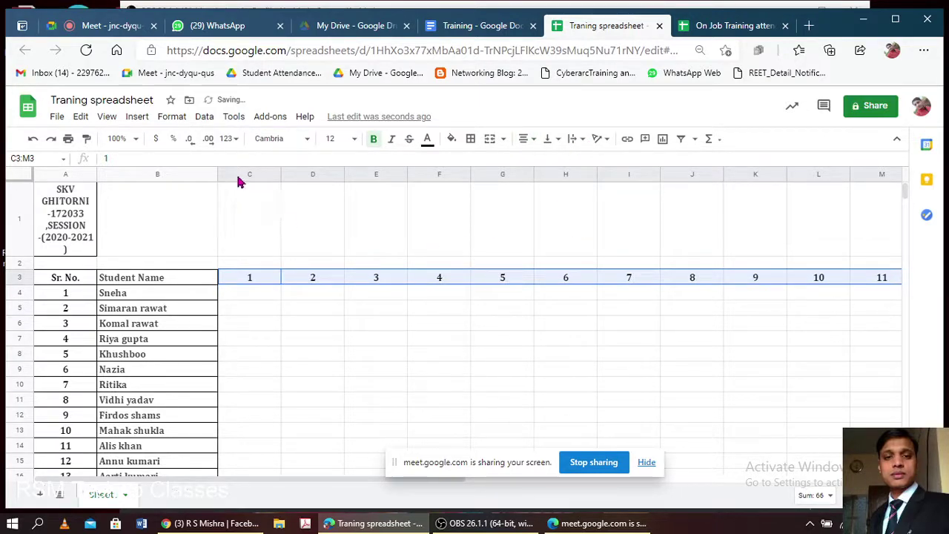
- Resize columns C through M to one uniform narrow width
left_click(864, 178, "shift")
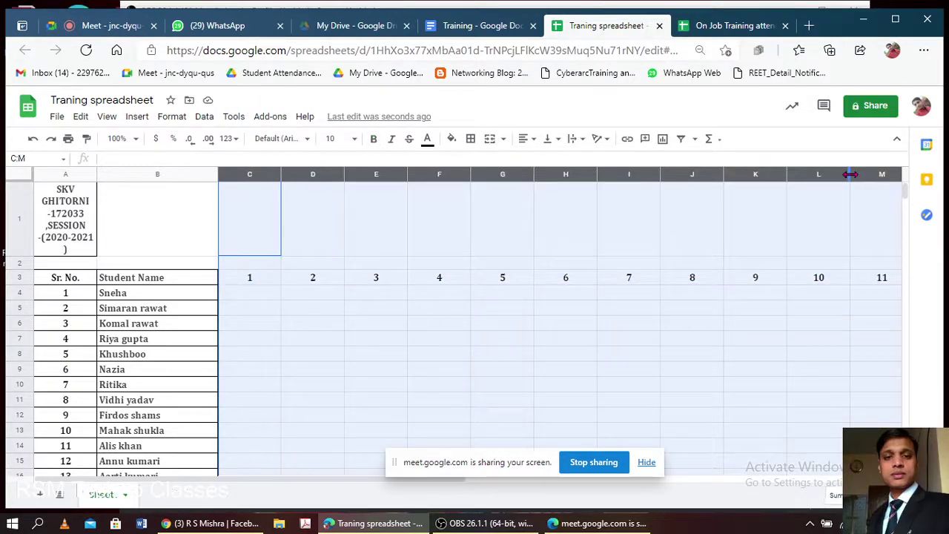
left_click_drag(851, 174, 797, 174)
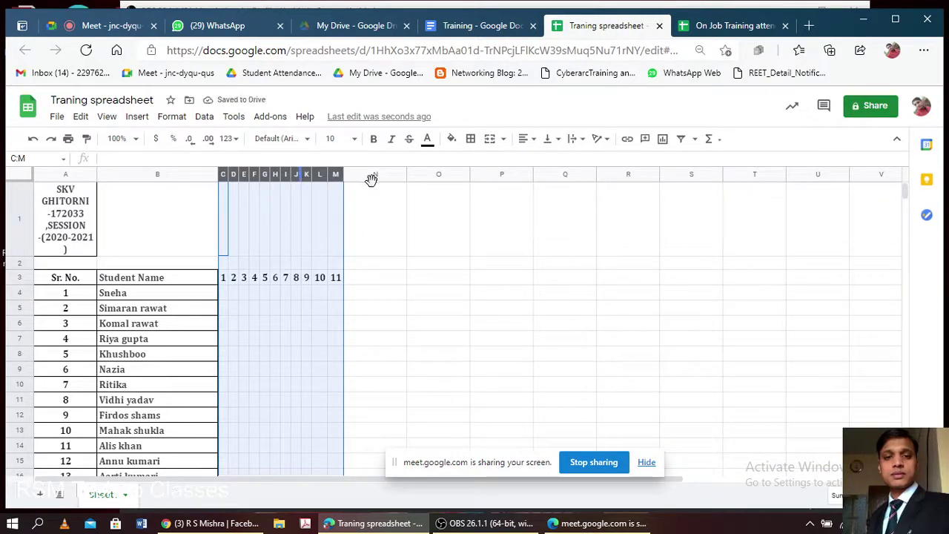
left_click_drag(344, 174, 361, 174)
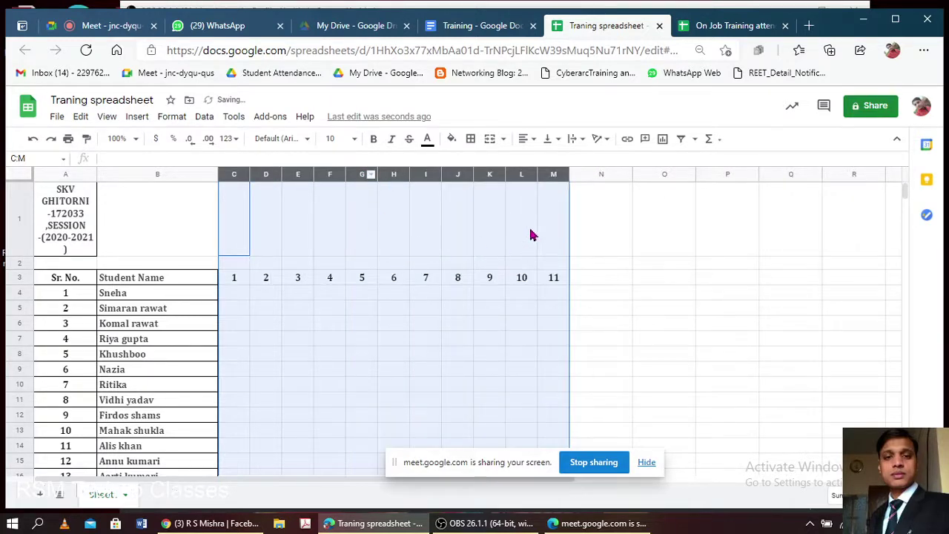
left_click(632, 229)
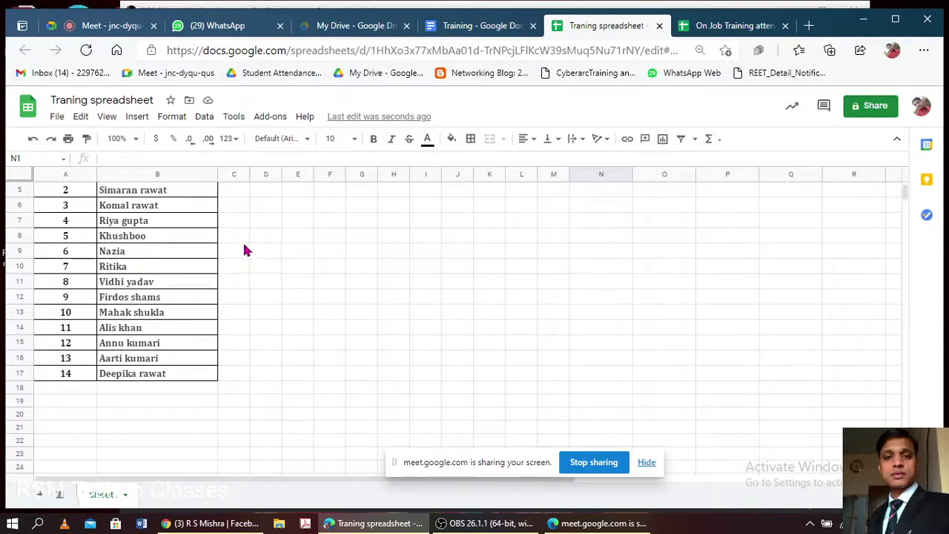
- Merge A1:M1 with Merge all so the SKV GHITORNI title fits on one line
scroll(244, 250, "up", 3)
left_click(57, 276)
left_click(63, 226)
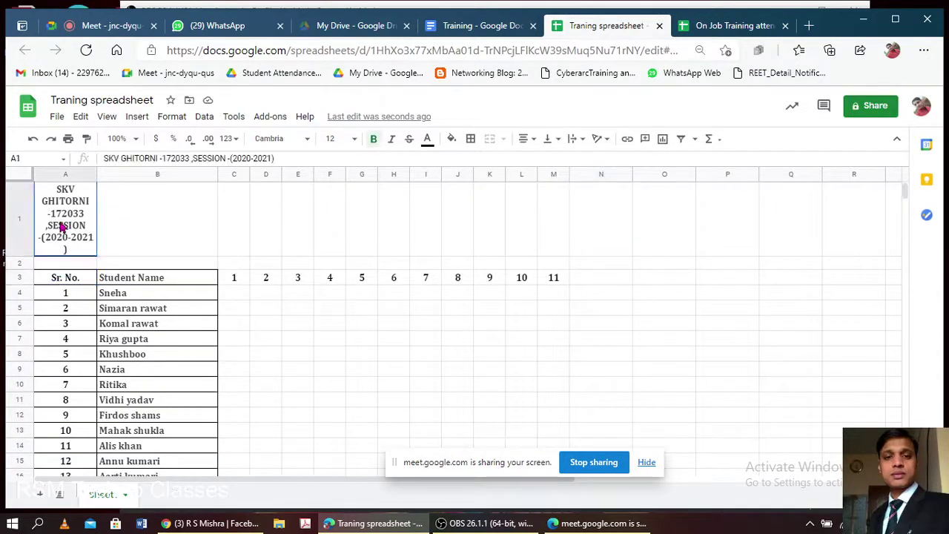
left_click(559, 221, "shift")
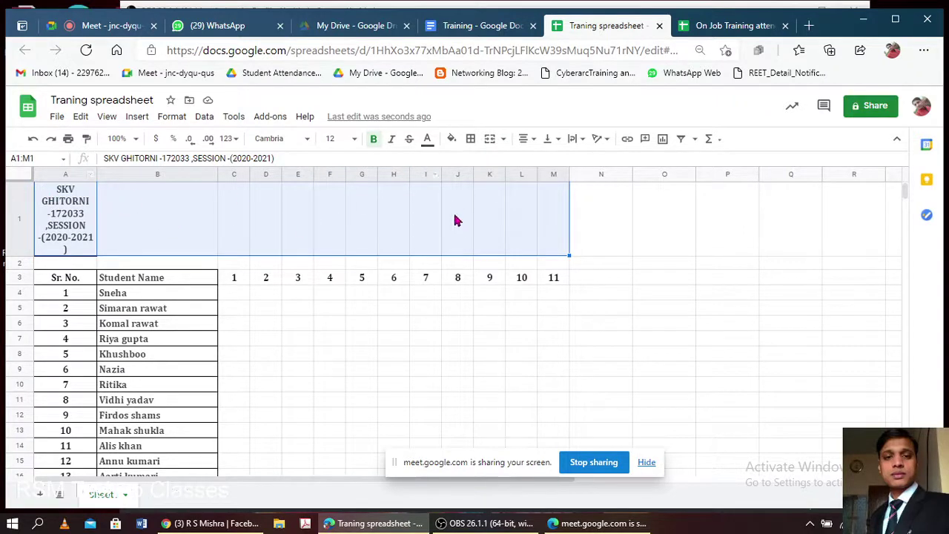
left_click(503, 138)
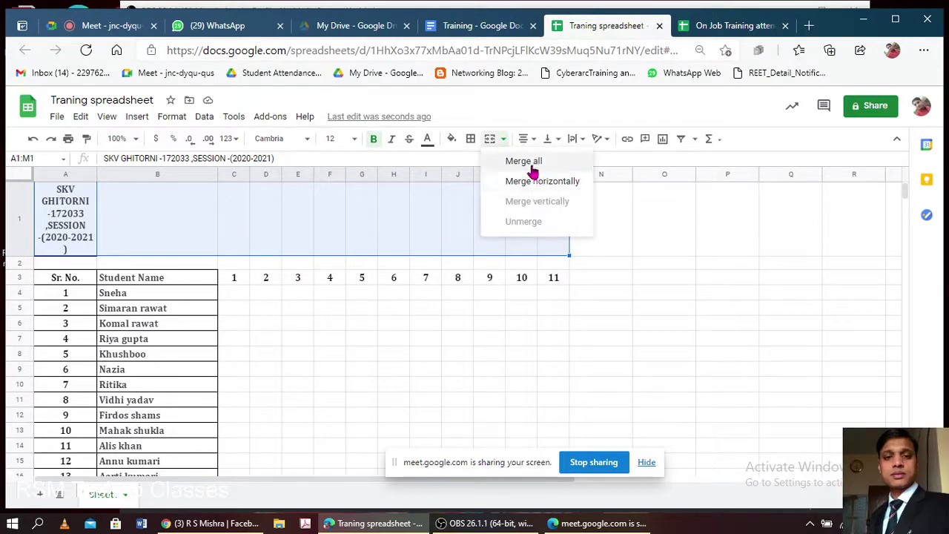
left_click(501, 185)
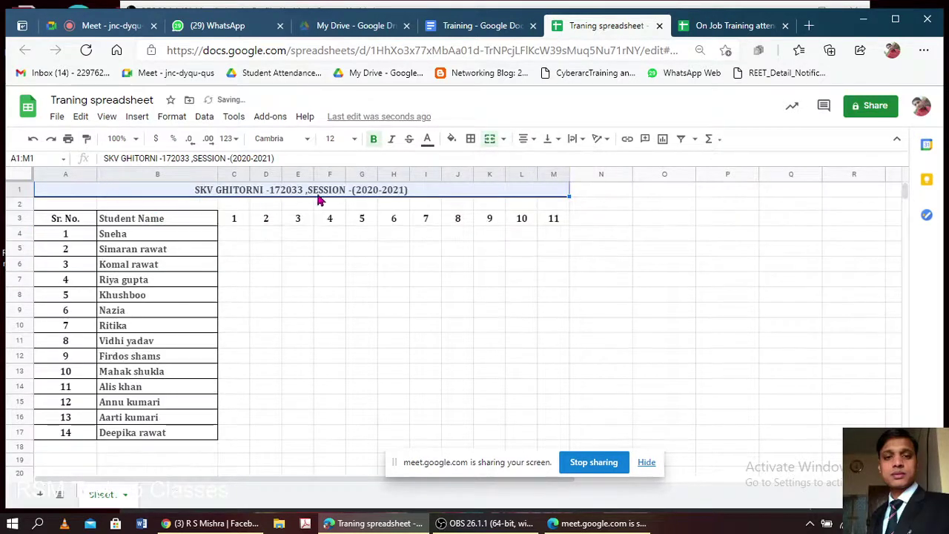
left_click(412, 214)
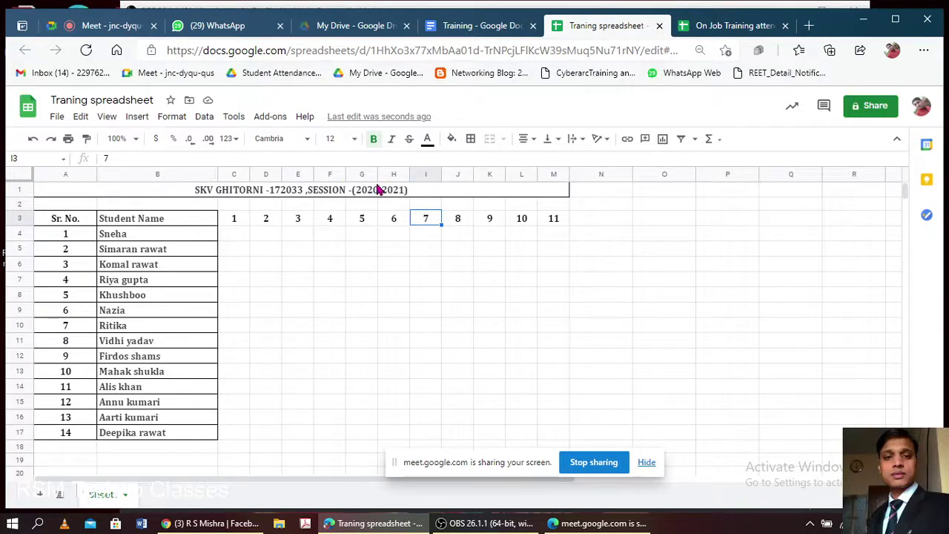
- Insert two blank rows at row 3, then select the subject heading on the attendance sheet
left_click(80, 218)
right_click(80, 218)
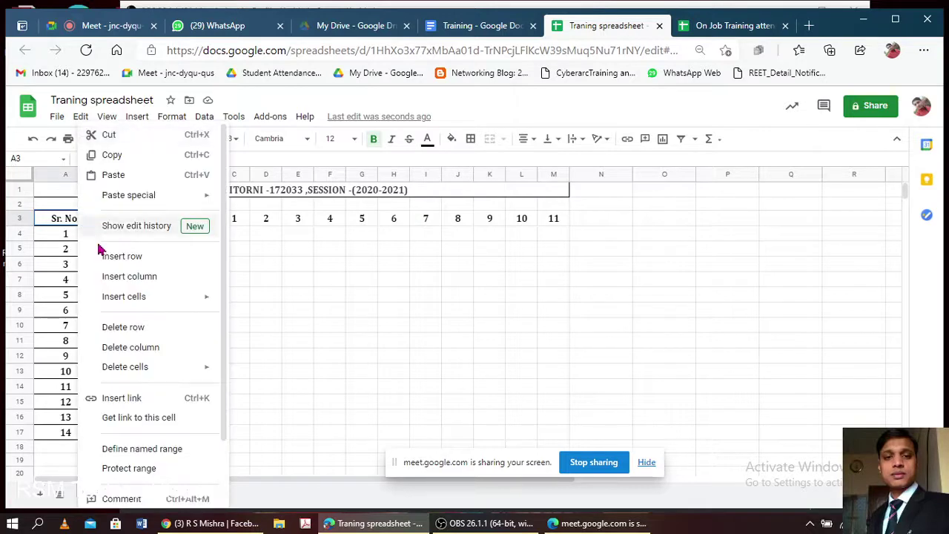
left_click(122, 257)
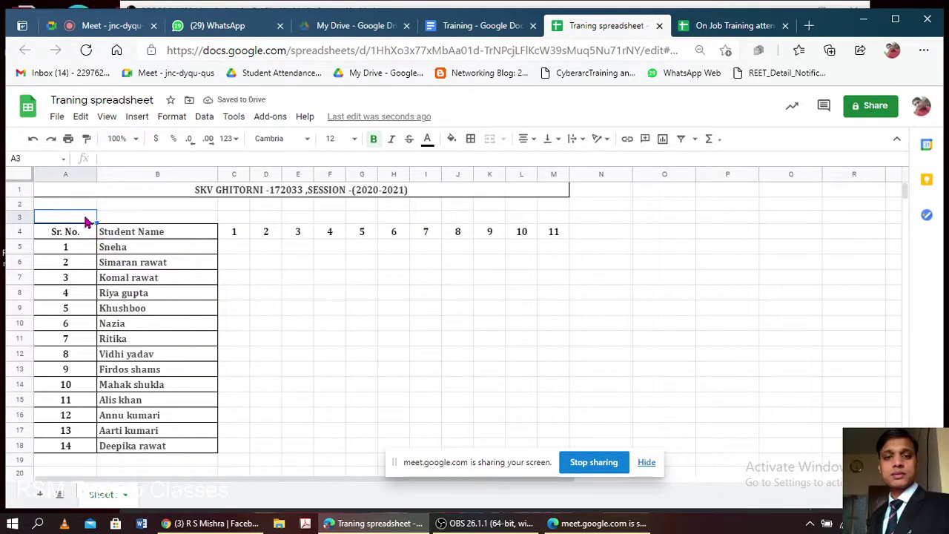
right_click(86, 218)
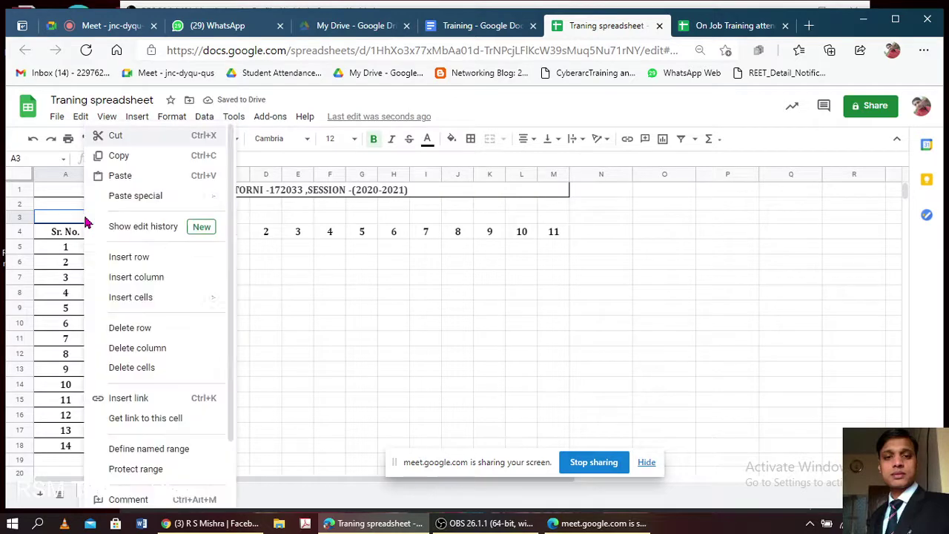
left_click(129, 257)
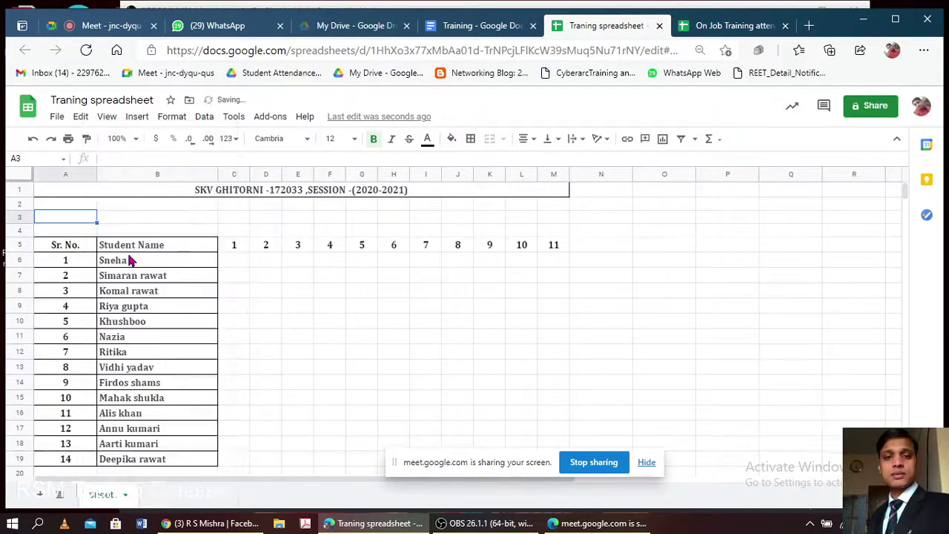
left_click(708, 27)
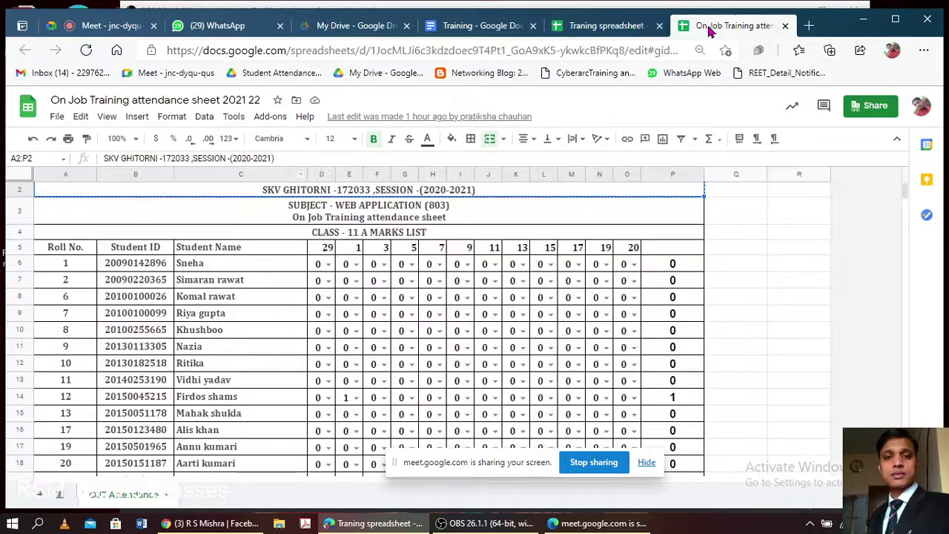
left_click(337, 209)
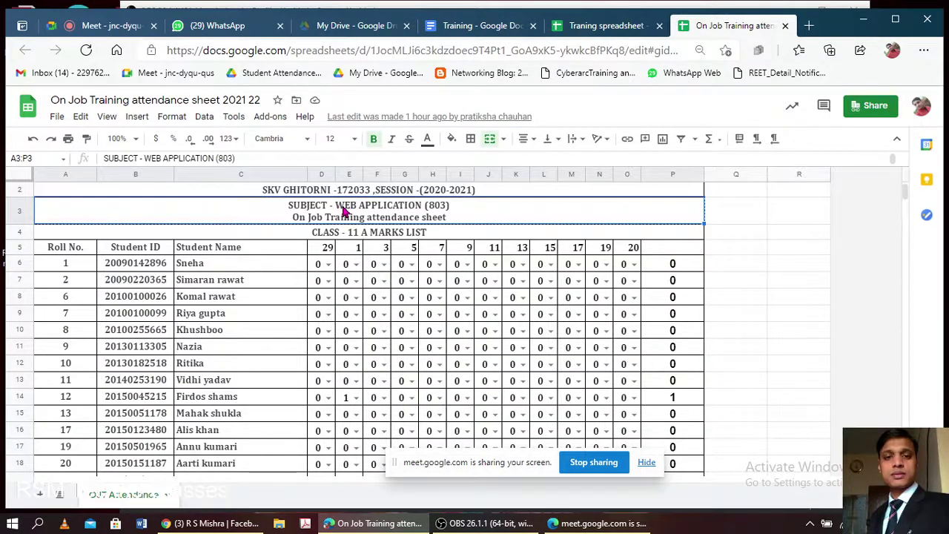
- Paste the 'SUBJECT - WEB APPLICATION (803)' heading into cell A2 of the training sheet
left_click(597, 26)
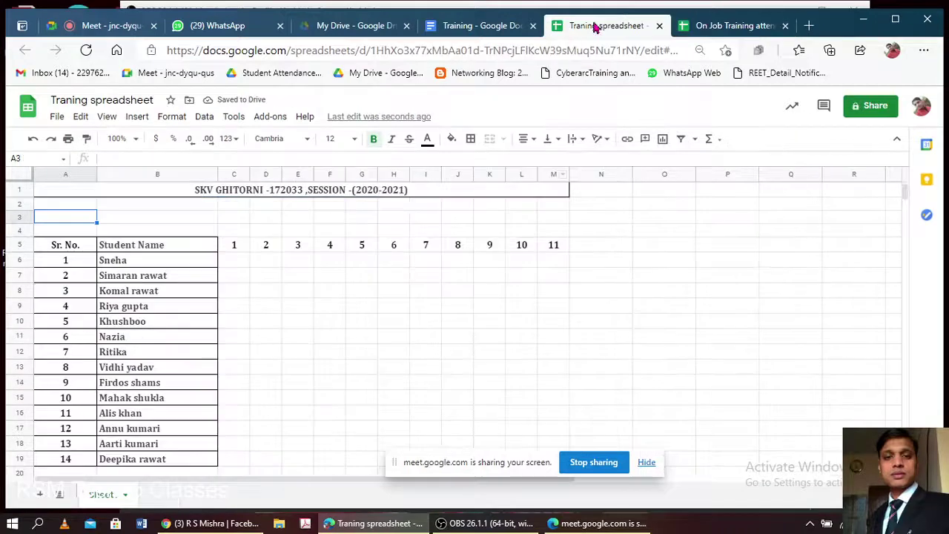
left_click(64, 208)
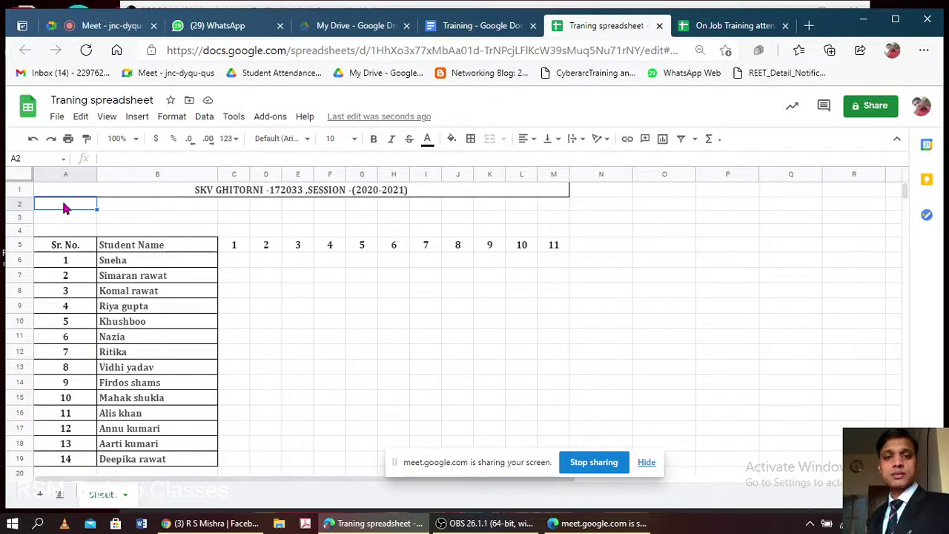
key("ctrl+v")
left_click(229, 245)
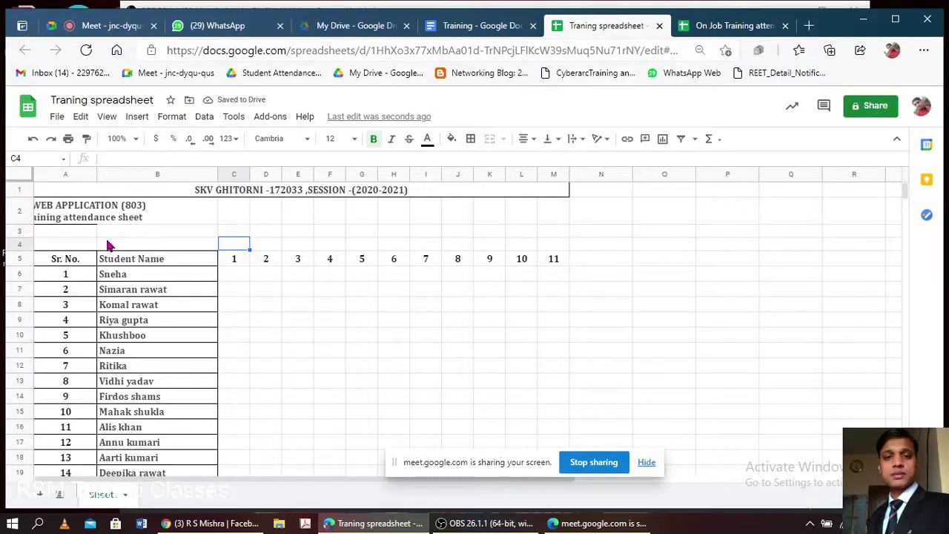
left_click(269, 291)
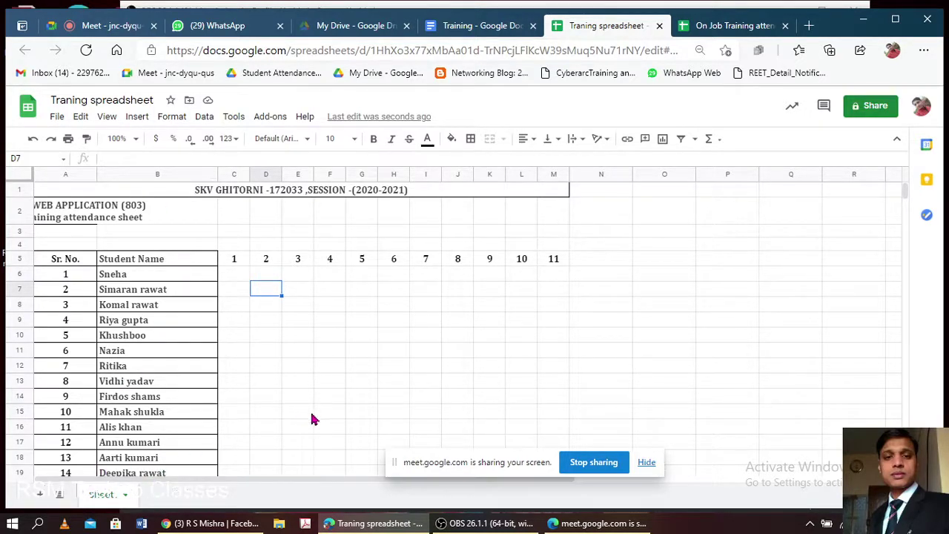
- Inspect the pasted heading in cells A2 and B2 without changing them
double_click(160, 211)
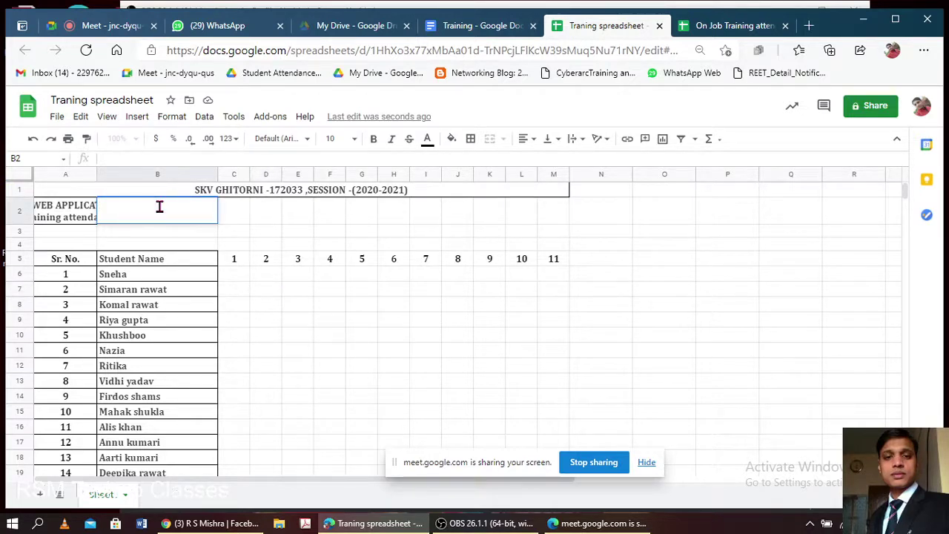
left_click(160, 242)
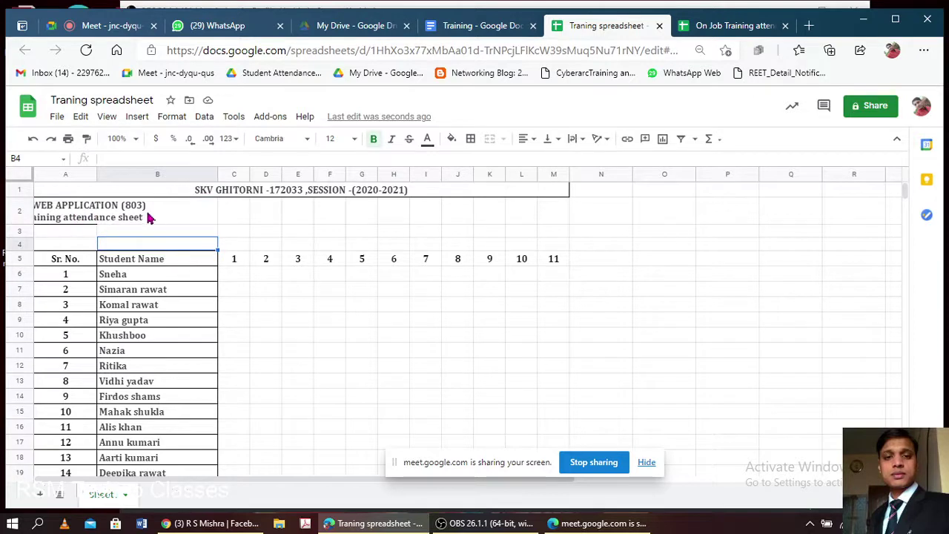
double_click(49, 210)
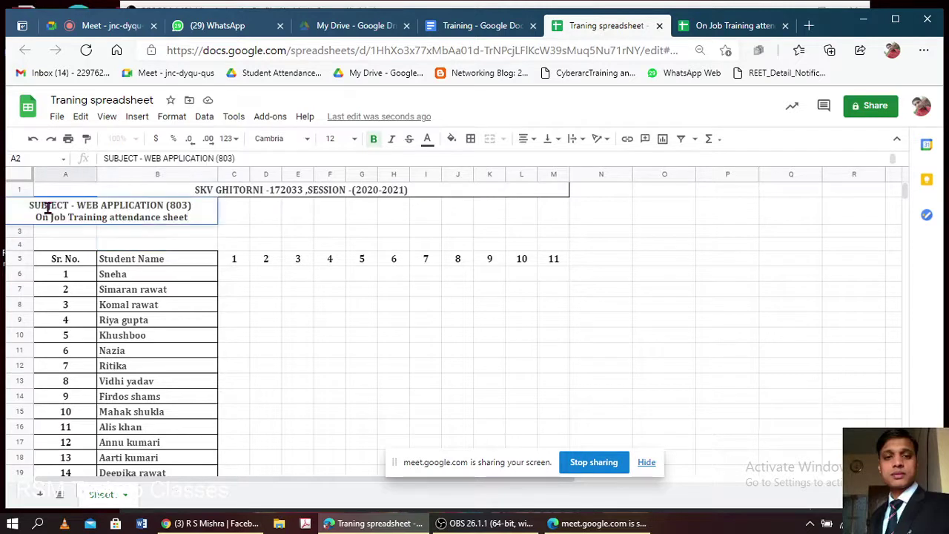
left_click(161, 245)
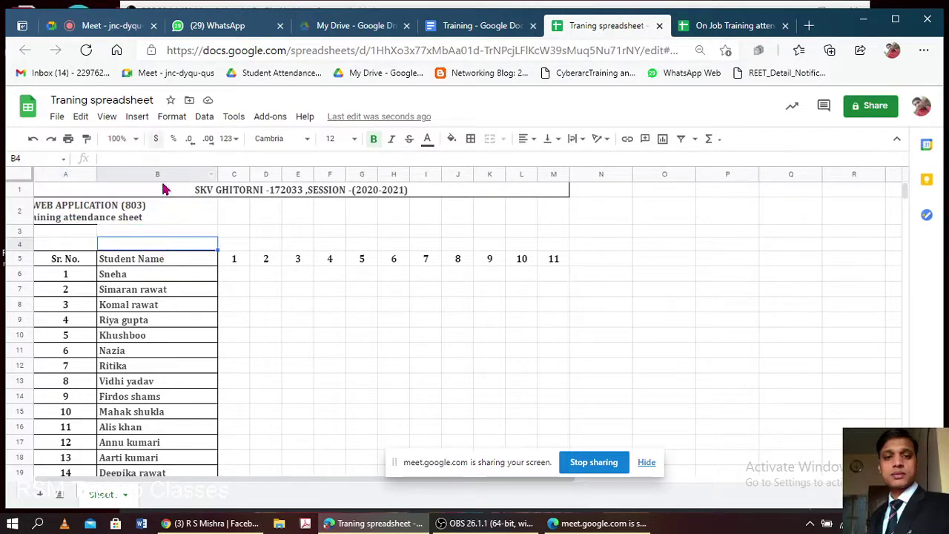
double_click(170, 211)
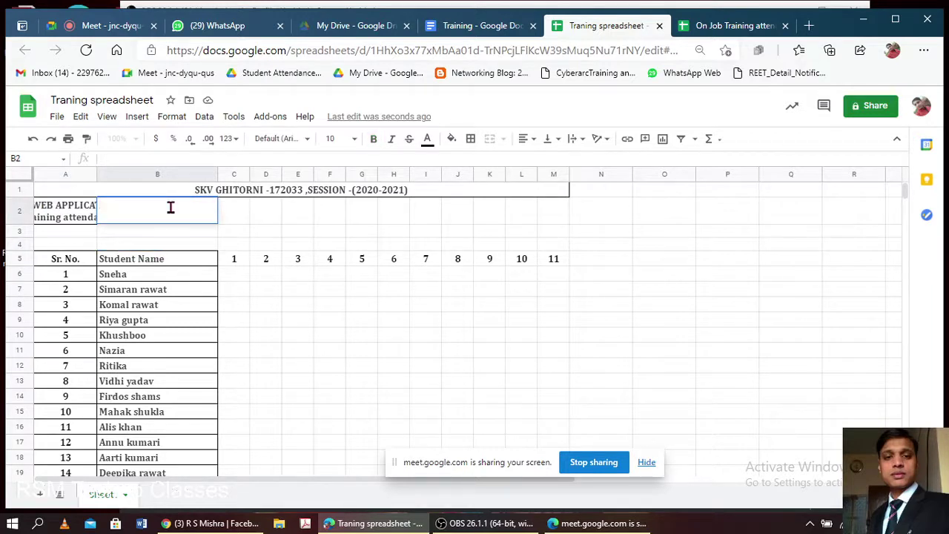
key("Return")
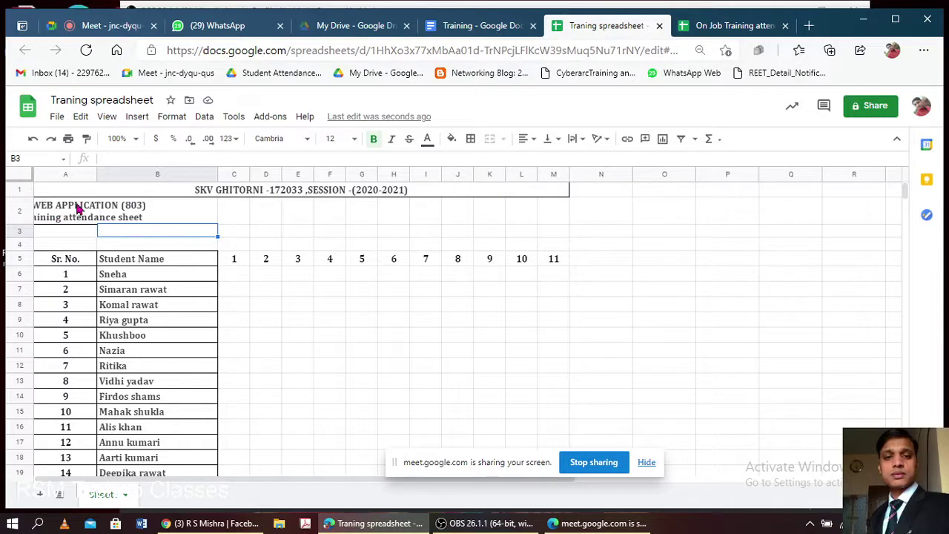
left_click(66, 208)
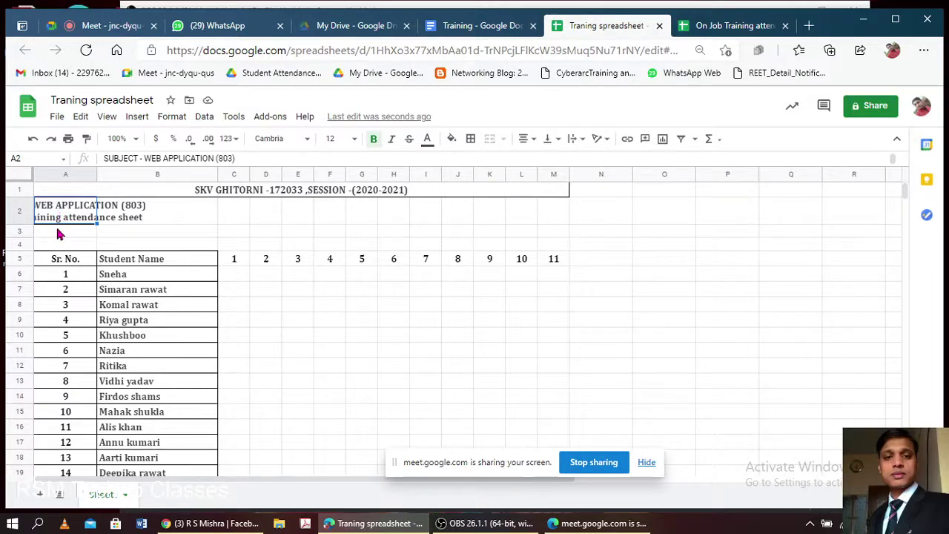
- Merge A2:A3, then merge A2:M3 into one centred subject title cell
left_click(59, 234, "shift")
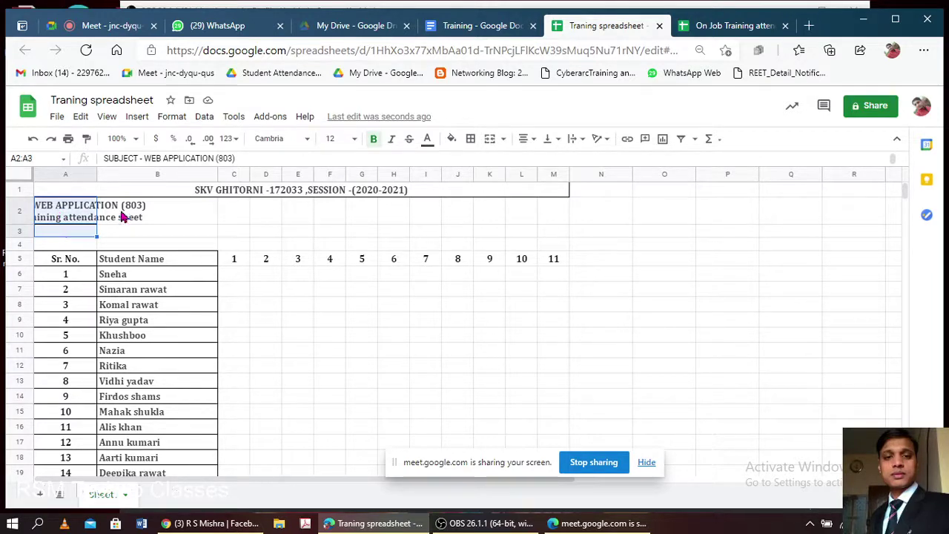
left_click(504, 141)
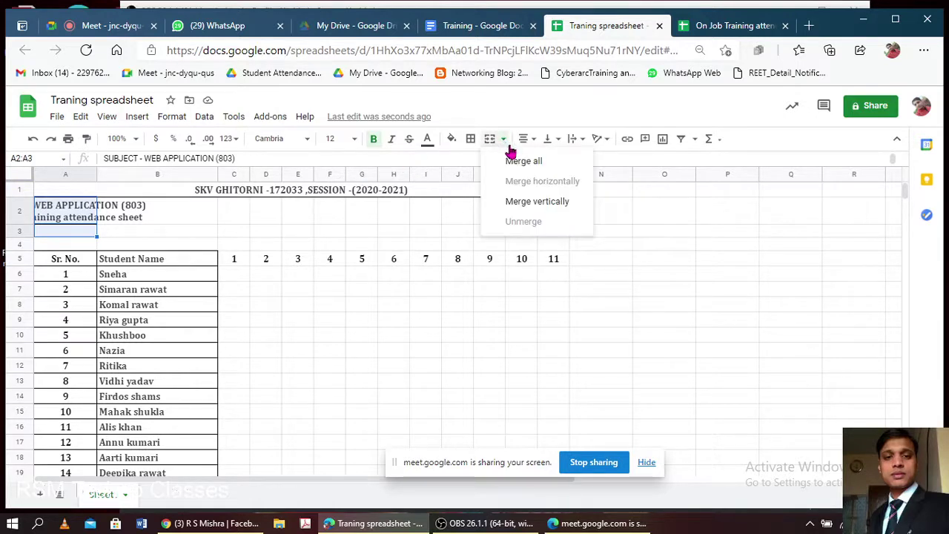
left_click(522, 162)
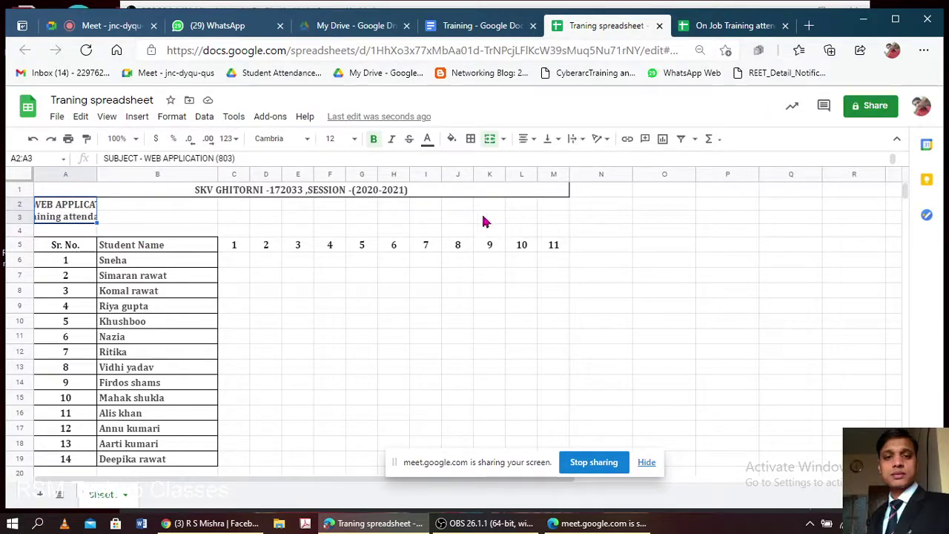
left_click(559, 219)
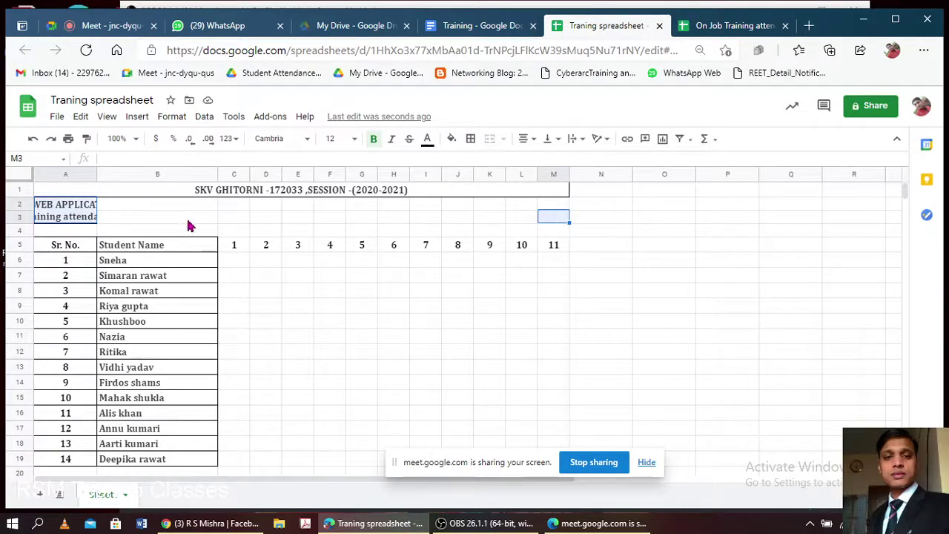
left_click(52, 211)
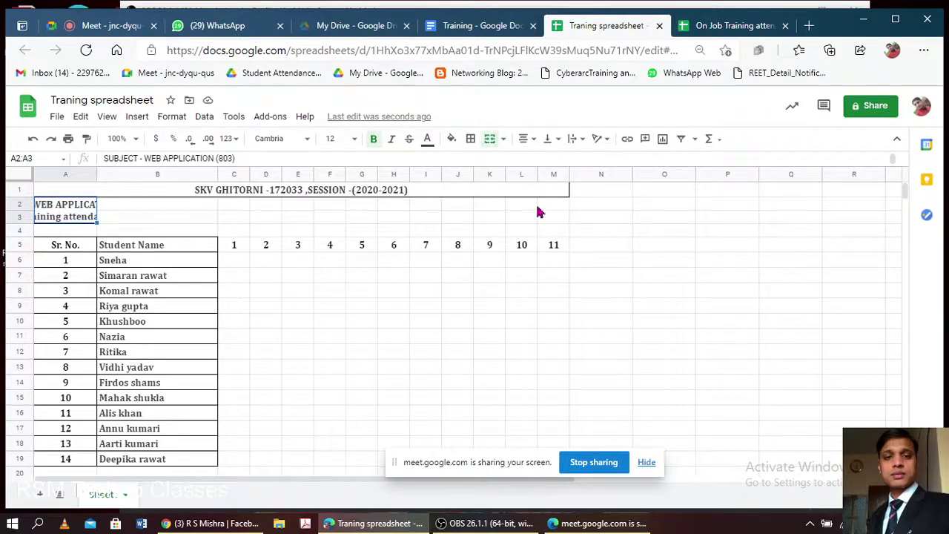
left_click(559, 224, "shift")
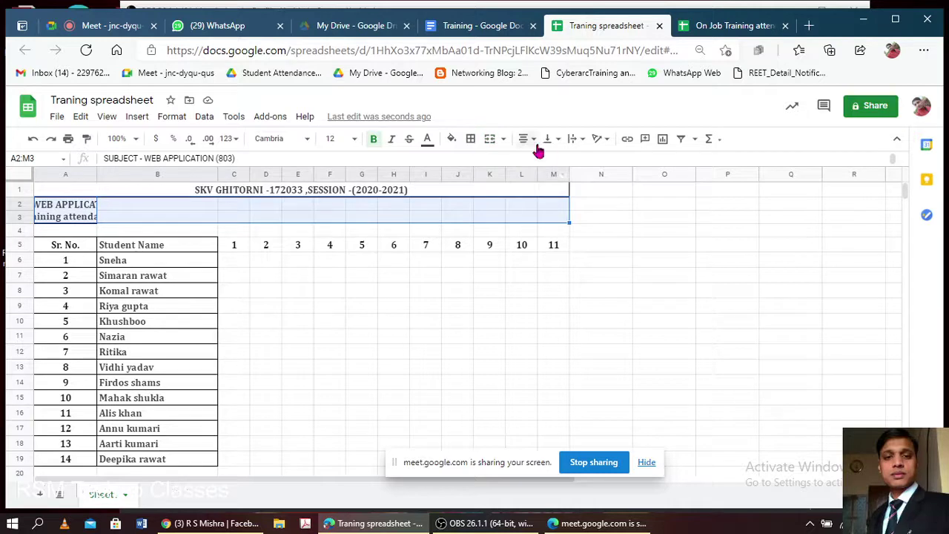
left_click(503, 138)
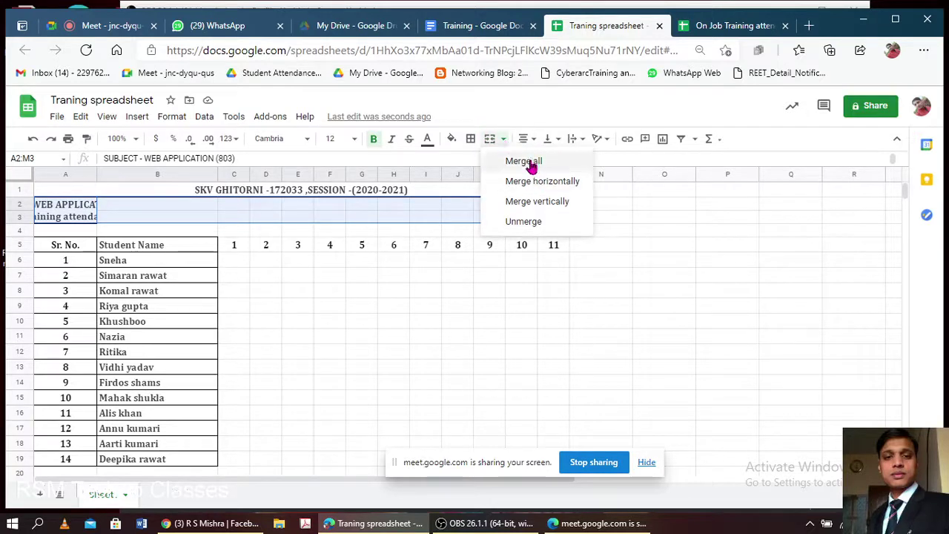
left_click(528, 160)
left_click(638, 233)
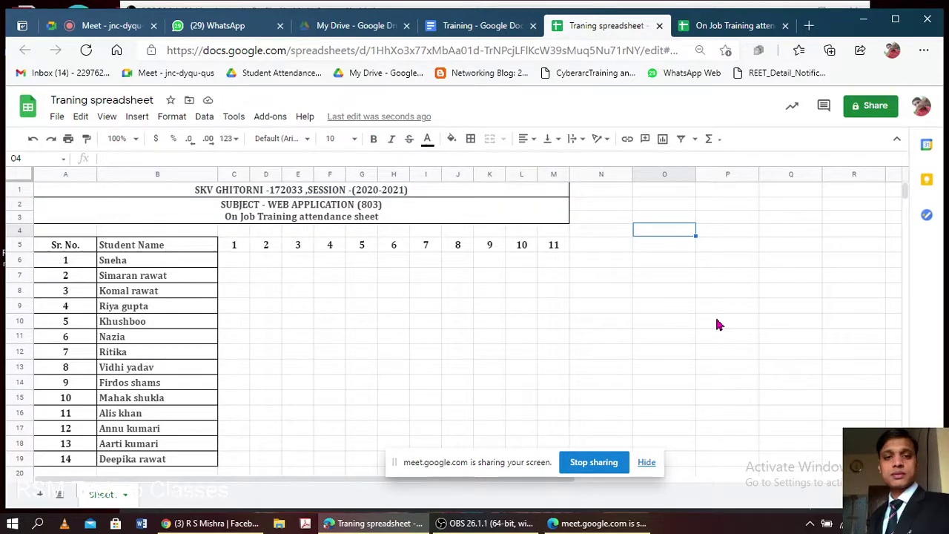
- Unmerge the subject title once, then merge A2:M3 back with Merge all
left_click(412, 214)
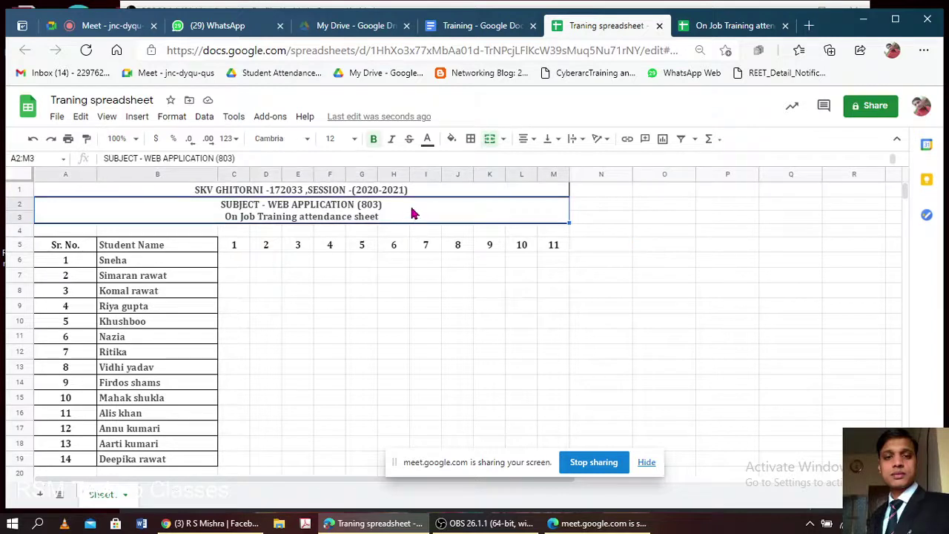
left_click(503, 139)
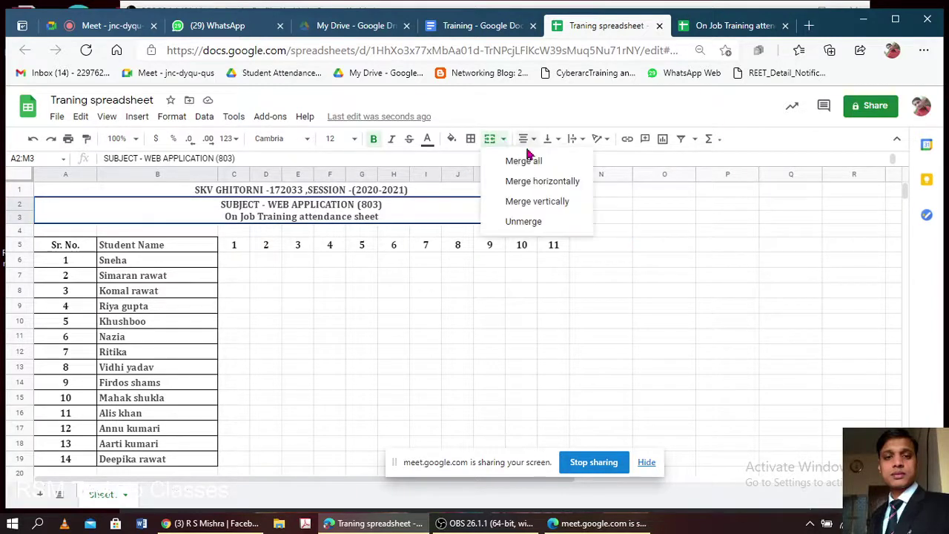
left_click(540, 220)
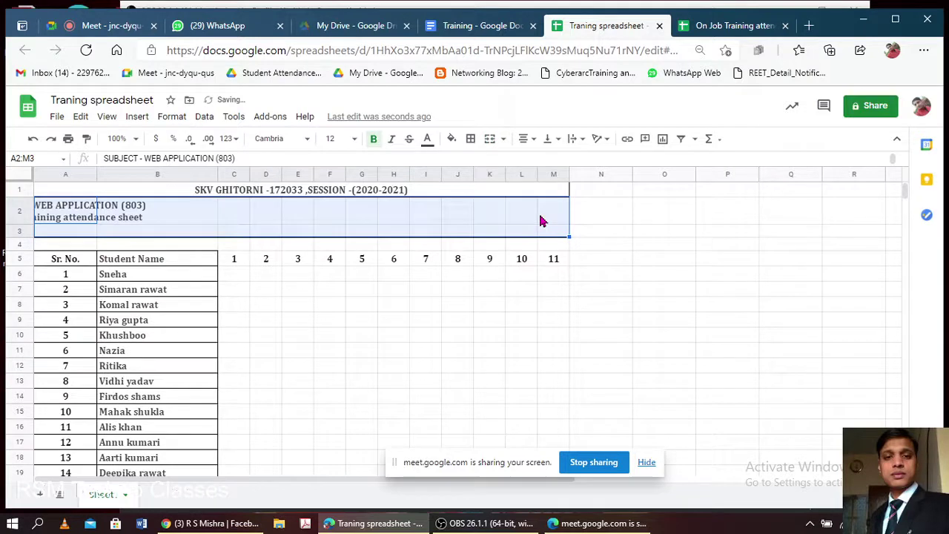
left_click(507, 143)
left_click(519, 161)
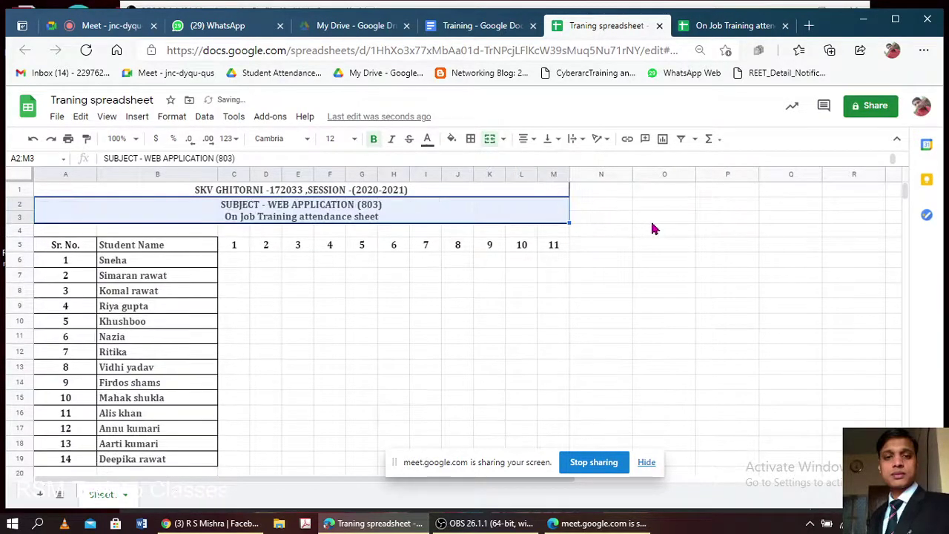
left_click(652, 221)
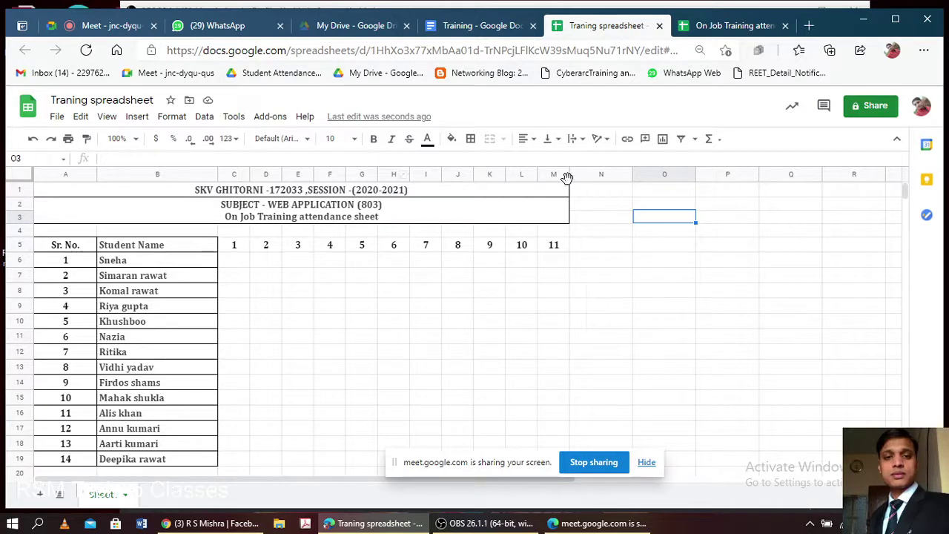
- Give rows 5–7 Middle vertical alignment after trying Top and Bottom
left_click(42, 251)
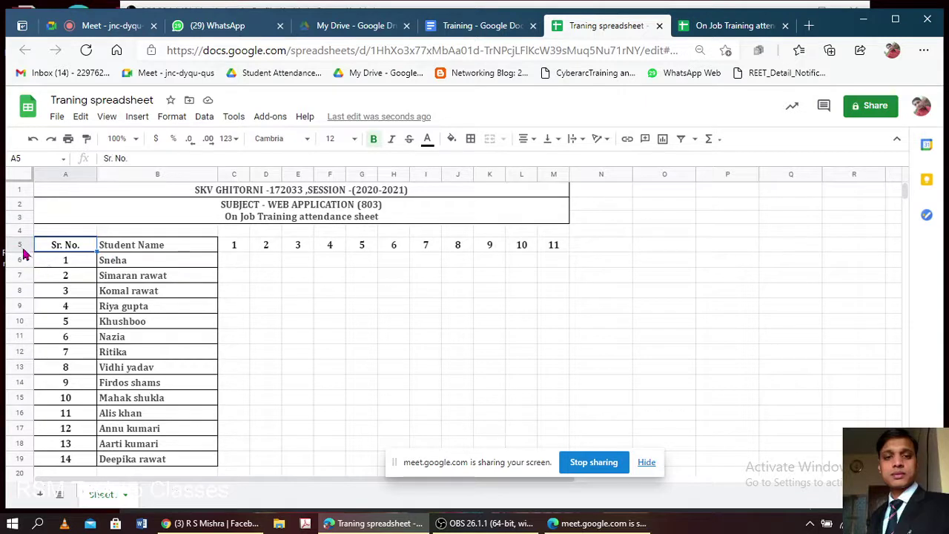
left_click(20, 244)
left_click(20, 274, "shift")
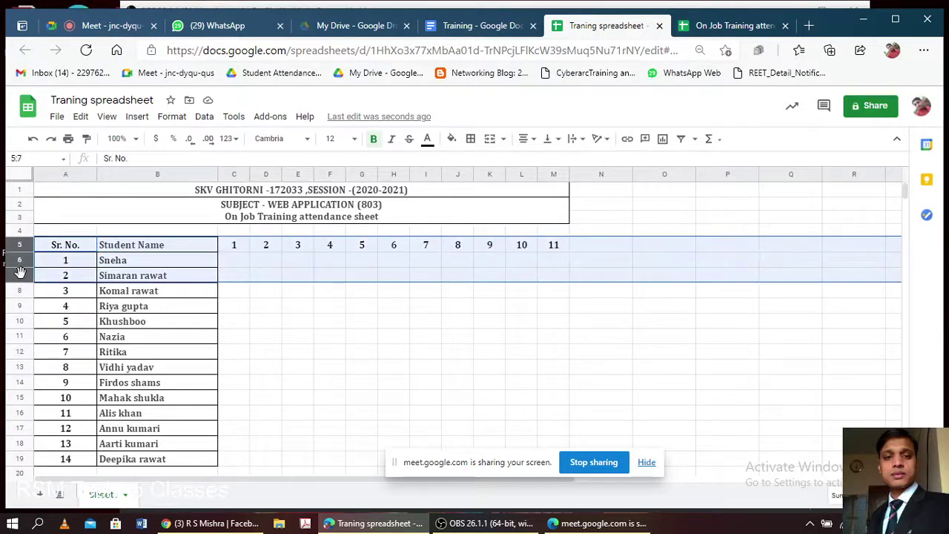
left_click(557, 141)
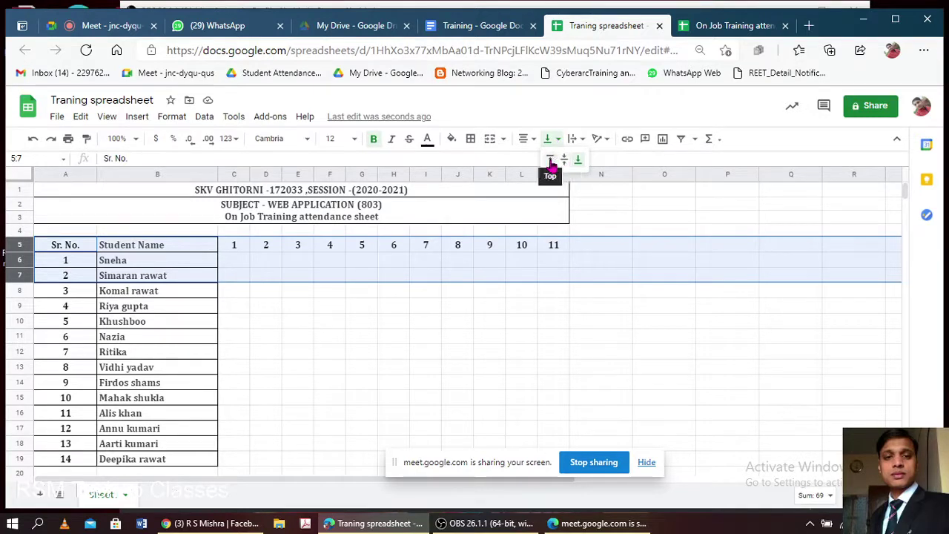
left_click(563, 162)
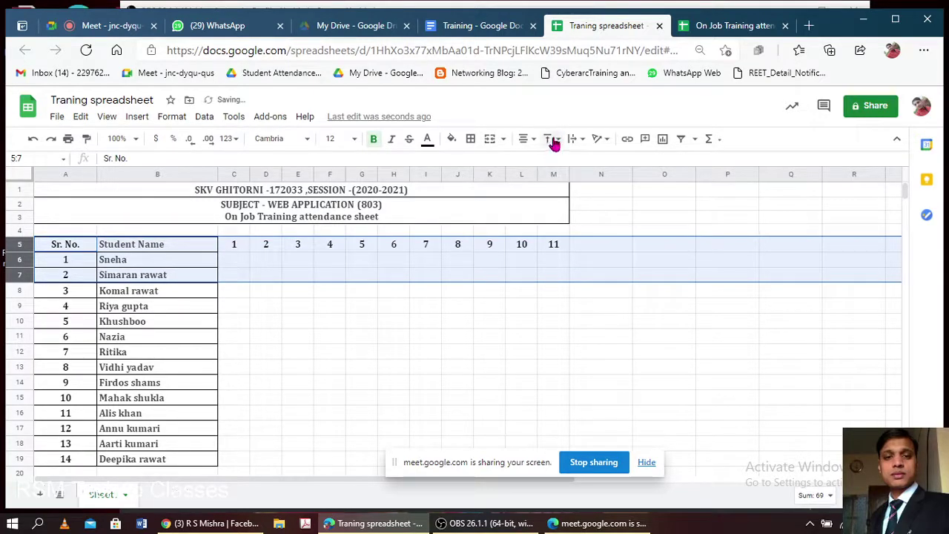
left_click(549, 139)
left_click(581, 160)
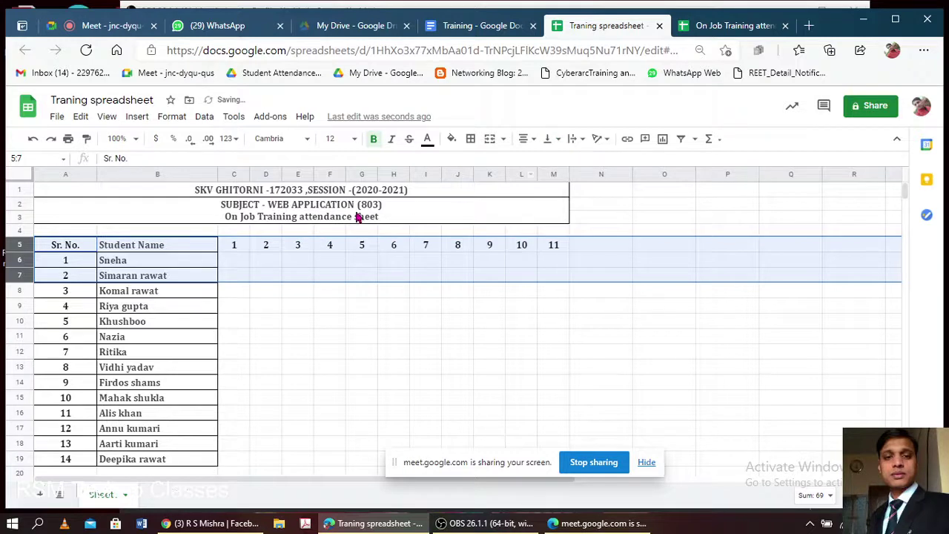
left_click(556, 143)
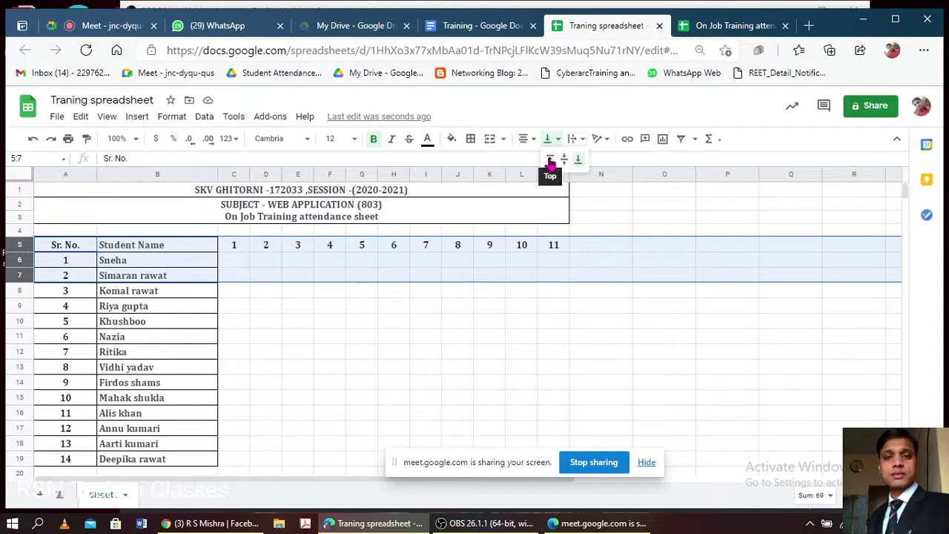
left_click(550, 159)
left_click(556, 142)
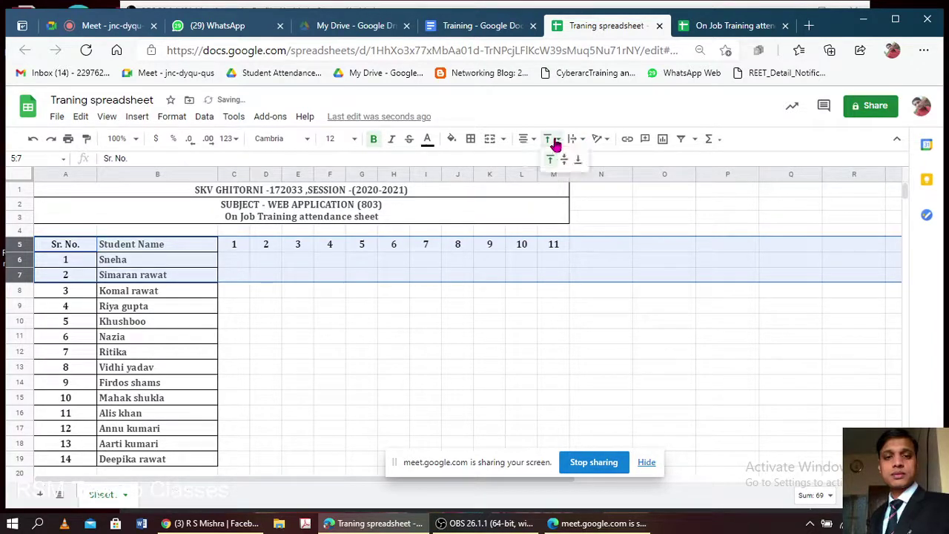
left_click(564, 163)
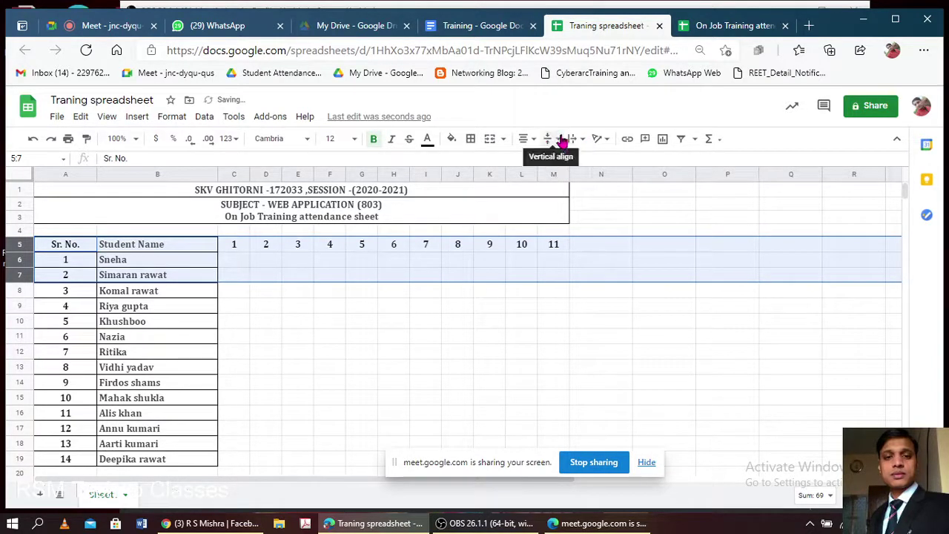
left_click(557, 141)
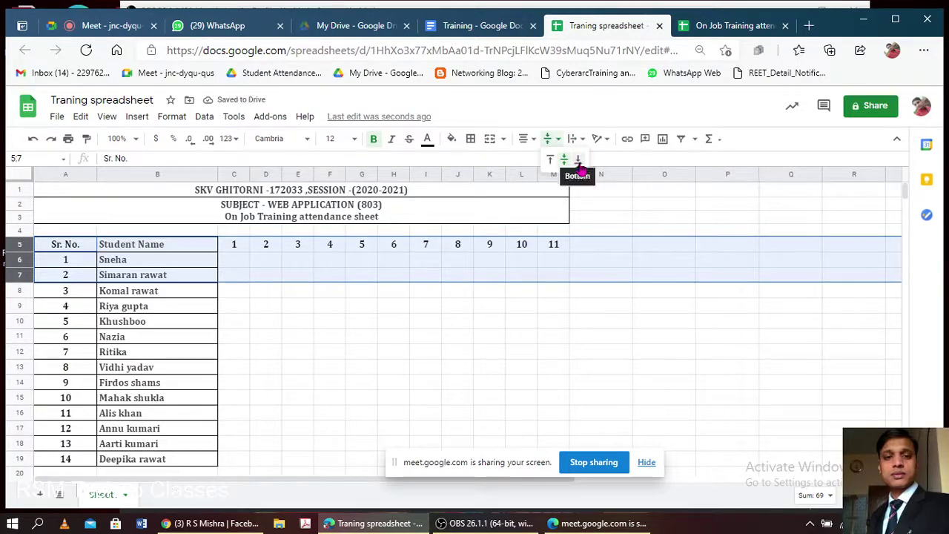
left_click(578, 161)
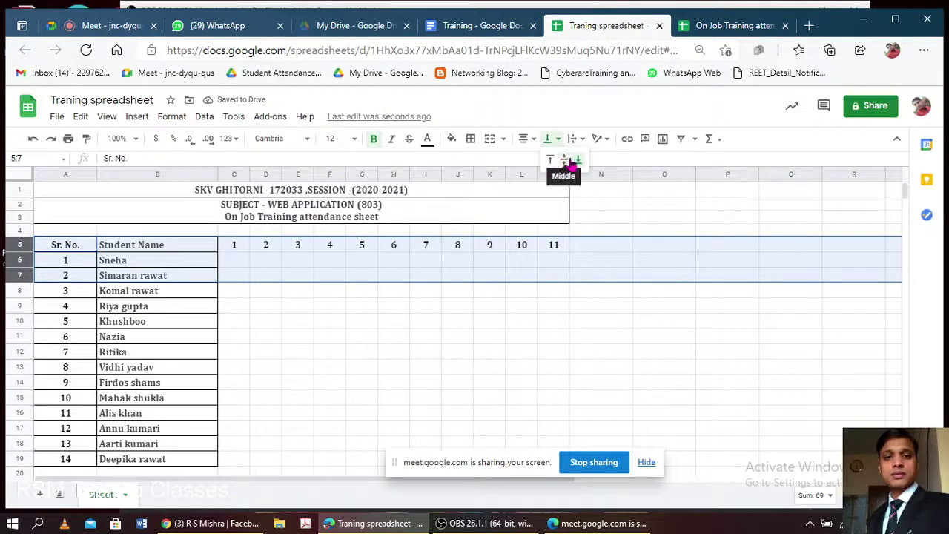
left_click(562, 160)
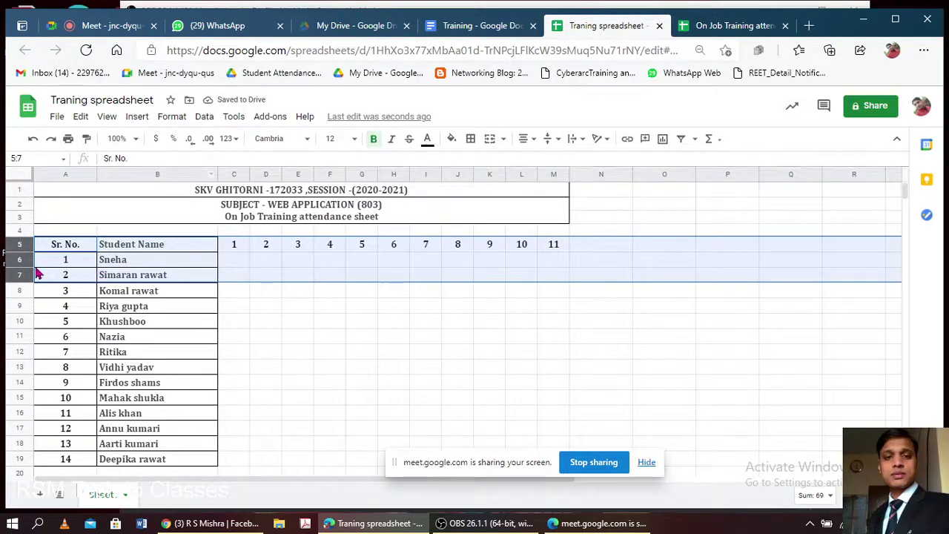
- Make rows 5–7 taller and vertically centre A5:M7 after trying Top and Bottom
left_click_drag(26, 267, 26, 300)
left_click(70, 269)
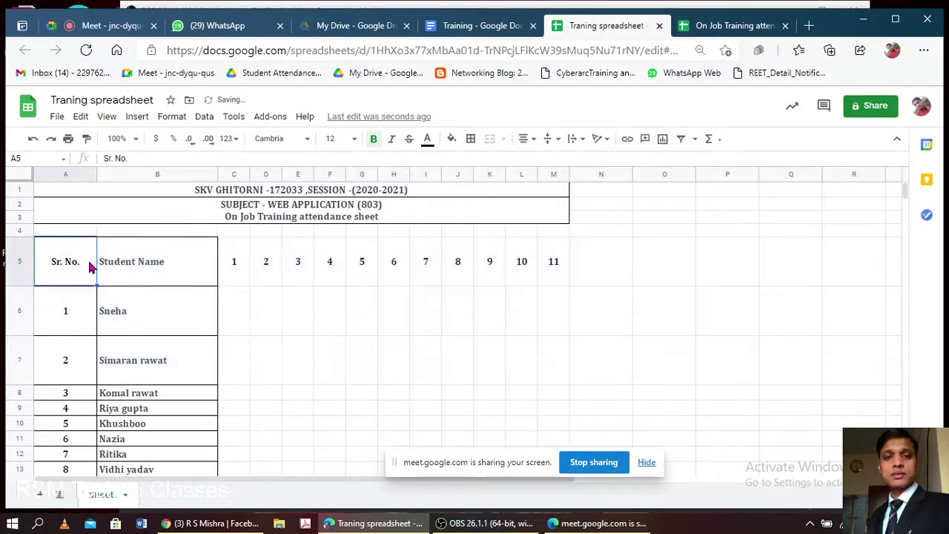
left_click(556, 367, "shift")
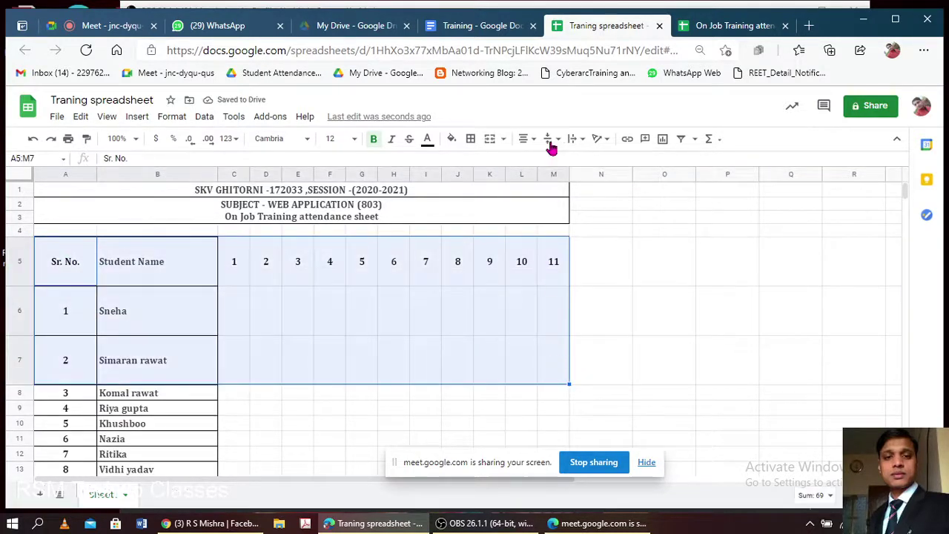
left_click(553, 138)
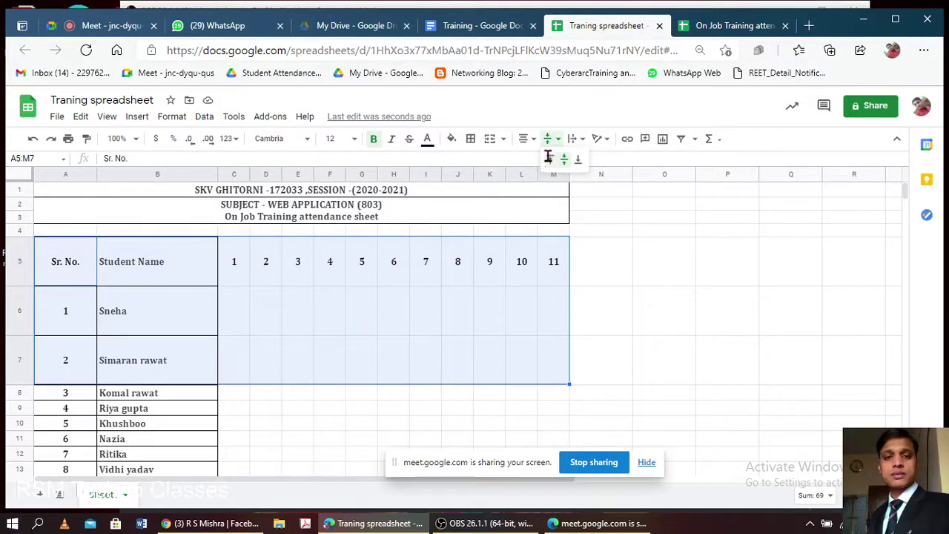
left_click(549, 161)
left_click(564, 143)
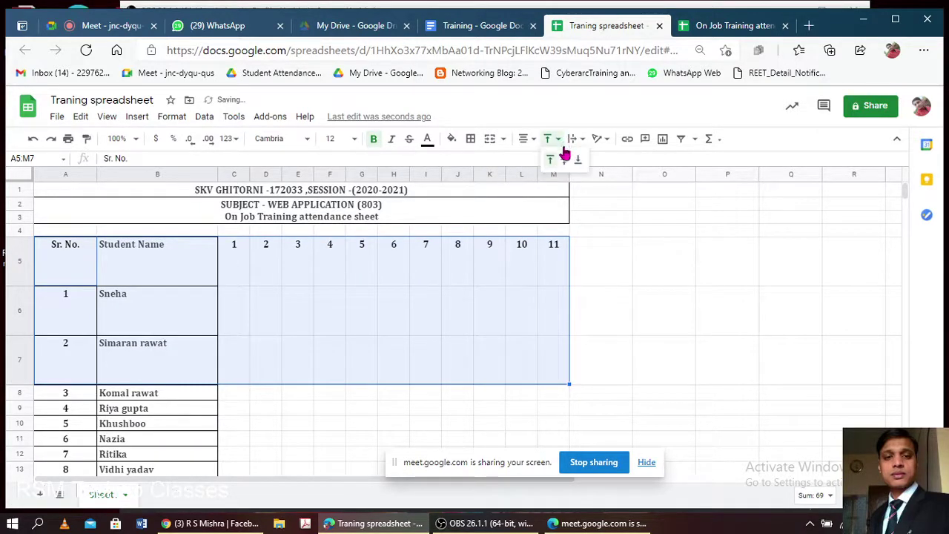
left_click(563, 161)
left_click(564, 143)
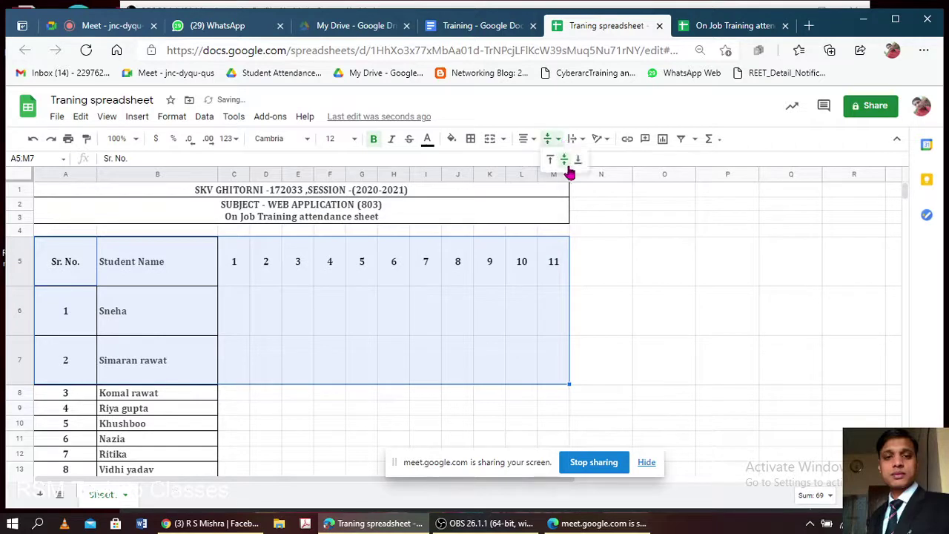
left_click(578, 162)
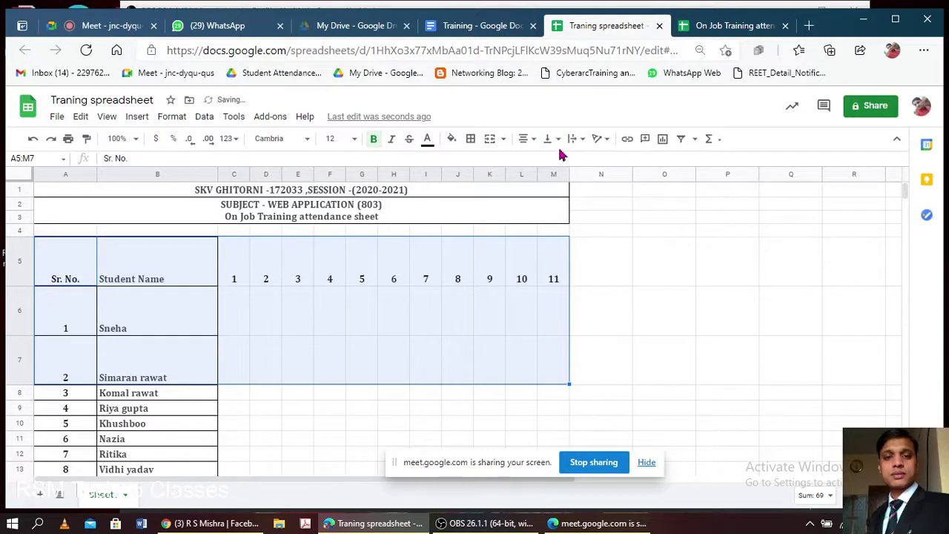
left_click(559, 140)
left_click(565, 156)
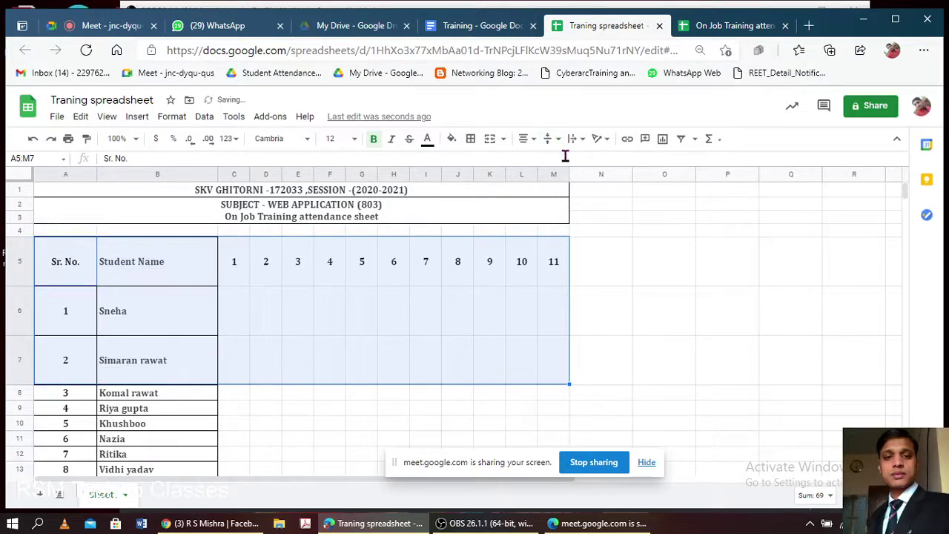
- Try the Wrap and Clip text-wrapping options on A5:M7
left_click(575, 139)
left_click(575, 160)
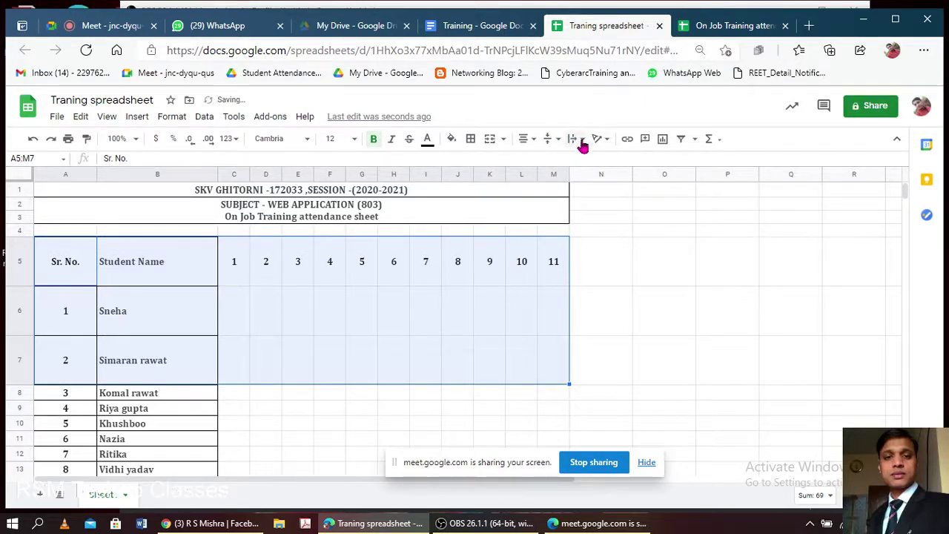
left_click(577, 141)
left_click(601, 159)
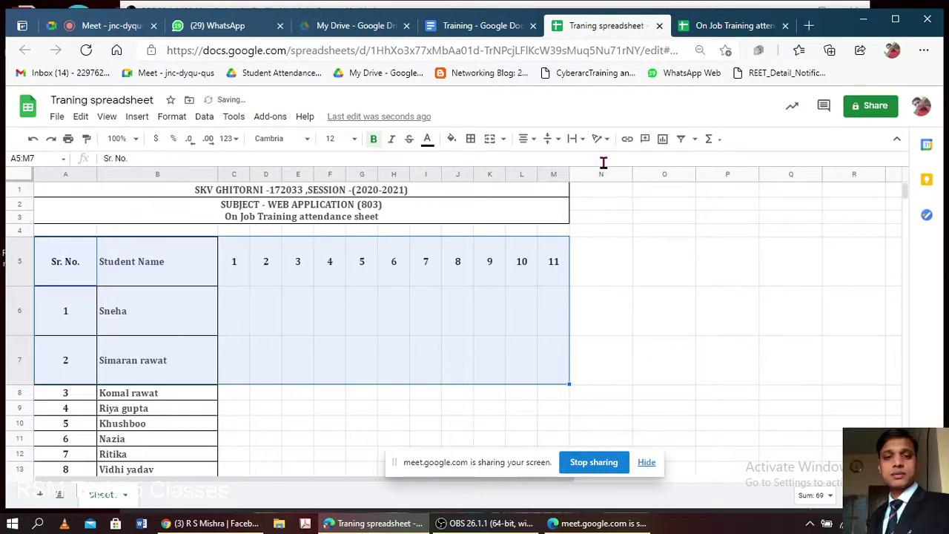
left_click(575, 140)
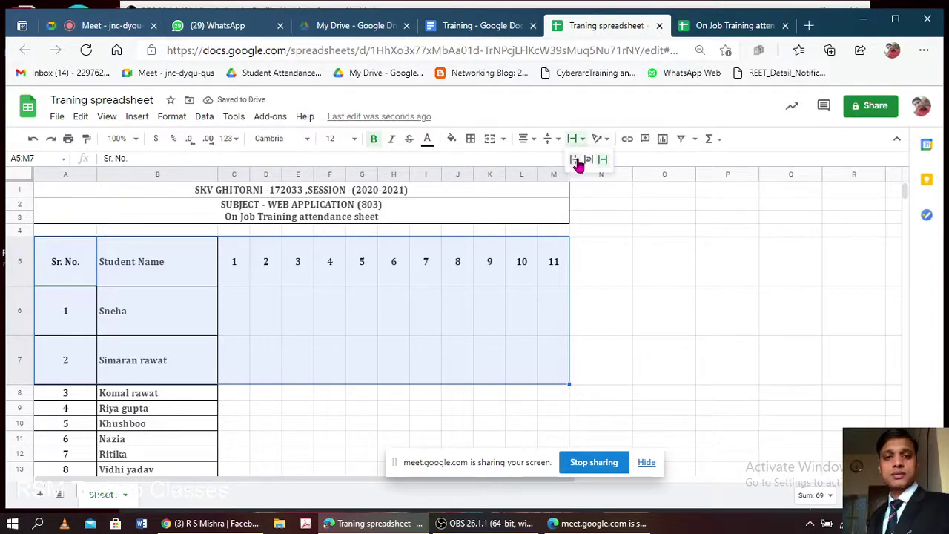
left_click(587, 160)
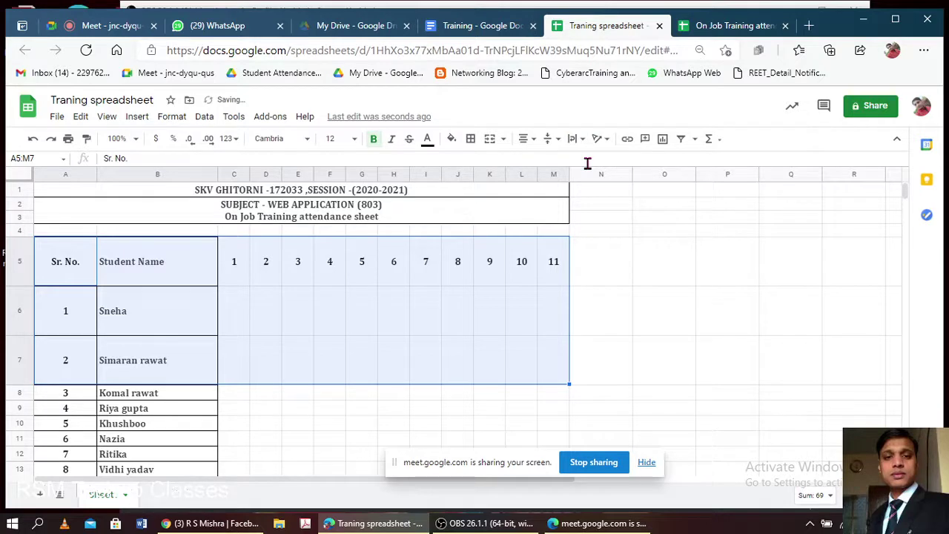
left_click(522, 261)
left_click(87, 273)
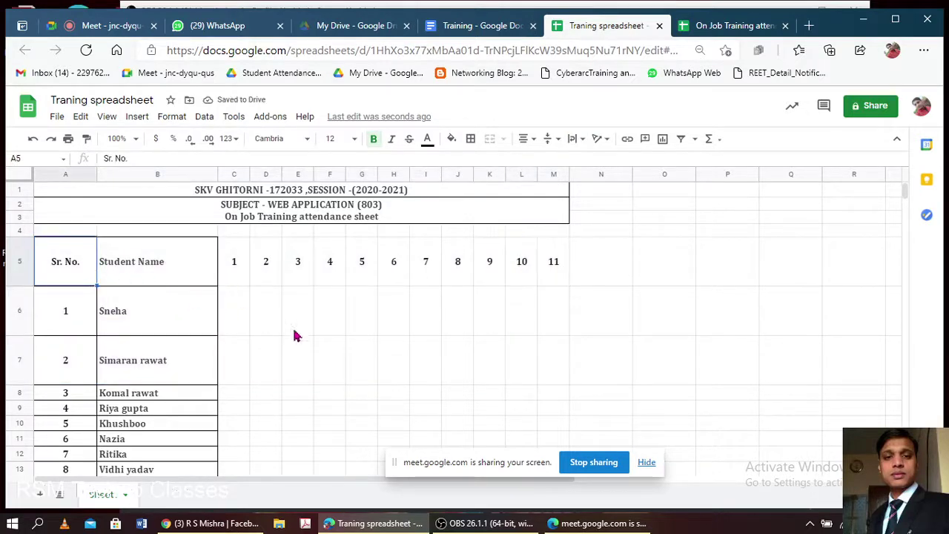
left_click(555, 357, "shift")
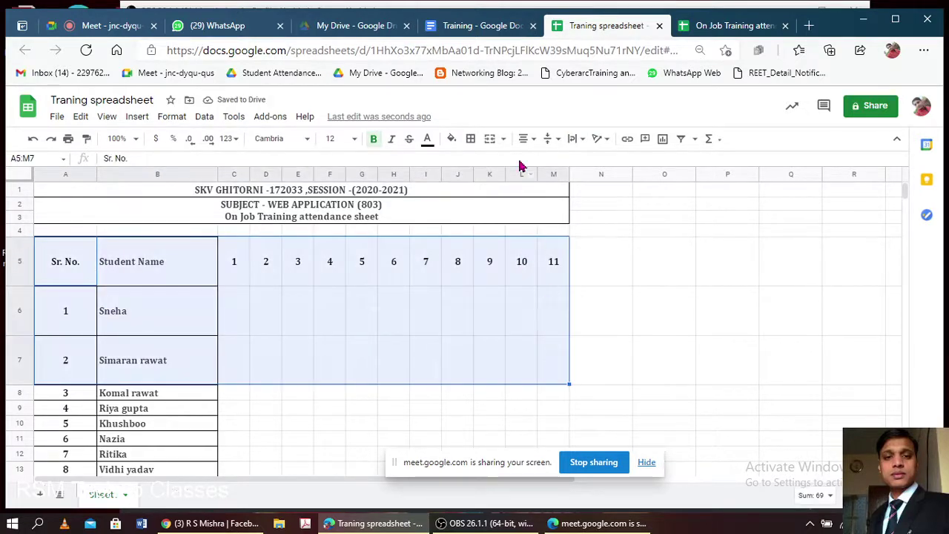
left_click(581, 140)
left_click(573, 159)
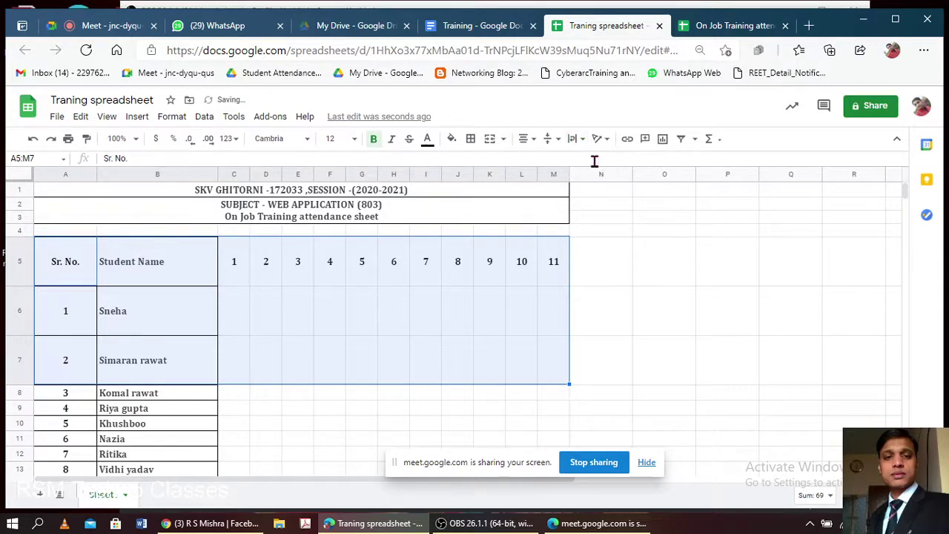
left_click(619, 266)
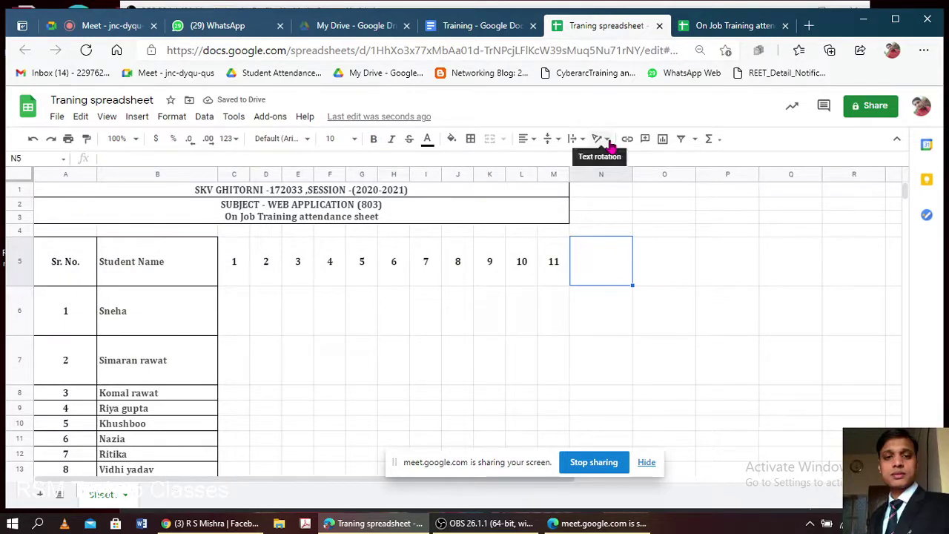
left_click(77, 269)
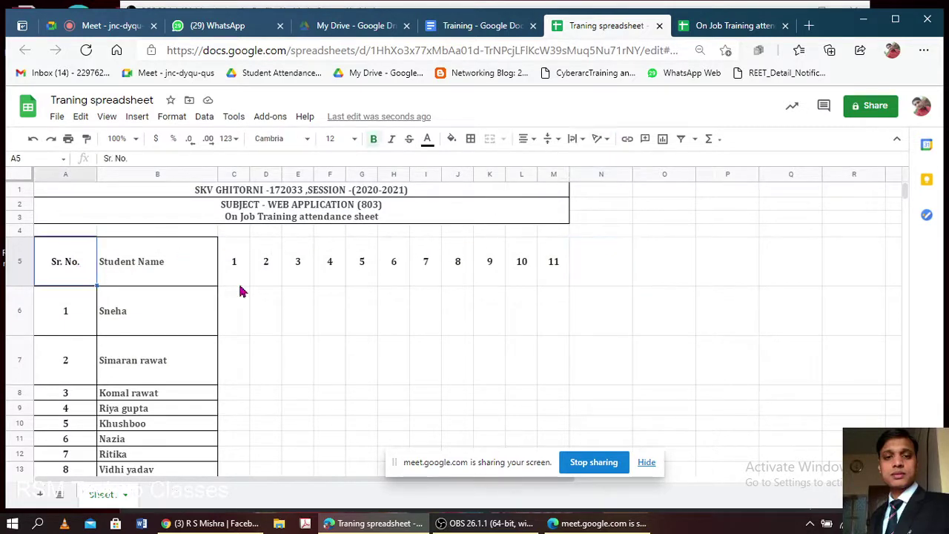
left_click(544, 365, "shift")
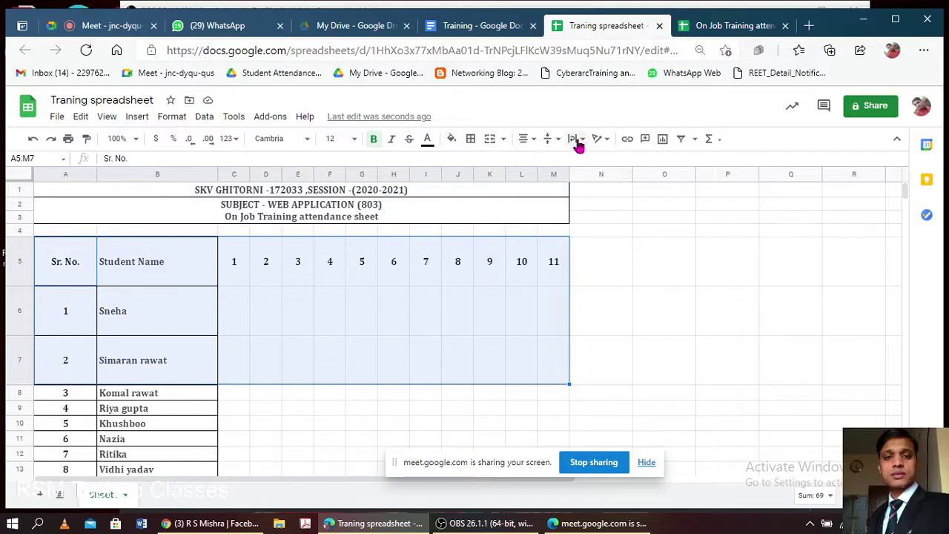
left_click(600, 139)
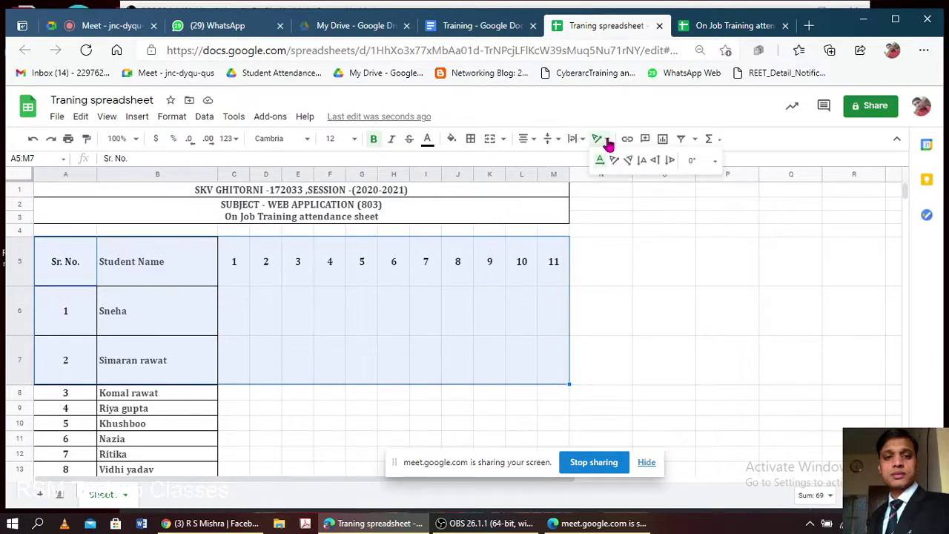
left_click(614, 160)
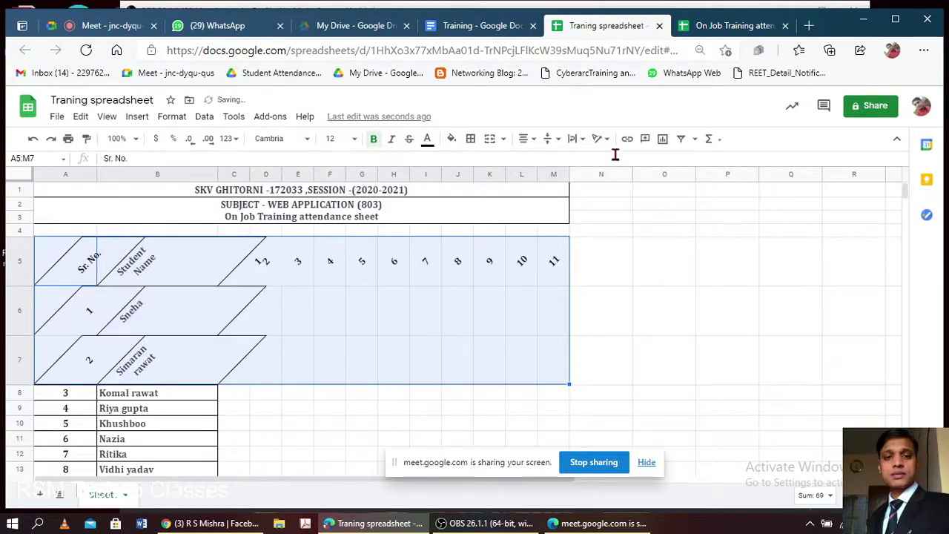
left_click(602, 139)
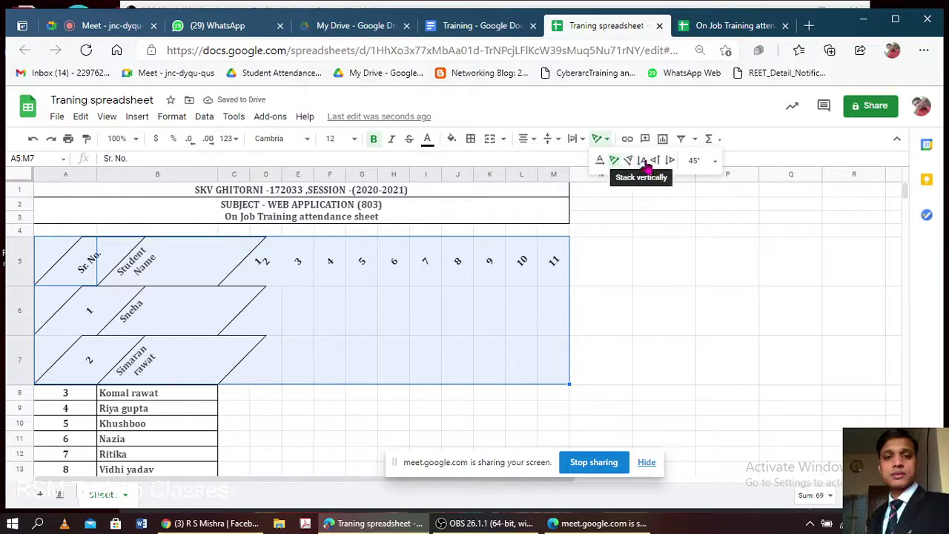
left_click(642, 160)
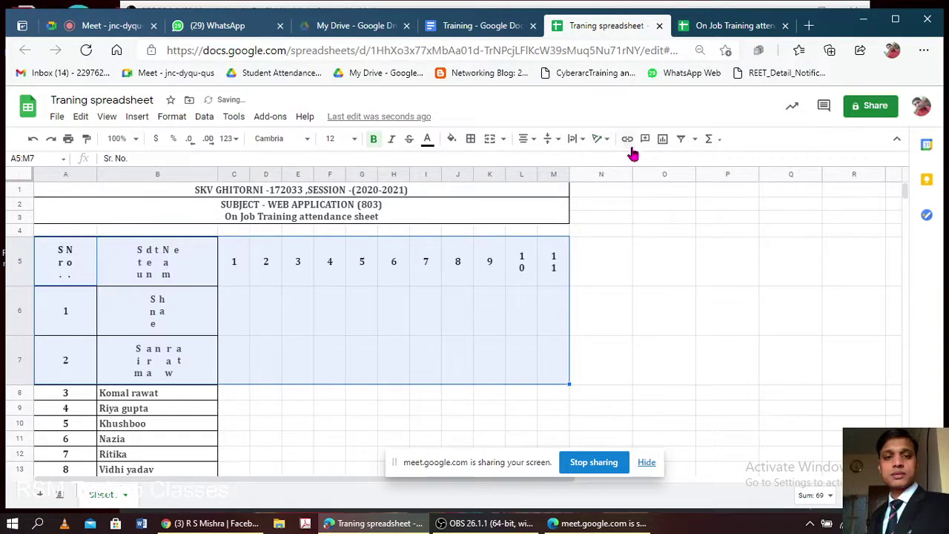
left_click(599, 138)
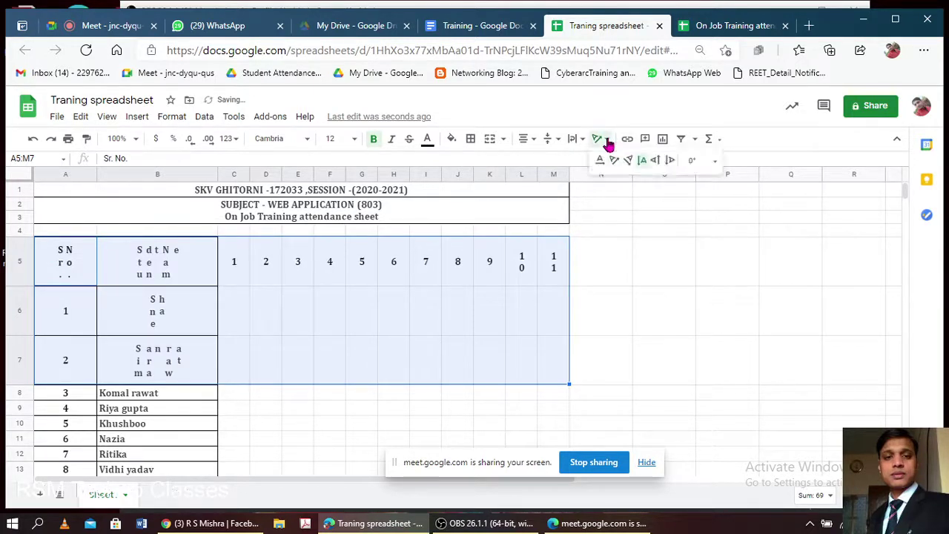
left_click(669, 161)
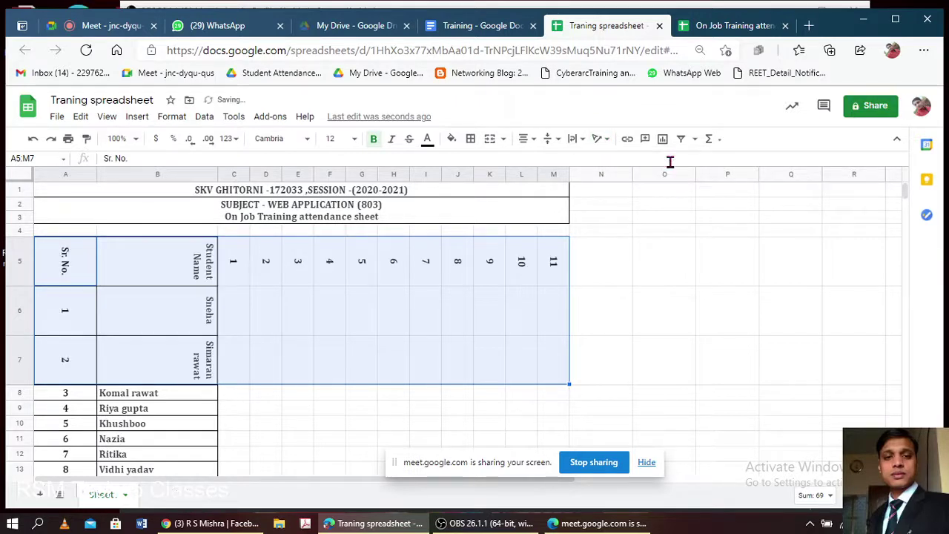
left_click(599, 139)
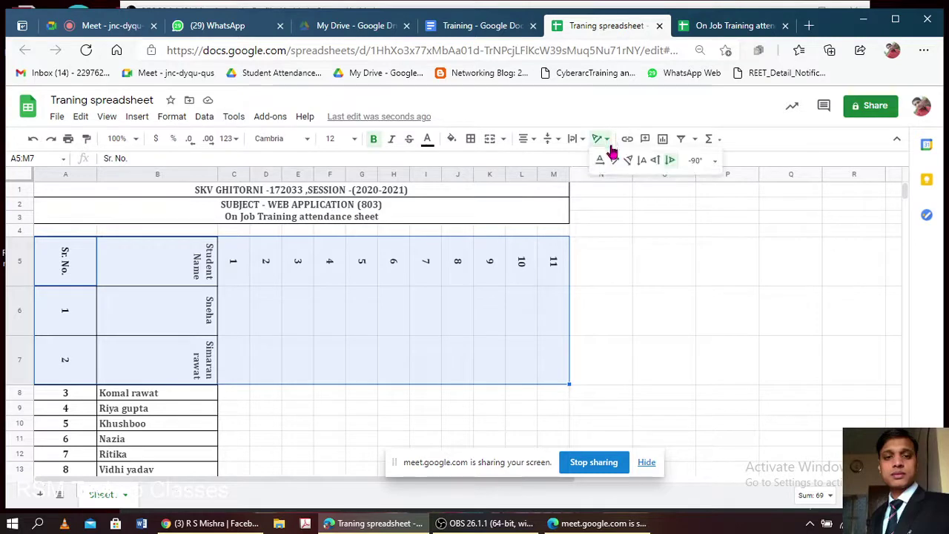
left_click(600, 161)
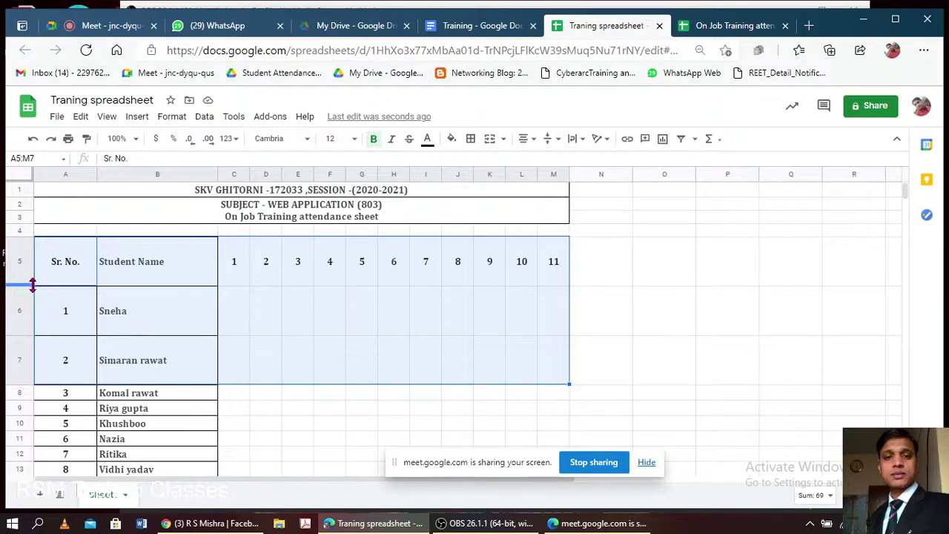
- Reduce rows 5–8 to the same compact height as the other student rows
left_click(189, 319)
left_click(14, 260)
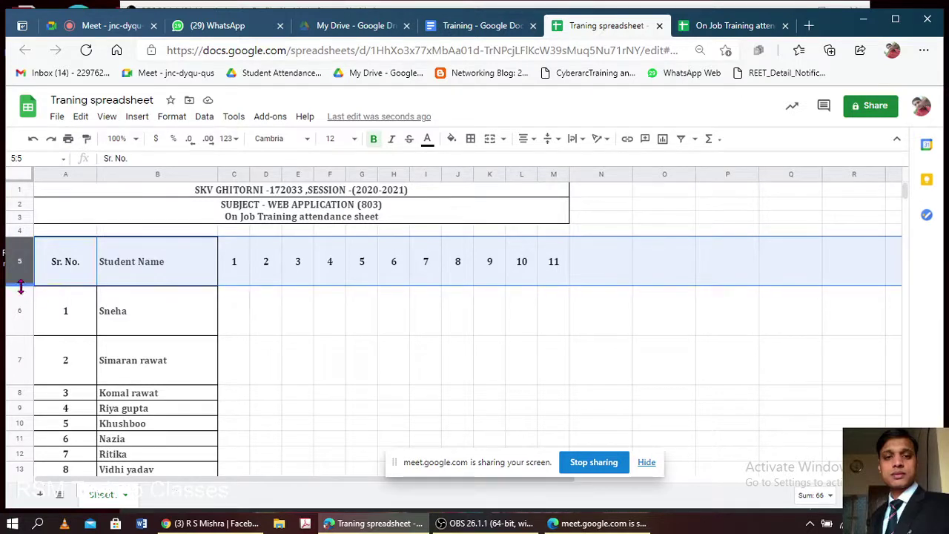
left_click_drag(21, 288, 25, 261)
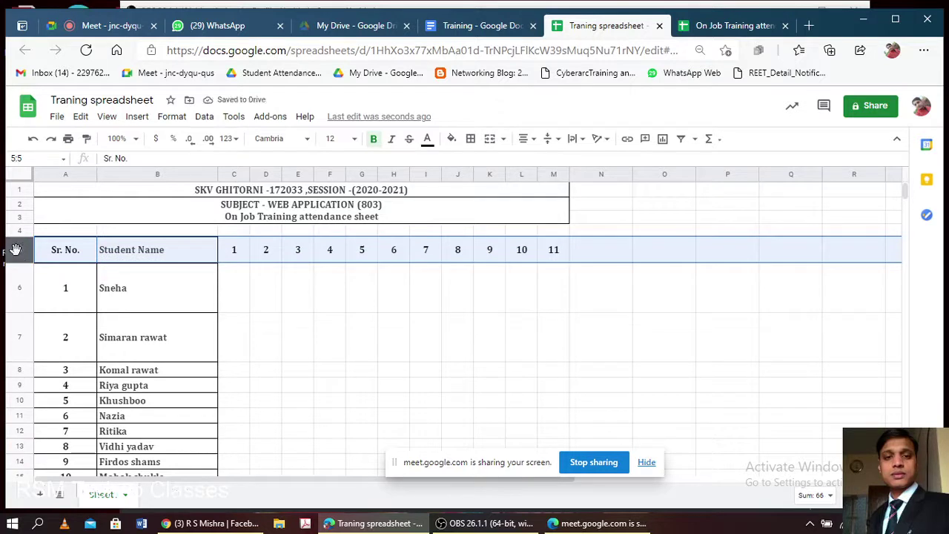
left_click(16, 249)
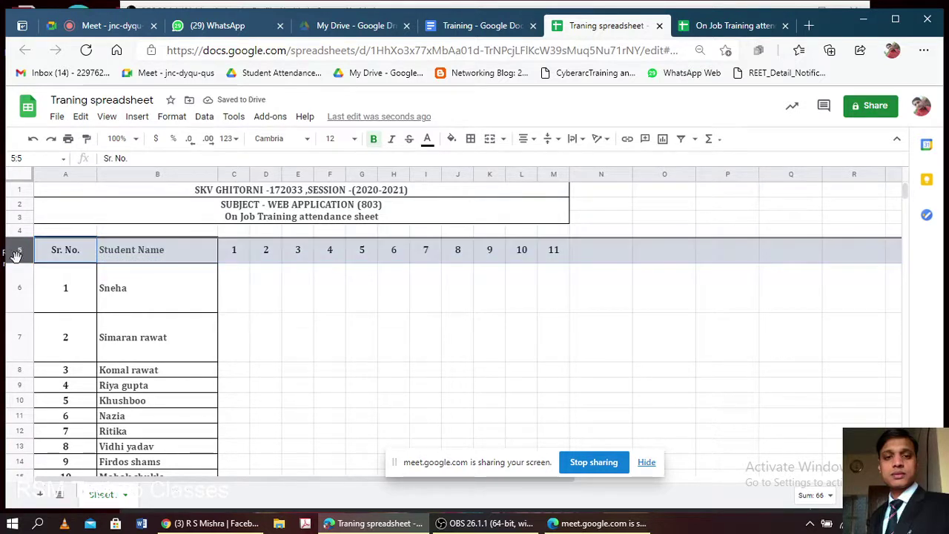
left_click(18, 369, "shift")
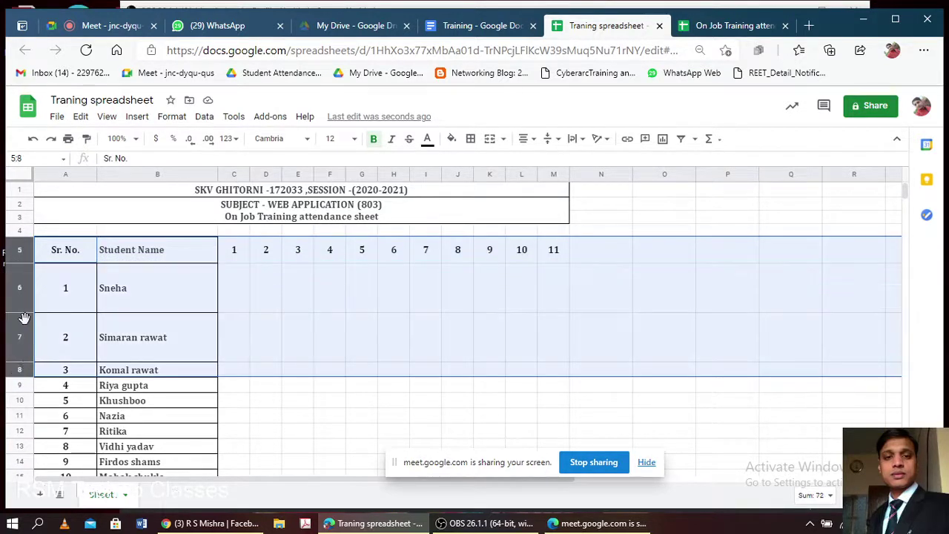
left_click_drag(24, 310, 33, 279)
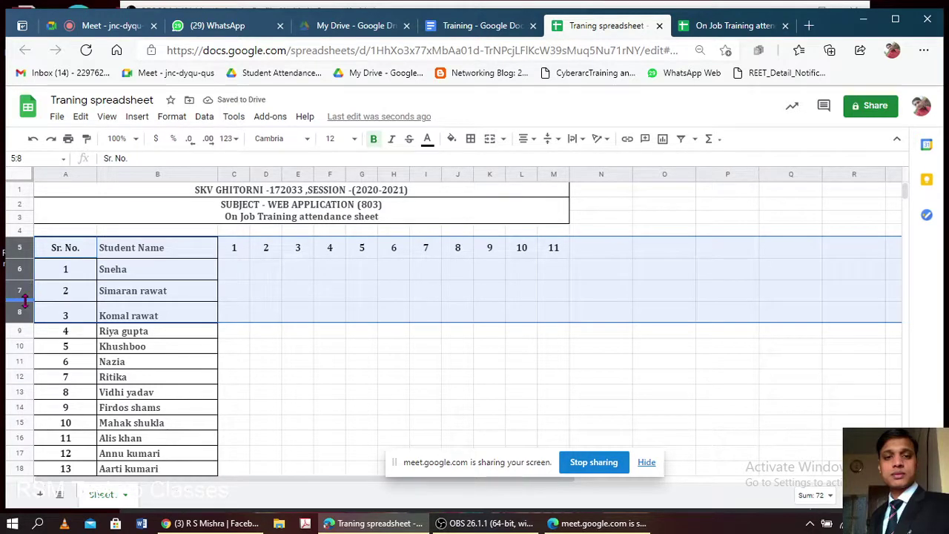
left_click_drag(25, 300, 25, 294)
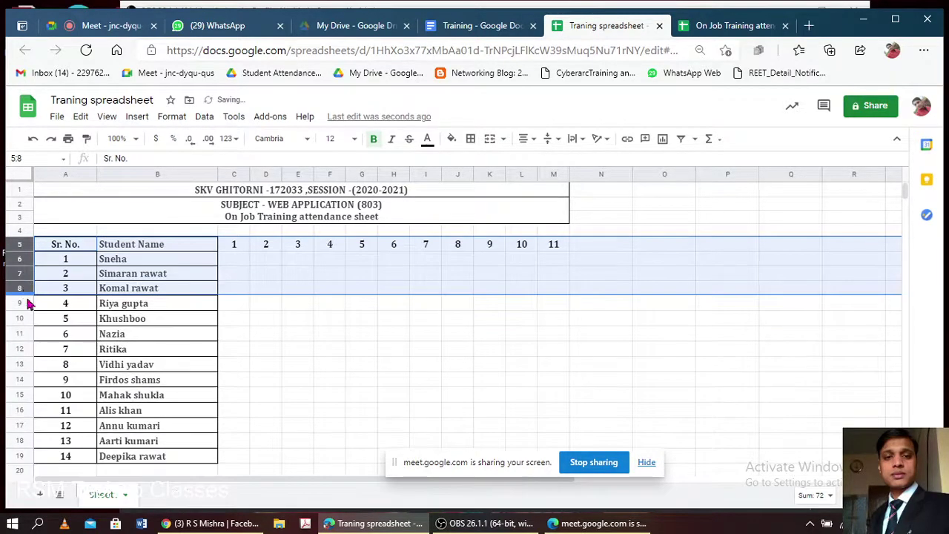
left_click(428, 425)
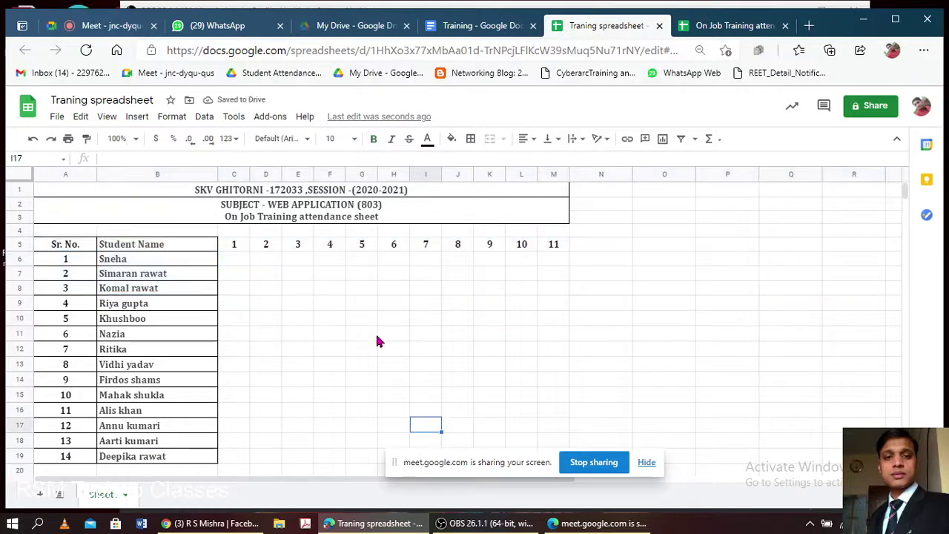
- Select C5 and browse the File, View, Insert and Format menus without changing anything
left_click(235, 249)
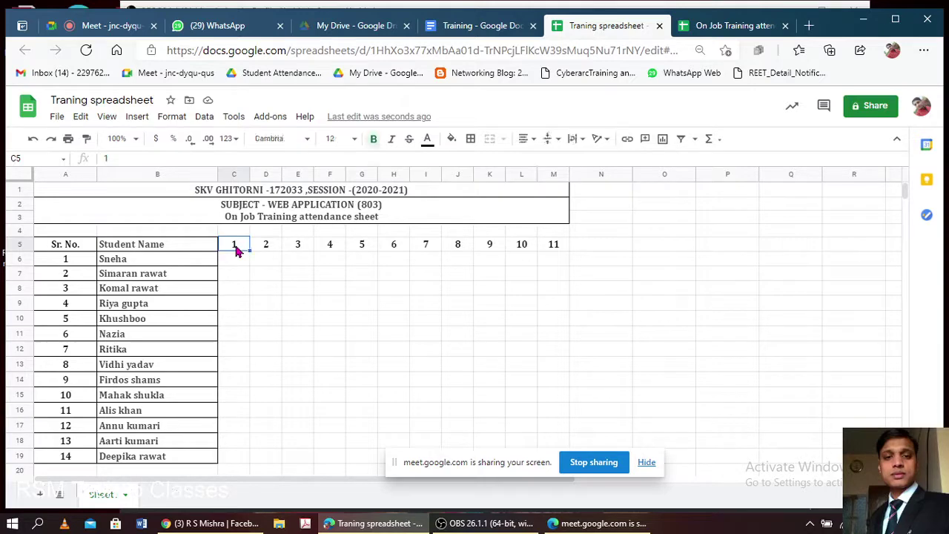
left_click(60, 119)
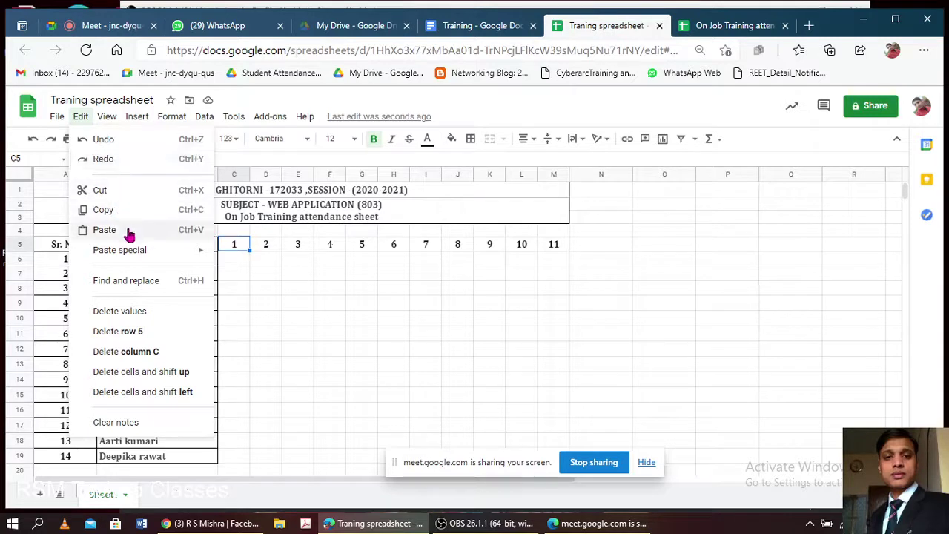
mouse_move(107, 117)
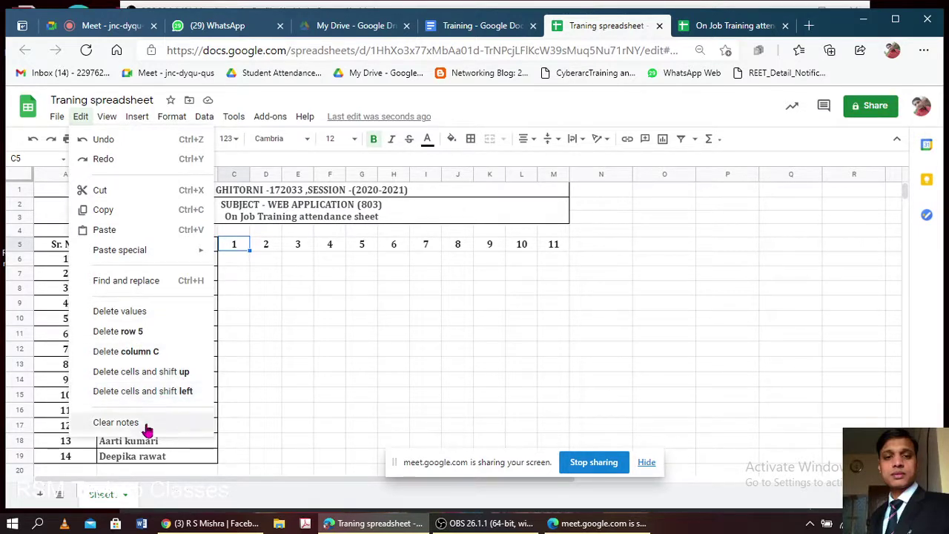
left_click(111, 120)
left_click(111, 120)
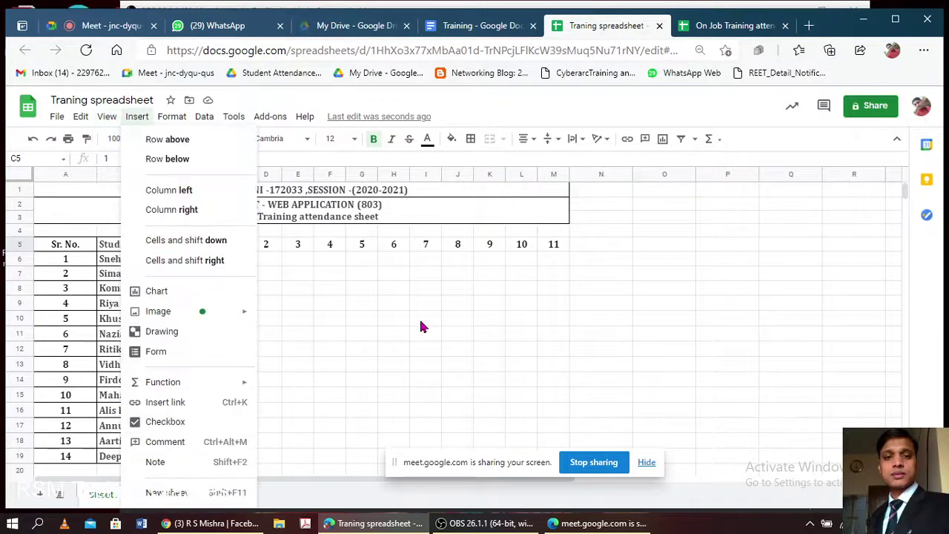
left_click(422, 320)
left_click(141, 118)
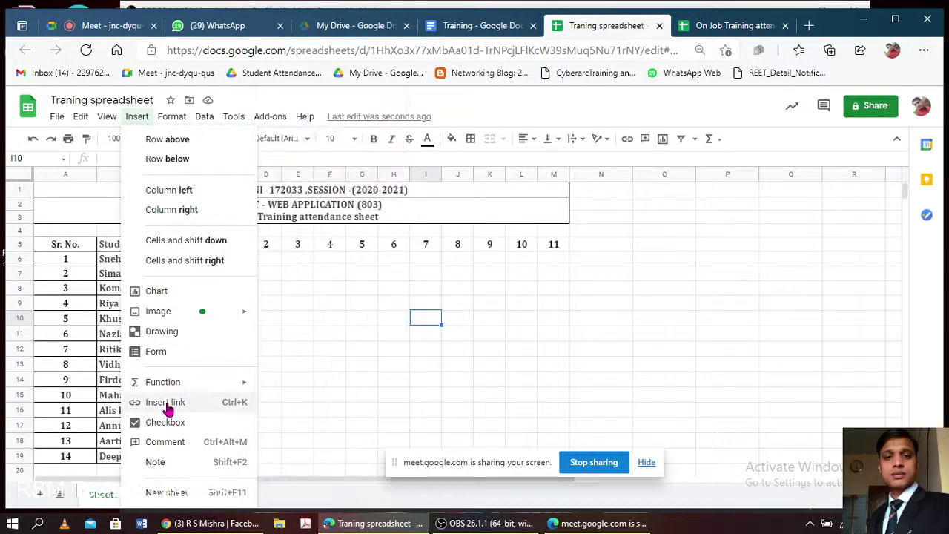
left_click(173, 120)
left_click(173, 121)
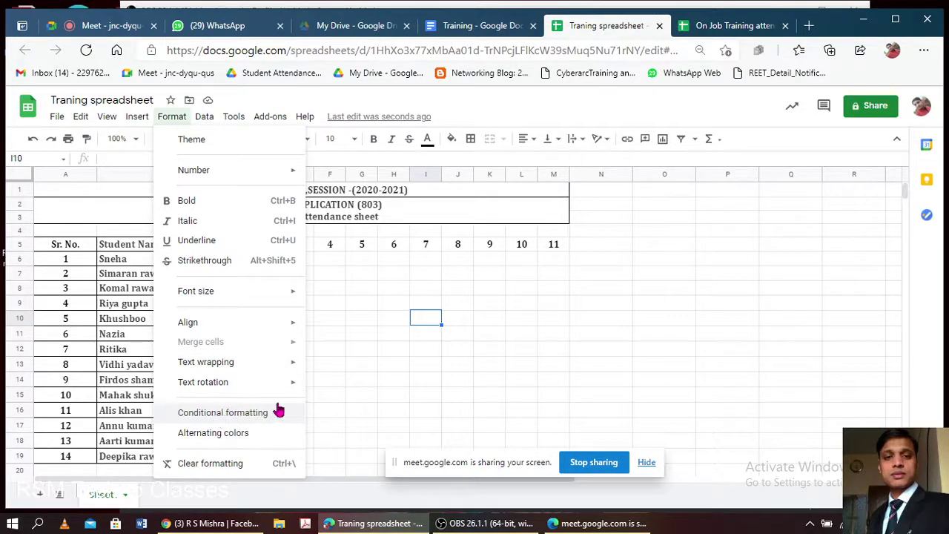
left_click(324, 369)
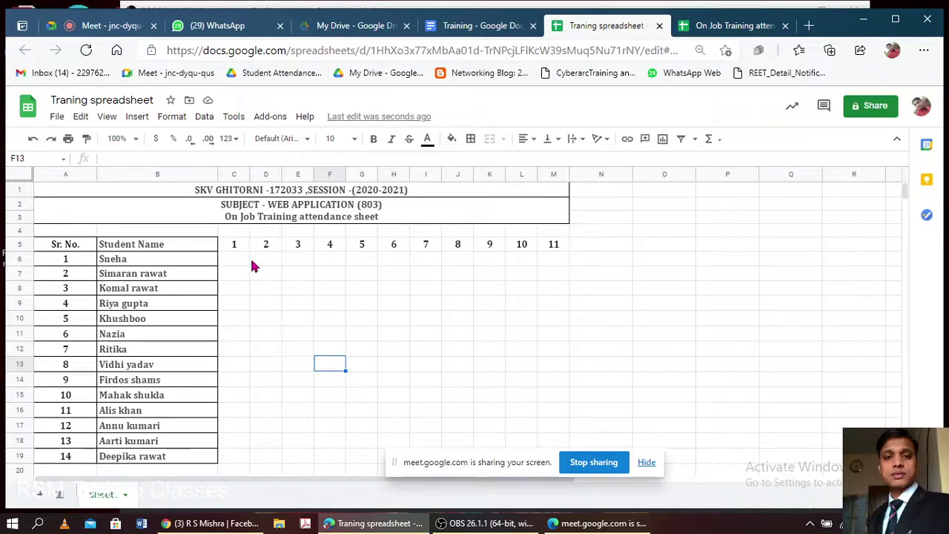
- Replace the 11 in M5 with the heading 'Total', correcting the mistyped 'tOTAL'
left_click(554, 247)
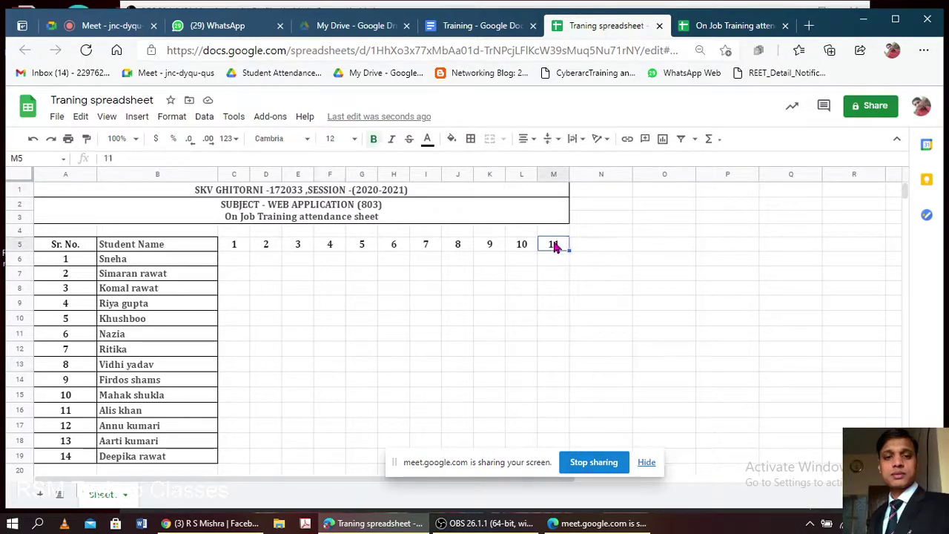
key("Delete")
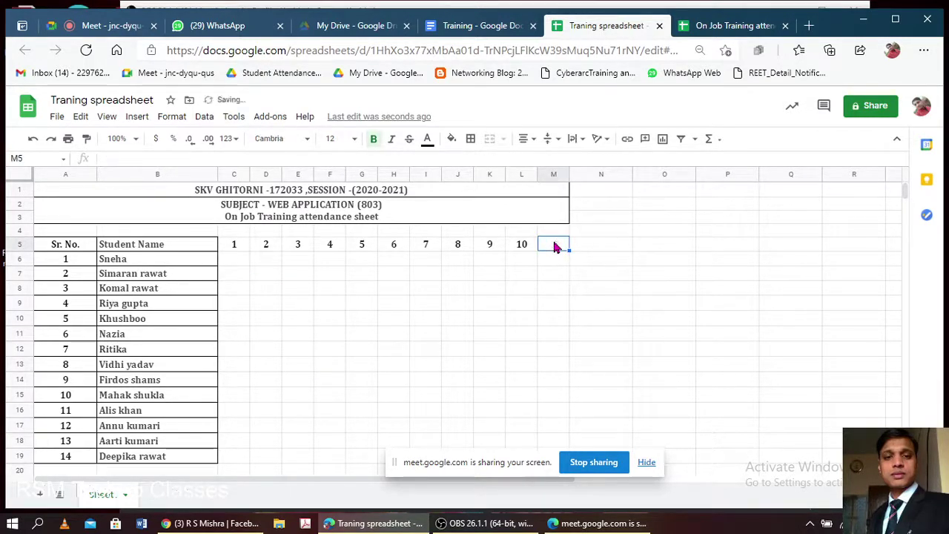
double_click(554, 244)
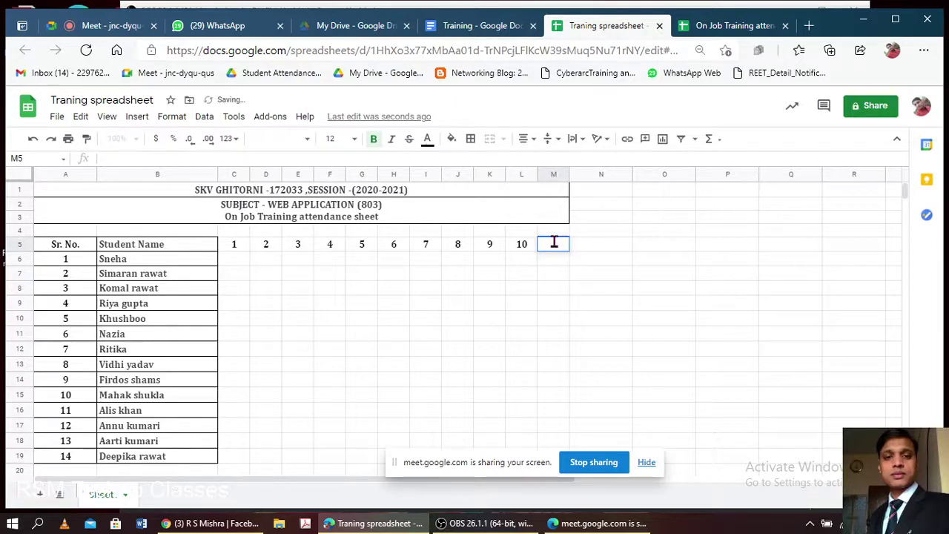
type("tOTAL")
left_click_drag(565, 247, 539, 246)
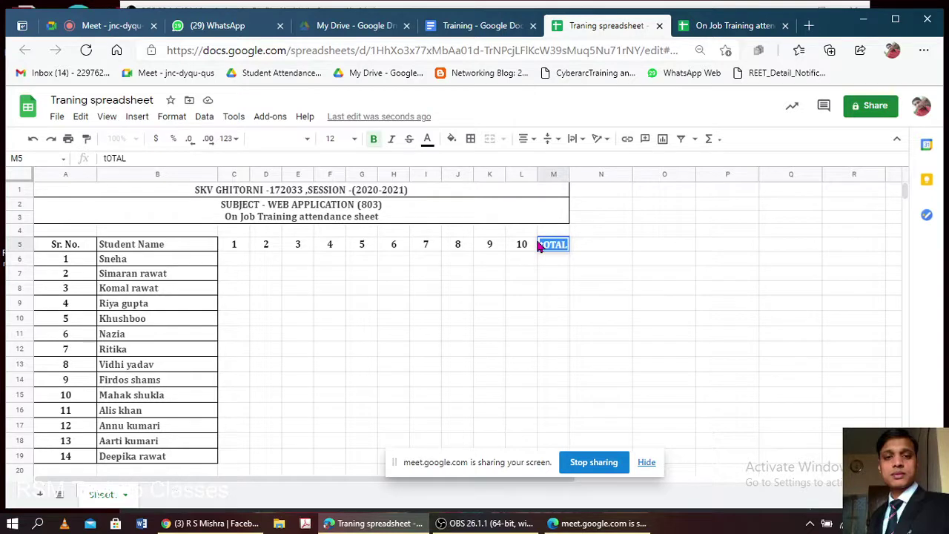
type("To")
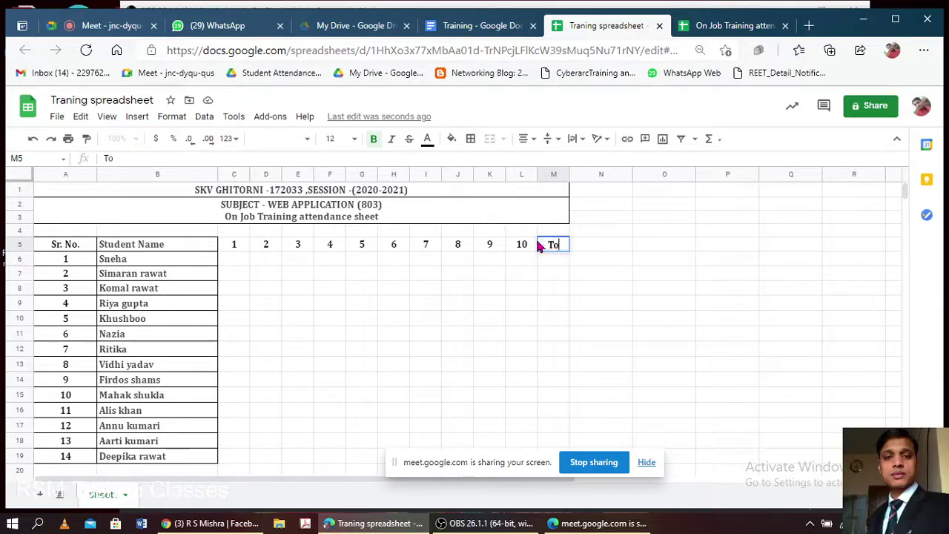
type("tal")
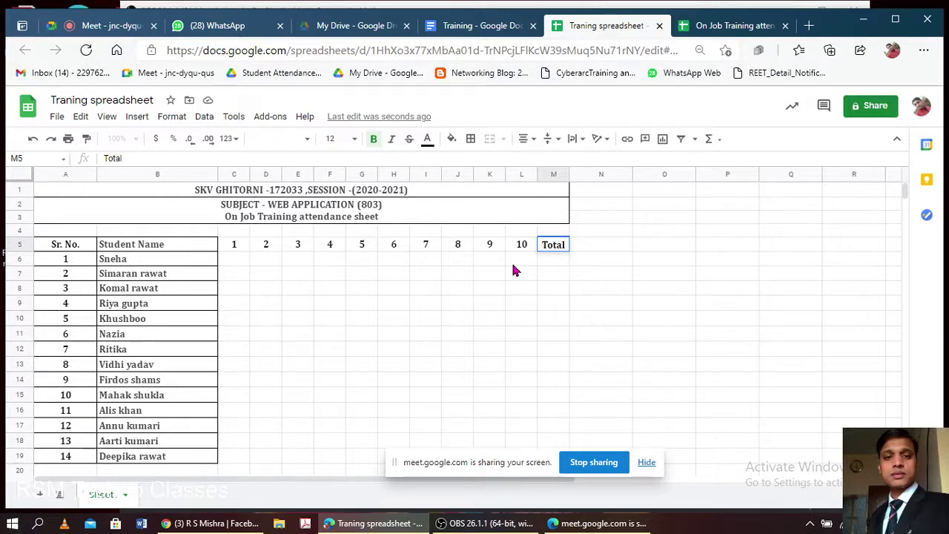
left_click(234, 244)
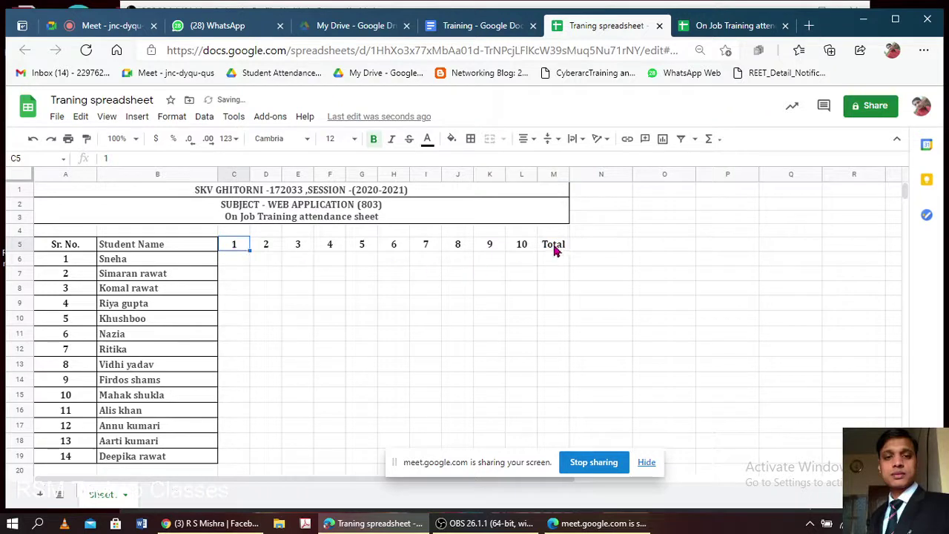
left_click(235, 261)
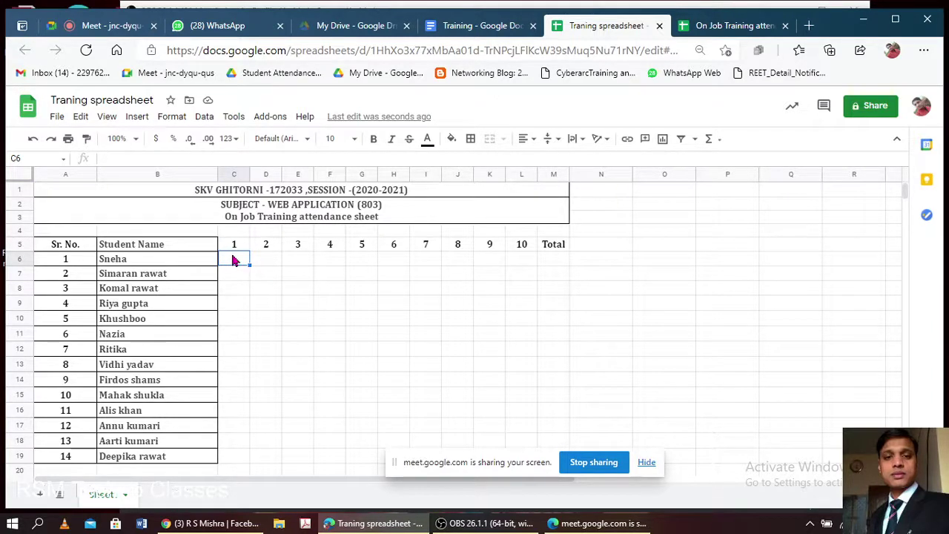
- Select the attendance grid C6:M19 and start a conditional formatting rule for it
scroll(465, 297, "down", 5)
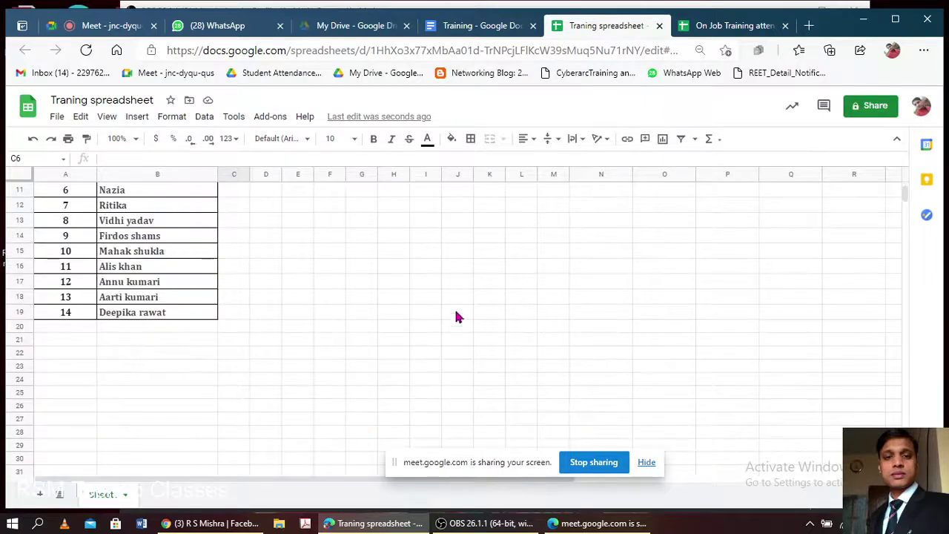
left_click(557, 315, "shift")
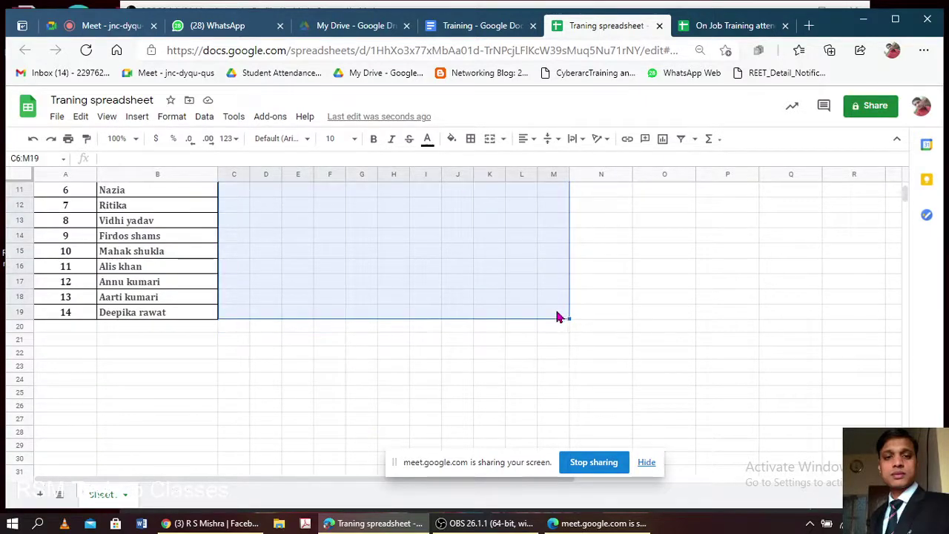
scroll(349, 271, "up", 5)
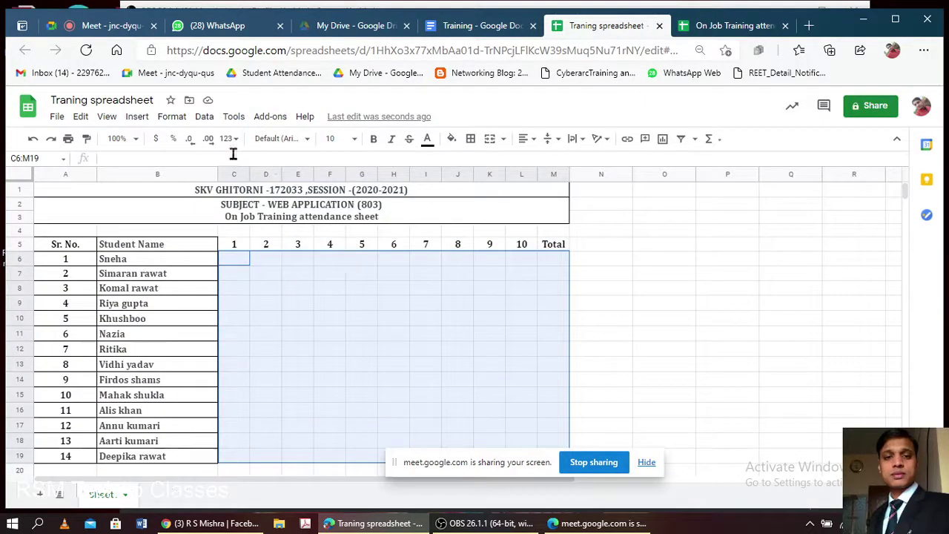
left_click(171, 117)
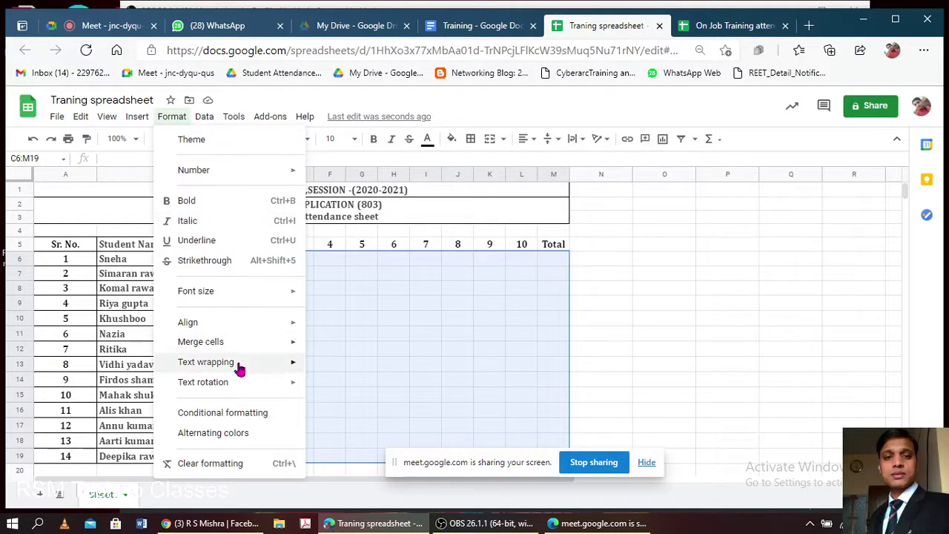
left_click(252, 413)
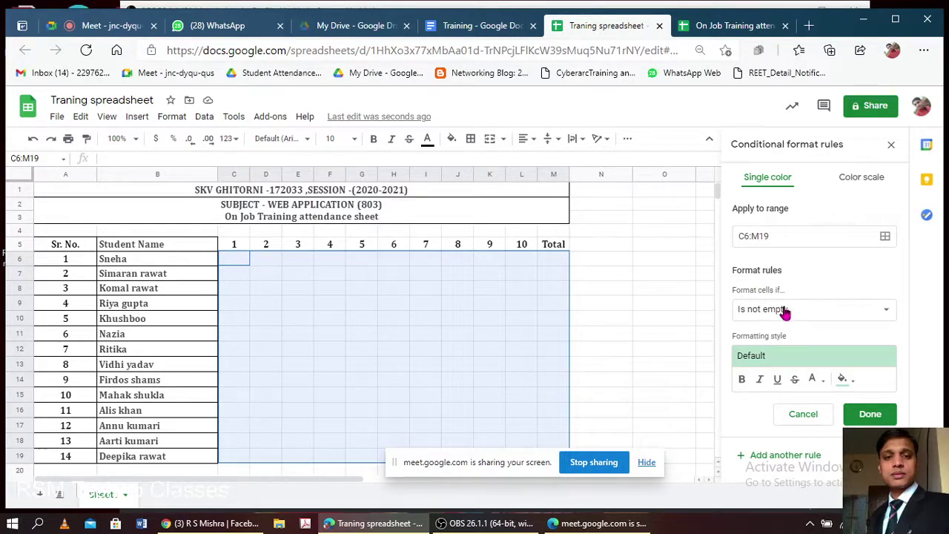
- Set the rule condition to 'Is between' 0 and 5
left_click(819, 314)
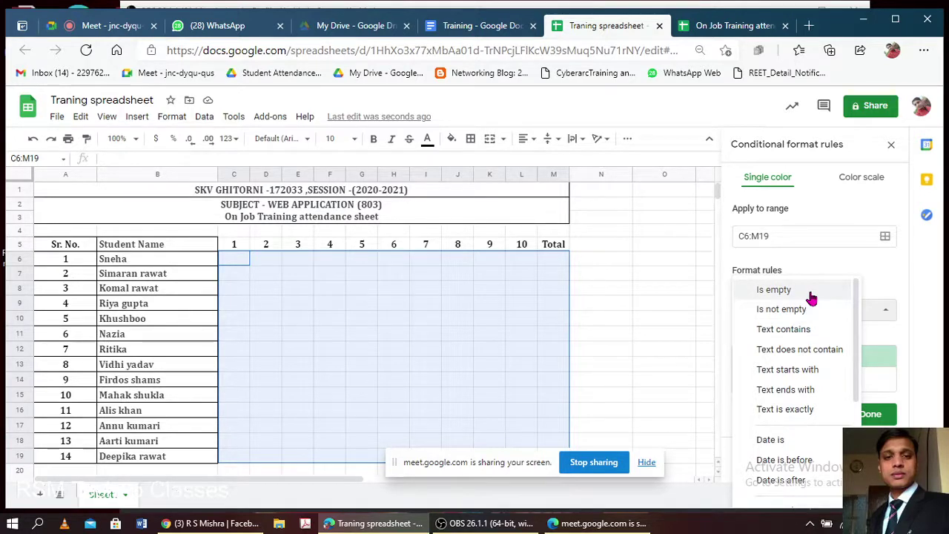
scroll(810, 293, "down", 1)
scroll(810, 292, "up", 1)
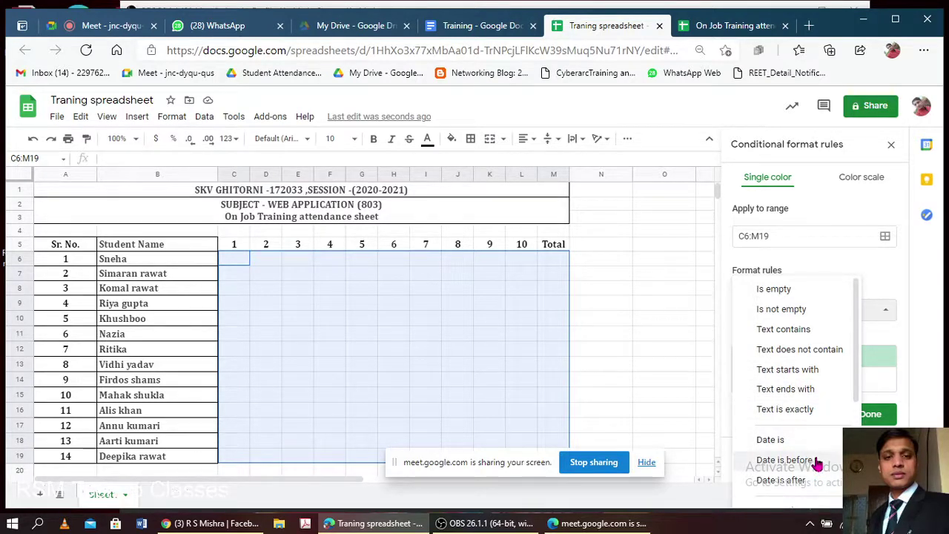
scroll(813, 459, "down", 1)
scroll(816, 462, "down", 2)
scroll(815, 462, "down", 1)
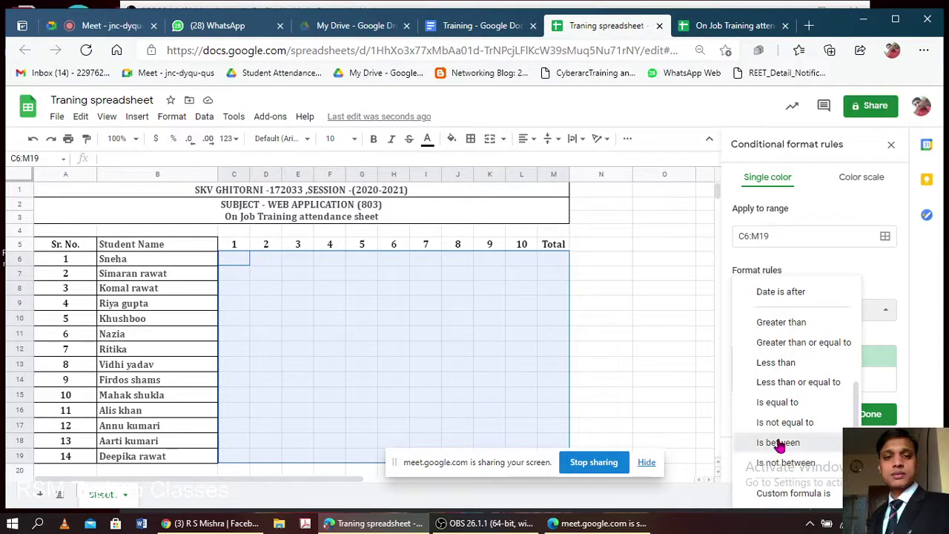
left_click(778, 442)
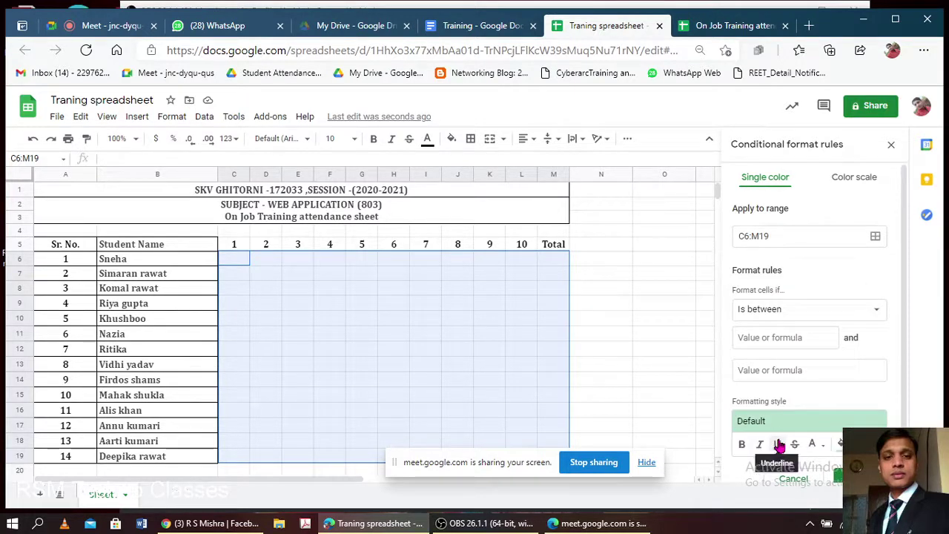
left_click(793, 339)
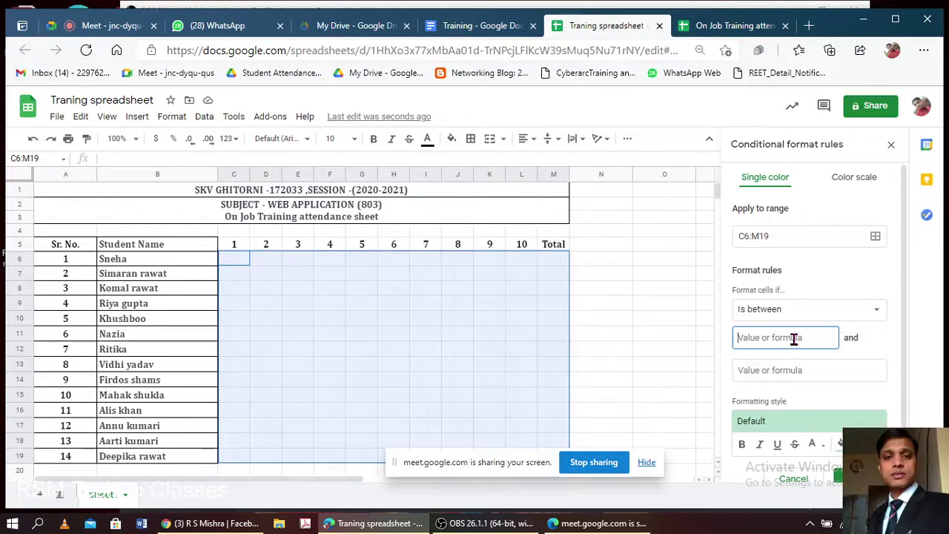
type("0")
left_click(774, 368)
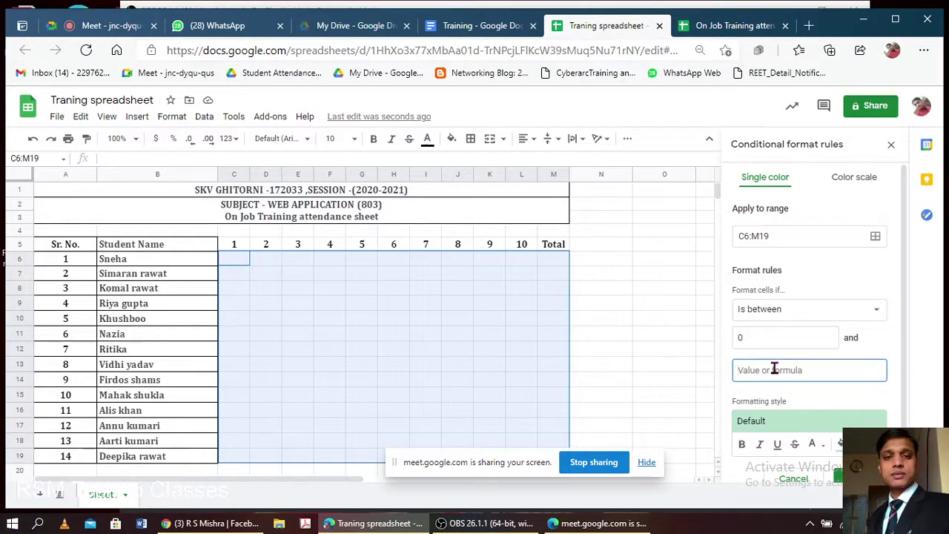
type("5")
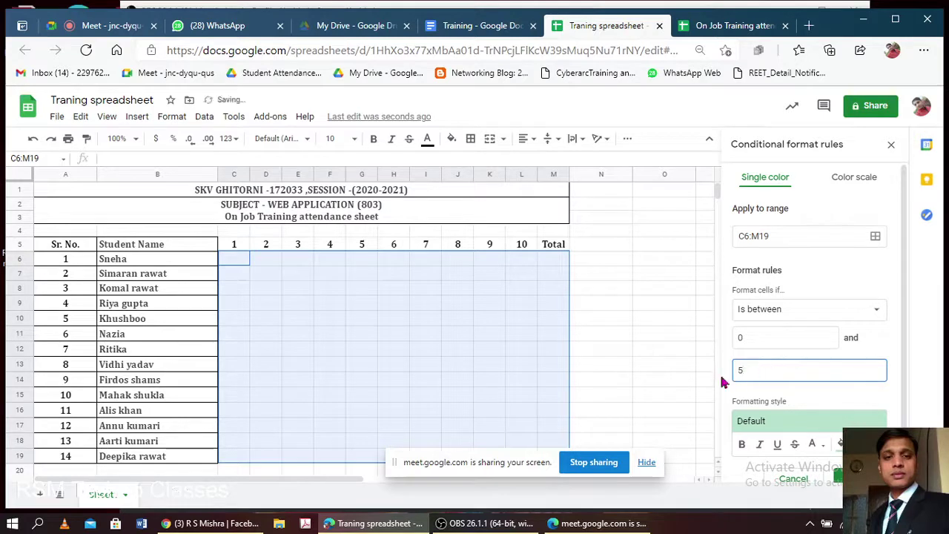
left_click(694, 367)
- Format matching values in bold blue text
scroll(828, 317, "down", 1)
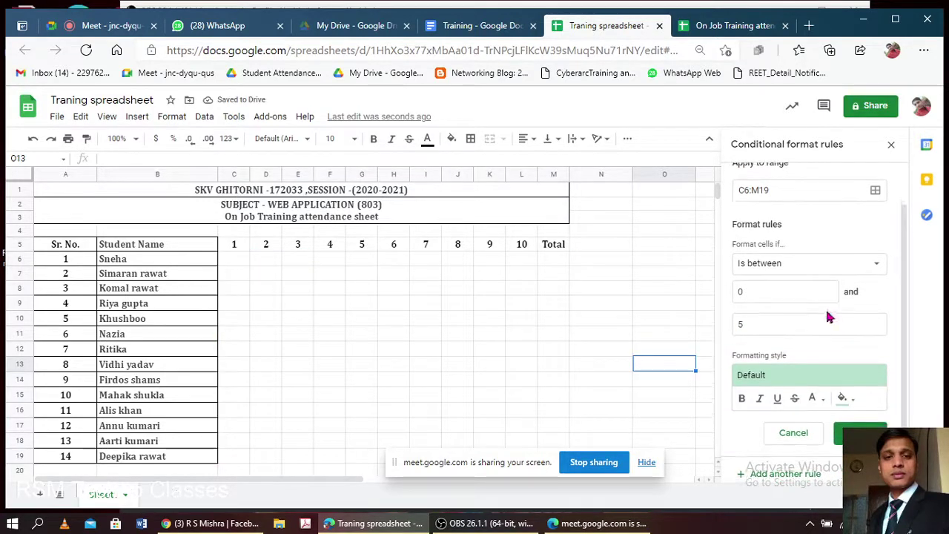
left_click(742, 398)
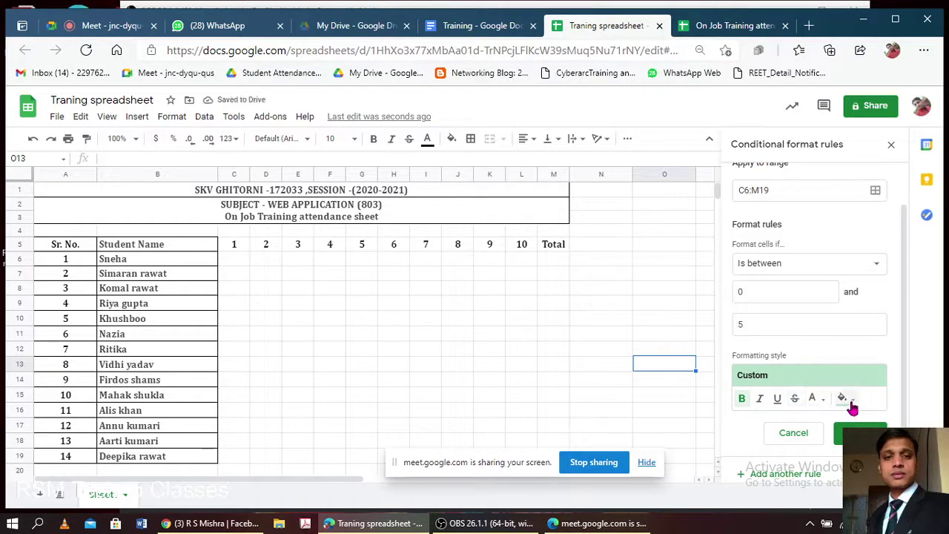
left_click(812, 399)
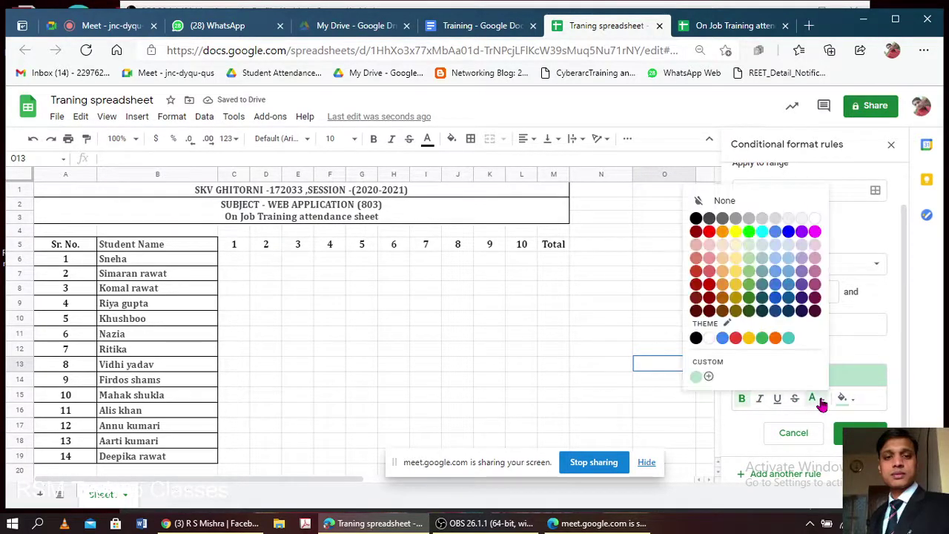
left_click(788, 232)
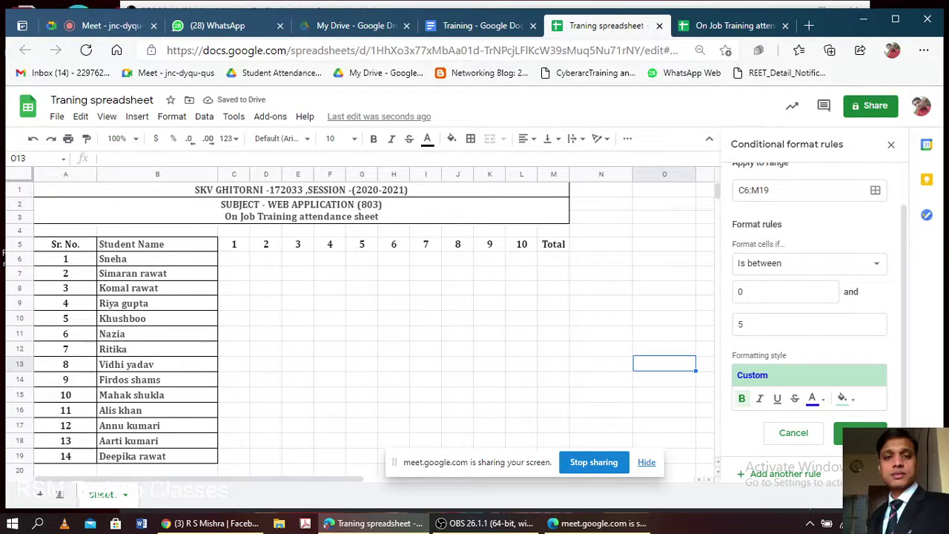
- Save the 0–5 rule, then test it by entering 6 in C6 and clearing it
left_click(860, 433)
left_click(536, 350)
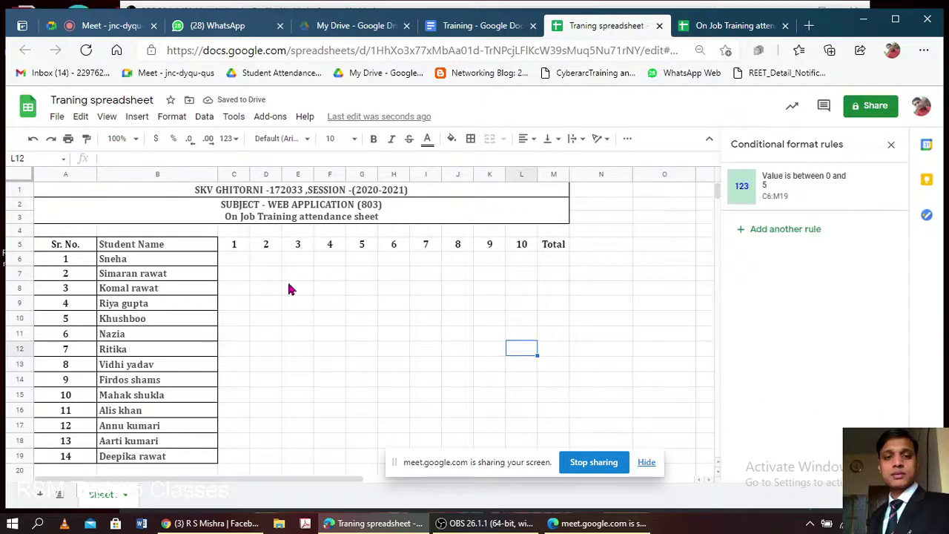
left_click(239, 265)
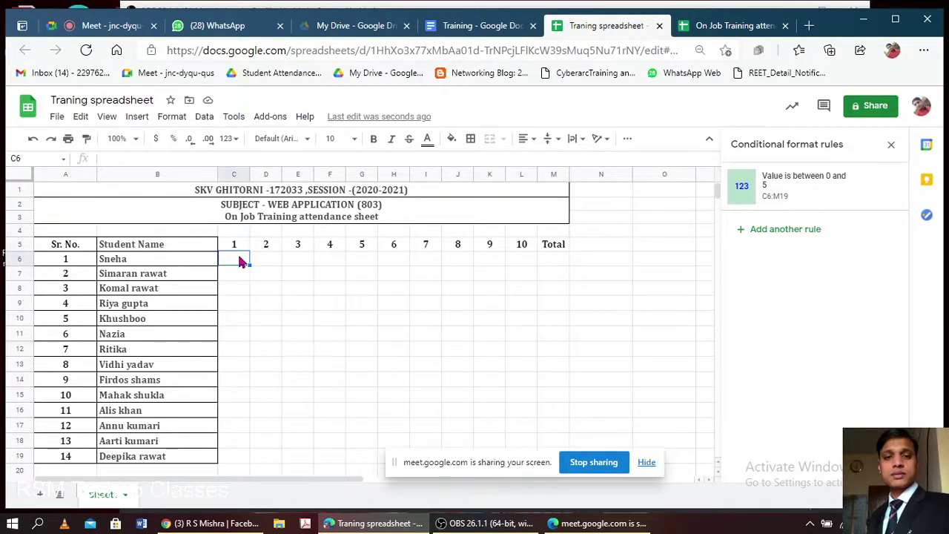
type("6")
key("Return")
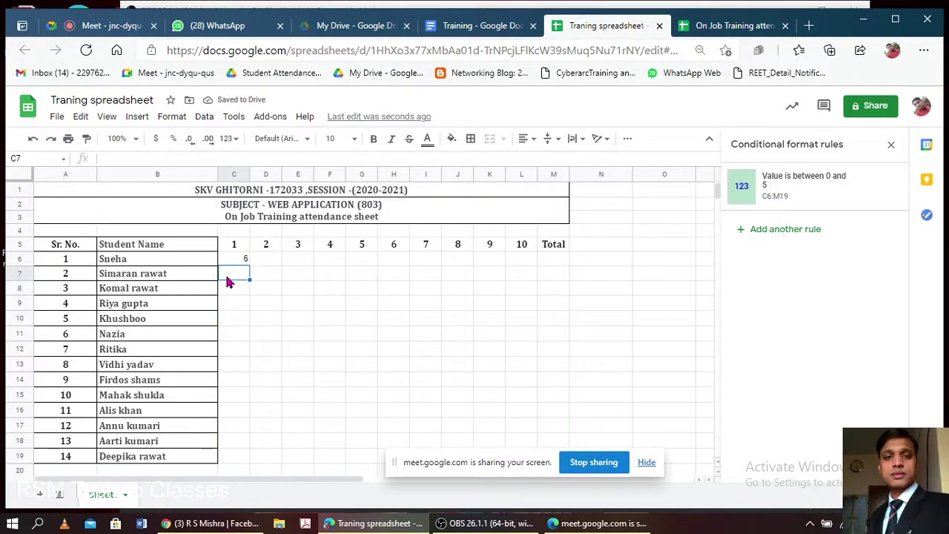
left_click(236, 256)
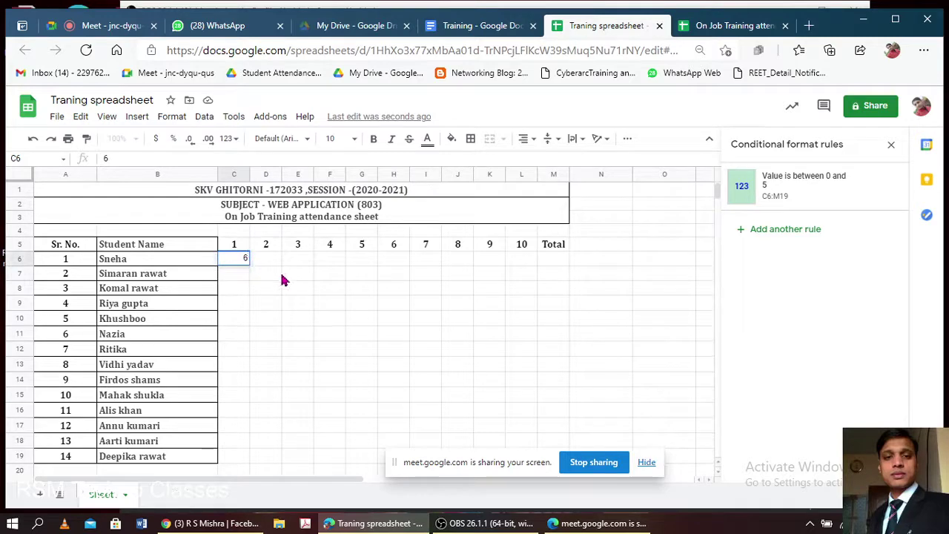
key("Delete")
left_click(300, 287)
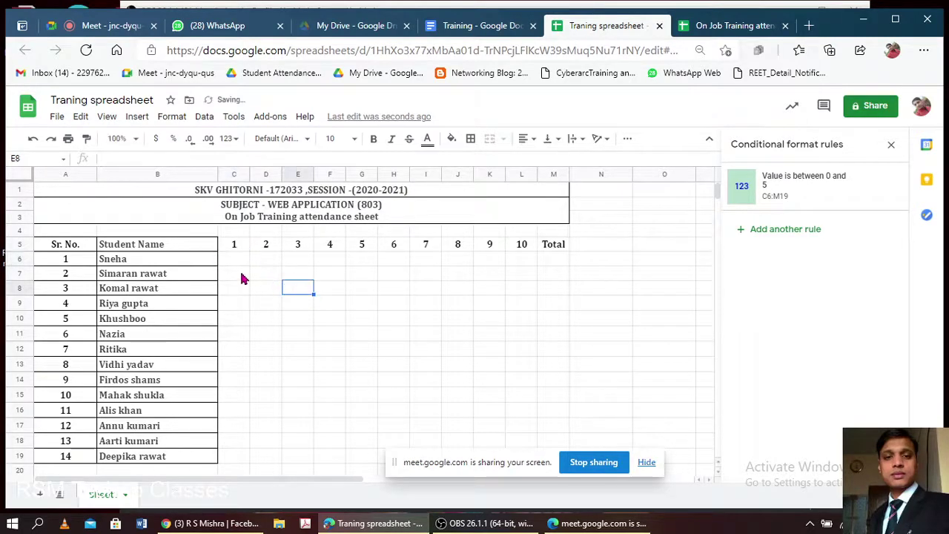
- Reselect C6:M19, re-save the 0–5 rule, and switch to the WhatsApp tab
left_click(232, 263)
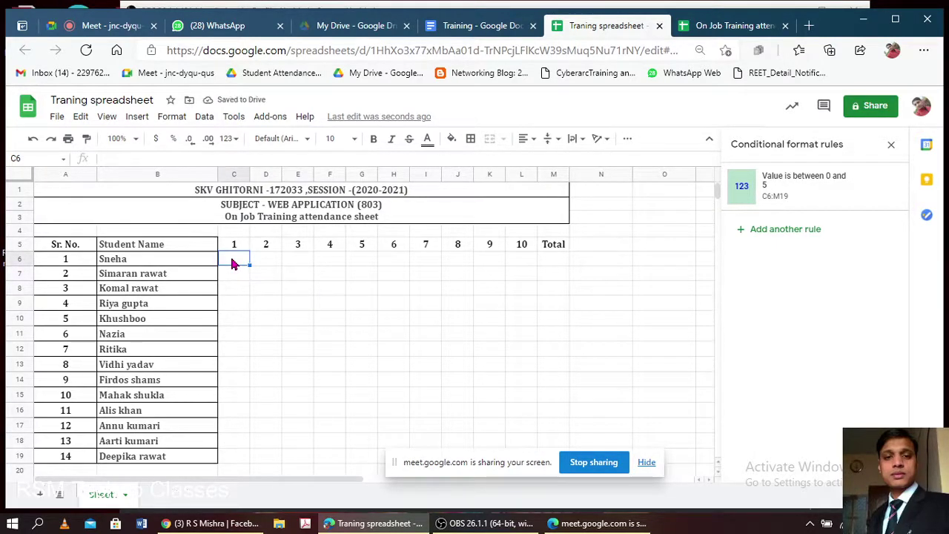
scroll(536, 307, "down", 3)
left_click(556, 317, "shift")
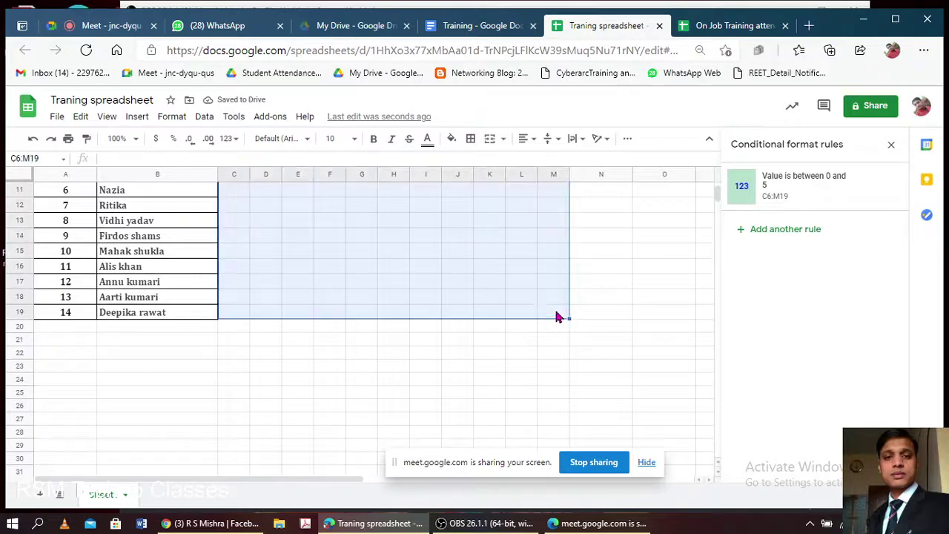
scroll(554, 315, "up", 3)
scroll(554, 315, "up", 2)
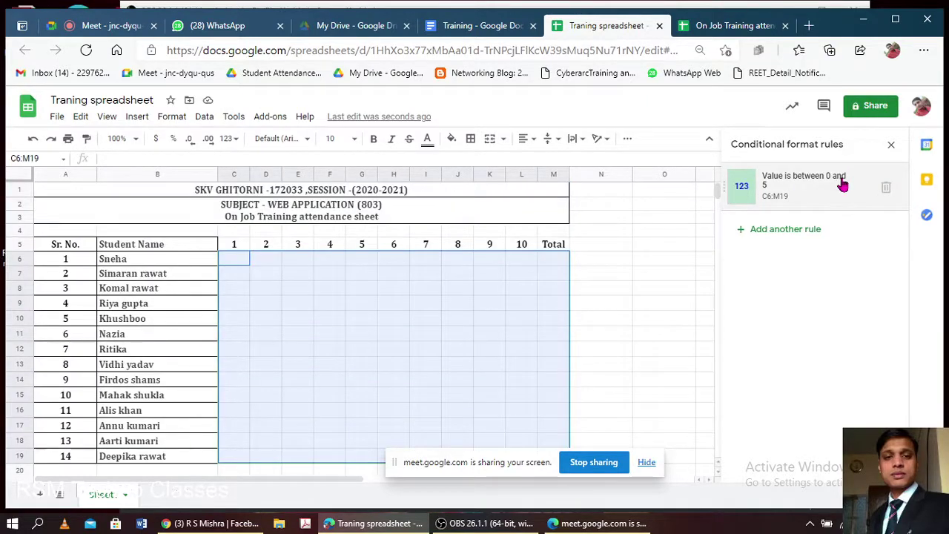
left_click(815, 185)
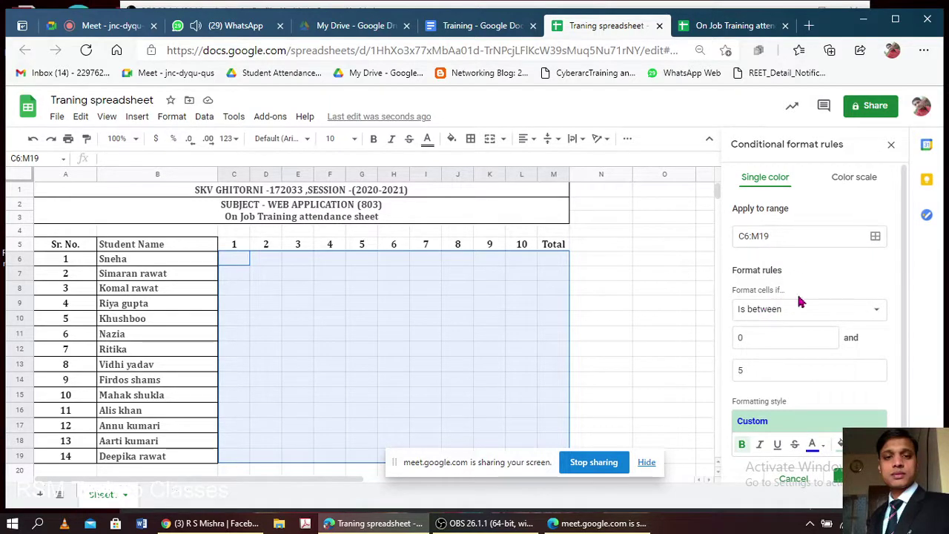
scroll(838, 315, "down", 2)
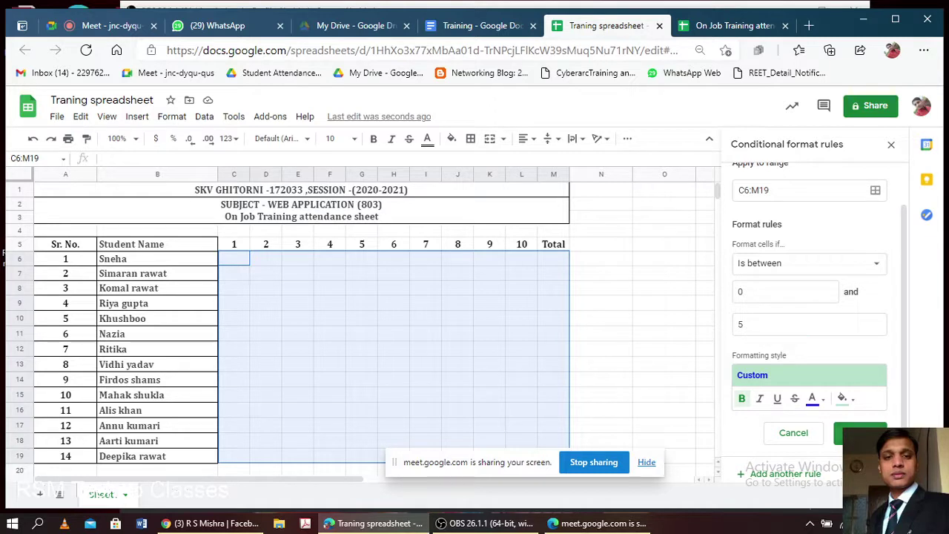
left_click(860, 432)
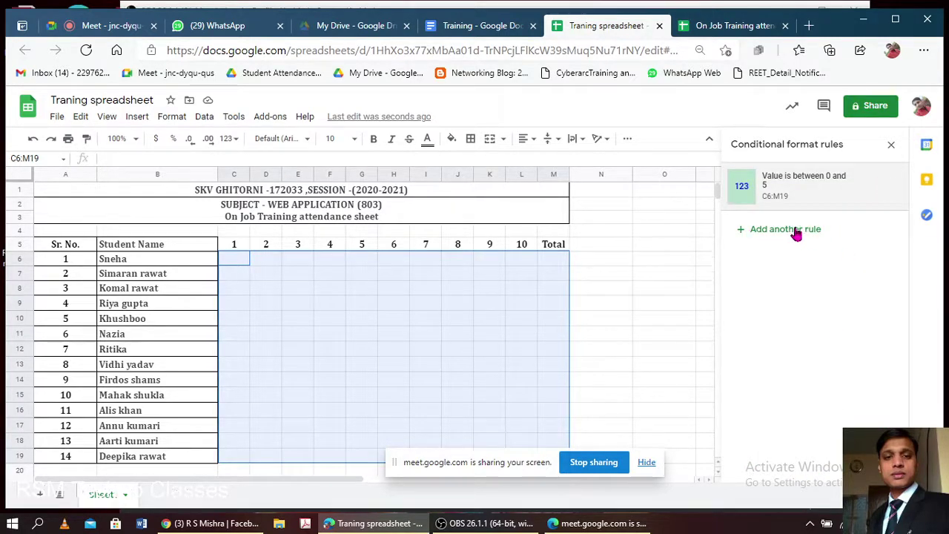
left_click(178, 27)
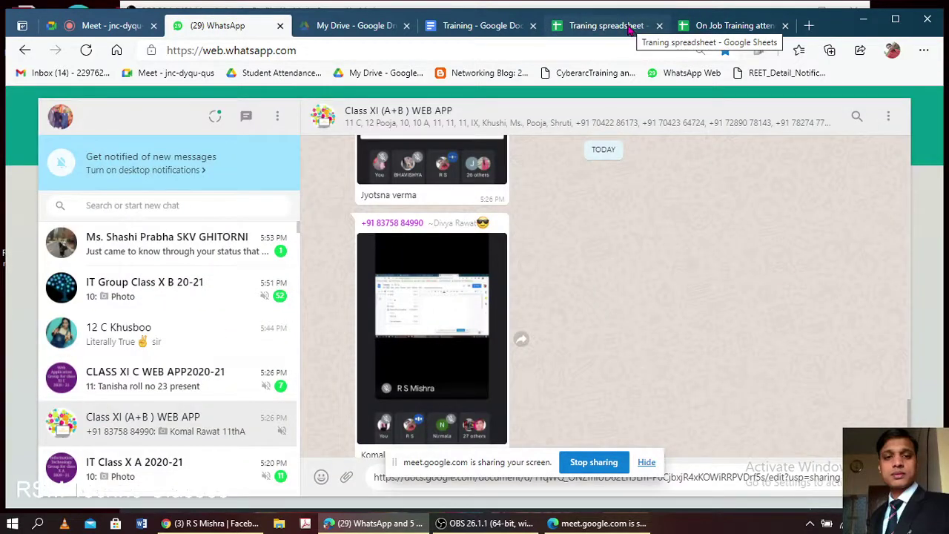
- Return from WhatsApp Web to the Training spreadsheet tab
left_click(628, 28)
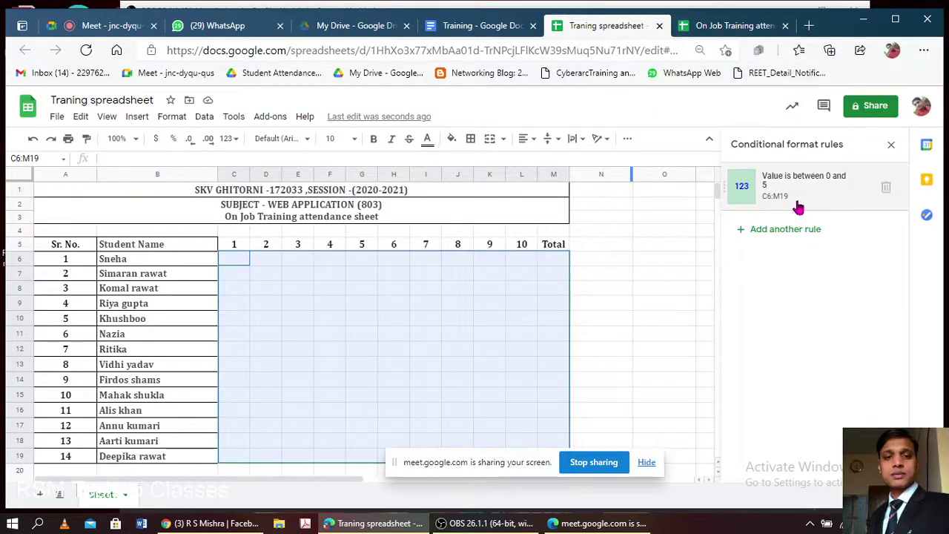
mouse_move(815, 185)
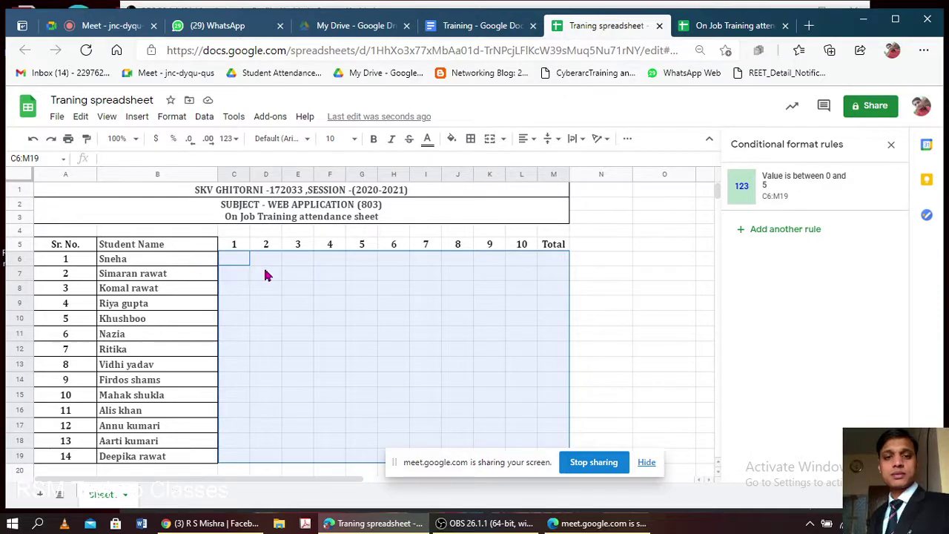
- Select the Total cell M6 and add another conditional formatting rule
left_click(242, 259)
scroll(539, 275, "down", 1)
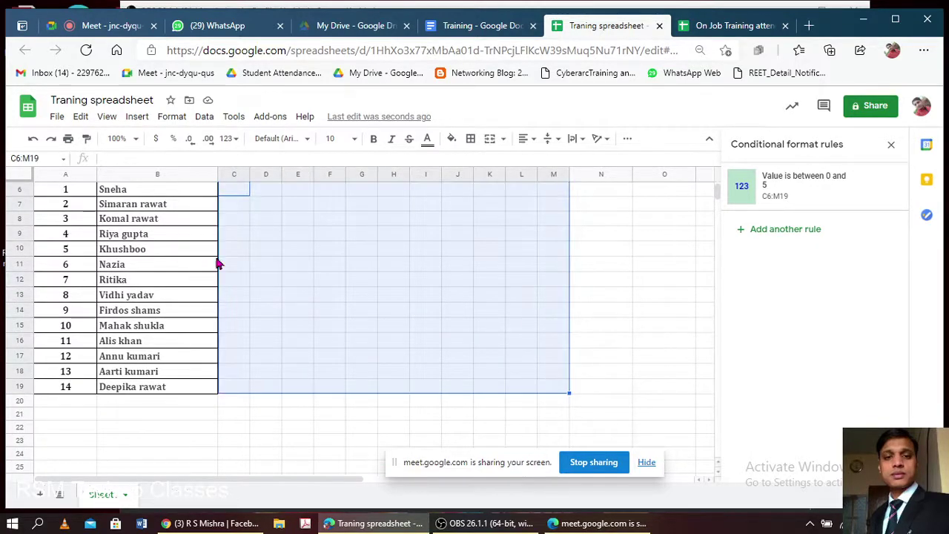
scroll(245, 252, "up", 1)
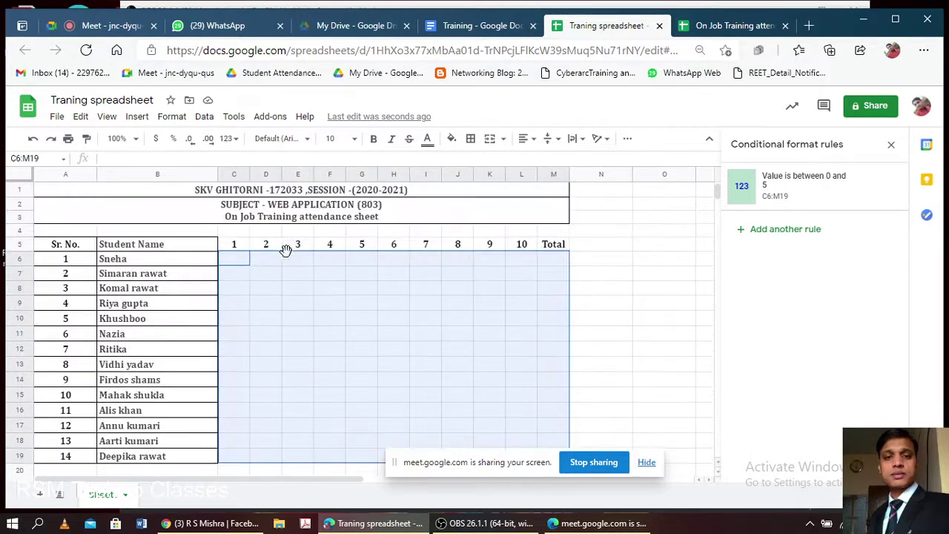
left_click(548, 264)
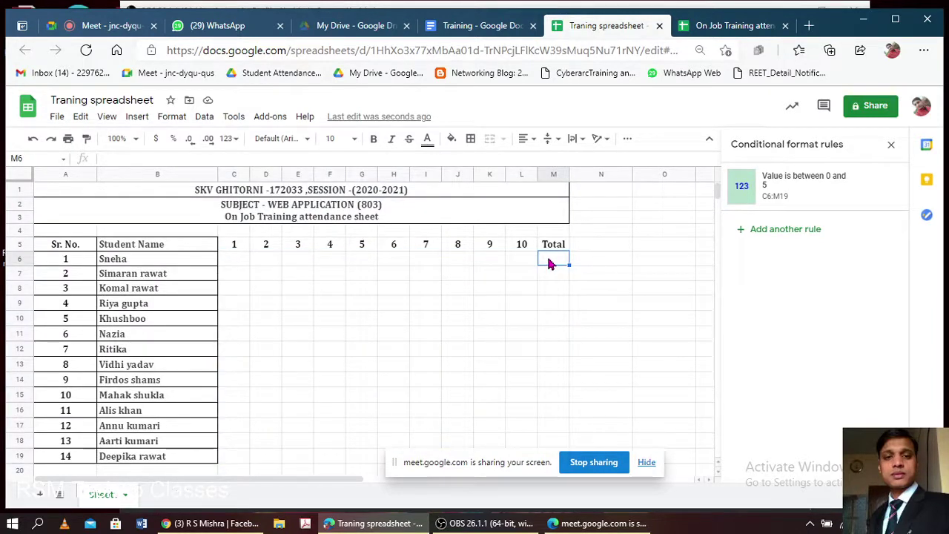
left_click(748, 231)
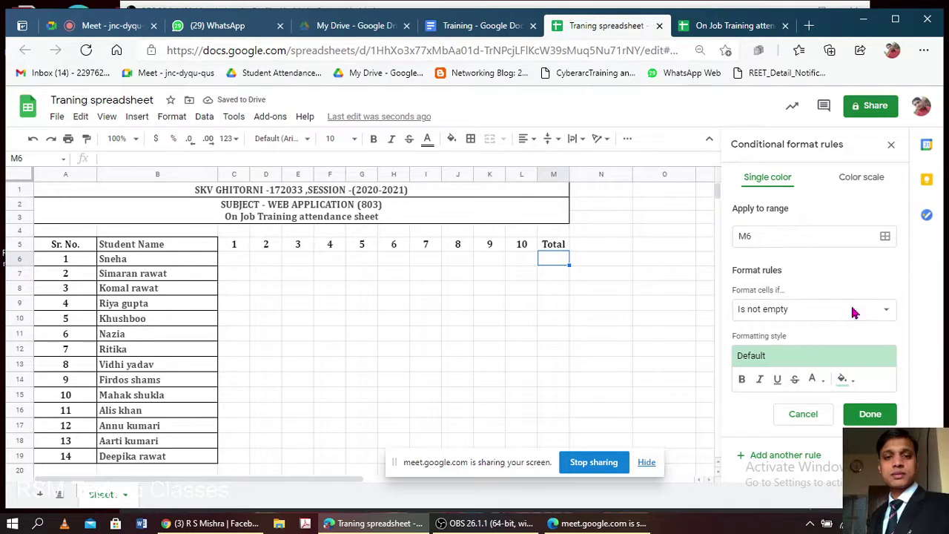
- Set the M6 rule to 'Less than or equal to' 50 and save it
left_click(852, 312)
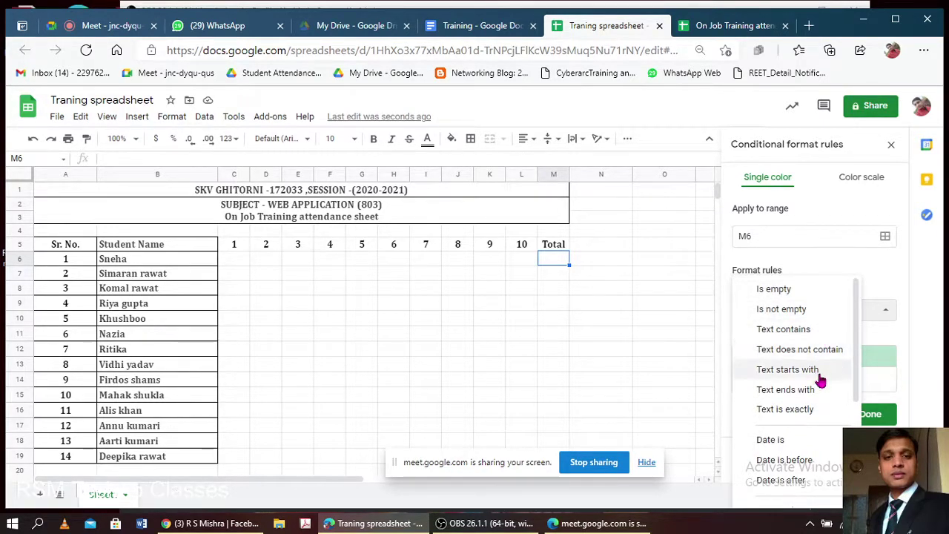
scroll(810, 443, "down", 1)
scroll(808, 437, "down", 1)
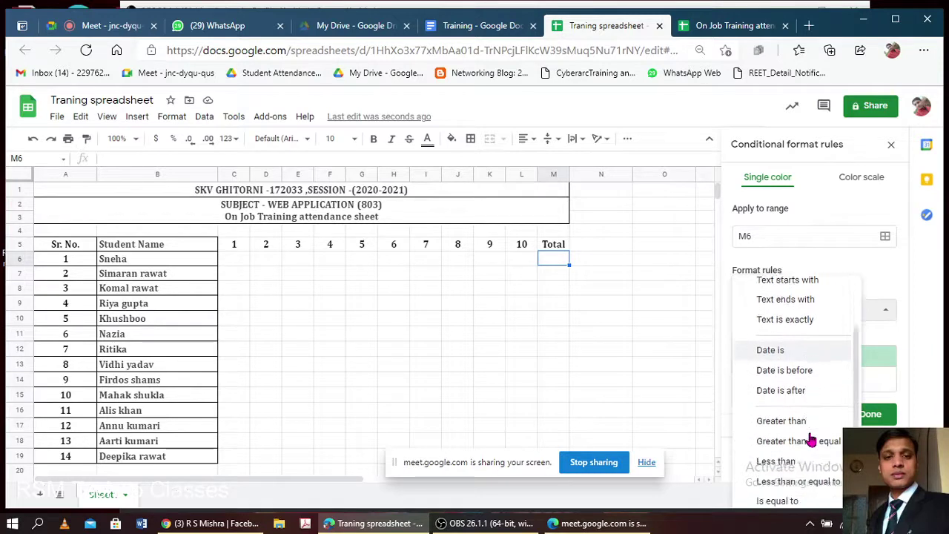
scroll(823, 427, "down", 1)
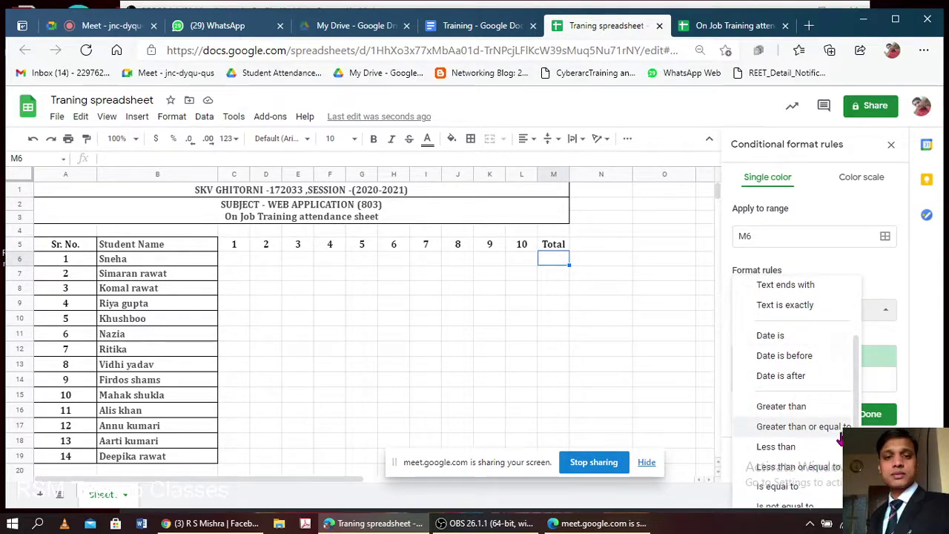
scroll(838, 426, "down", 1)
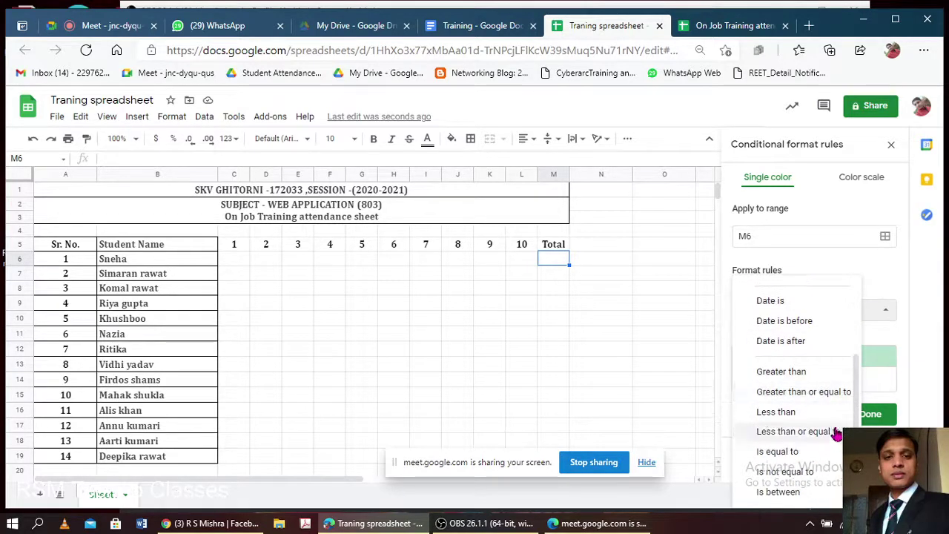
left_click(796, 432)
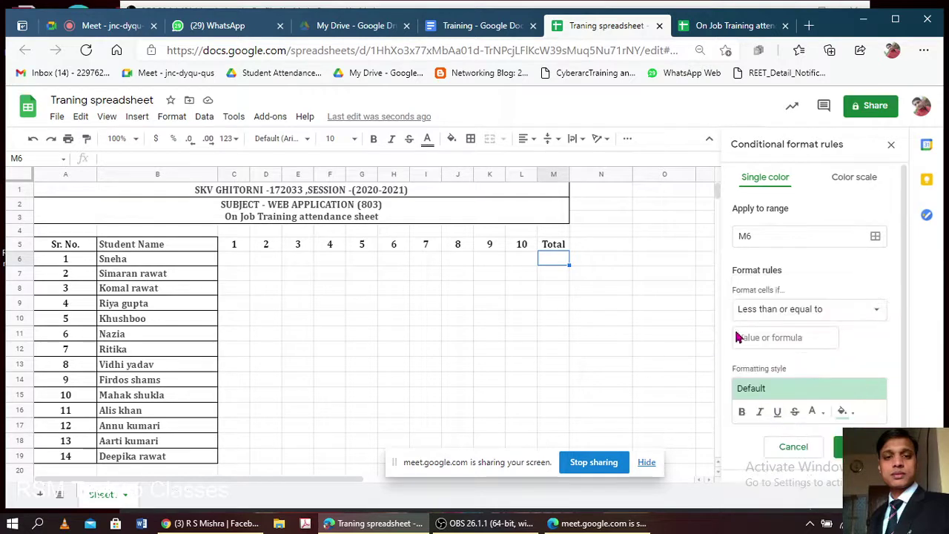
left_click(787, 337)
type("5")
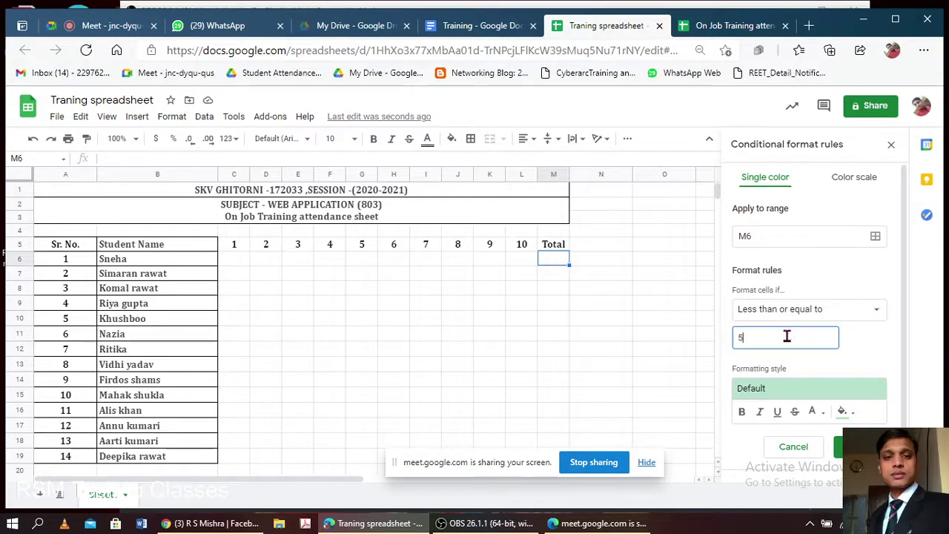
type("0")
left_click(850, 362)
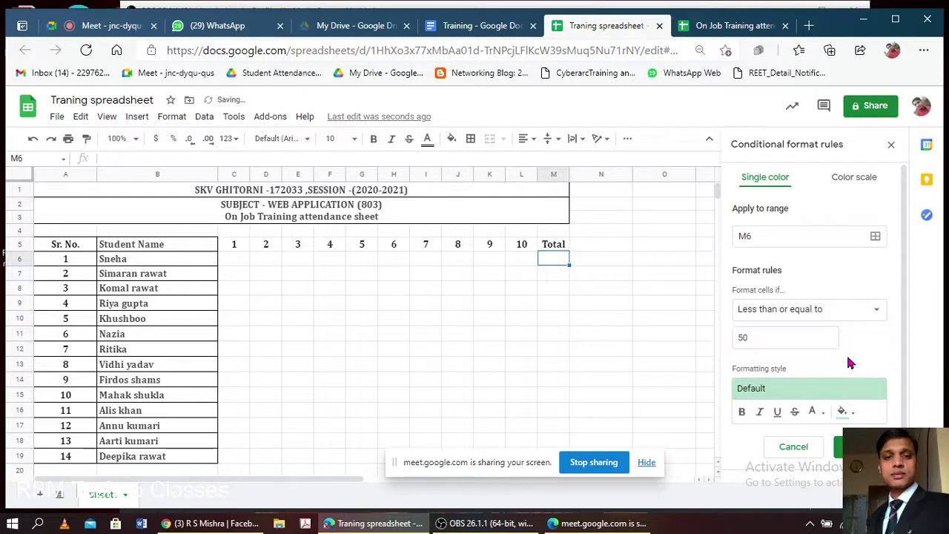
left_click(838, 447)
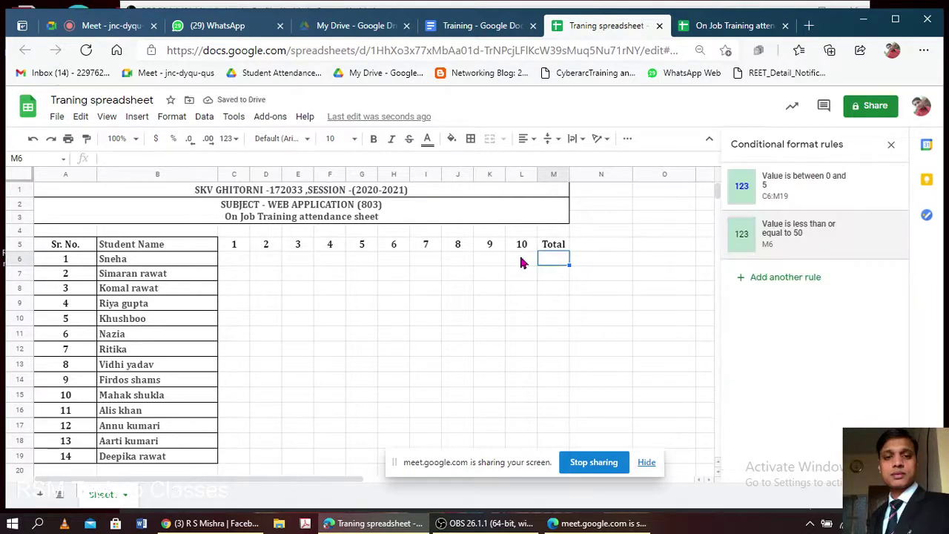
- Add a rule on C6 for values less than or equal to 5
left_click(228, 263)
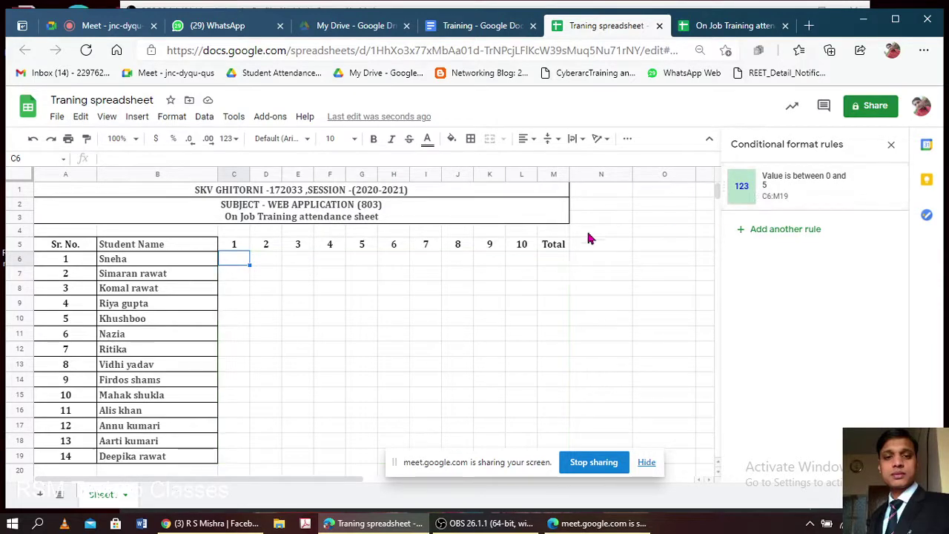
left_click(760, 232)
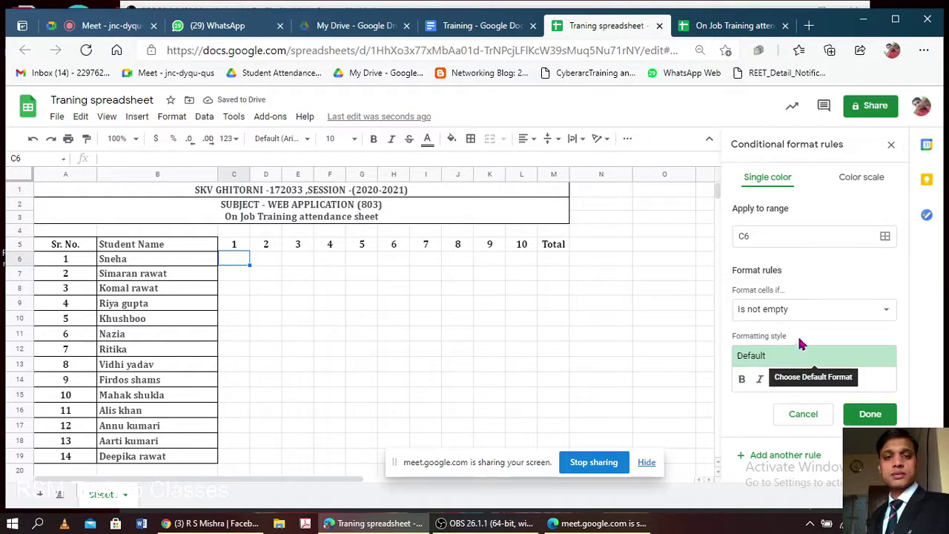
left_click(830, 311)
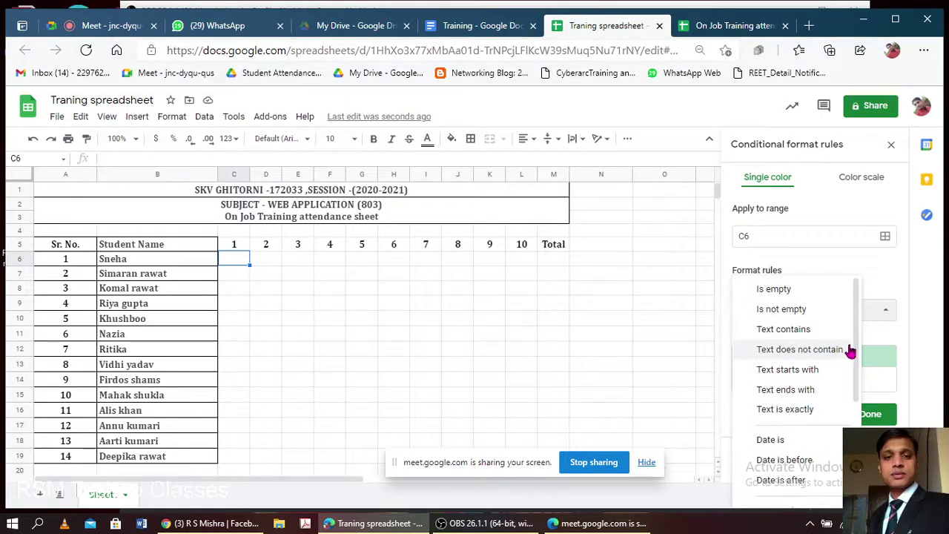
left_click_drag(857, 353, 860, 461)
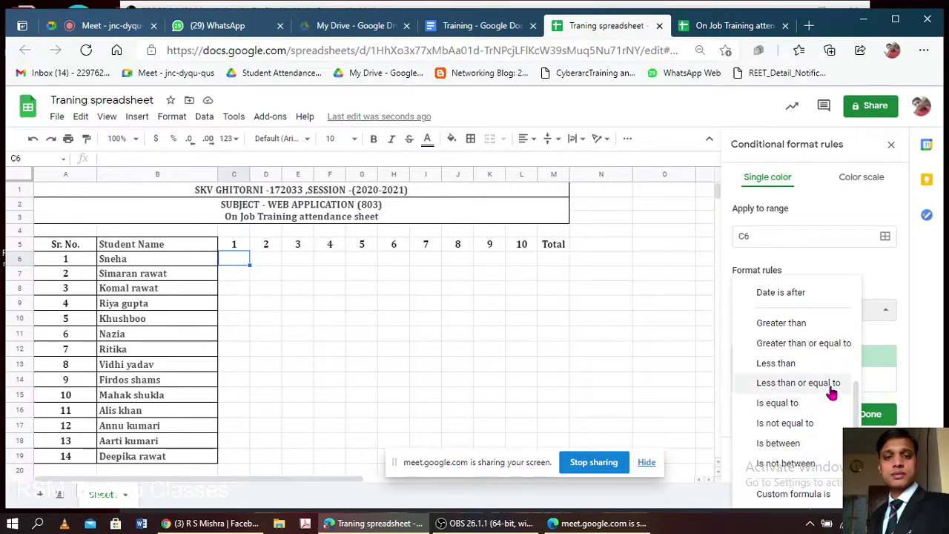
left_click(830, 384)
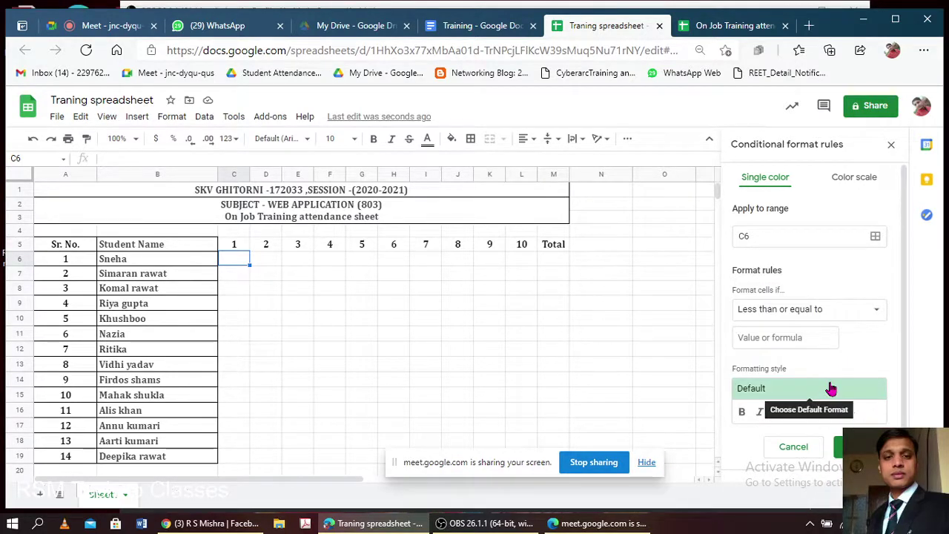
left_click(813, 339)
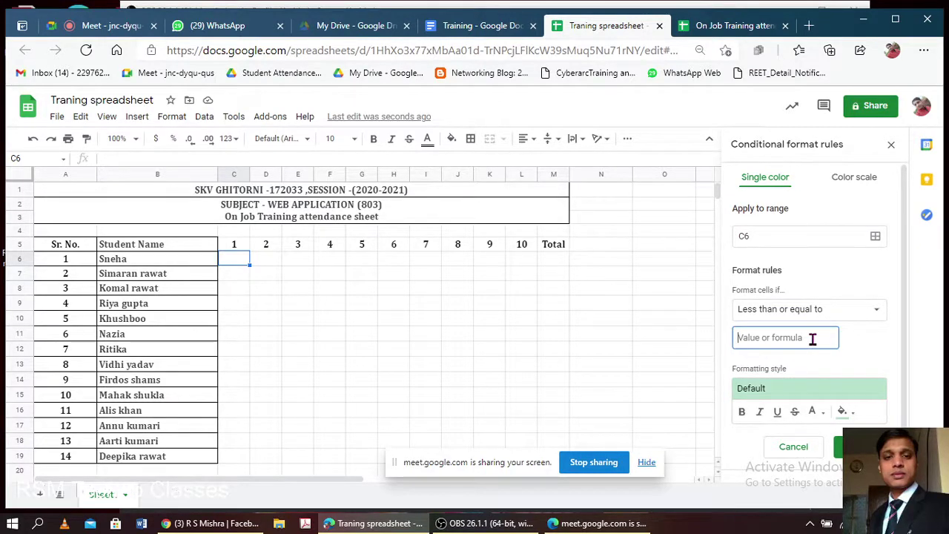
type("5")
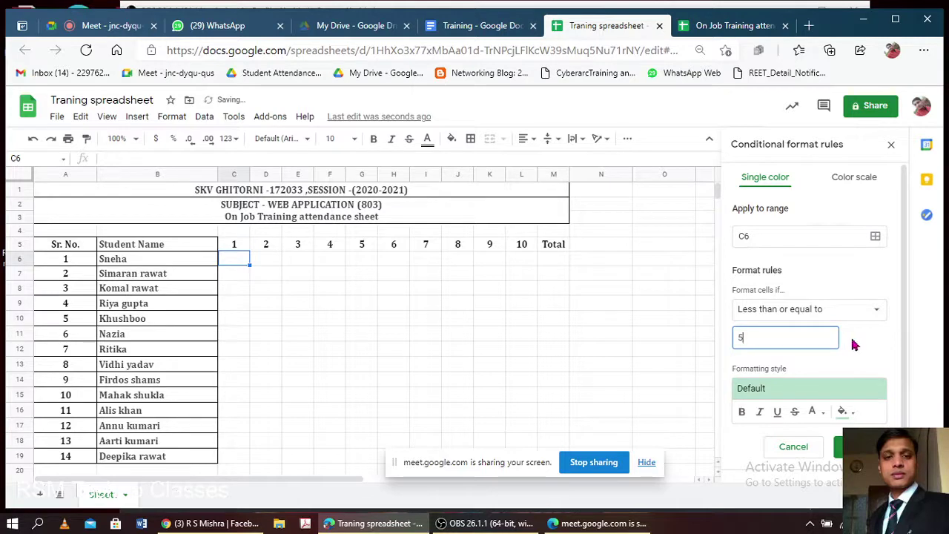
left_click(852, 343)
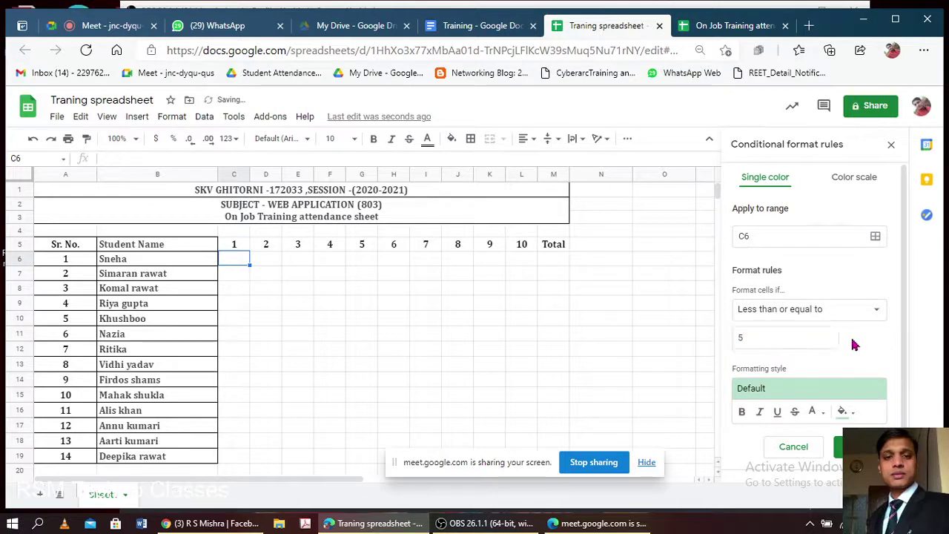
- Give the rule blue text, save it, and reselect C6
left_click(825, 414)
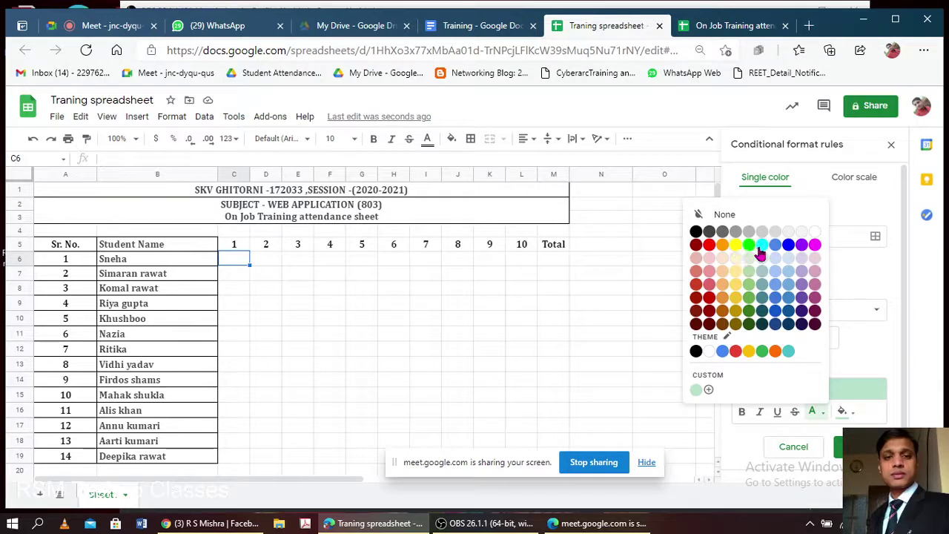
left_click(788, 245)
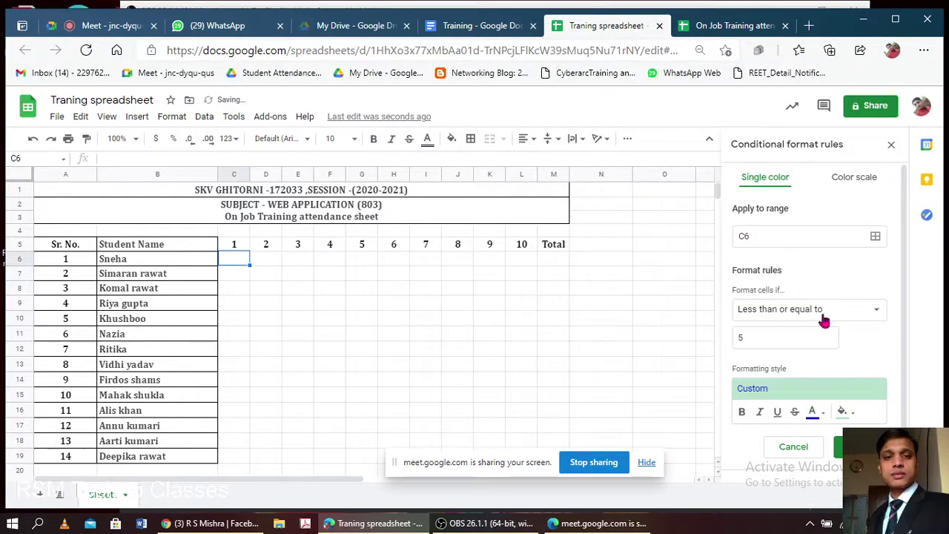
left_click(844, 447)
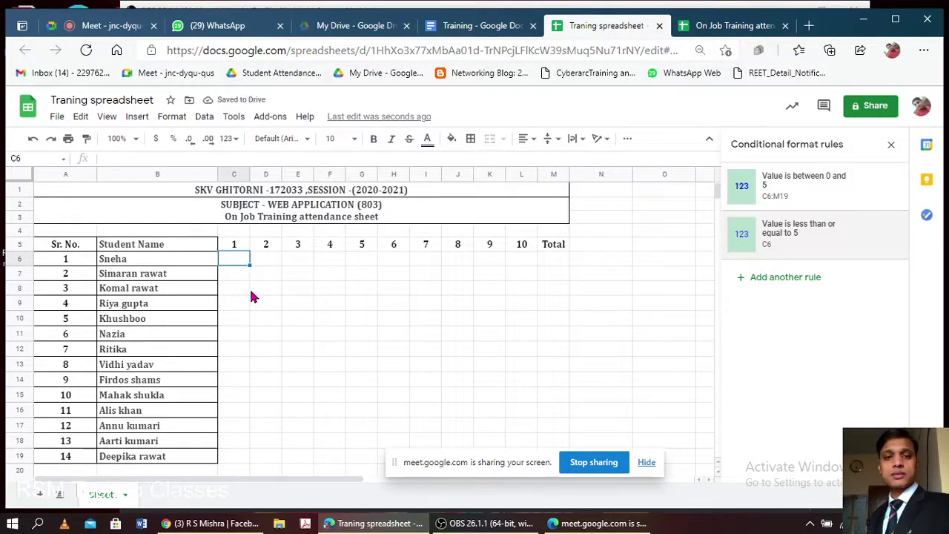
left_click(249, 291)
left_click(241, 258)
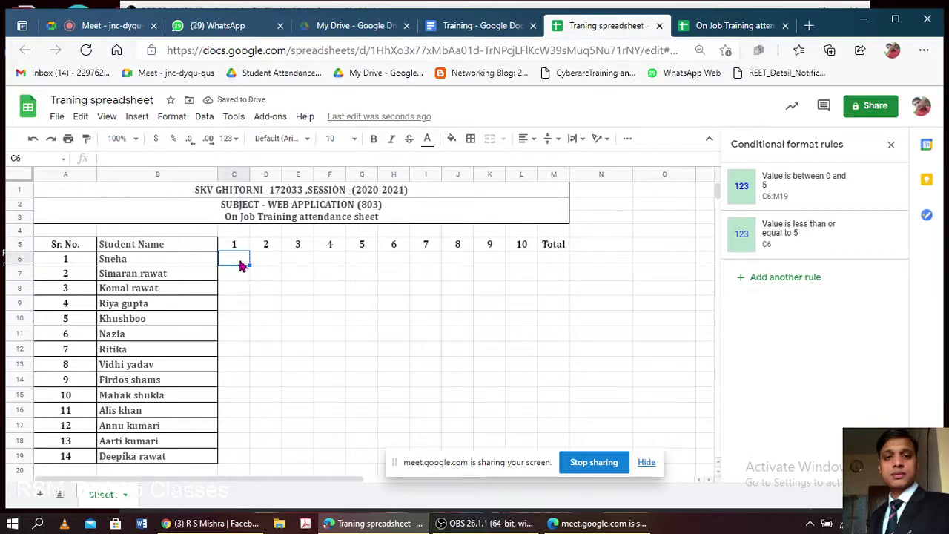
- Enter test values 6 in C6, 5 in D6 and 54 in M6
type("6")
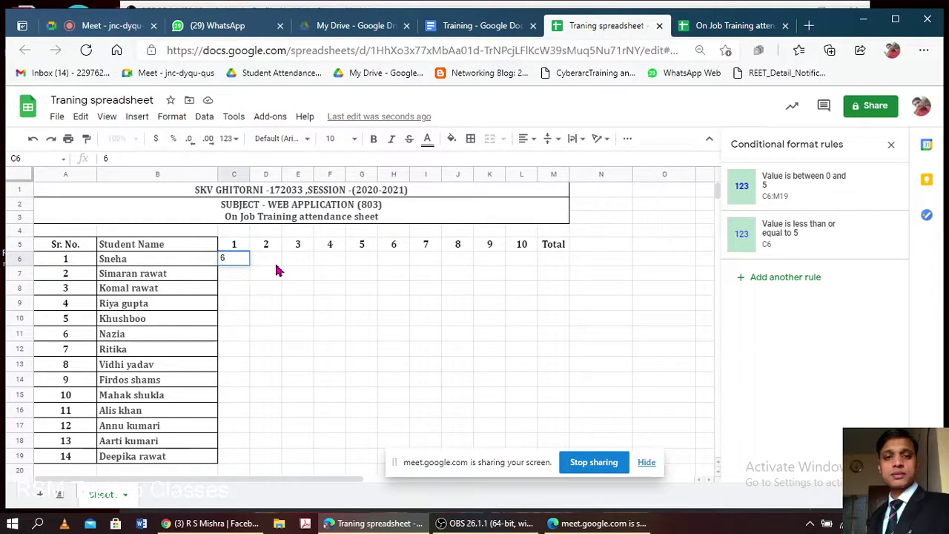
key("Tab")
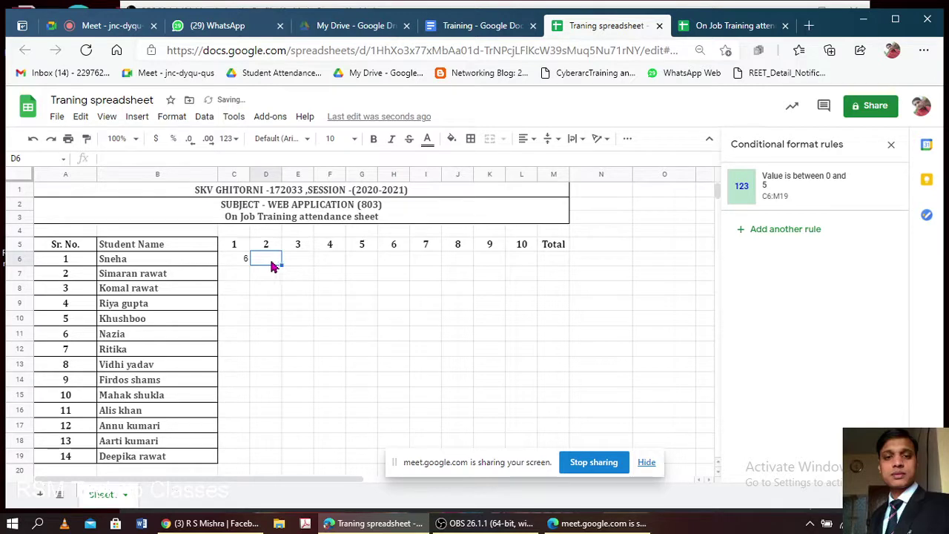
type("5")
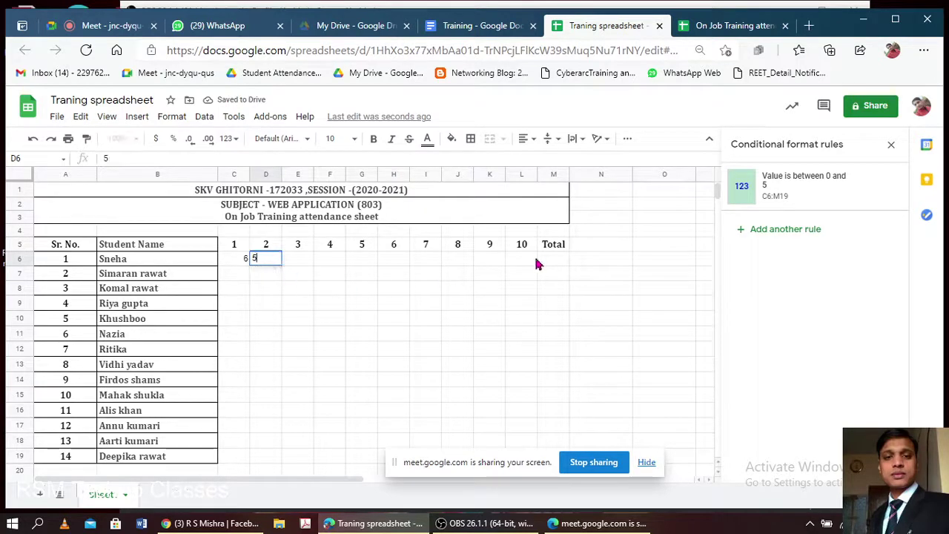
left_click(562, 252)
double_click(558, 258)
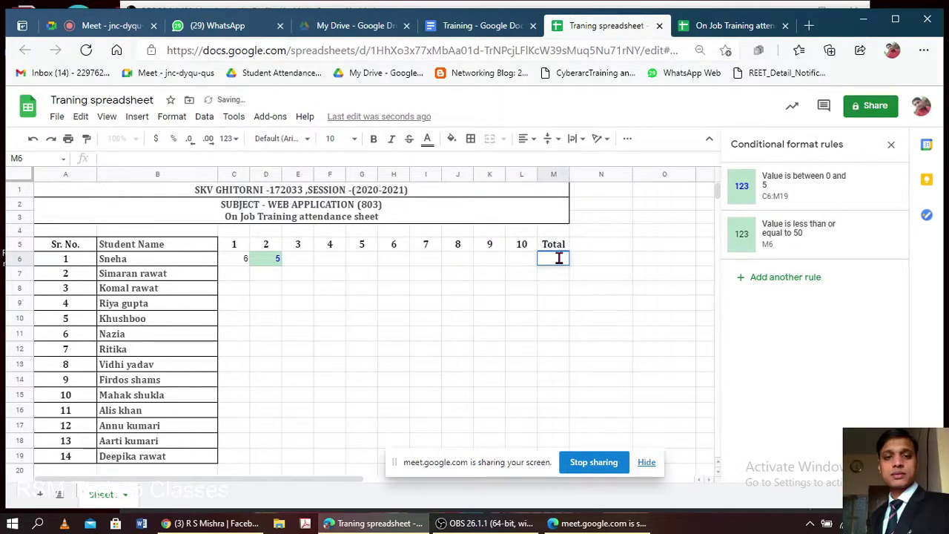
type("50")
key("BackSpace")
type("4")
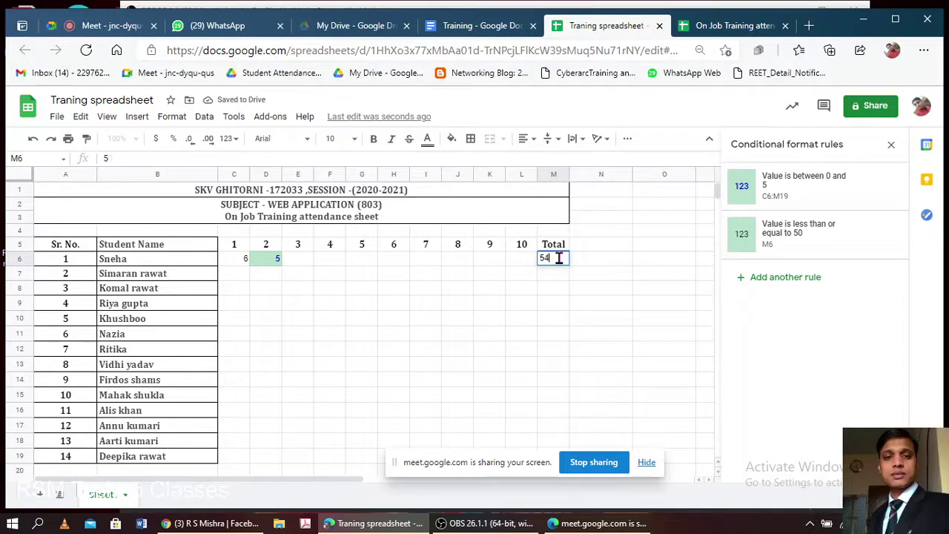
- Check the highlighting, briefly visit the WhatsApp and On Job Training tabs, then reselect C6
left_click(560, 285)
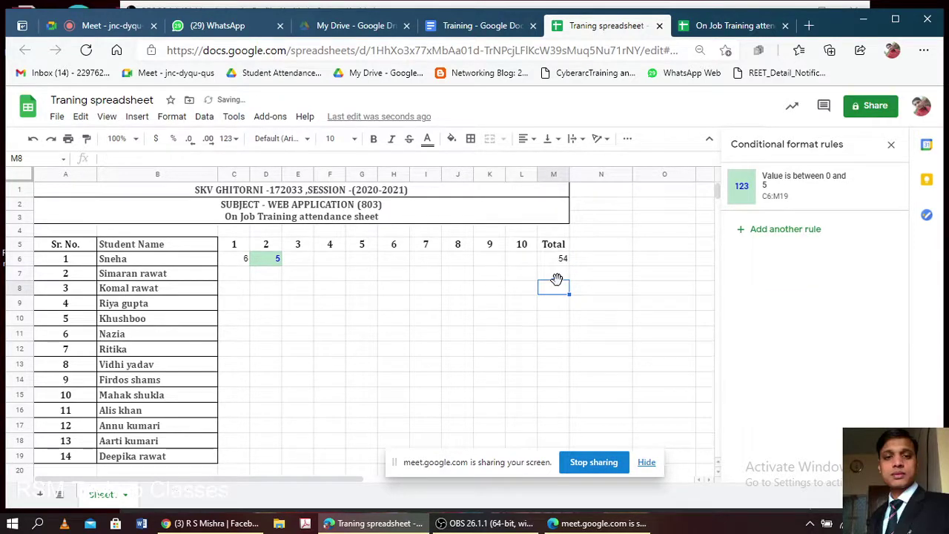
scroll(372, 285, "down", 3)
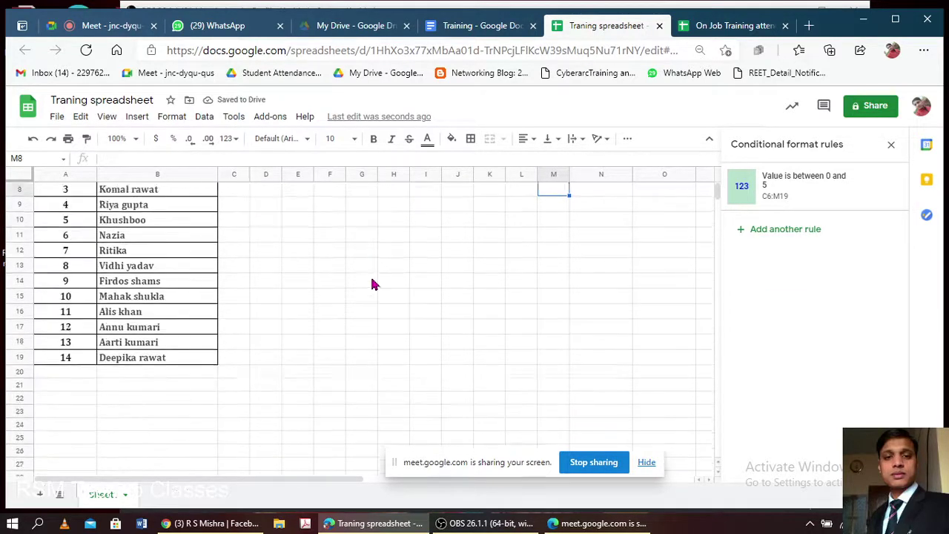
scroll(373, 284, "up", 3)
left_click(237, 258)
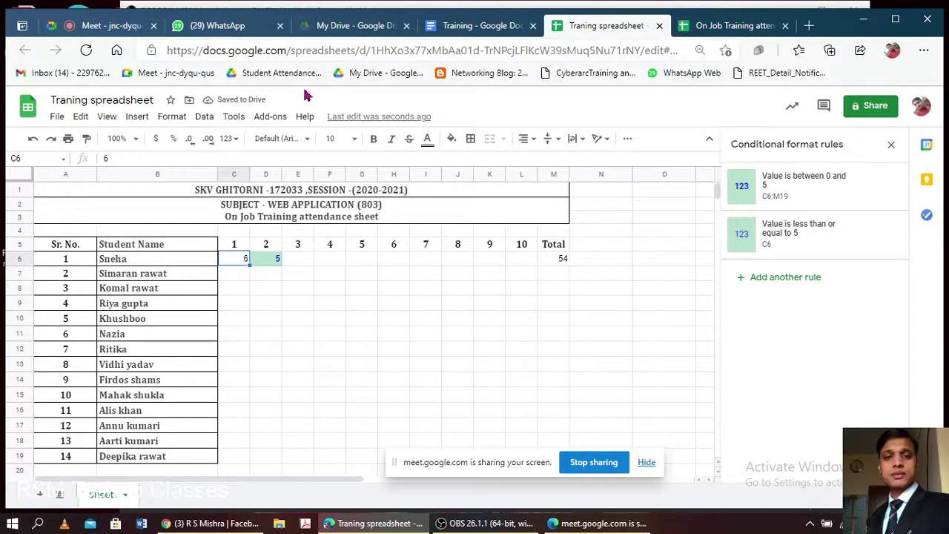
left_click(220, 27)
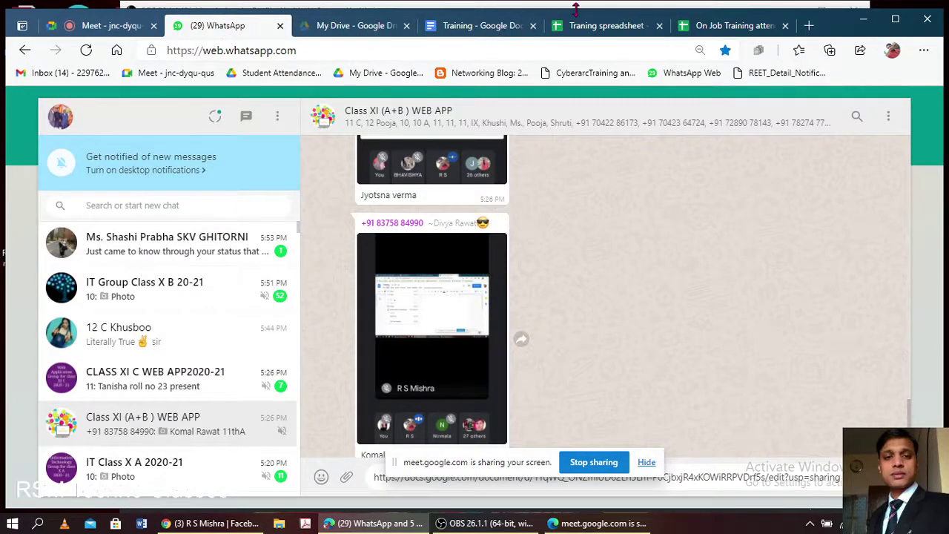
left_click(705, 27)
left_click(571, 27)
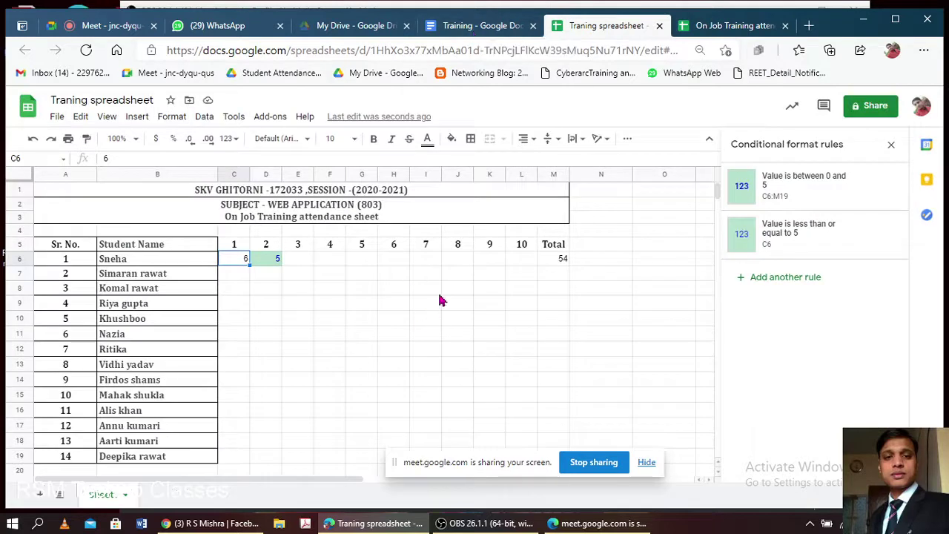
left_click(425, 289)
left_click(228, 264)
- Clear the test values from the first student's row C6:M6
left_click(553, 264, "shift")
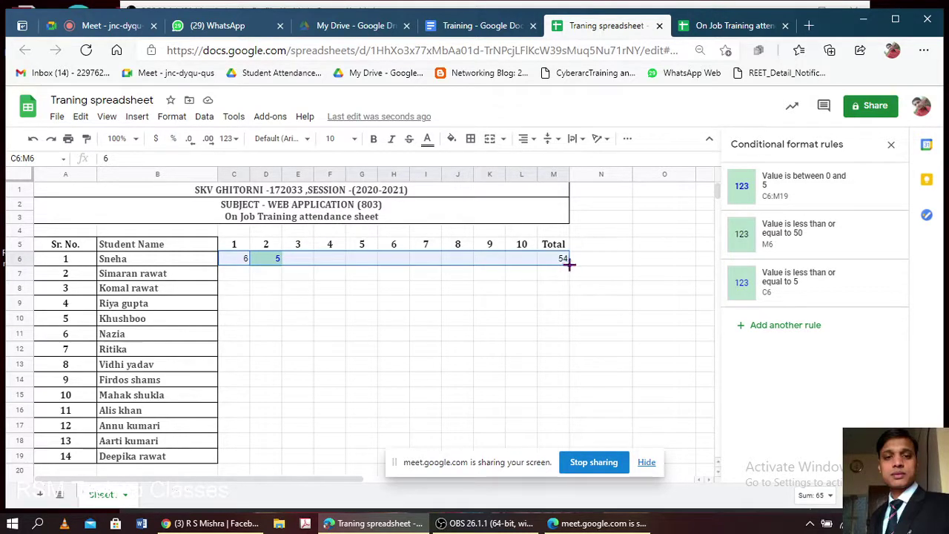
left_click(440, 309)
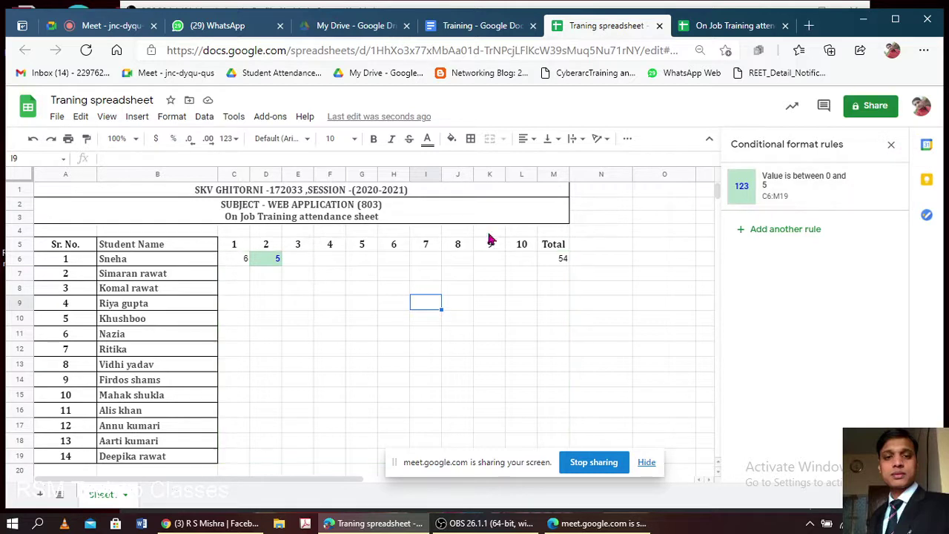
left_click(241, 264)
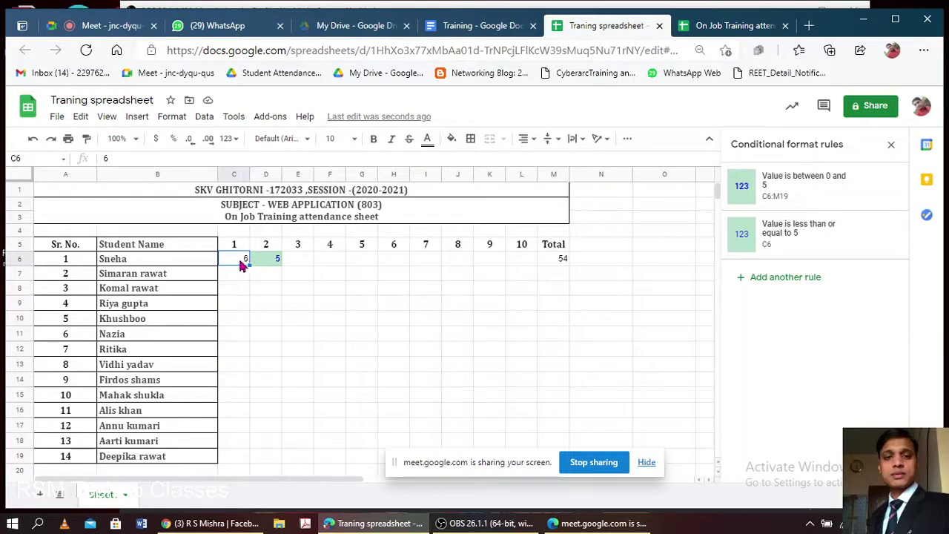
double_click(242, 259)
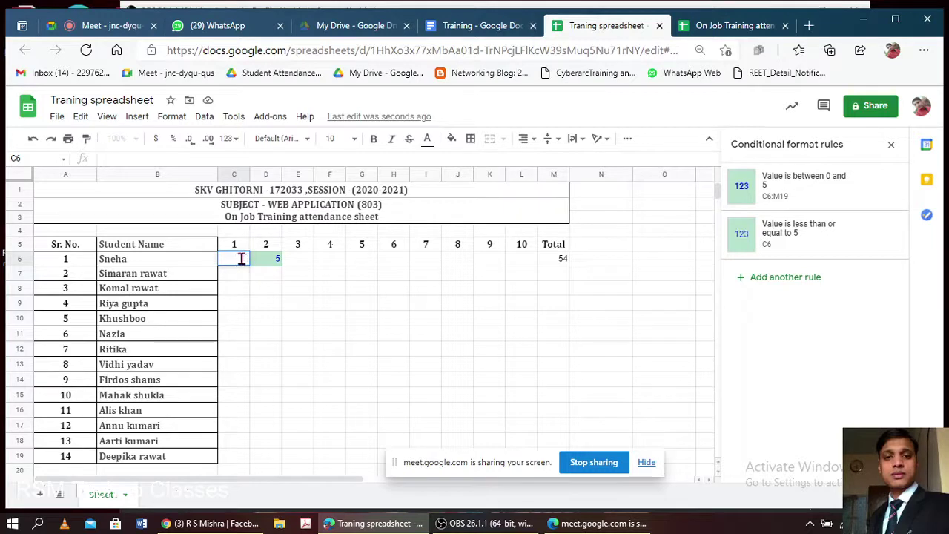
left_click(239, 271)
double_click(235, 257)
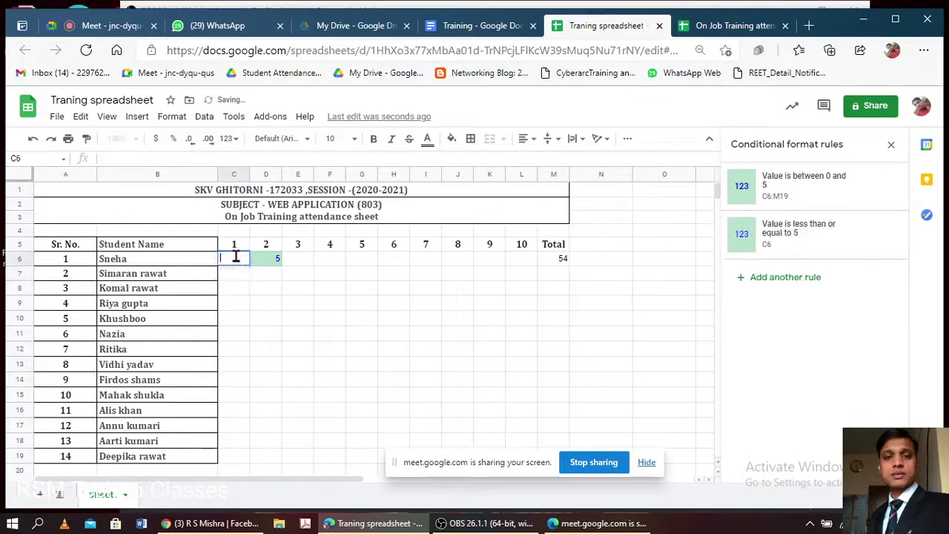
left_click(564, 259, "shift")
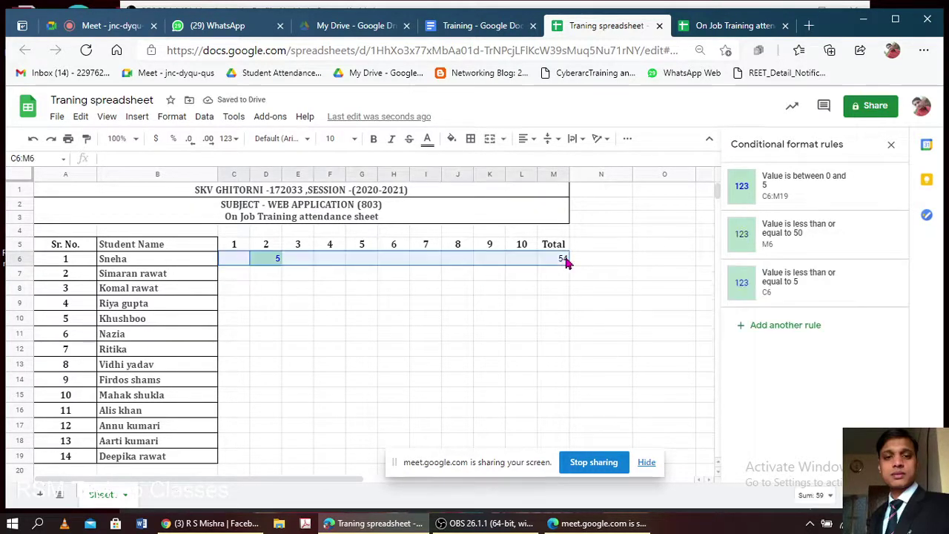
key("Delete")
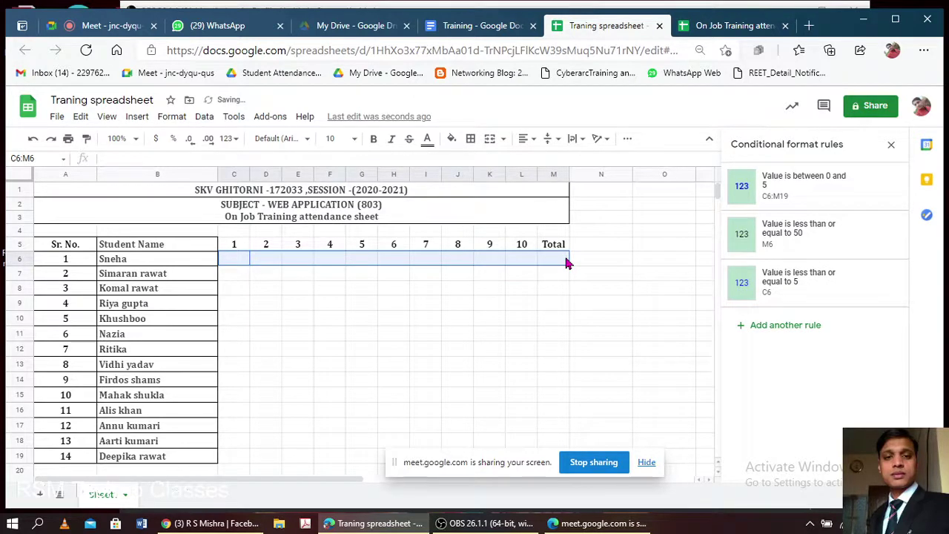
- Review the 0–5 rule's Color scale and Single color options, then close the rules sidebar
left_click(885, 186)
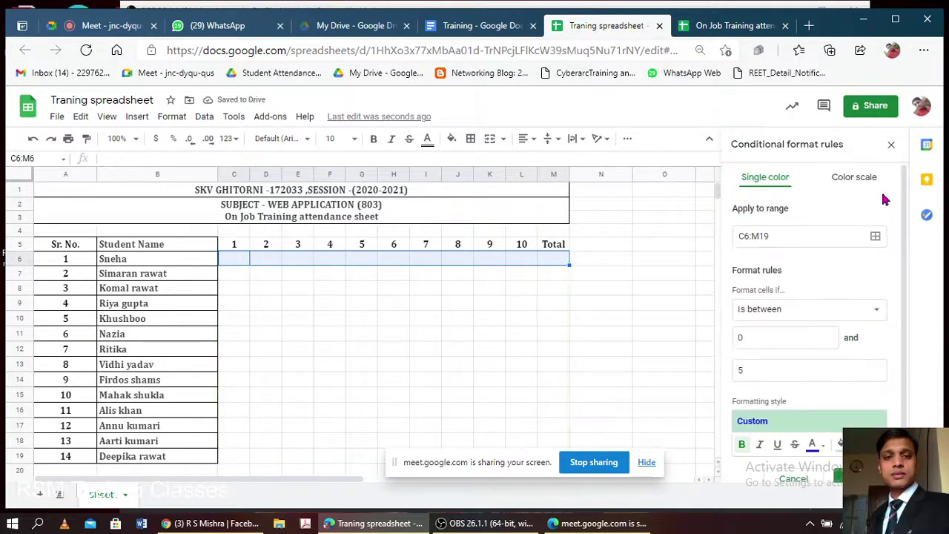
left_click(864, 184)
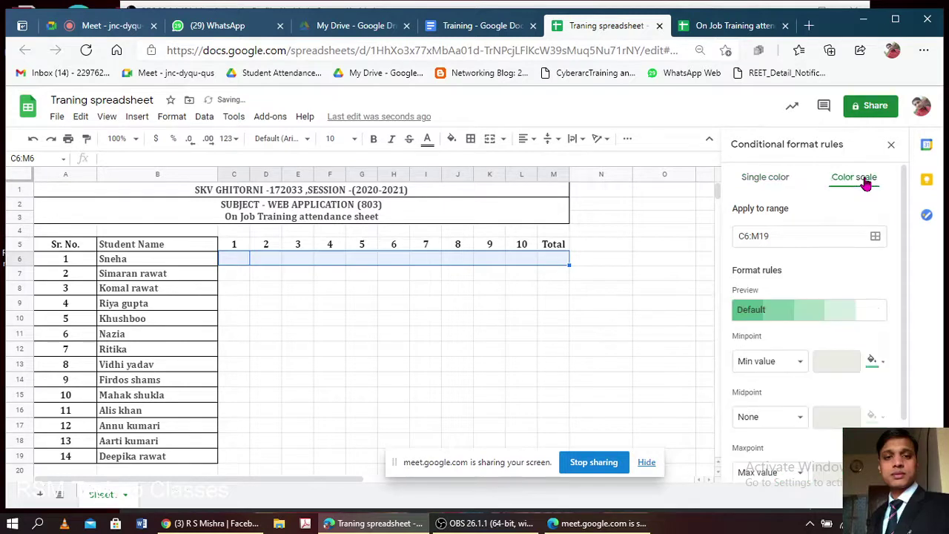
left_click(773, 182)
scroll(852, 244, "down", 1)
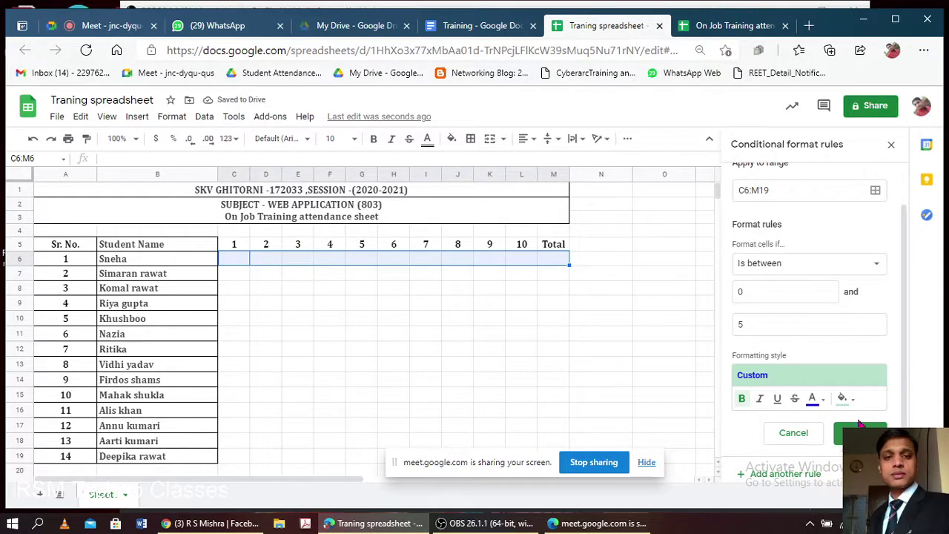
scroll(852, 244, "up", 2)
left_click(891, 144)
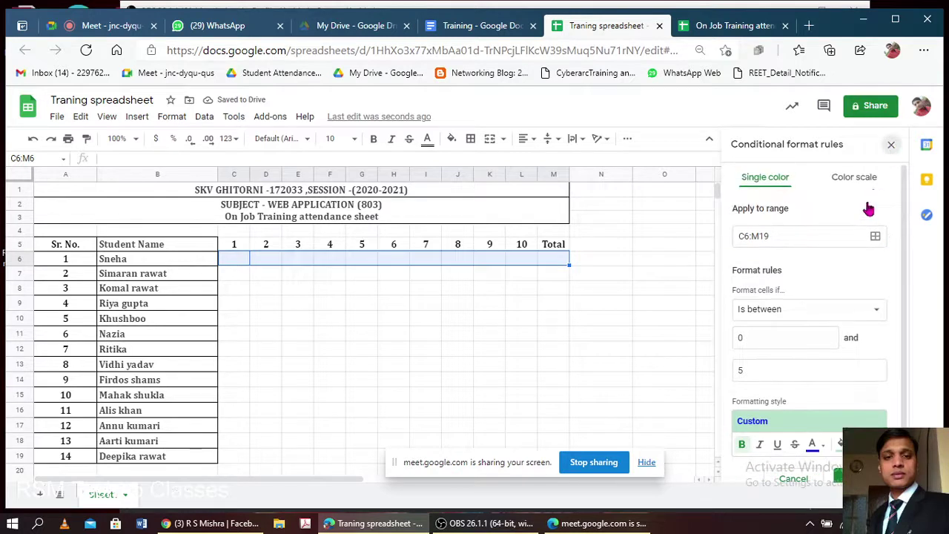
left_click(289, 274)
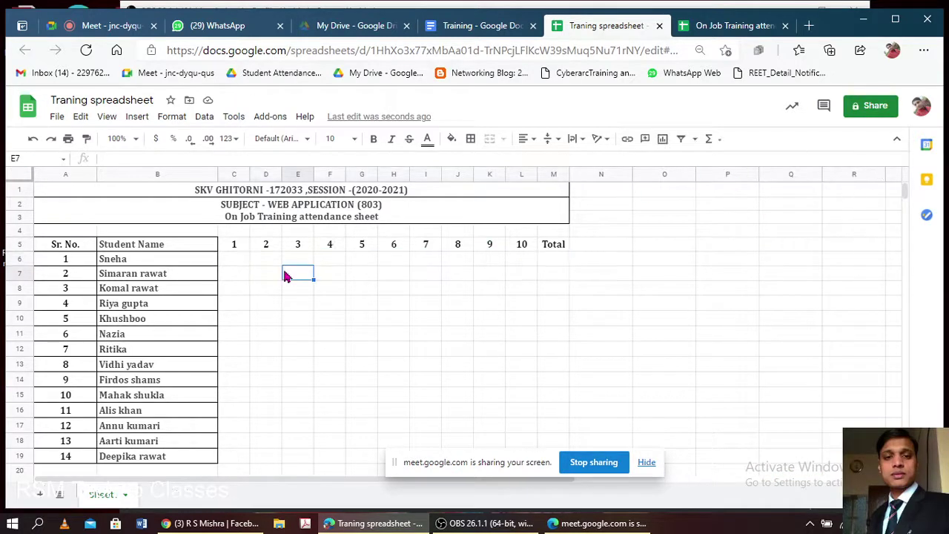
- Apply alternating colours and extend the range to cover the whole table A5:M19
left_click(230, 263)
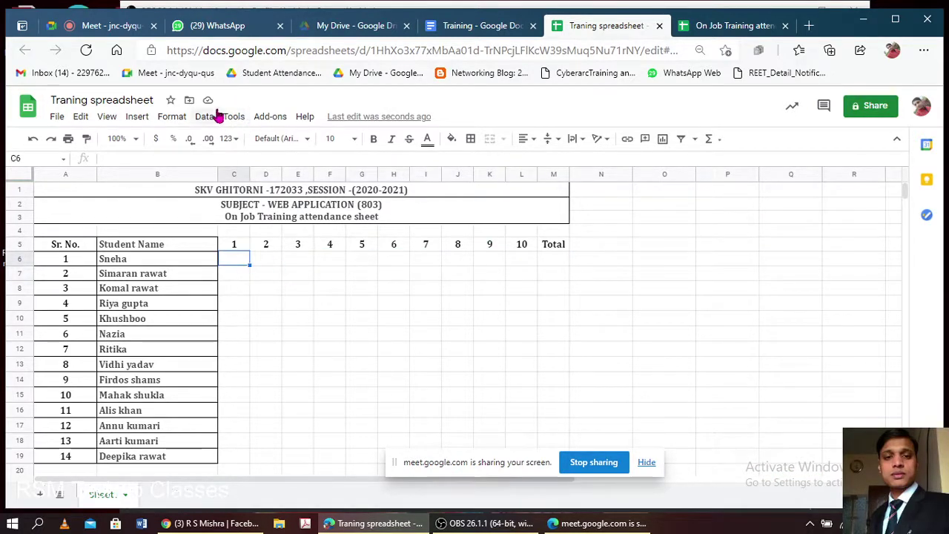
left_click(178, 119)
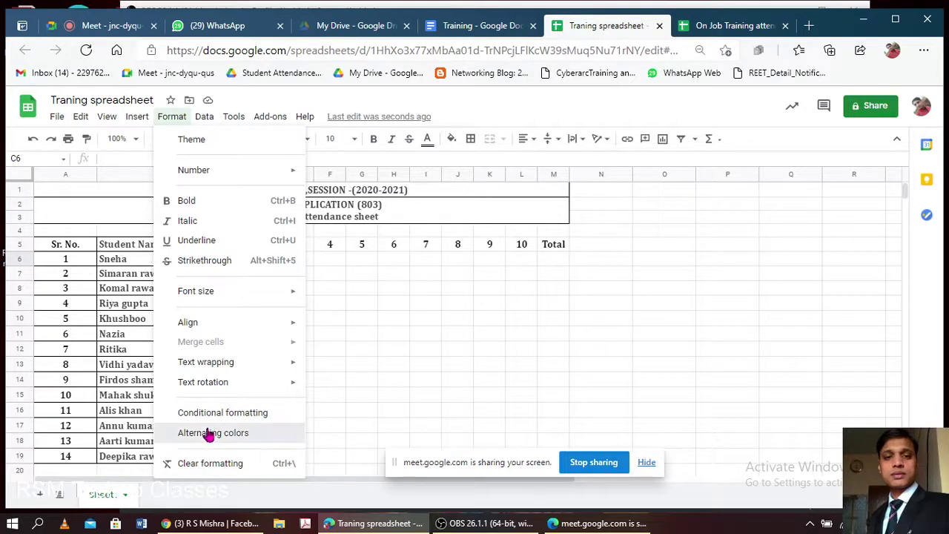
left_click(255, 432)
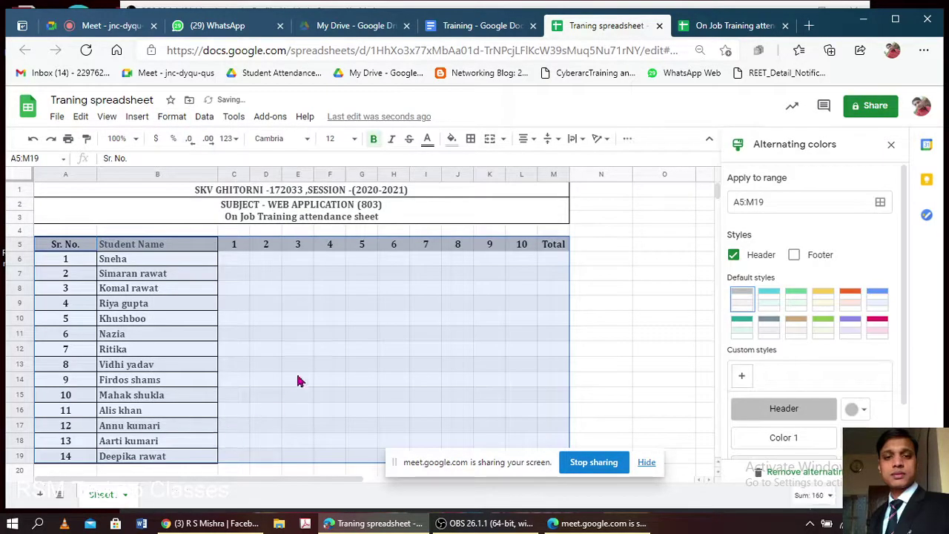
left_click(164, 260)
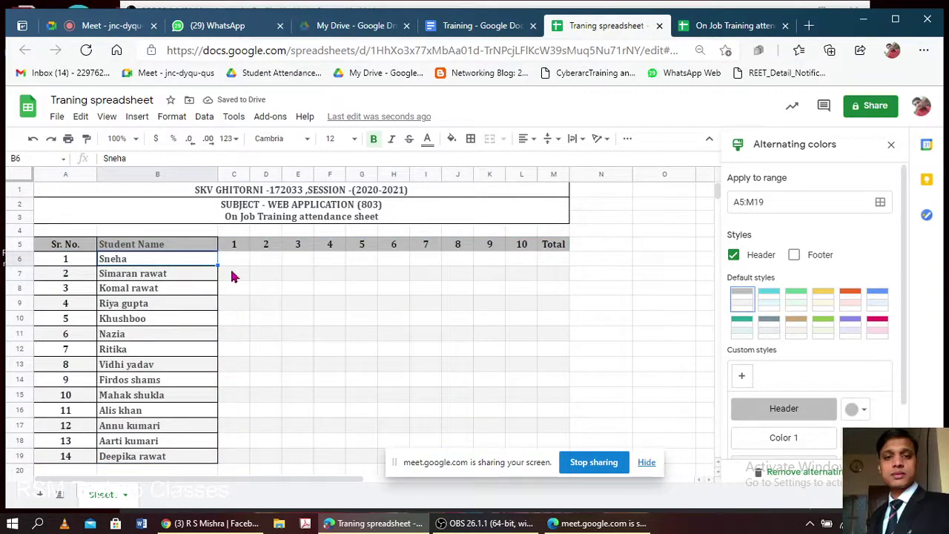
left_click(65, 245)
scroll(521, 342, "down", 1)
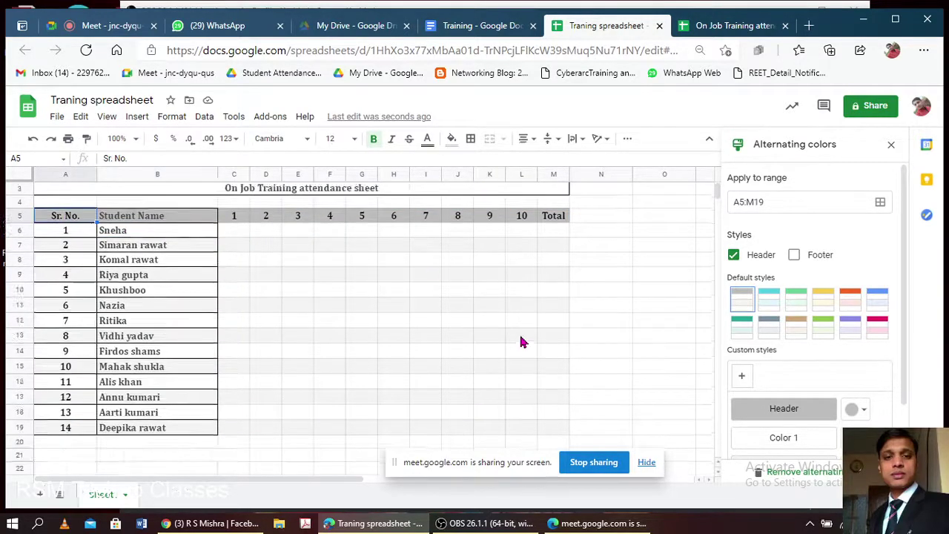
scroll(521, 341, "down", 2)
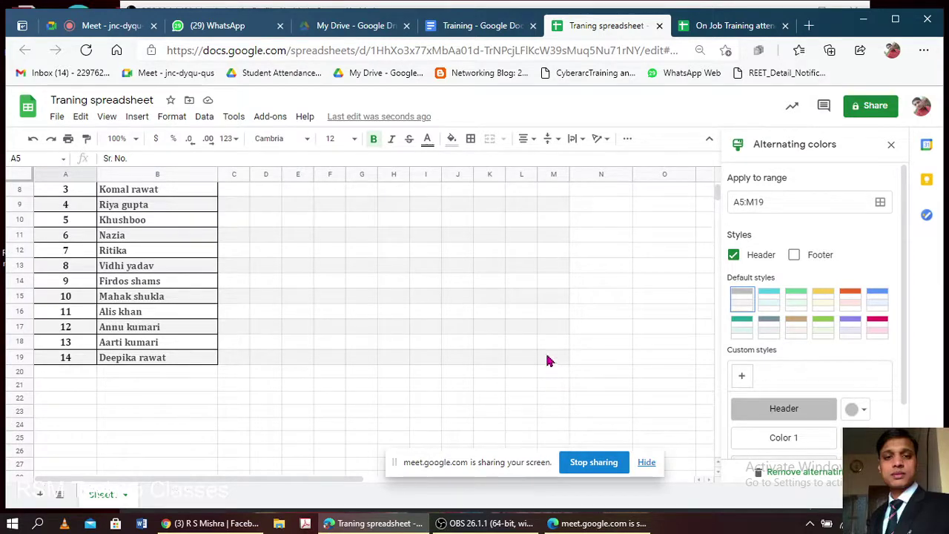
left_click(549, 360, "shift")
- Preview the cyan, green, yellow, orange and teal styles, then settle on the grey style
left_click(769, 300)
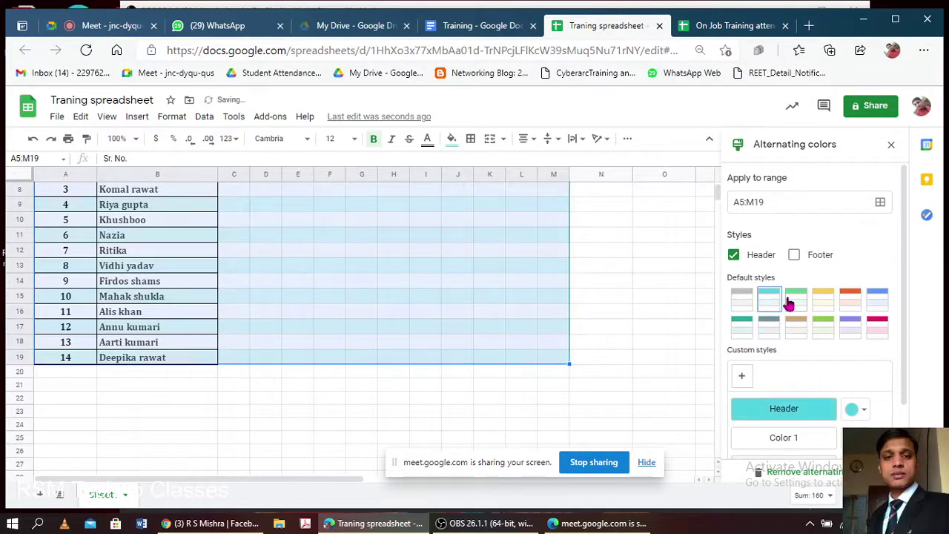
left_click(796, 300)
left_click(822, 300)
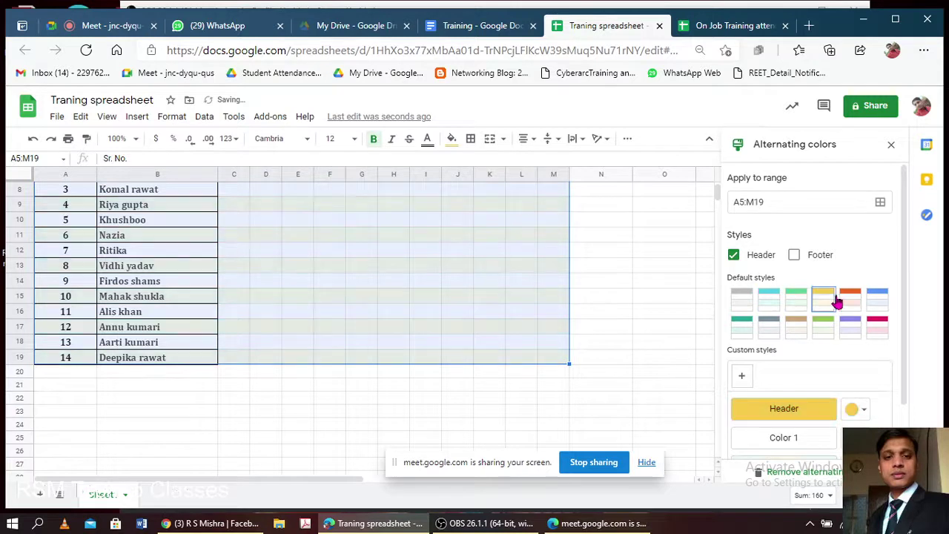
left_click(848, 300)
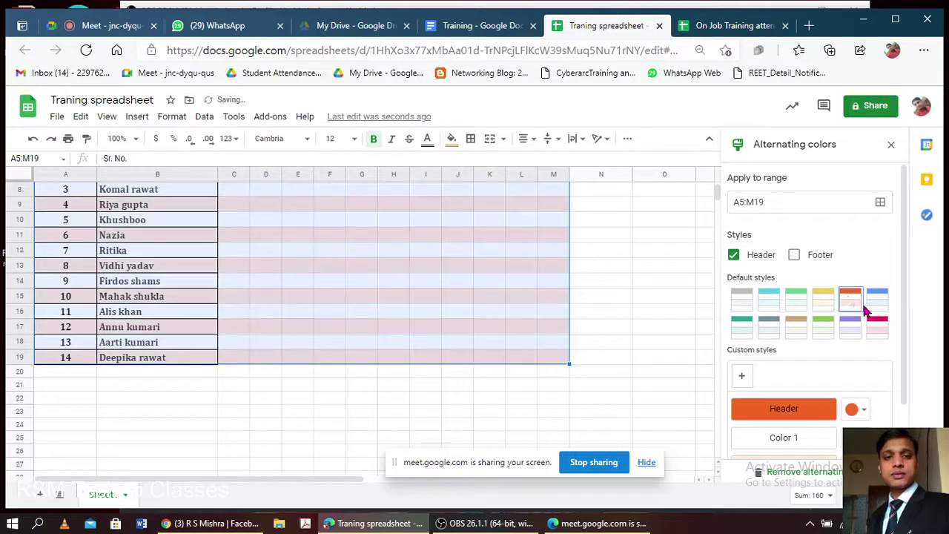
left_click(745, 332)
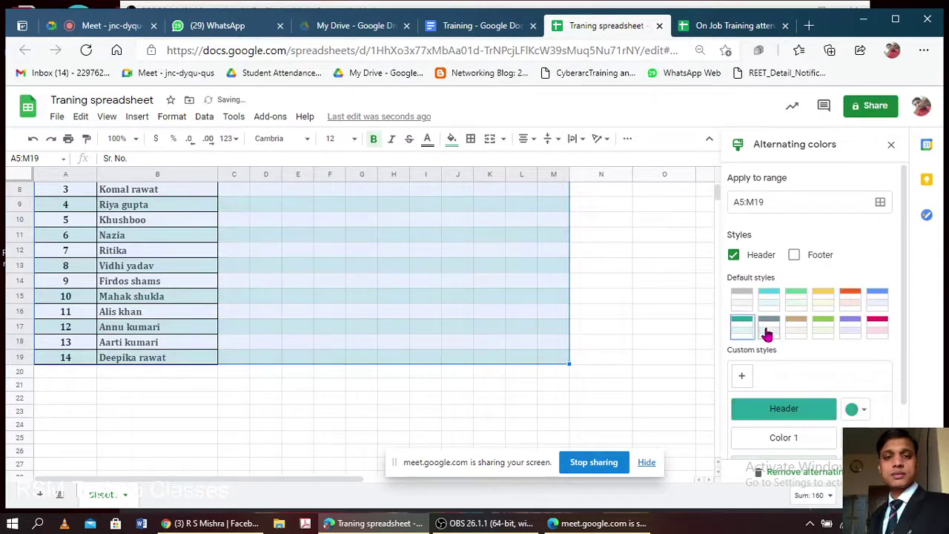
left_click(771, 331)
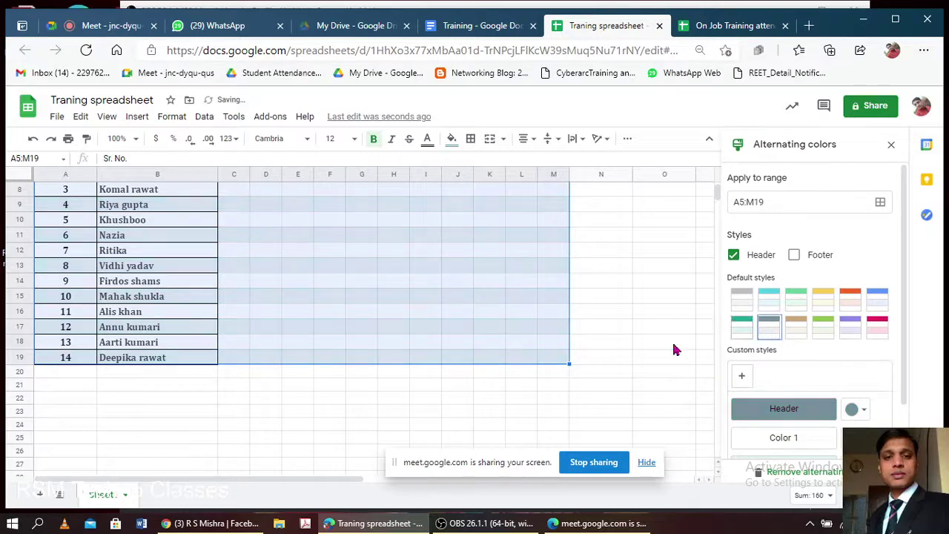
scroll(492, 304, "up", 3)
left_click(323, 278)
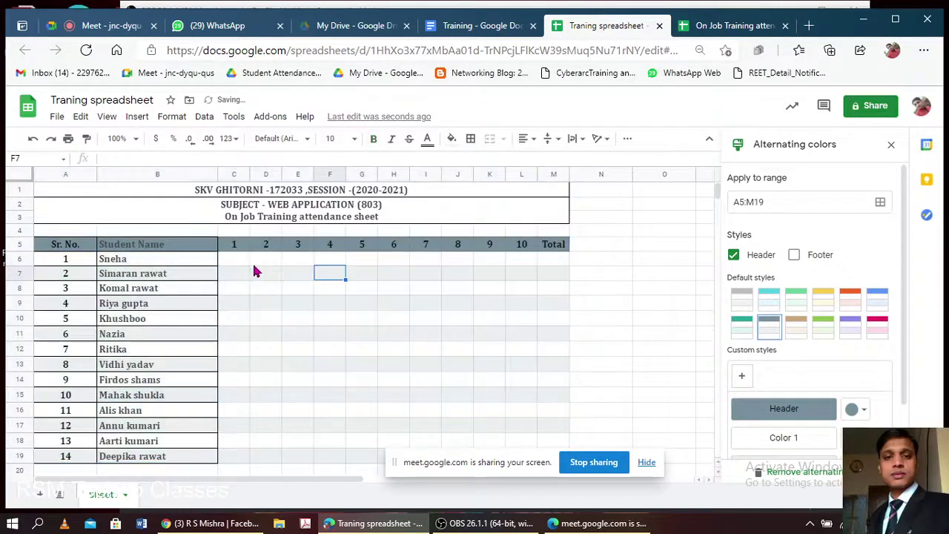
left_click(241, 261)
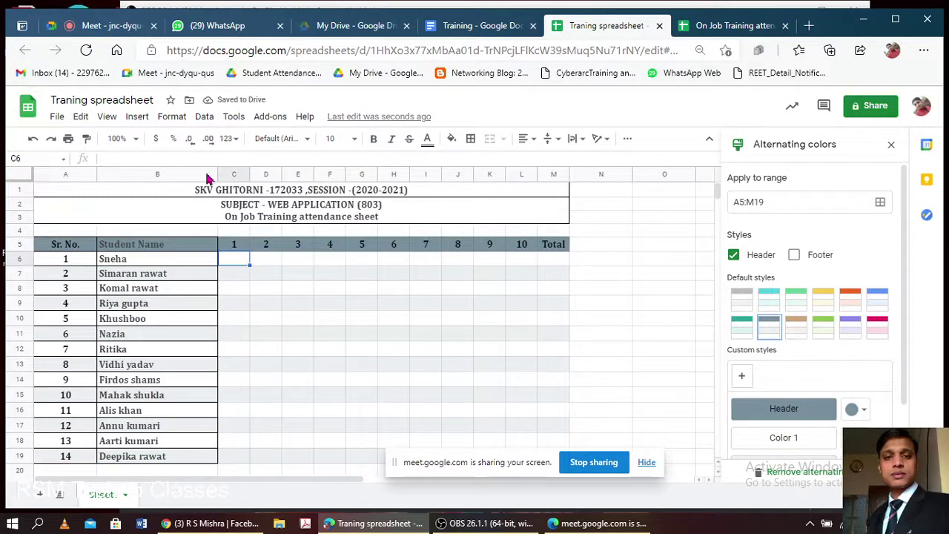
left_click(173, 122)
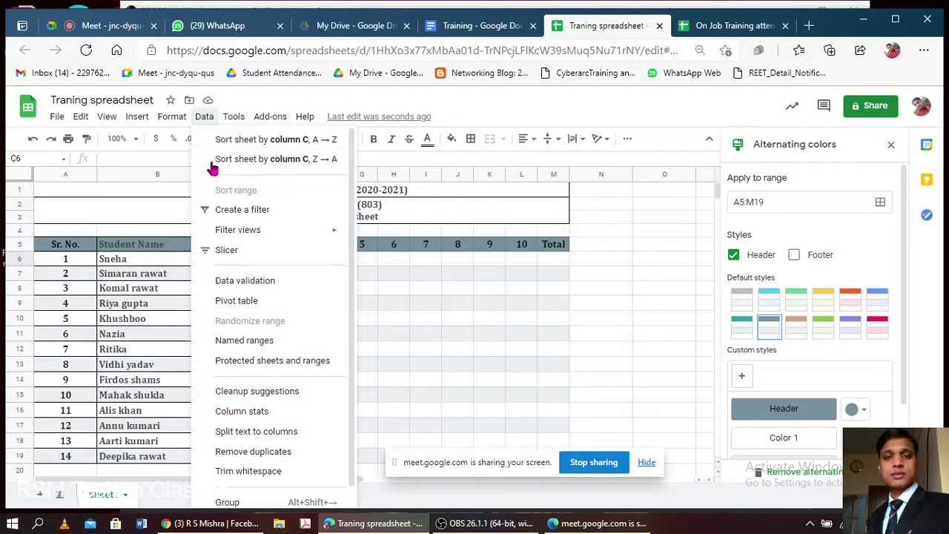
- Attempt sorting the sheet by student names A→Z, then dismiss the merged-cells error
left_click(152, 266)
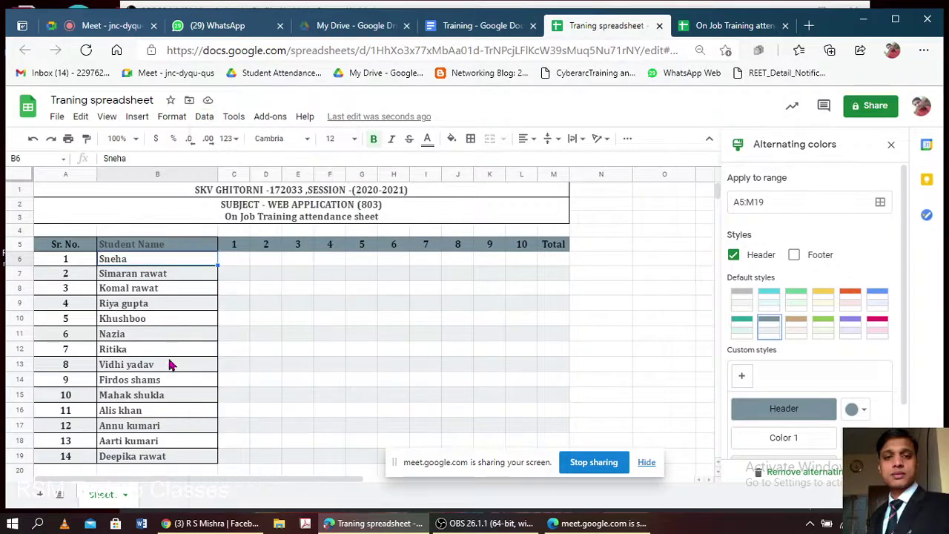
left_click(140, 454, "shift")
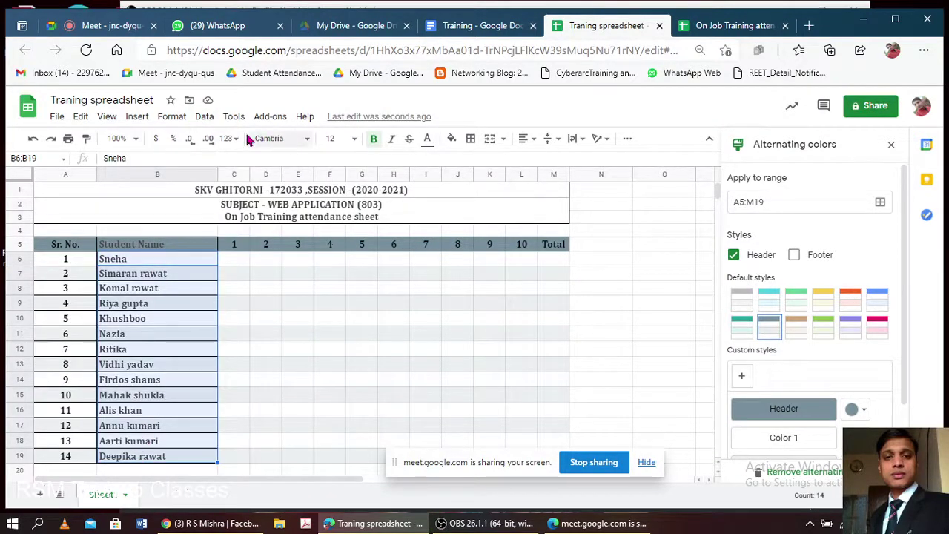
left_click(204, 117)
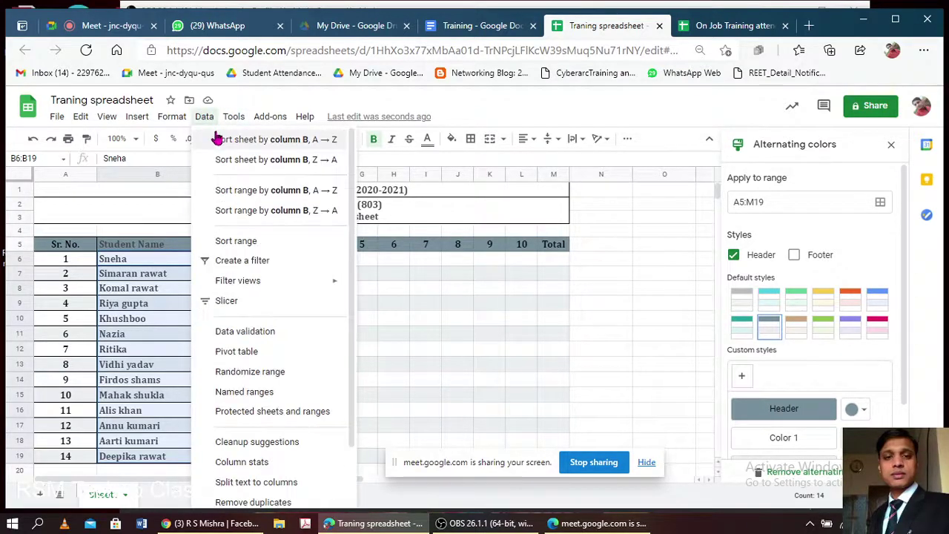
left_click(221, 141)
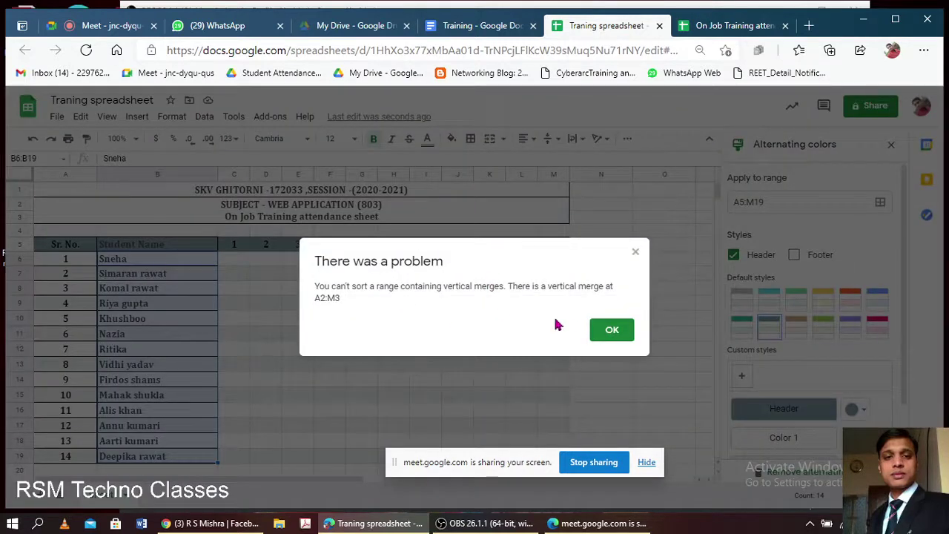
left_click(612, 329)
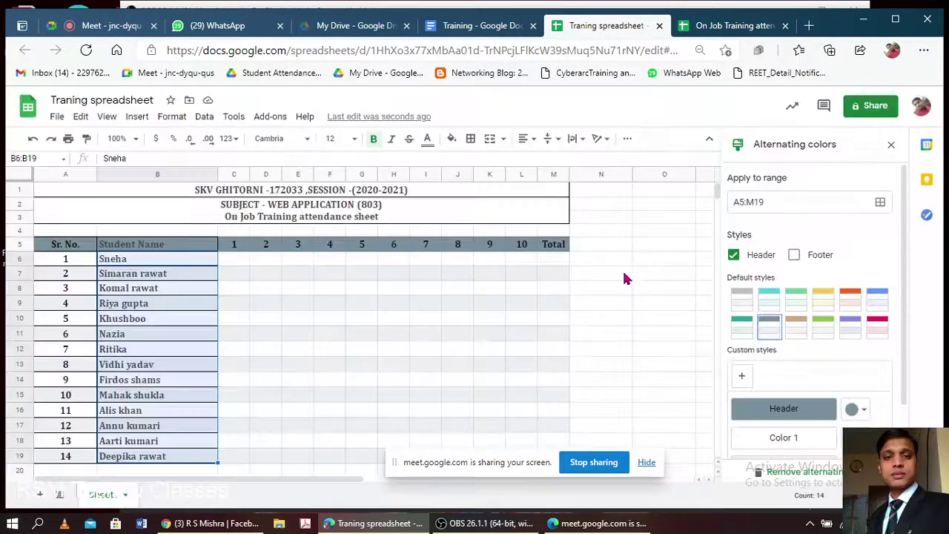
- Sort only the name range B6:B19 alphabetically A→Z
left_click(132, 264)
scroll(171, 310, "down", 3)
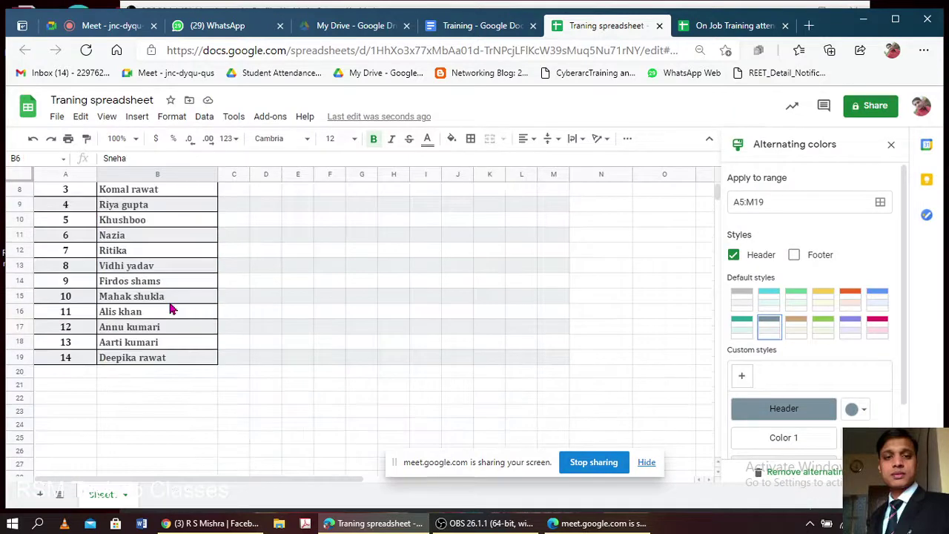
left_click(159, 357, "shift")
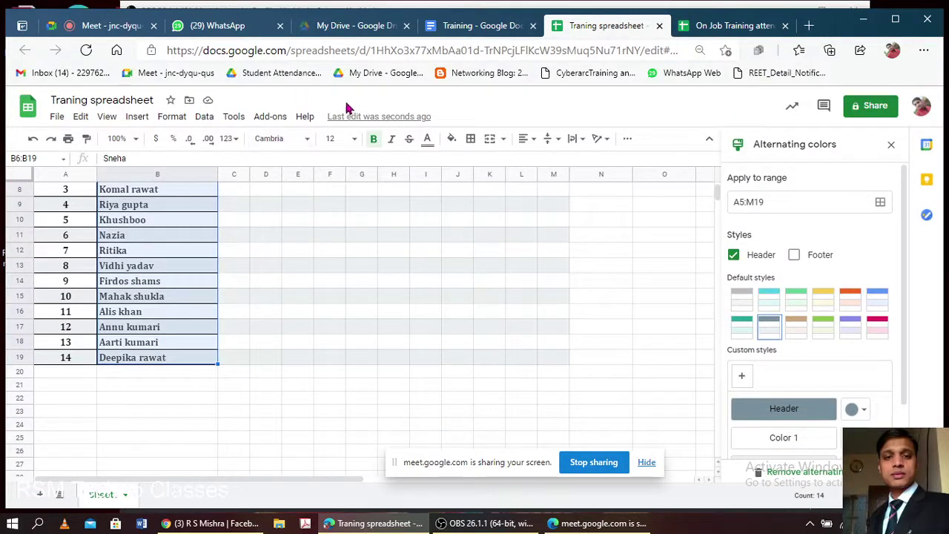
left_click(232, 117)
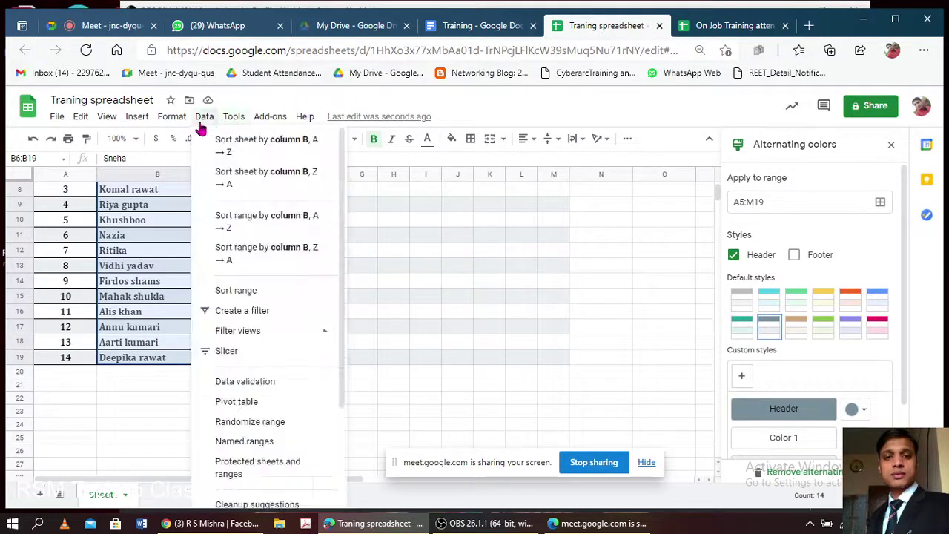
left_click(202, 121)
left_click(201, 121)
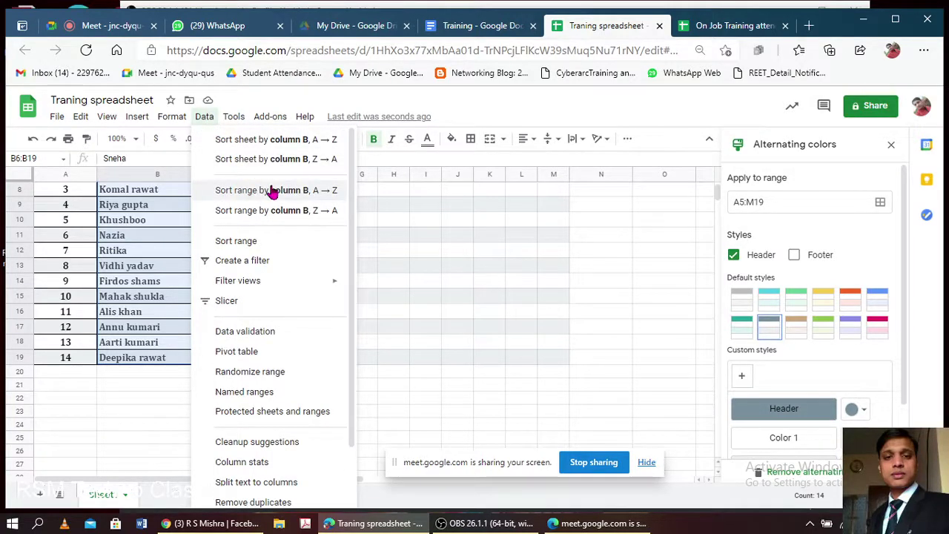
left_click(272, 191)
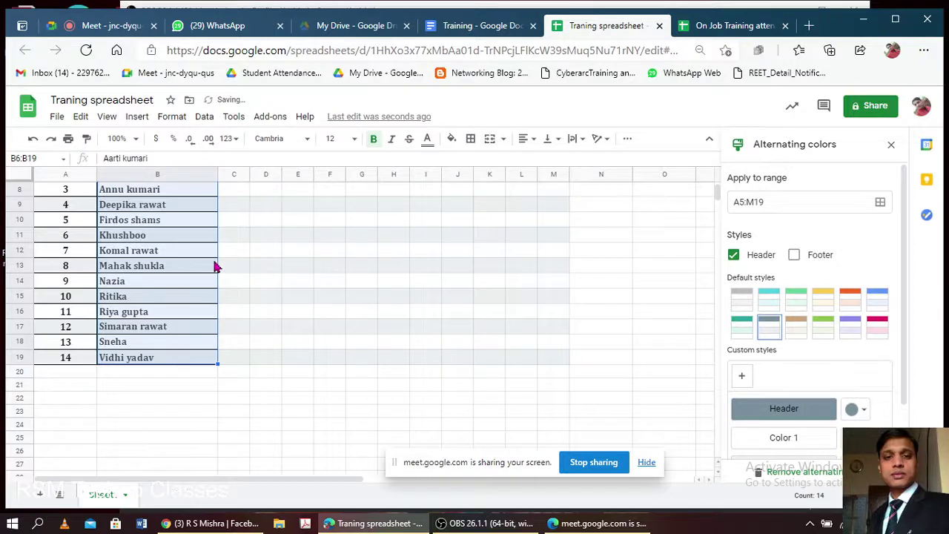
scroll(215, 267, "up", 3)
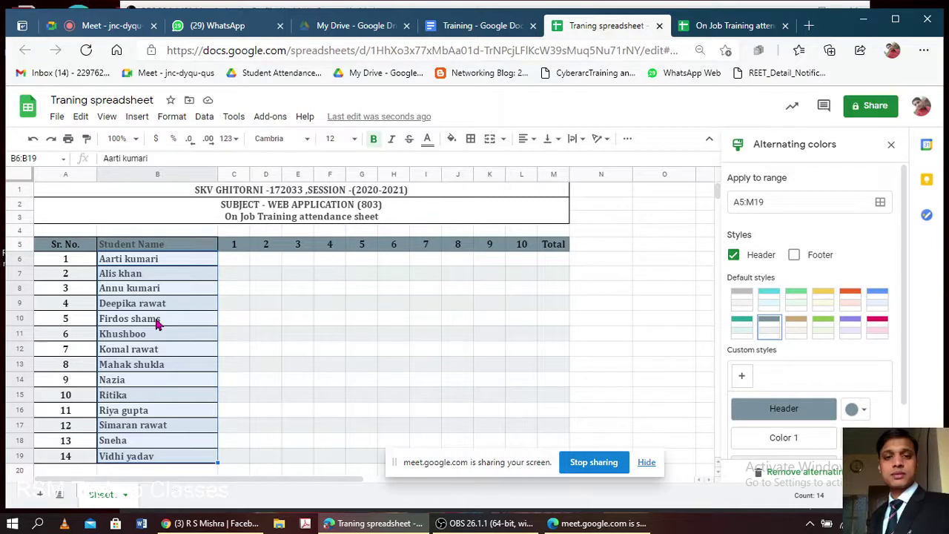
- Select the attendance cells C6:M19 and open Data validation for them
left_click(153, 263)
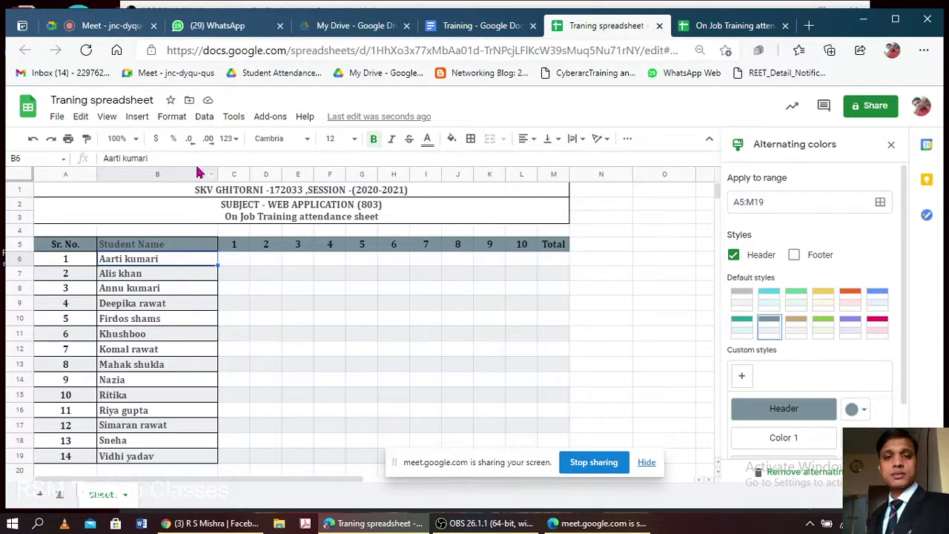
left_click(180, 120)
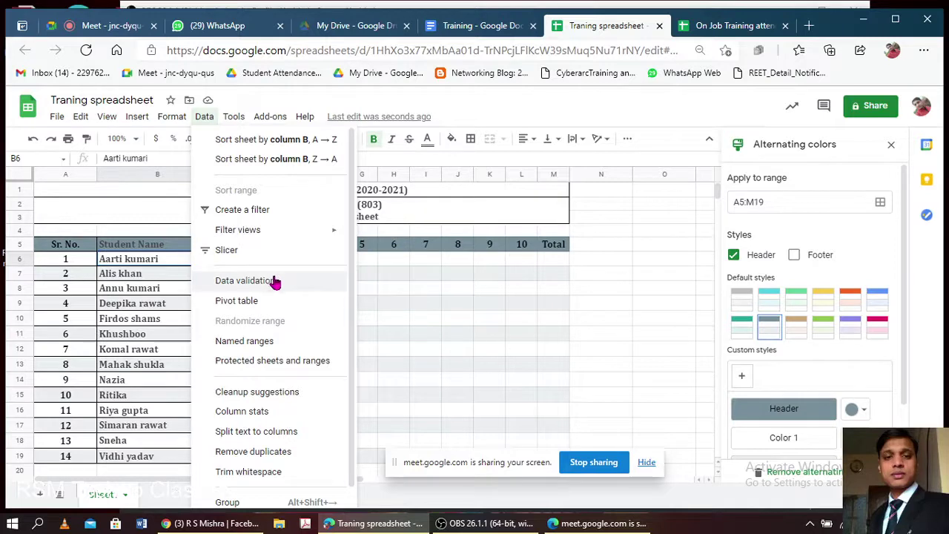
left_click(397, 289)
left_click(234, 261)
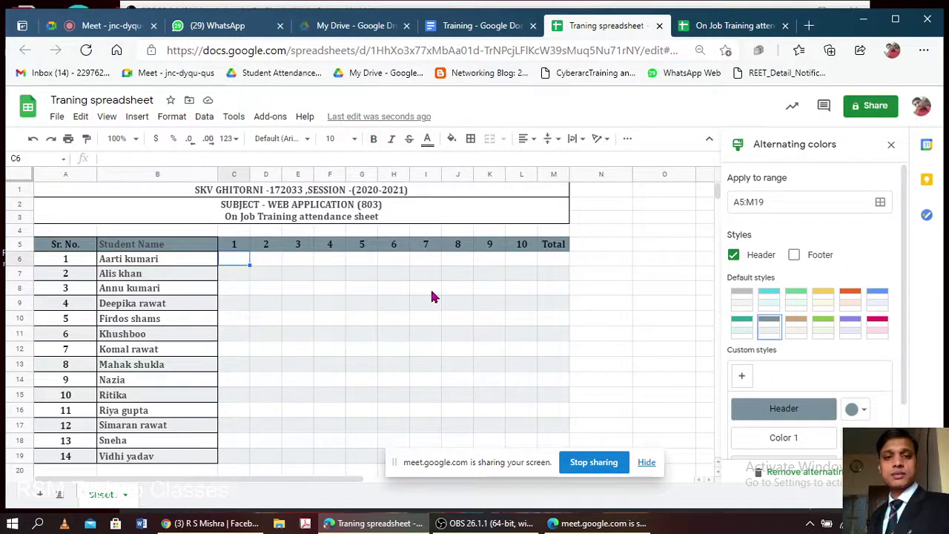
scroll(434, 296, "down", 3)
left_click(545, 364, "shift")
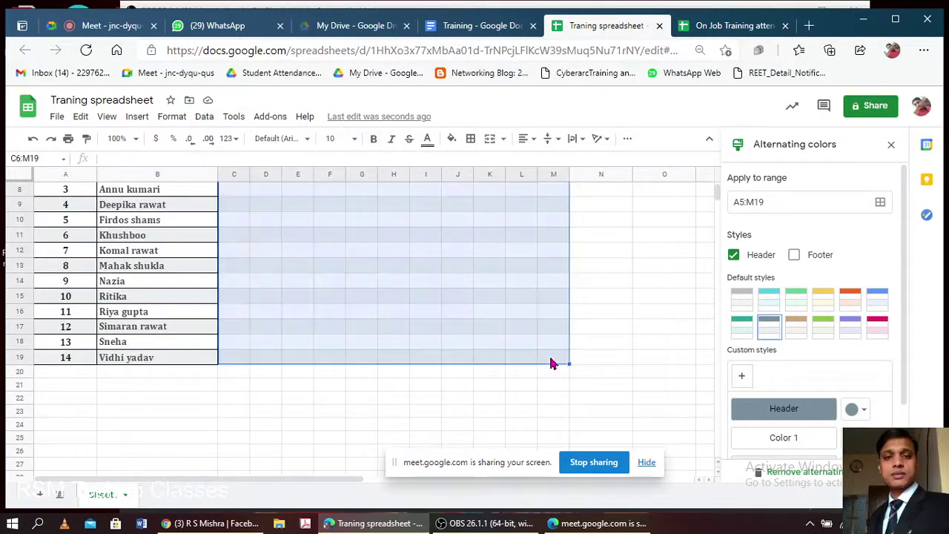
scroll(534, 356, "up", 3)
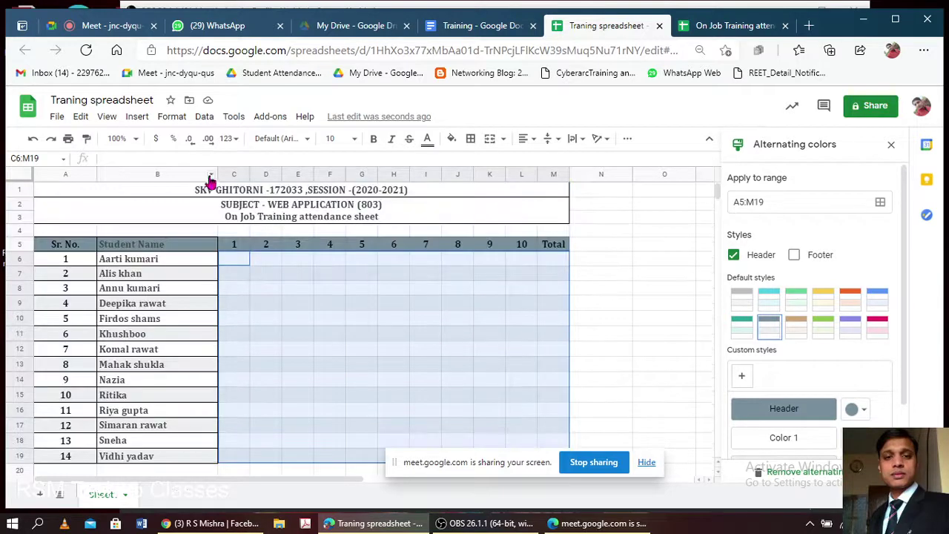
left_click(211, 118)
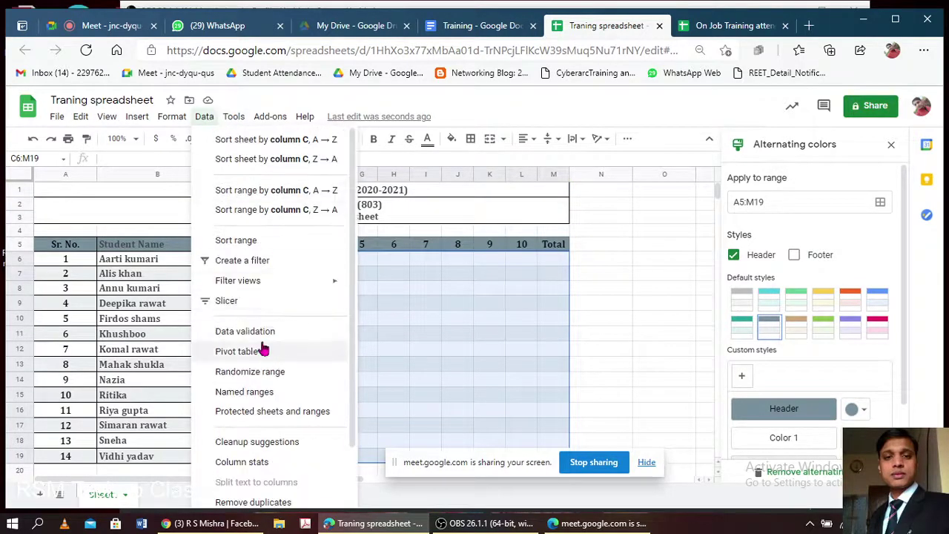
left_click(254, 335)
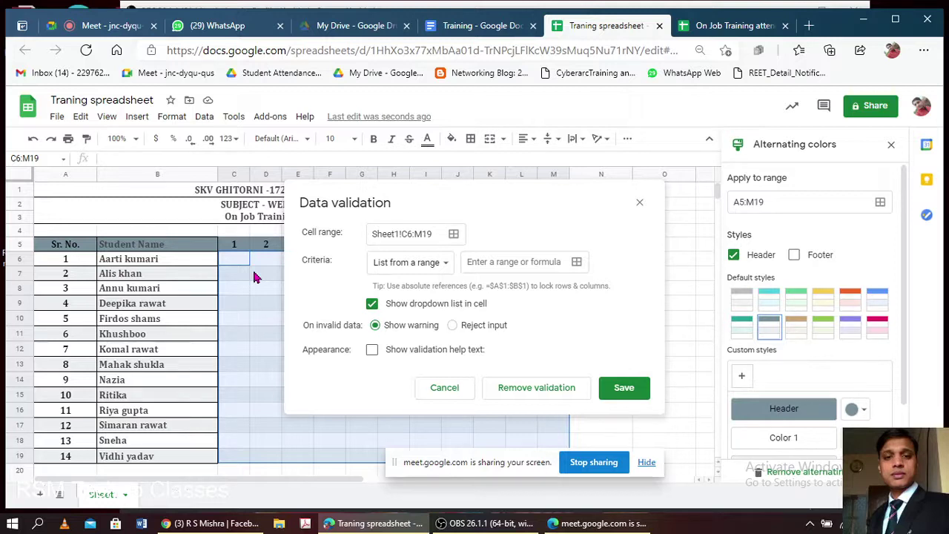
- Keep 'List from a range' as the criterion and begin entering 0-5 as its range
left_click(443, 263)
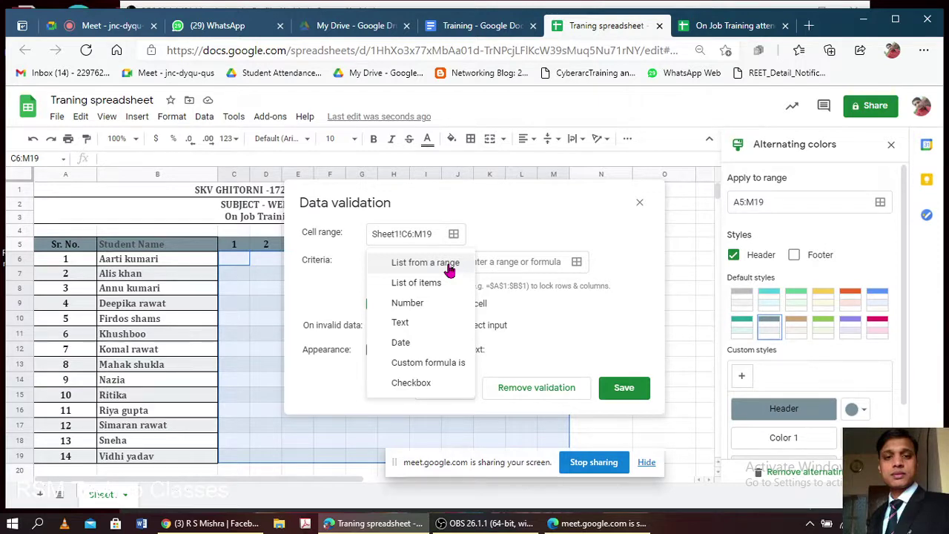
left_click(449, 266)
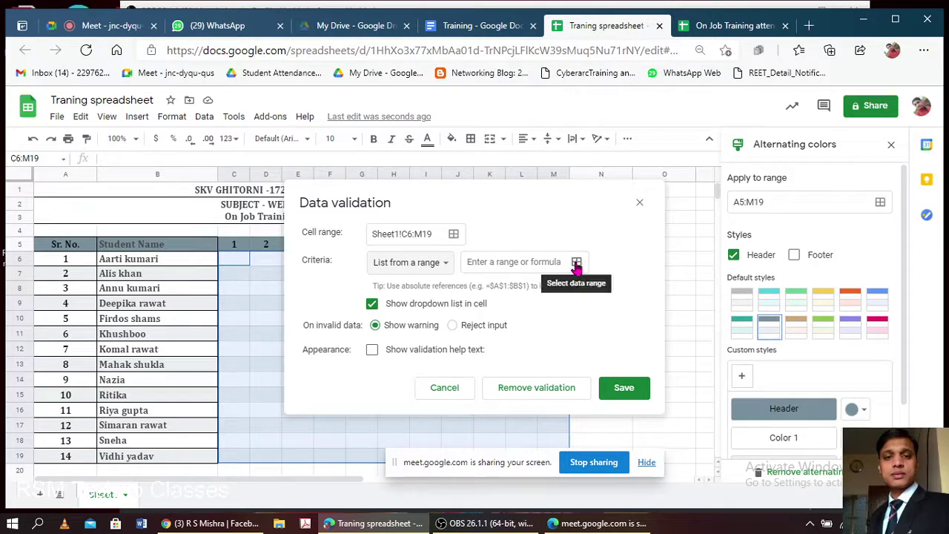
left_click(549, 262)
type("0-5")
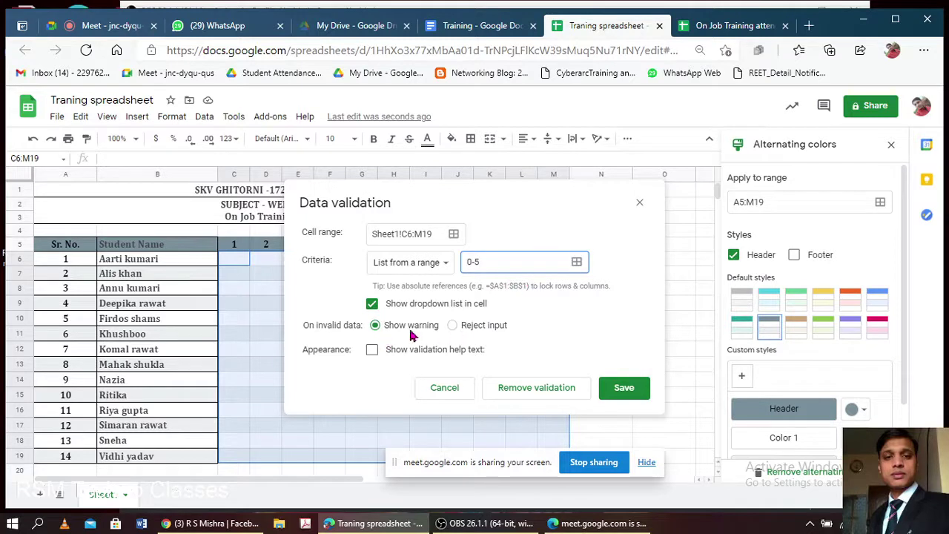
- Enable validation help text and replace the default with text starting '0:m'
left_click(372, 350)
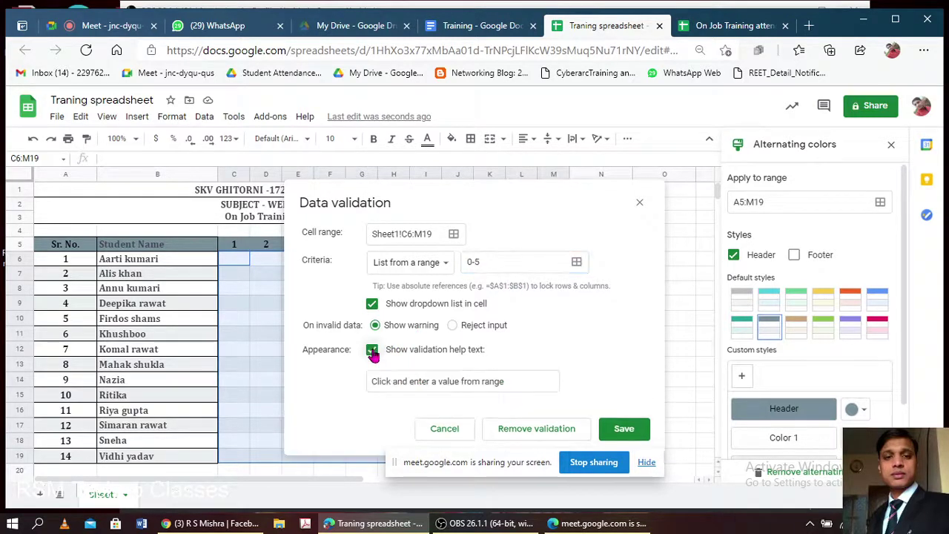
left_click(393, 381)
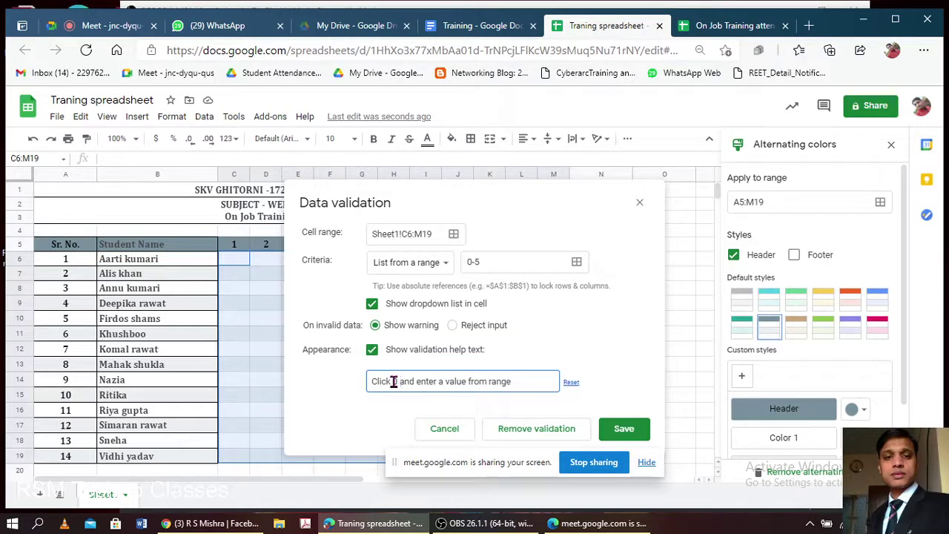
type(":")
triple_click(393, 381)
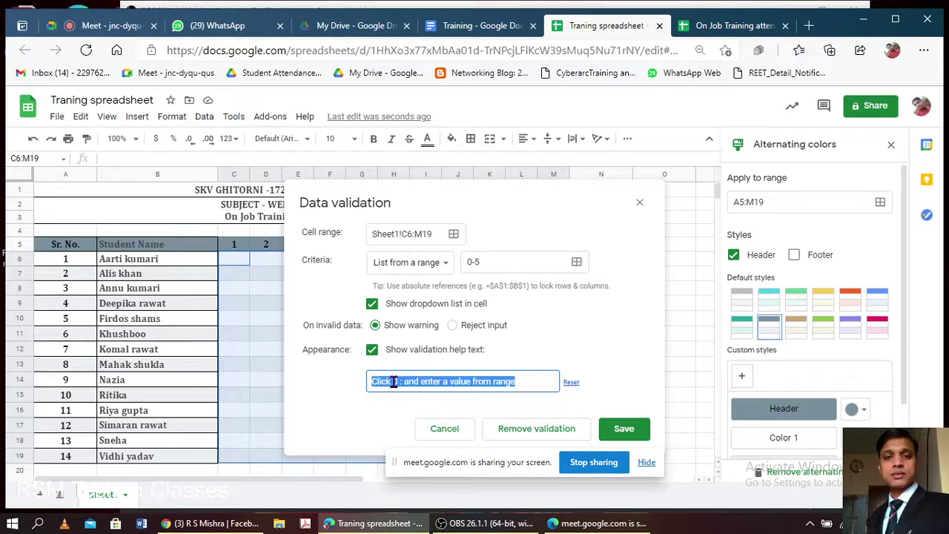
key("BackSpace")
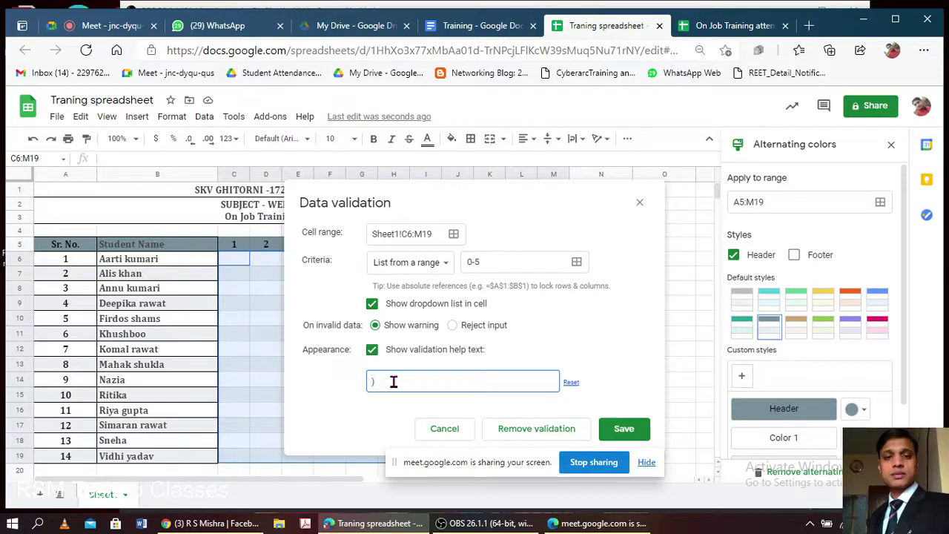
type("0:")
type("mIN, 5:maX")
- Attempt to save the rule, then set the criterion range to C6:L6
left_click(625, 428)
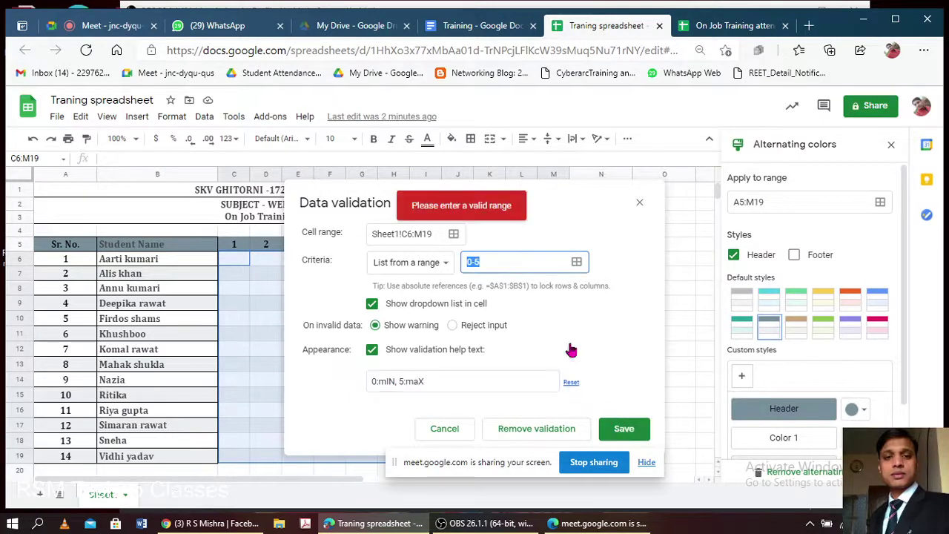
left_click(575, 263)
type("C6")
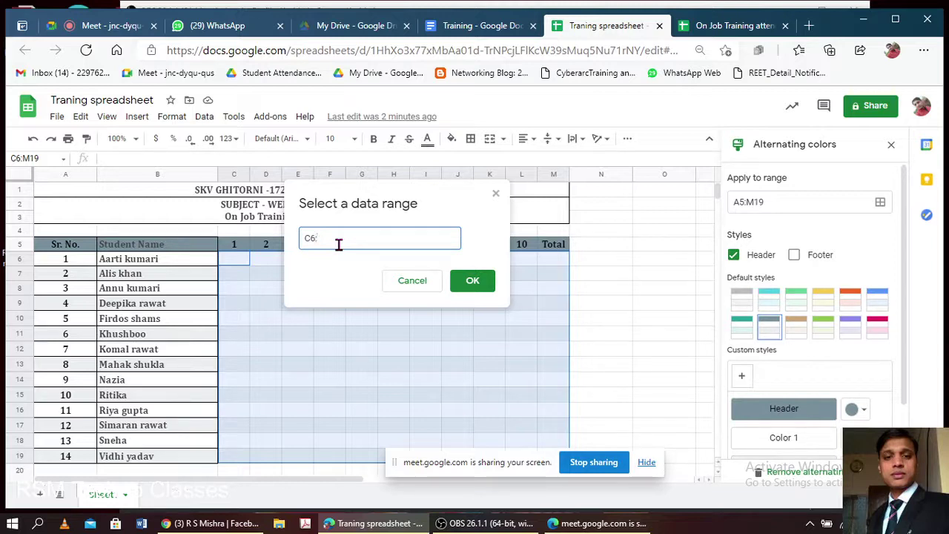
type(":L")
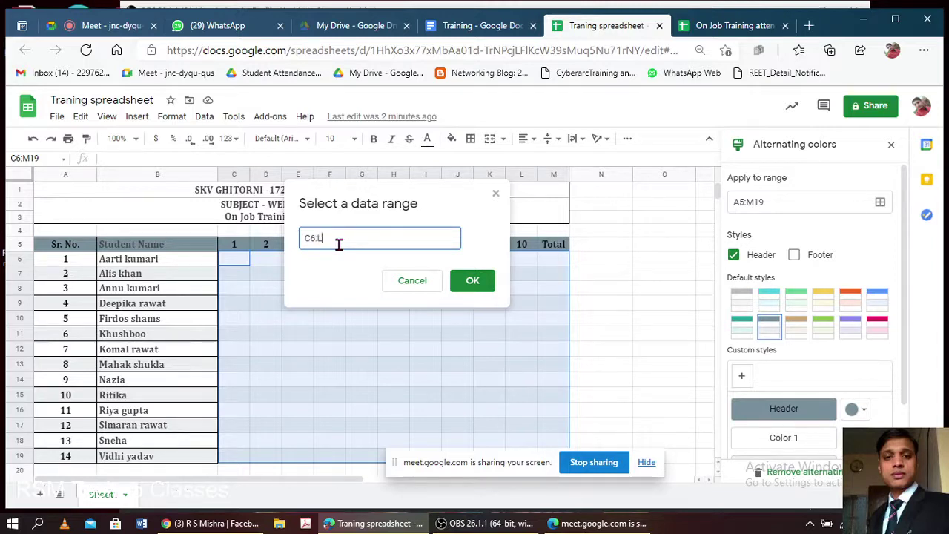
type("6")
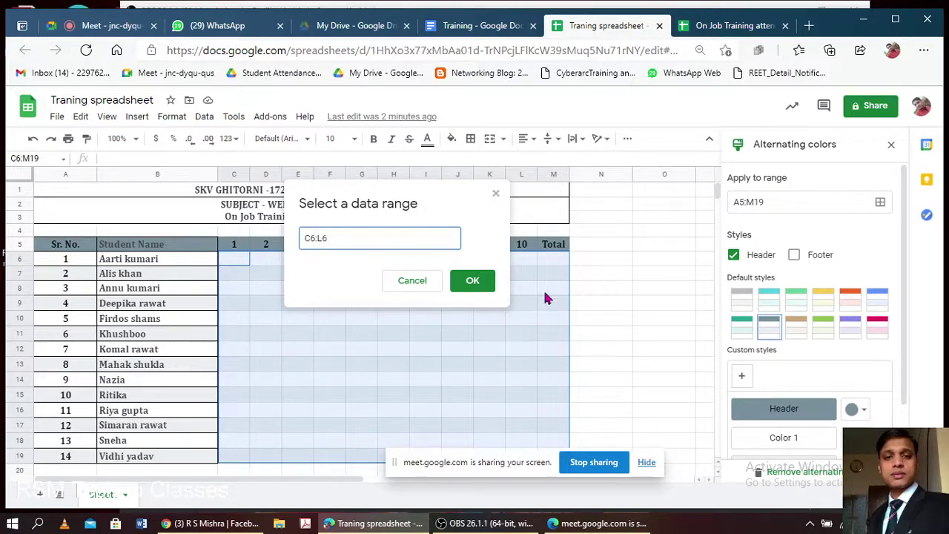
left_click(478, 280)
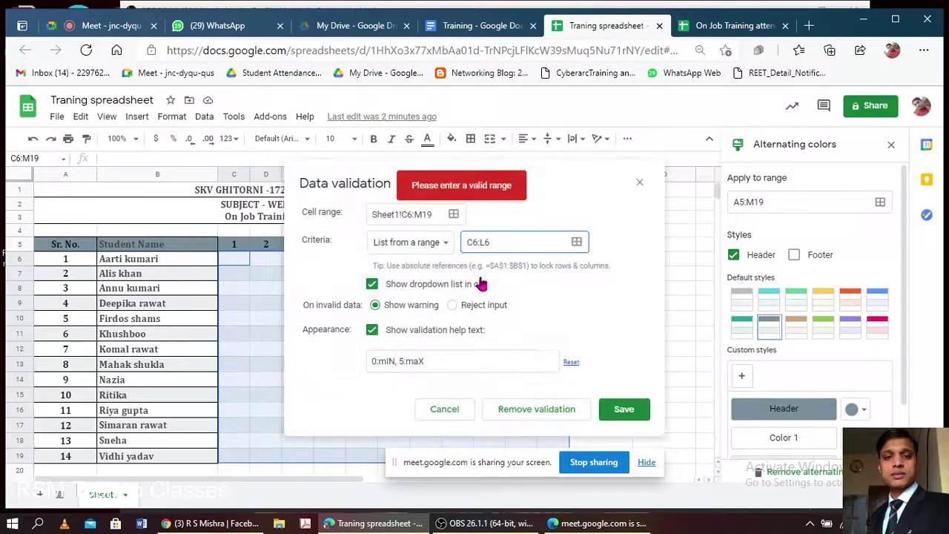
- Reselect C6:L6 on the sheet as the criterion's source range
left_click(447, 250)
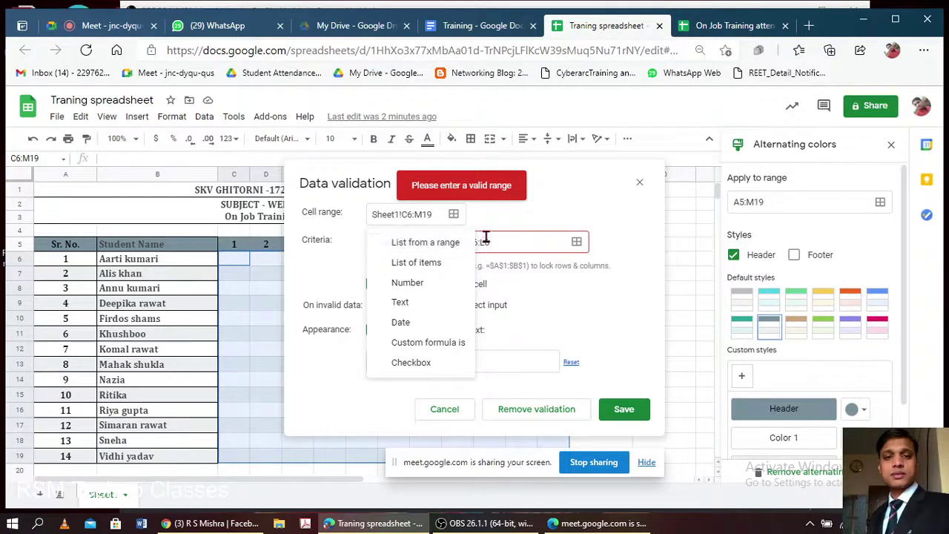
left_click(575, 242)
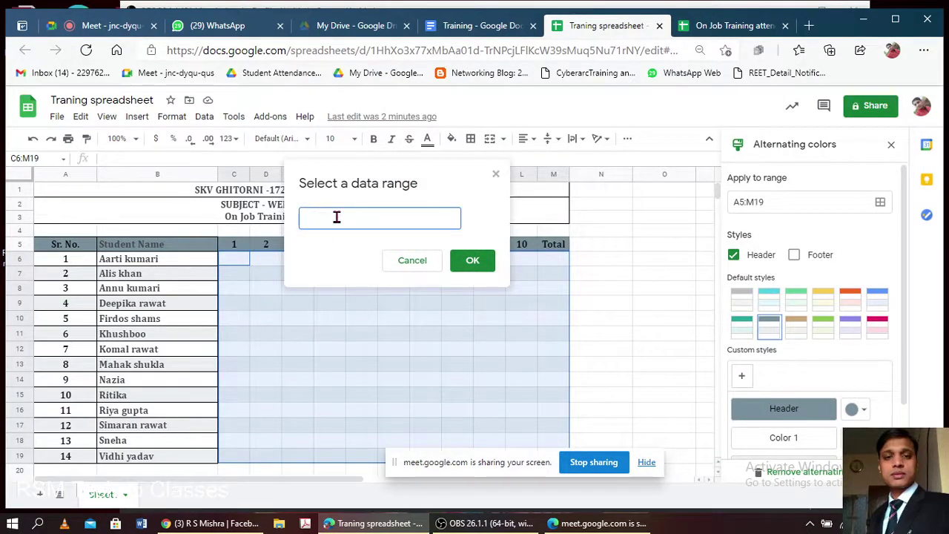
left_click(233, 260)
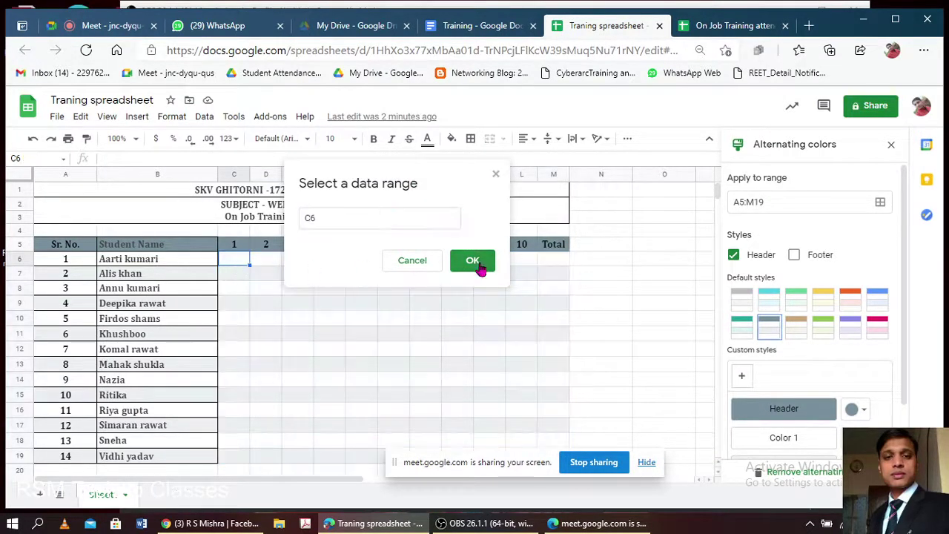
left_click(526, 261, "shift")
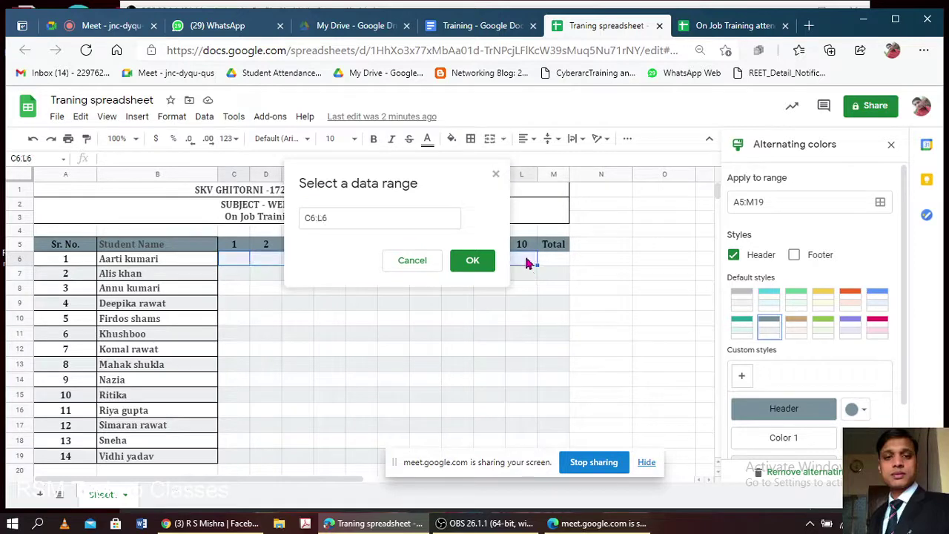
left_click(469, 261)
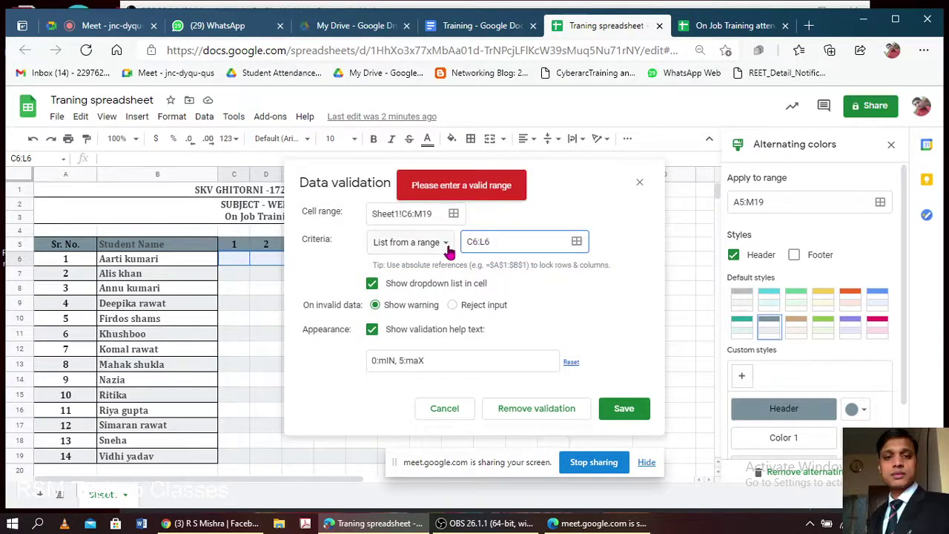
left_click(447, 248)
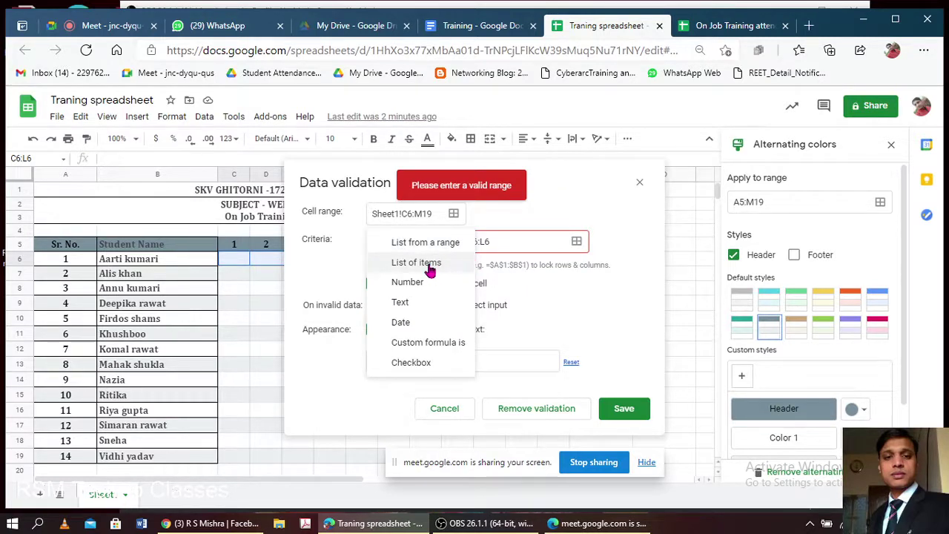
- Switch to a list of items 0,1,2,3,4,5, correct the help text to '0:M', and save
left_click(430, 267)
left_click(530, 241)
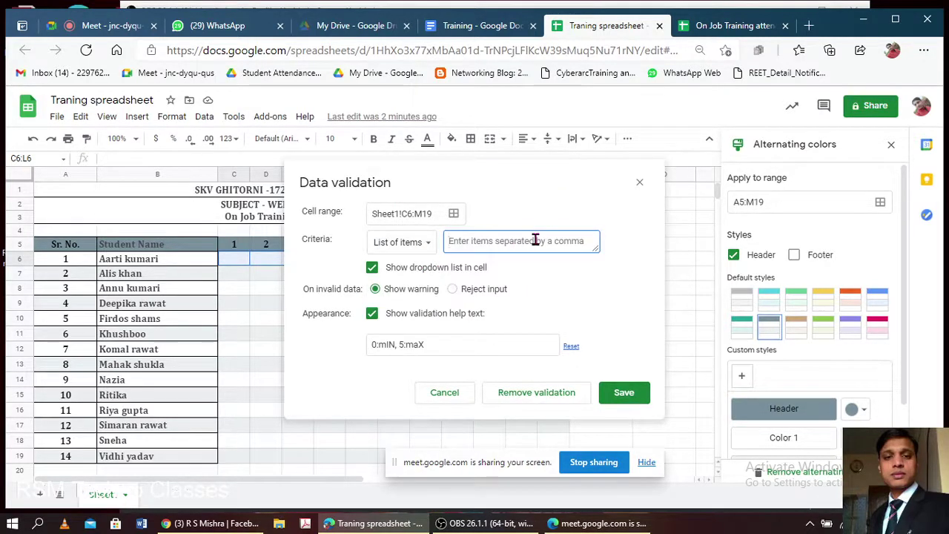
type("0,1,2,")
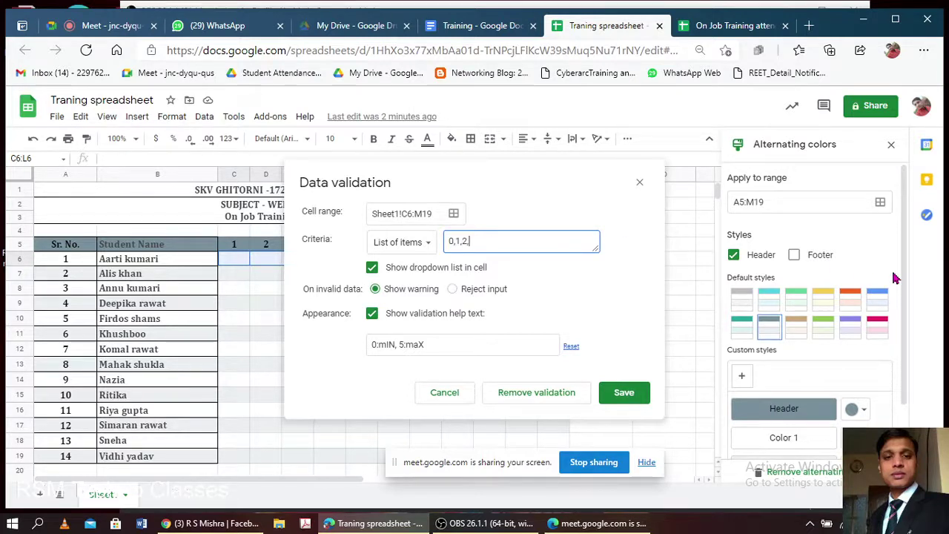
type("3,4,4")
left_click(388, 344)
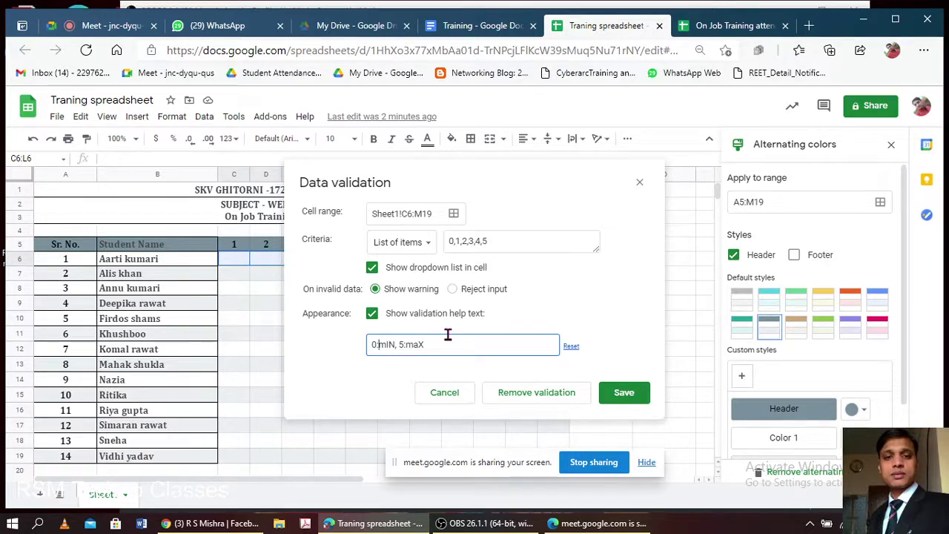
key("Delete")
type("M")
left_click(622, 392)
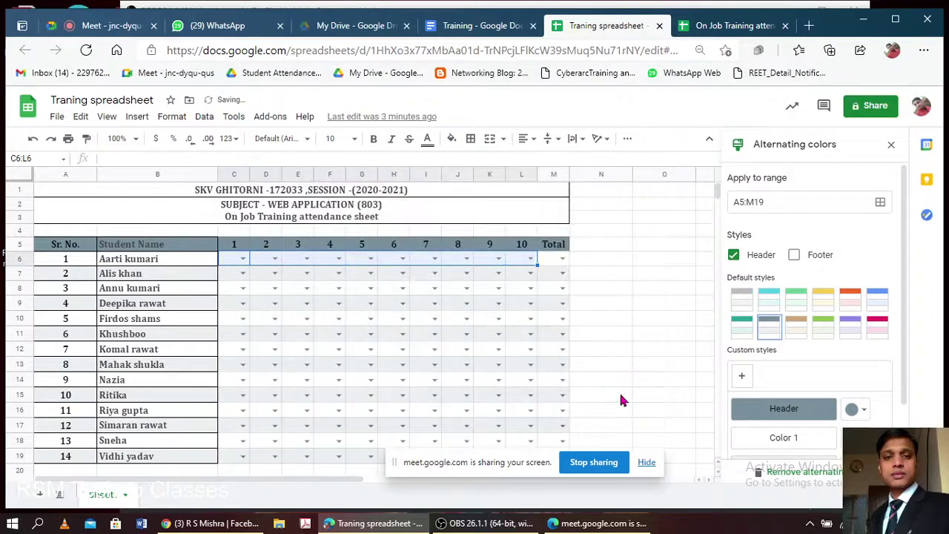
left_click(644, 323)
- Pick 2, 3, 5 and 4 from the drop-downs in C6, D6, E6 and F6
scroll(393, 269, "down", 1)
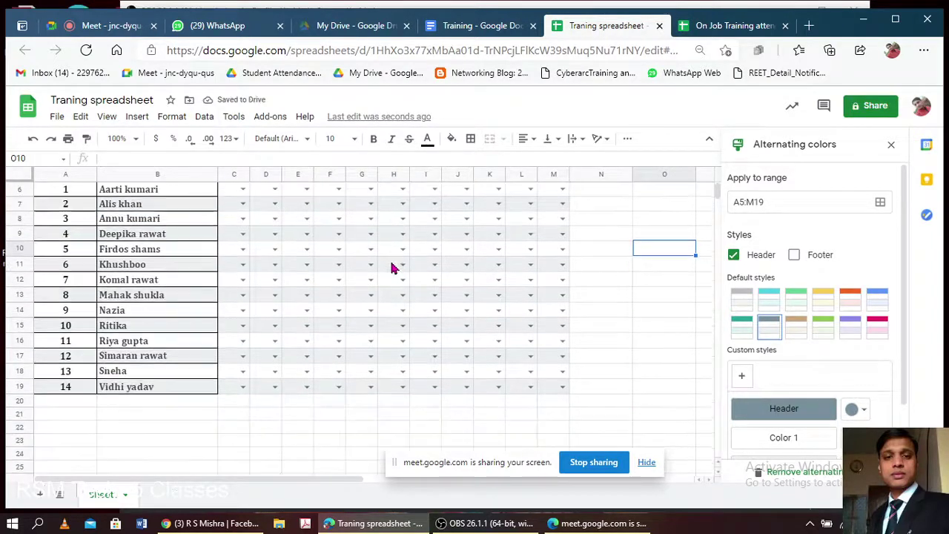
scroll(341, 256, "up", 1)
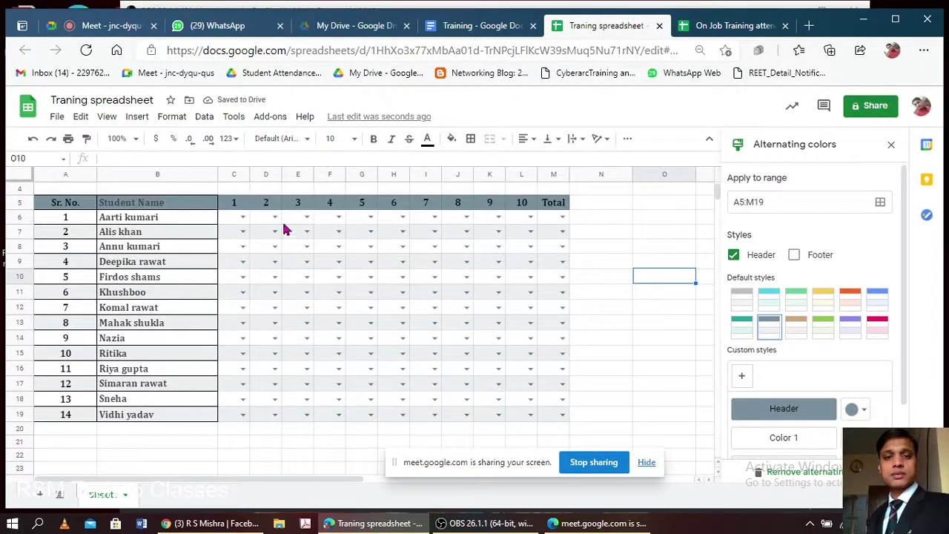
left_click(243, 217)
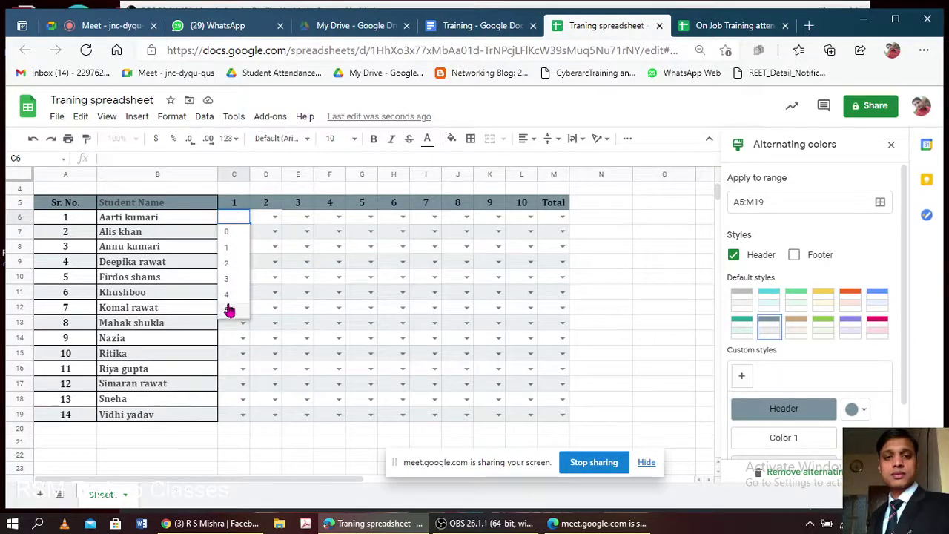
left_click(232, 265)
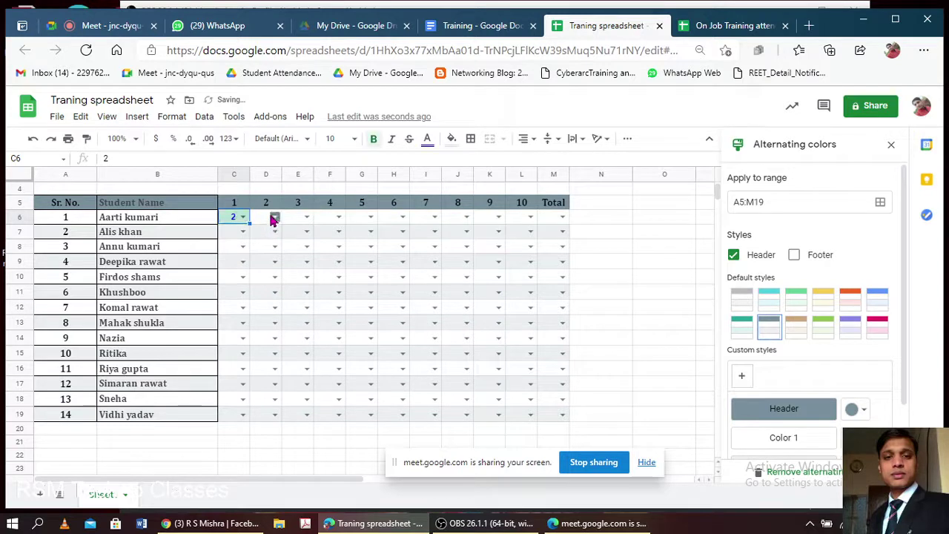
left_click(274, 217)
left_click(260, 279)
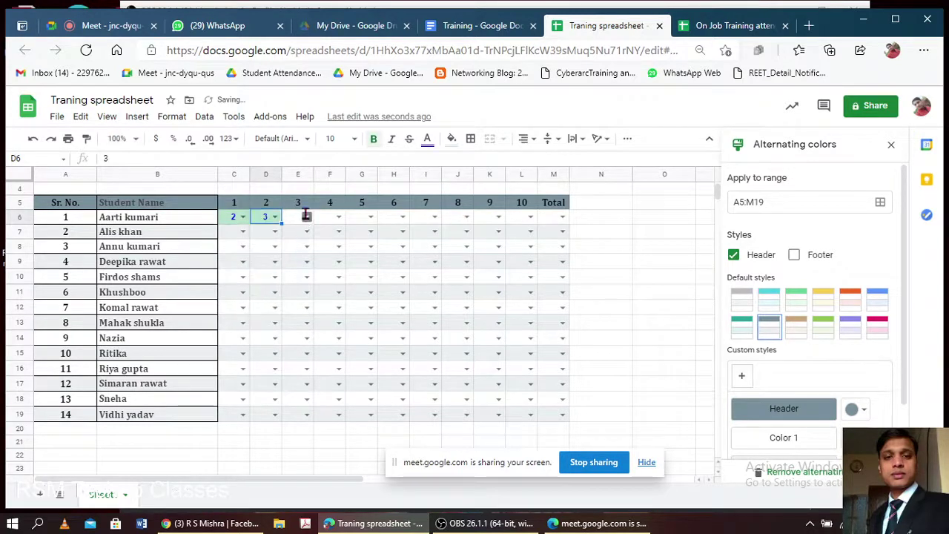
left_click(305, 217)
left_click(296, 311)
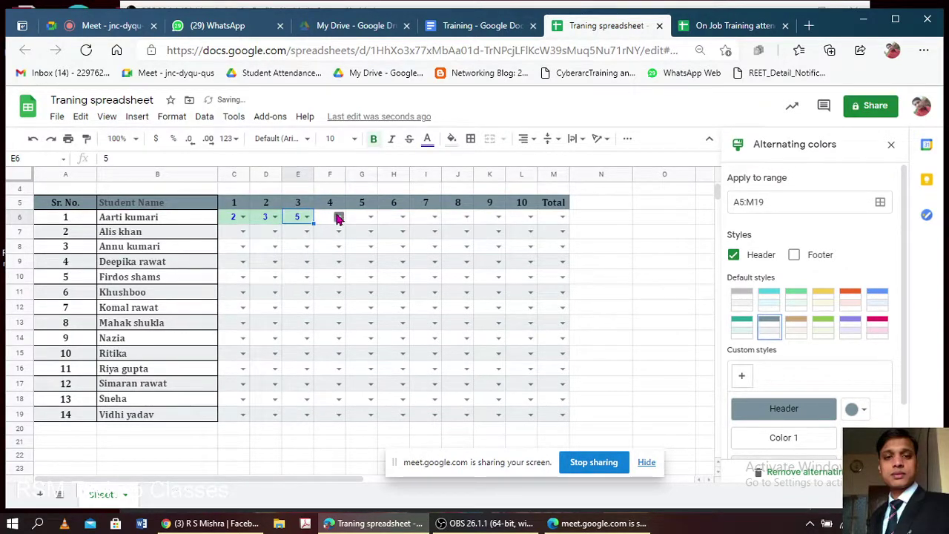
left_click(339, 216)
left_click(322, 294)
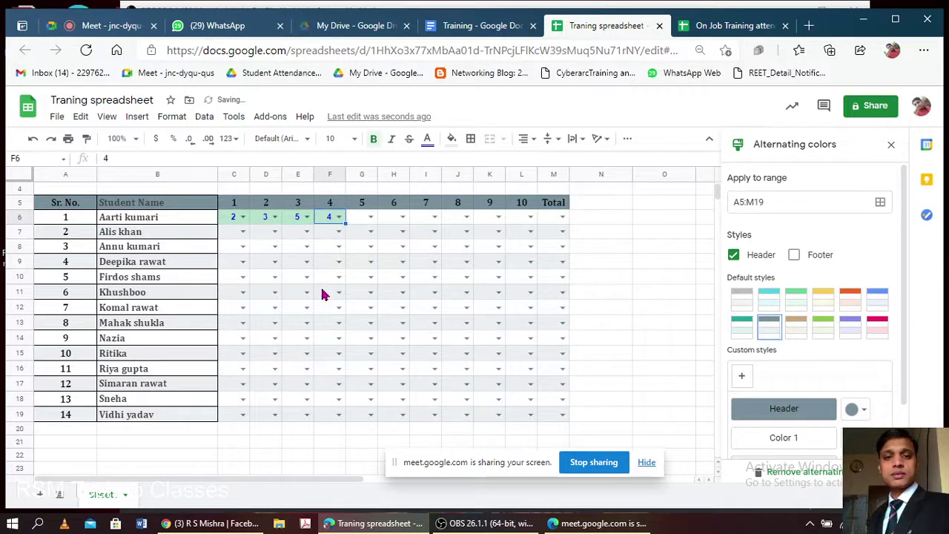
left_click_drag(555, 217, 546, 418)
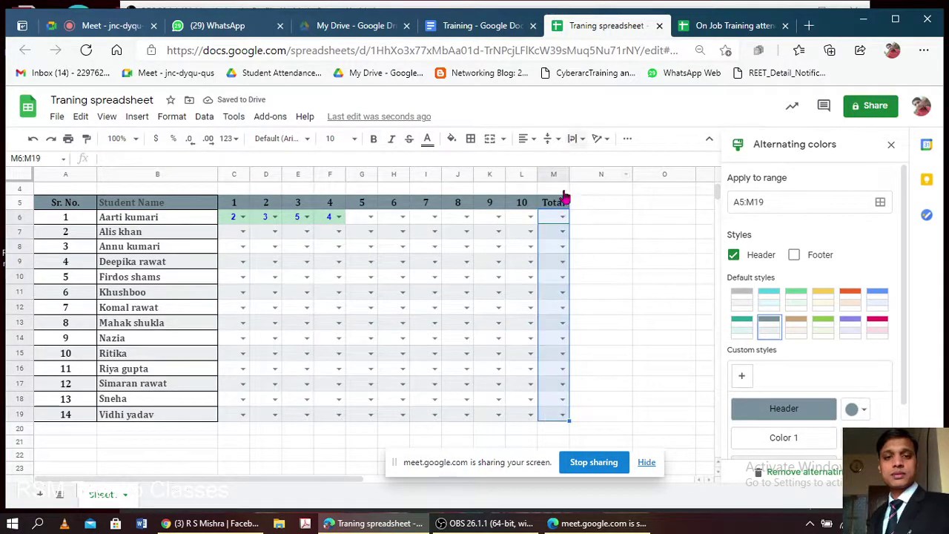
right_click(552, 222)
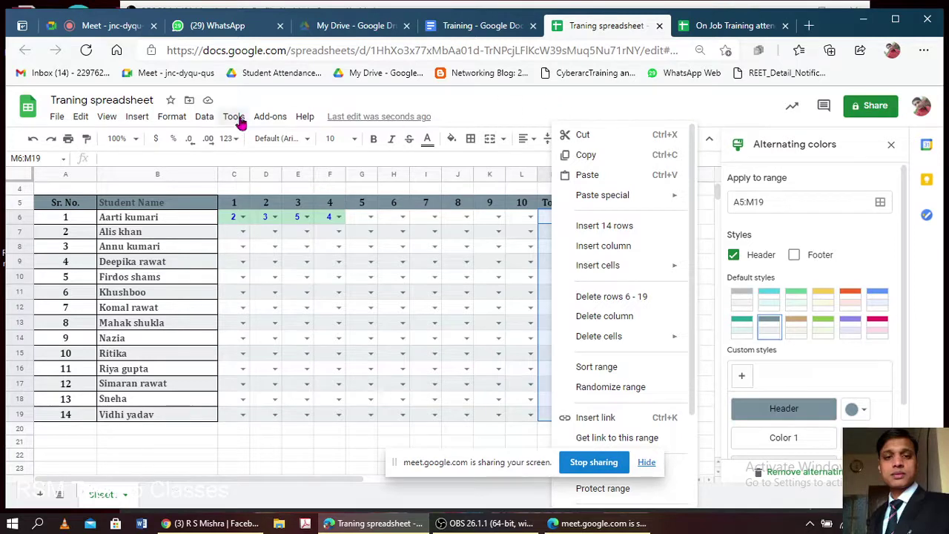
left_click(204, 116)
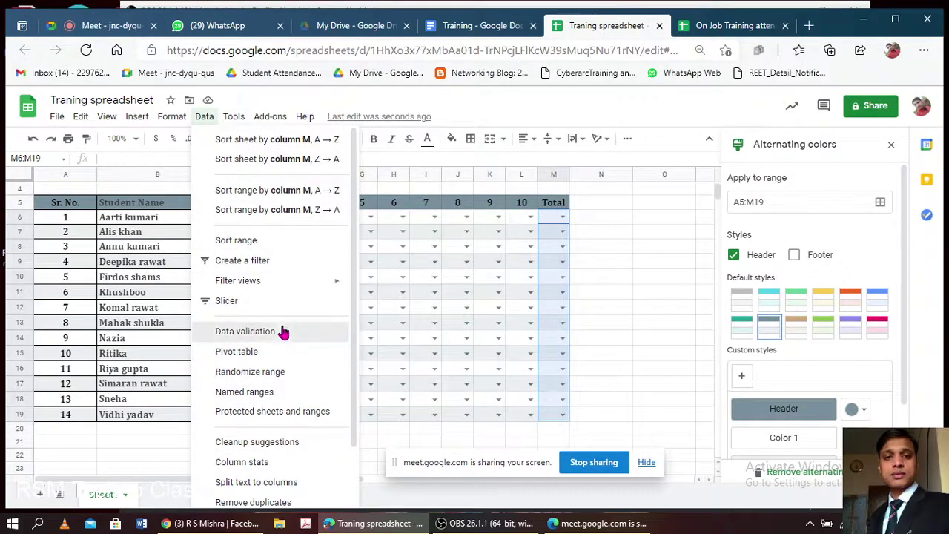
left_click(282, 330)
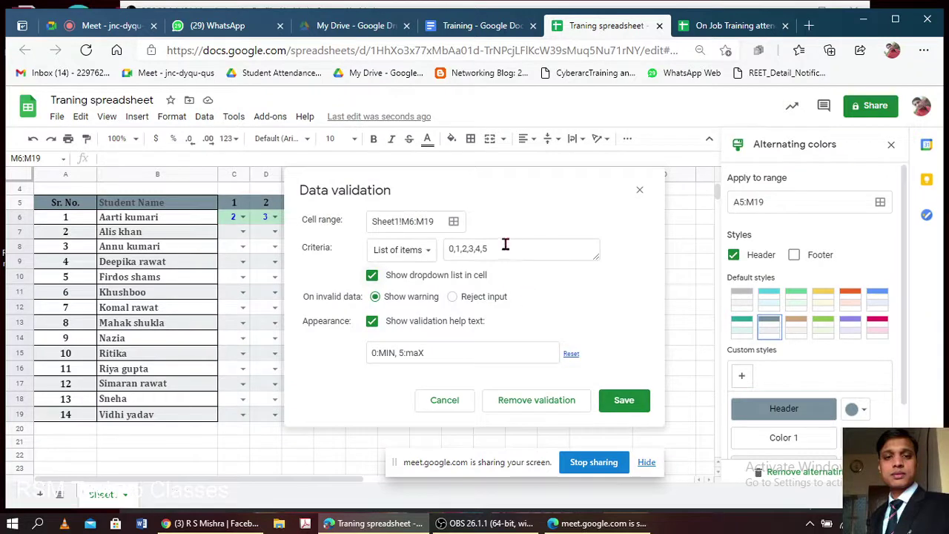
left_click(435, 222)
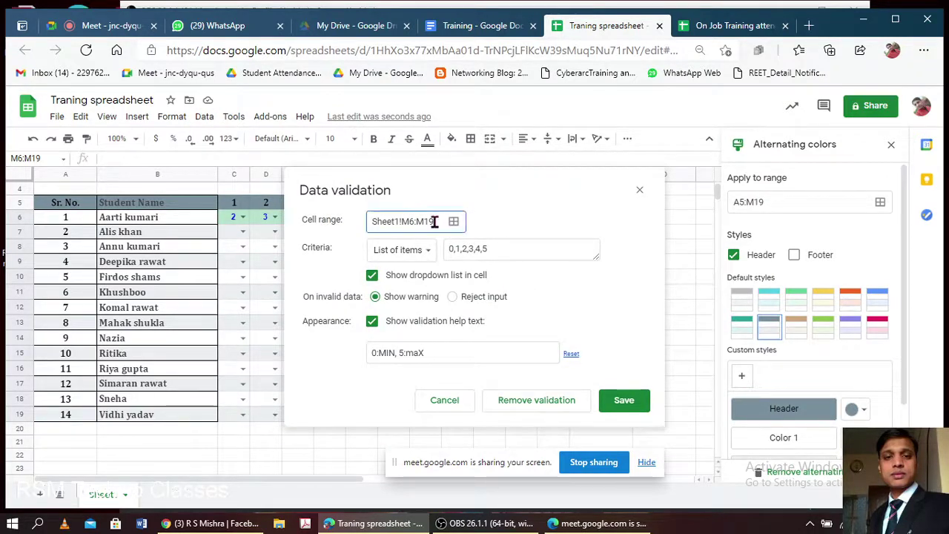
key("BackSpace")
left_click(619, 400)
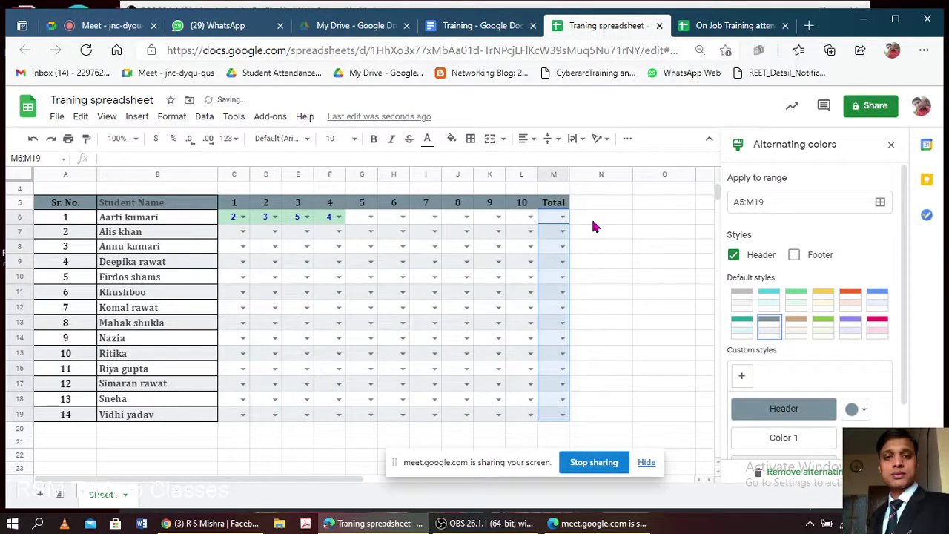
left_click(590, 216)
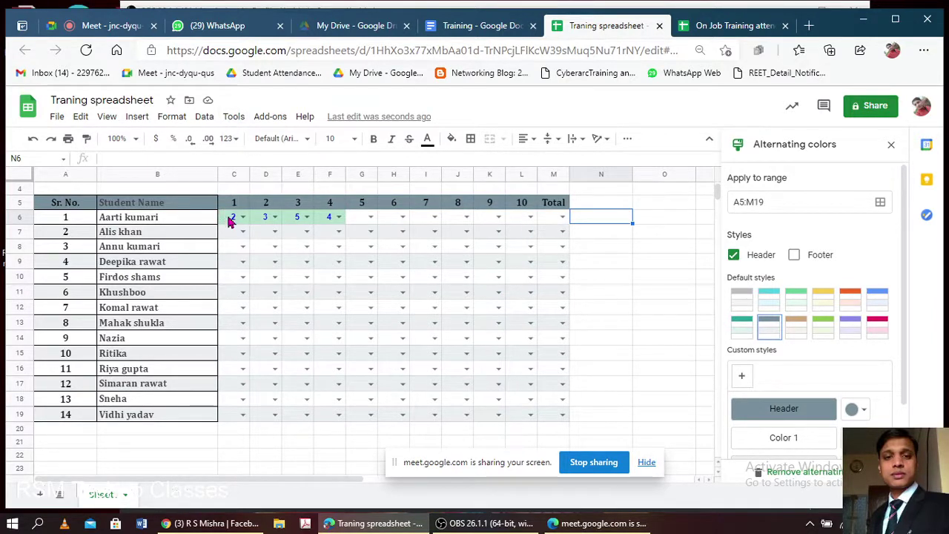
- Correct the validation rule's range to Sheet1!C6:M19 and save it
left_click_drag(231, 221, 555, 416)
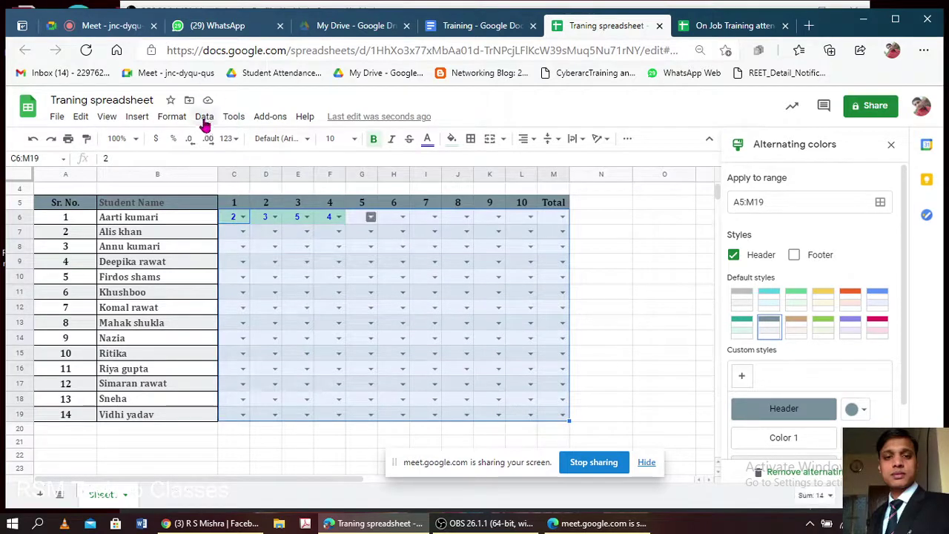
left_click(204, 117)
left_click(250, 330)
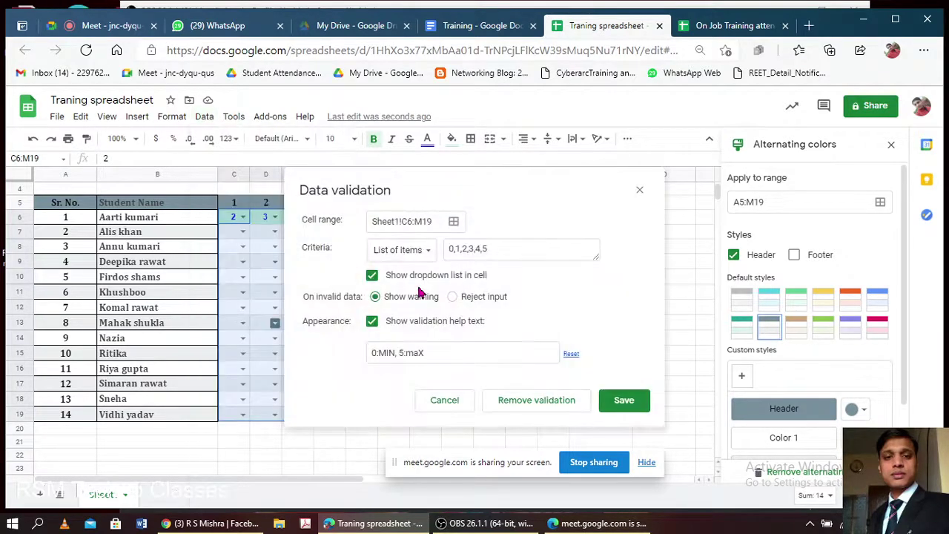
left_click(422, 220)
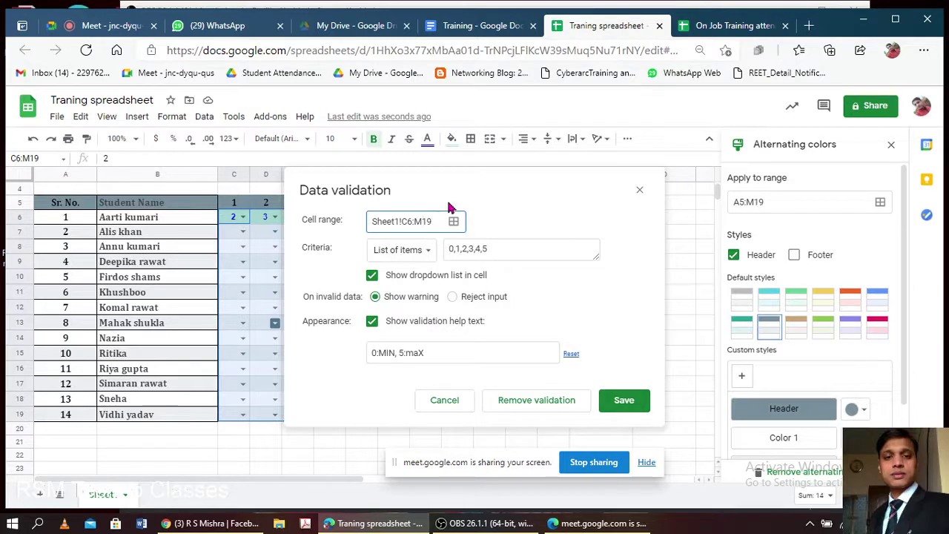
key("BackSpace")
type("M")
left_click(625, 400)
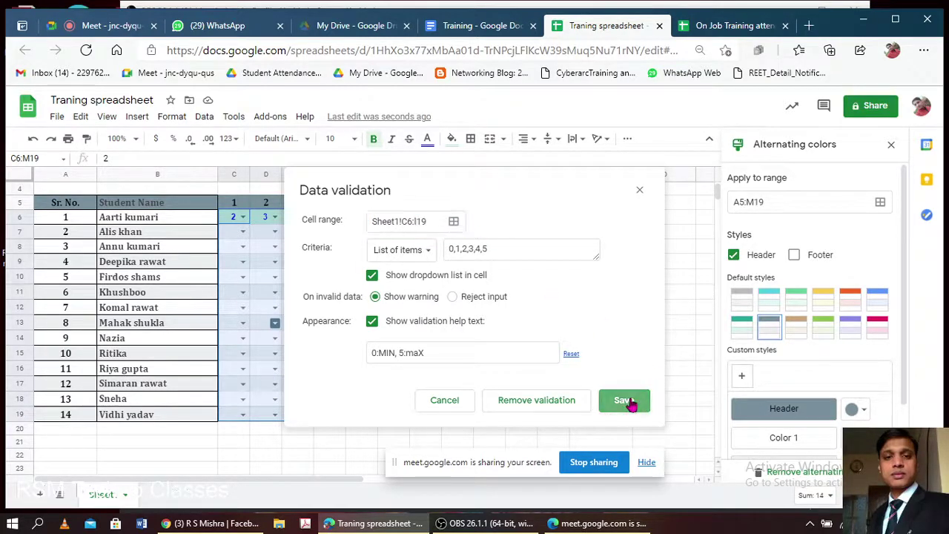
- Check the drop-down in Total cell M6, then select the Total cells M6:M19
left_click(621, 264)
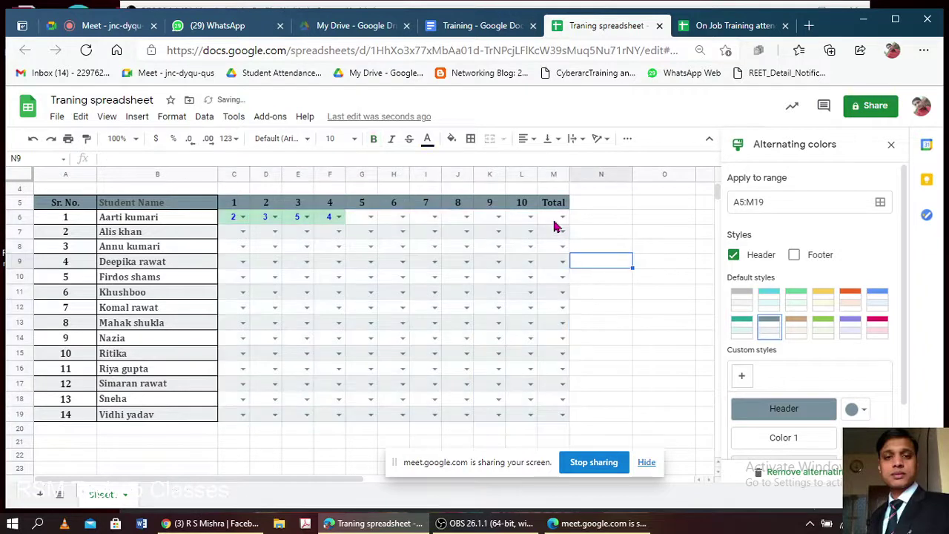
left_click(554, 219)
left_click(554, 219)
left_click(626, 234)
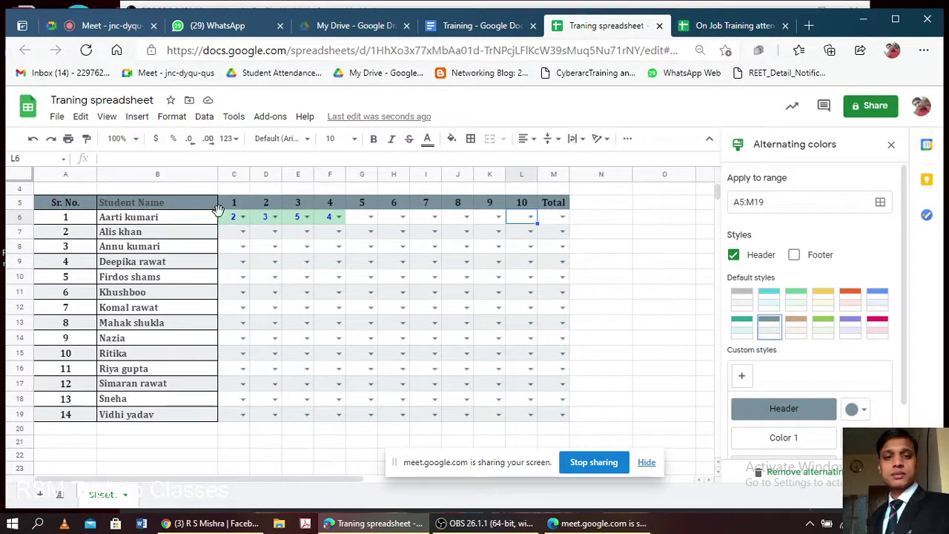
left_click(214, 218)
left_click(231, 221)
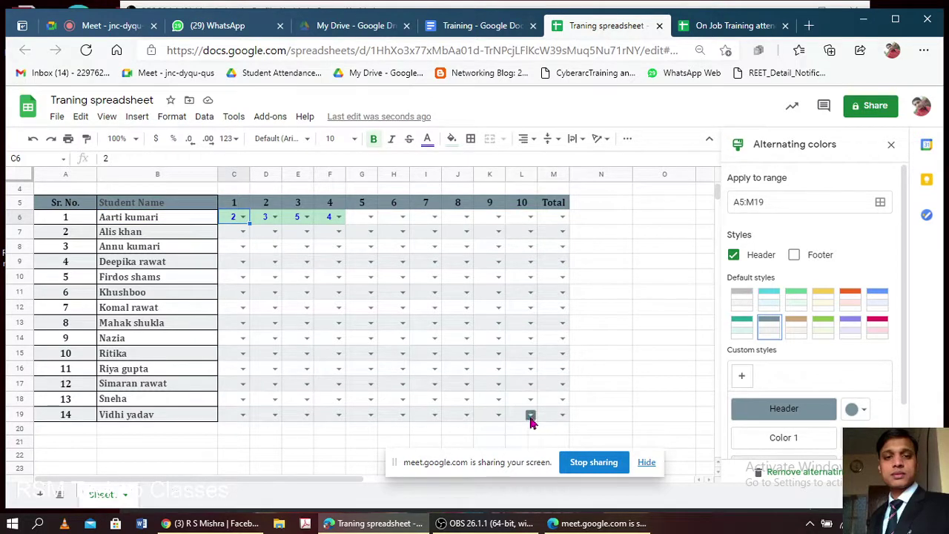
left_click_drag(553, 218, 549, 417)
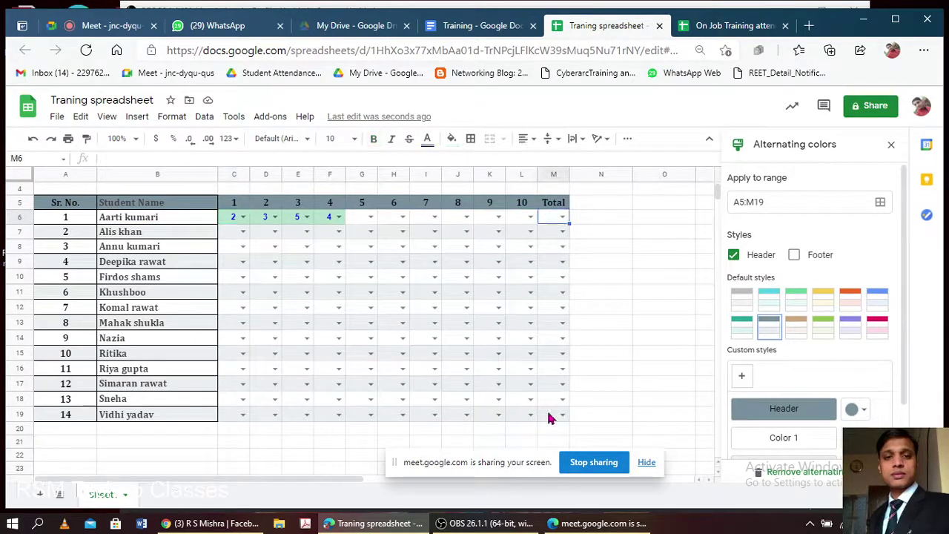
right_click(549, 291)
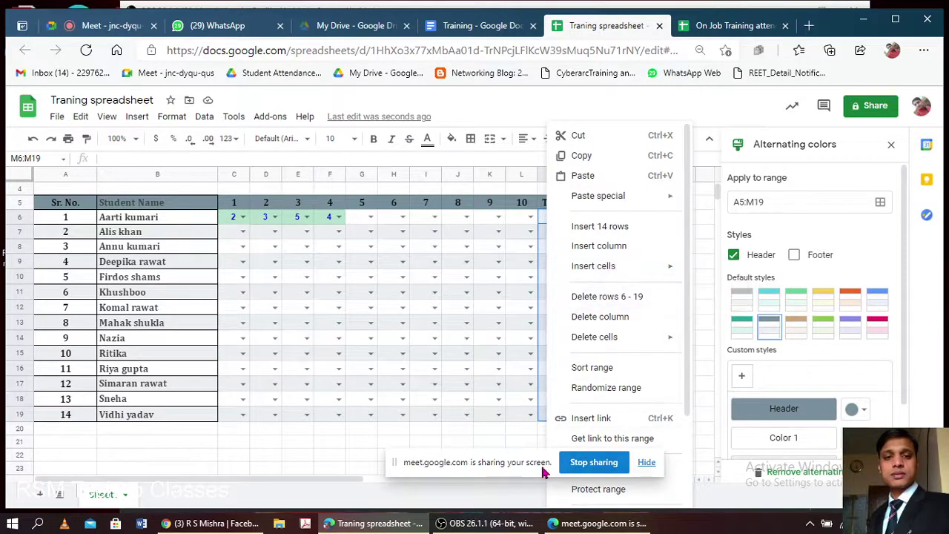
left_click_drag(543, 467, 284, 481)
right_click(550, 221)
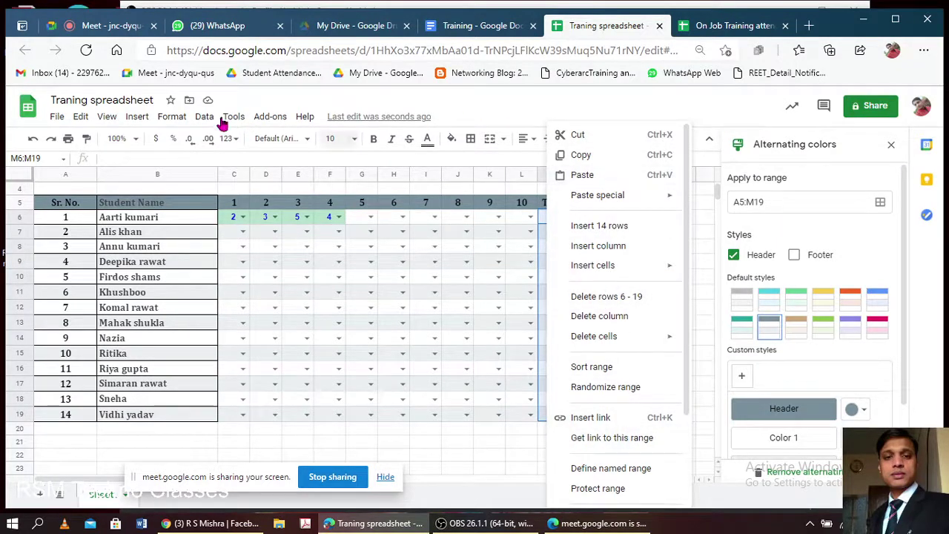
- Edit the M6:M19 validation rule's range to Sheet1!M6:I19 and save it
left_click(204, 116)
left_click(248, 332)
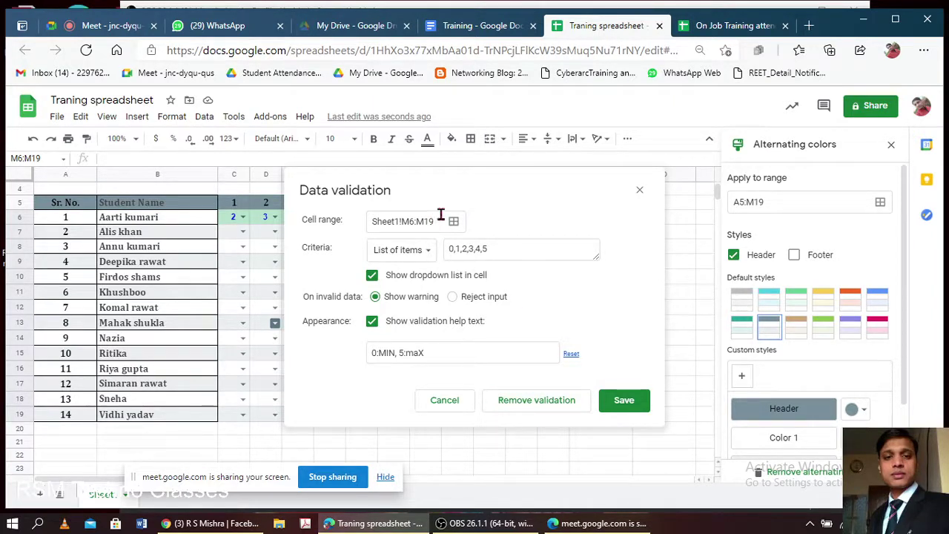
left_click_drag(584, 226, 710, 259)
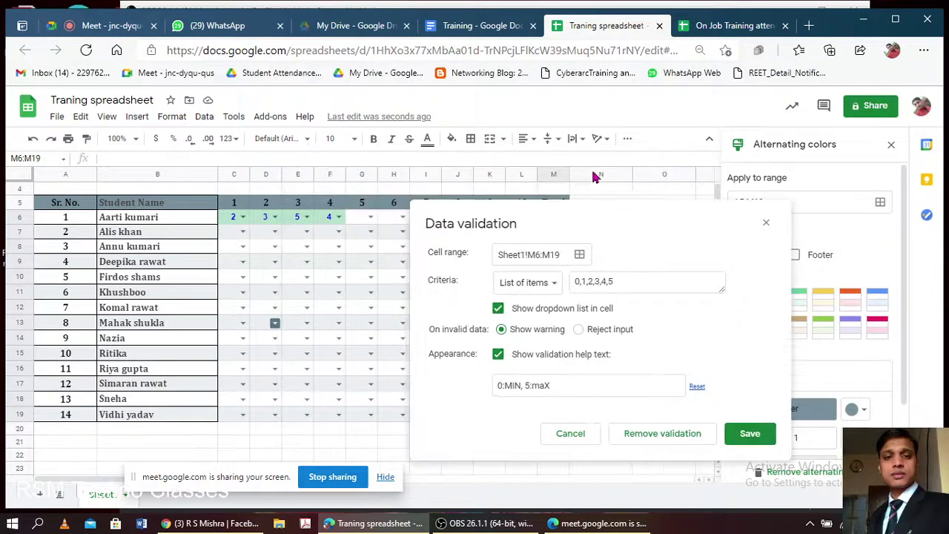
left_click(579, 254)
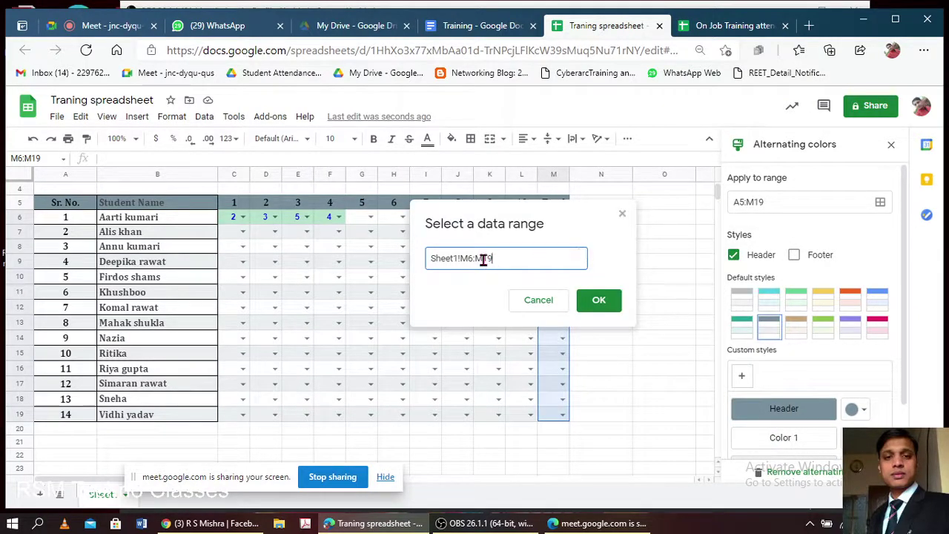
left_click(483, 259)
type("I")
left_click(601, 300)
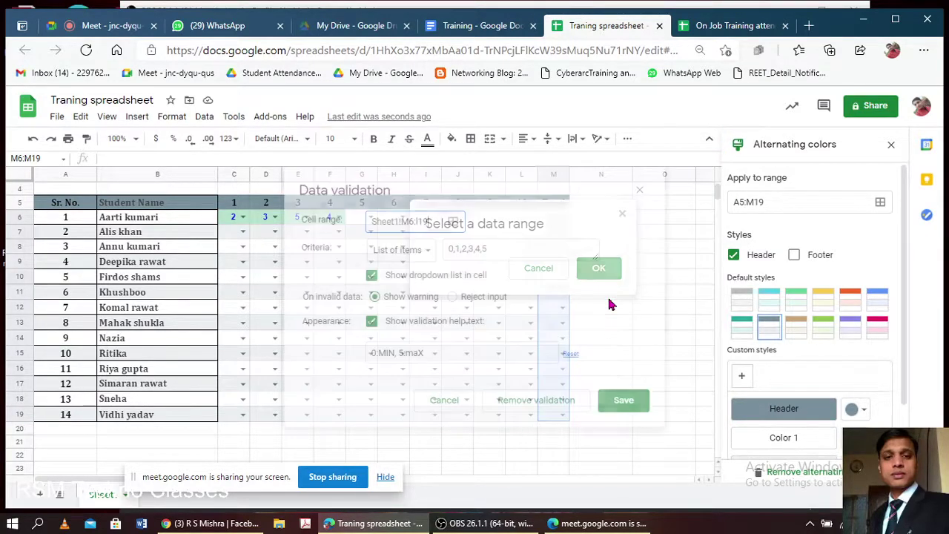
left_click(619, 401)
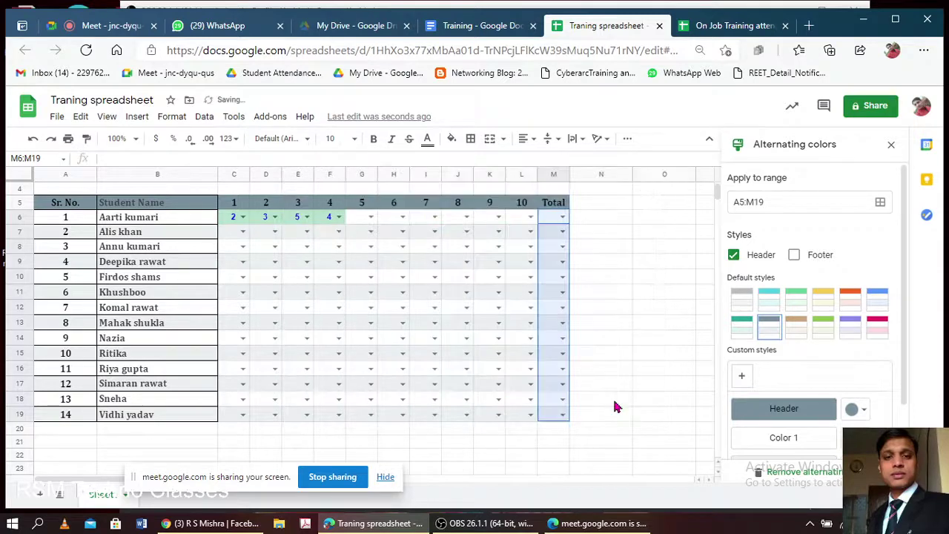
left_click(625, 316)
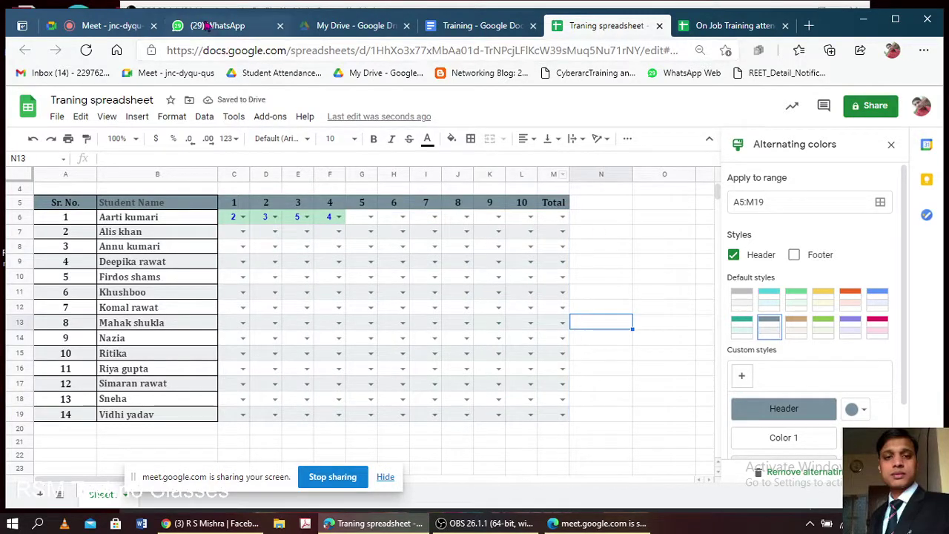
- Admit the person asking to join the video call, then return to the spreadsheet
left_click(90, 28)
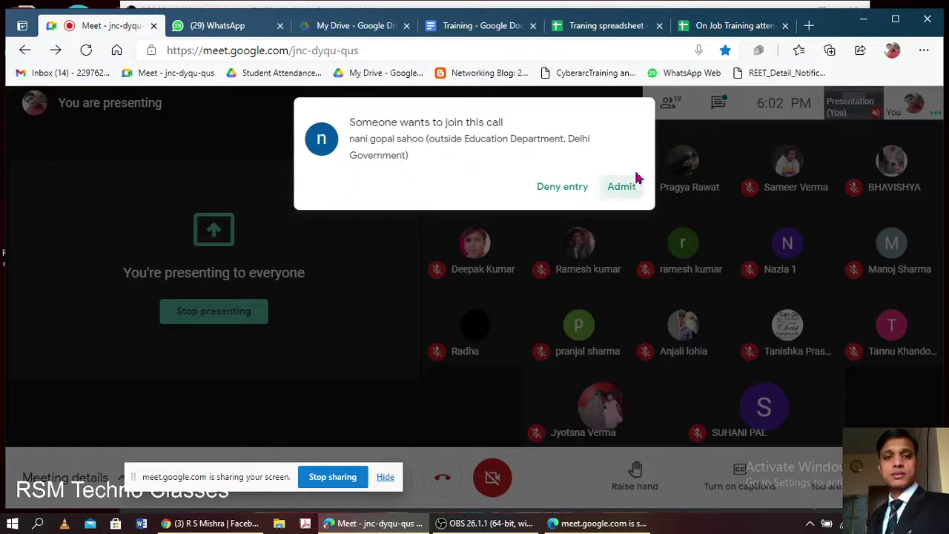
left_click(622, 187)
left_click(606, 27)
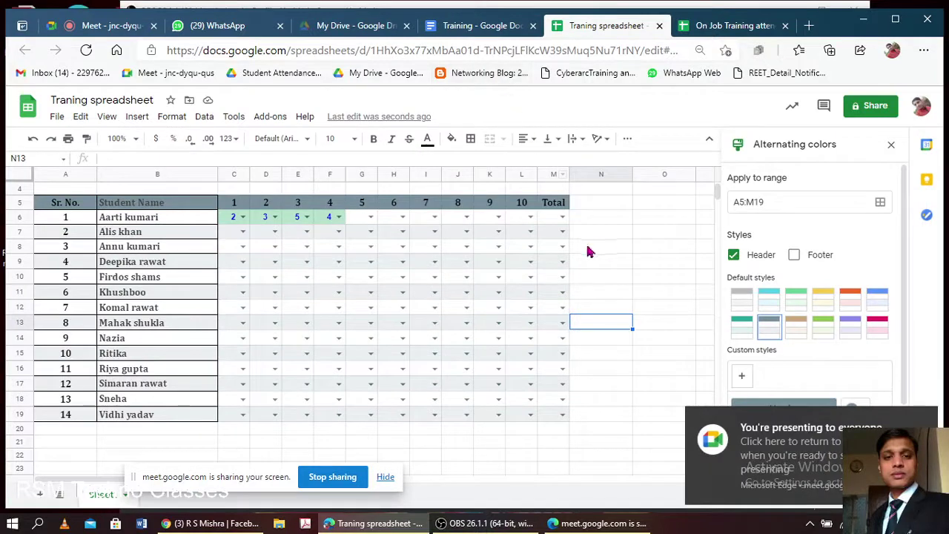
- Delete the old Total column M
left_click(548, 217)
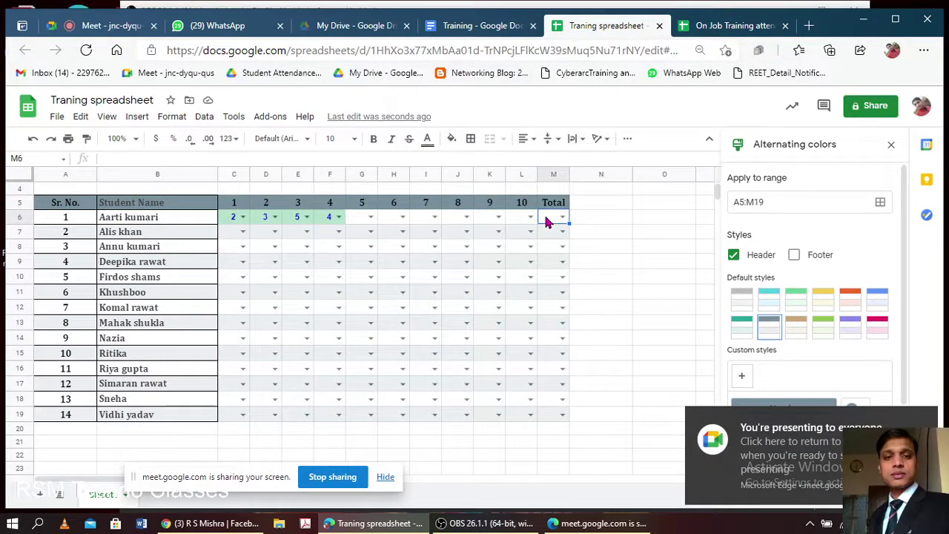
left_click(548, 418, "shift")
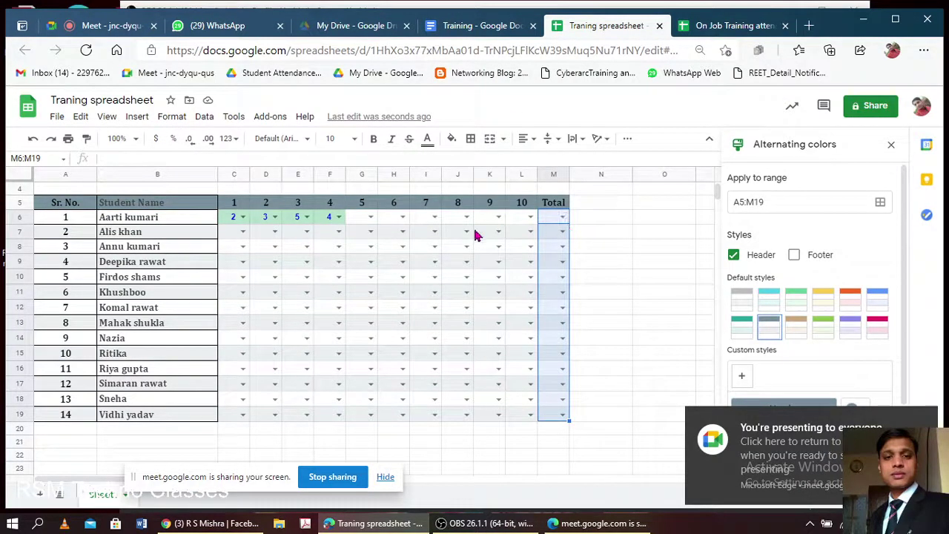
right_click(553, 174)
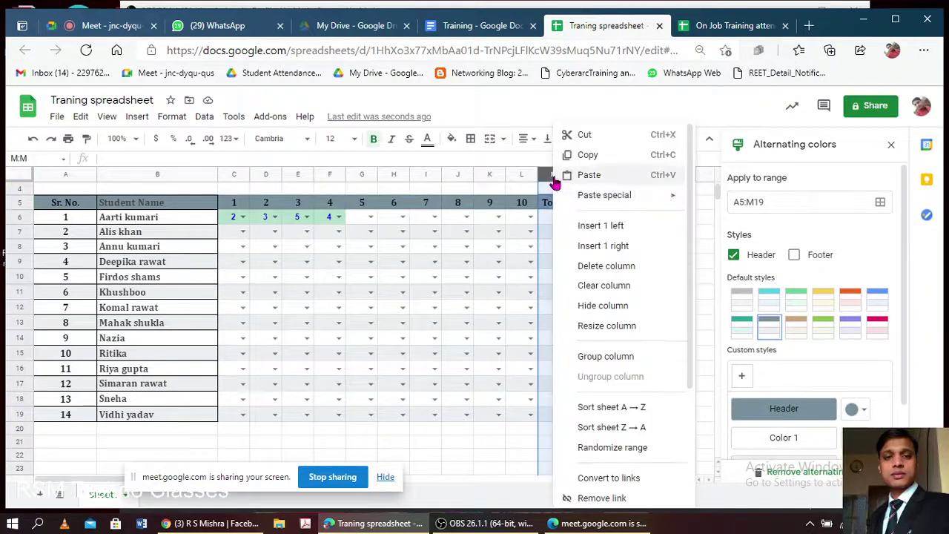
left_click(606, 265)
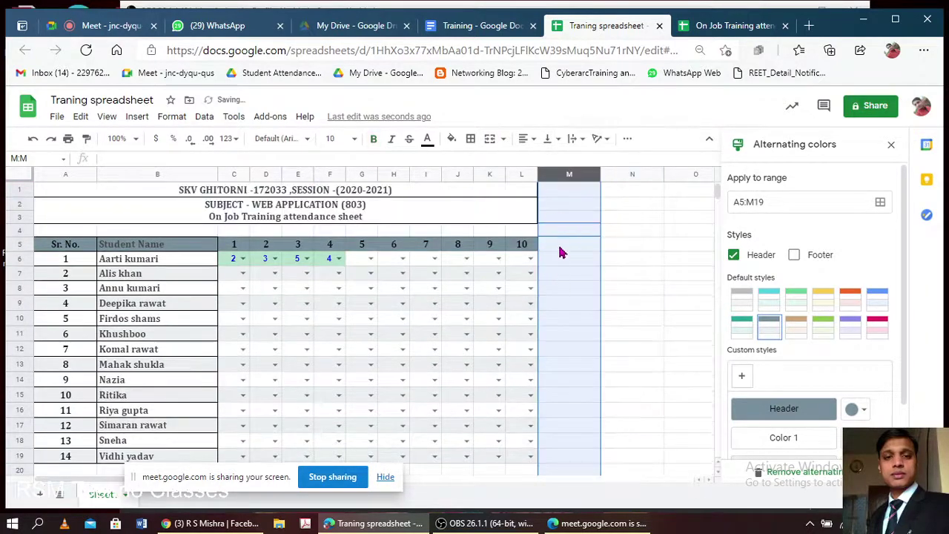
- Enter the header TOTAL in cell M5
left_click(561, 250)
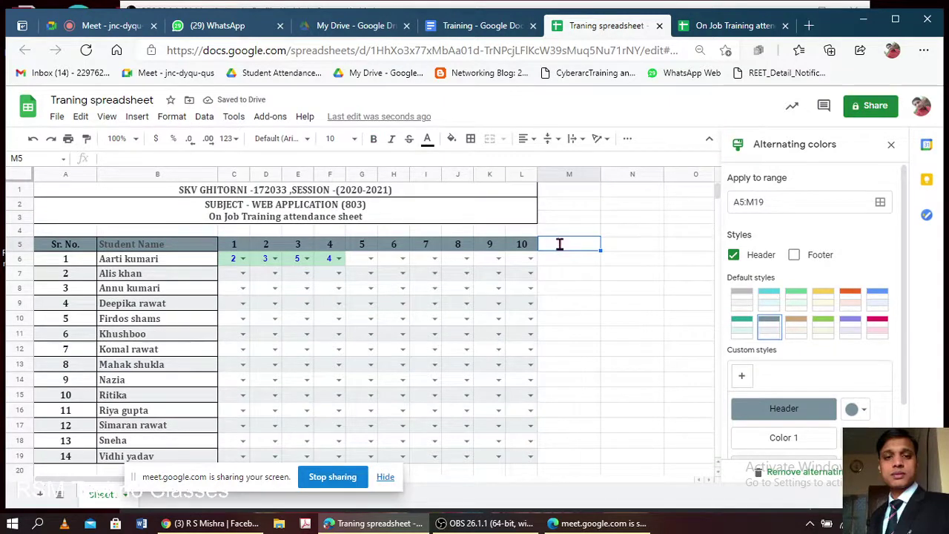
type("to")
left_click(544, 242)
key("BackSpace")
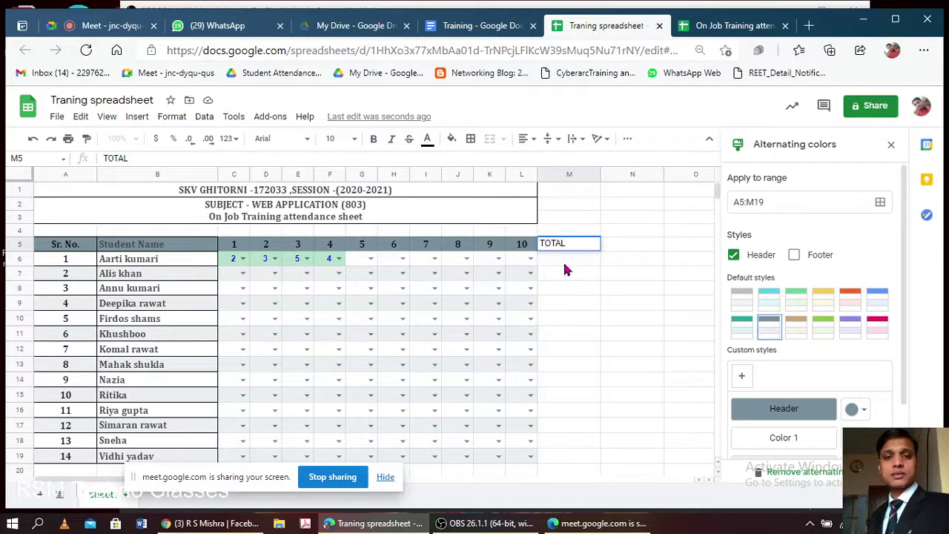
key("Return")
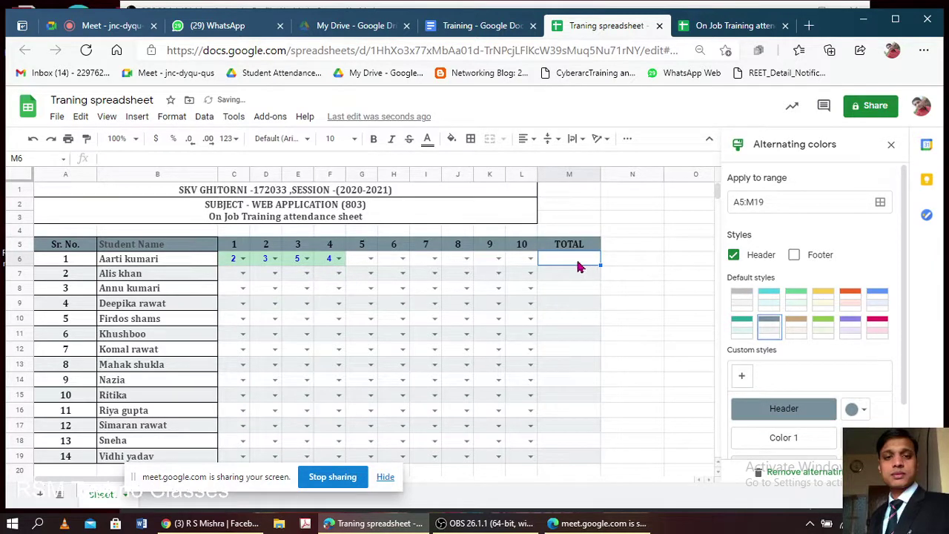
- Enter =SUM(C6:L6) in M6 and fill it down through M19
double_click(576, 259)
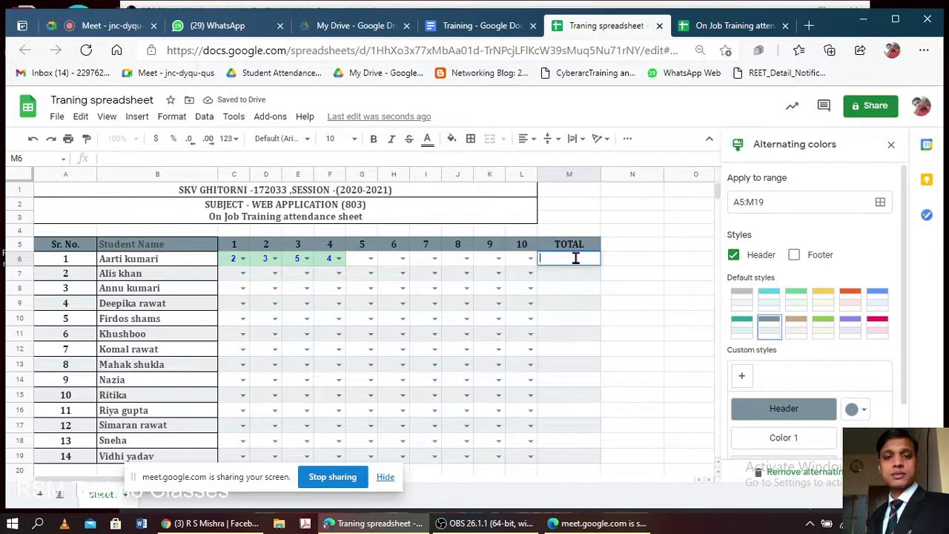
type("=sSUM(")
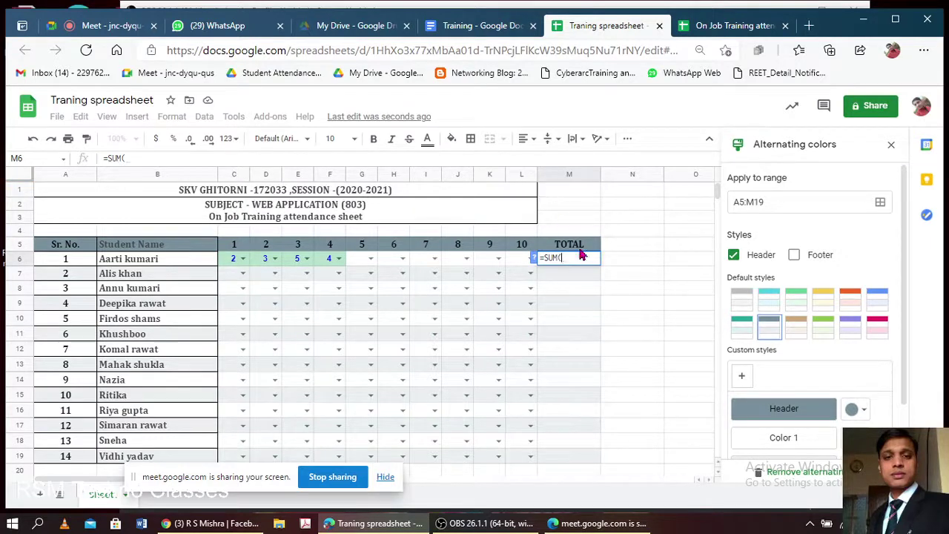
type("C")
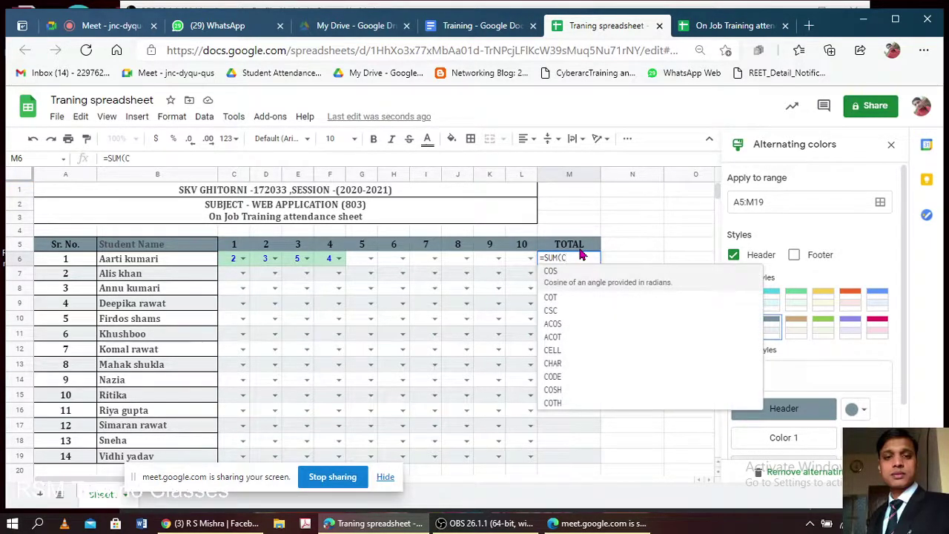
type("6:")
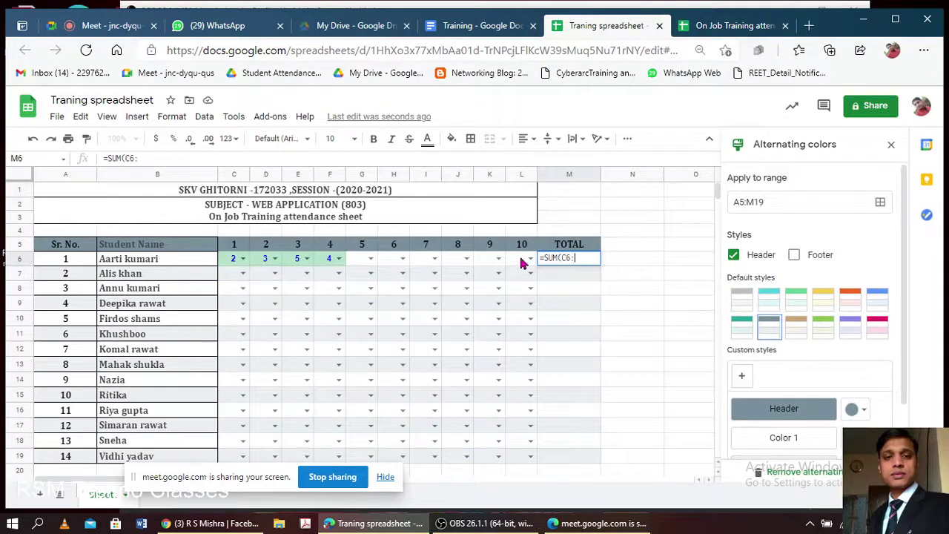
left_click(522, 262)
double_click(557, 260)
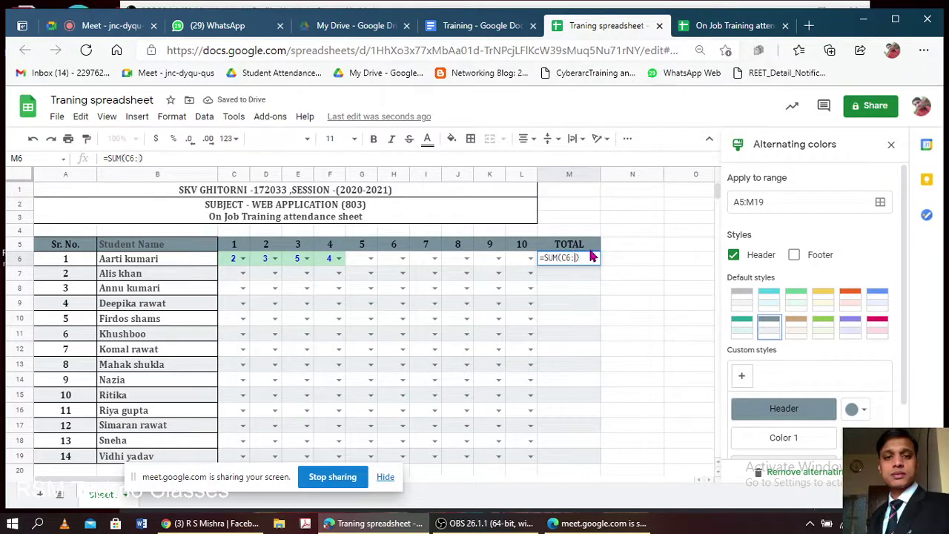
type("l6")
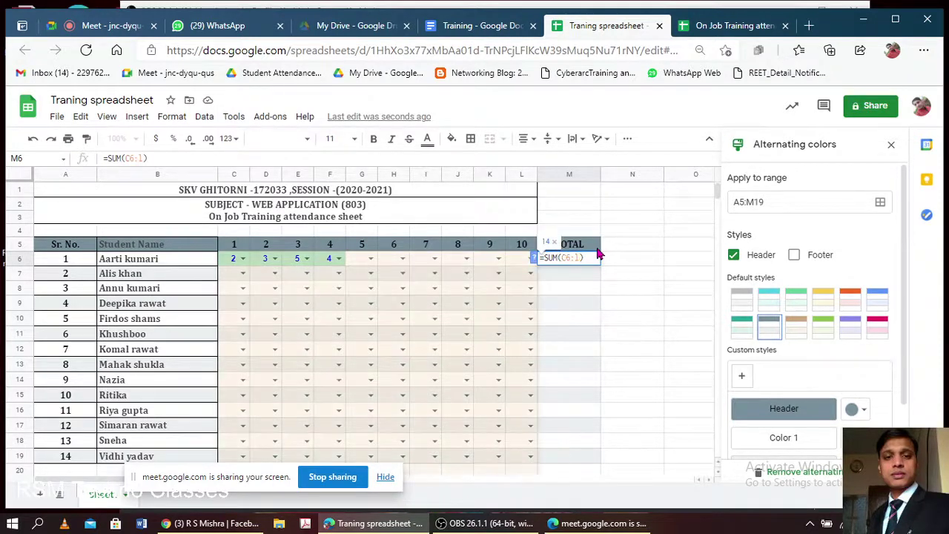
key("Return")
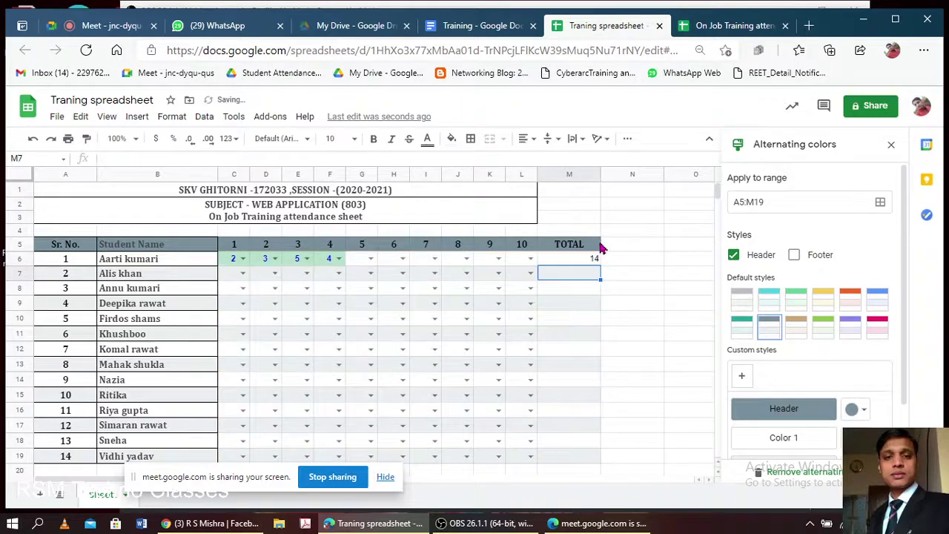
left_click(565, 257)
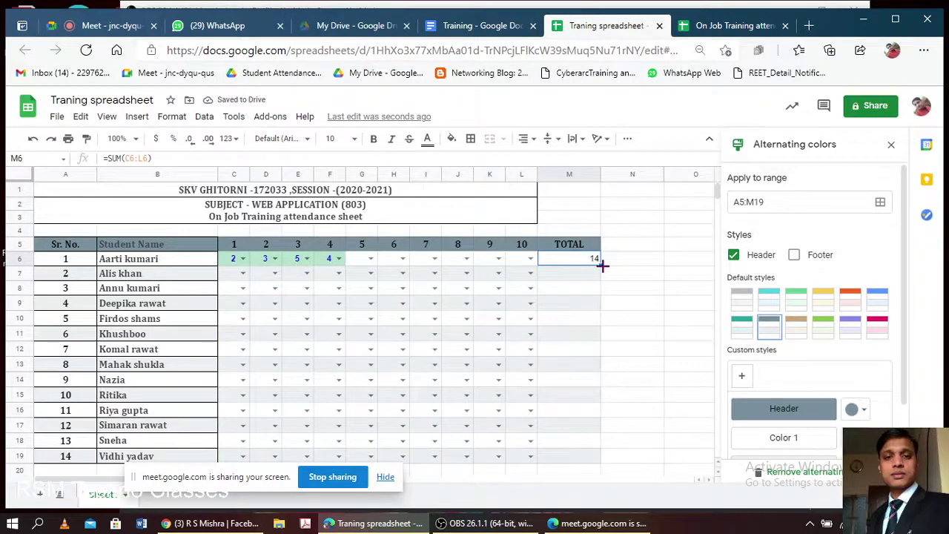
mouse_move(602, 264)
left_mouse_down()
mouse_move(601, 499)
mouse_move(601, 326)
mouse_move(609, 324)
left_mouse_up()
scroll(593, 311, "up", 1)
scroll(589, 304, "up", 3)
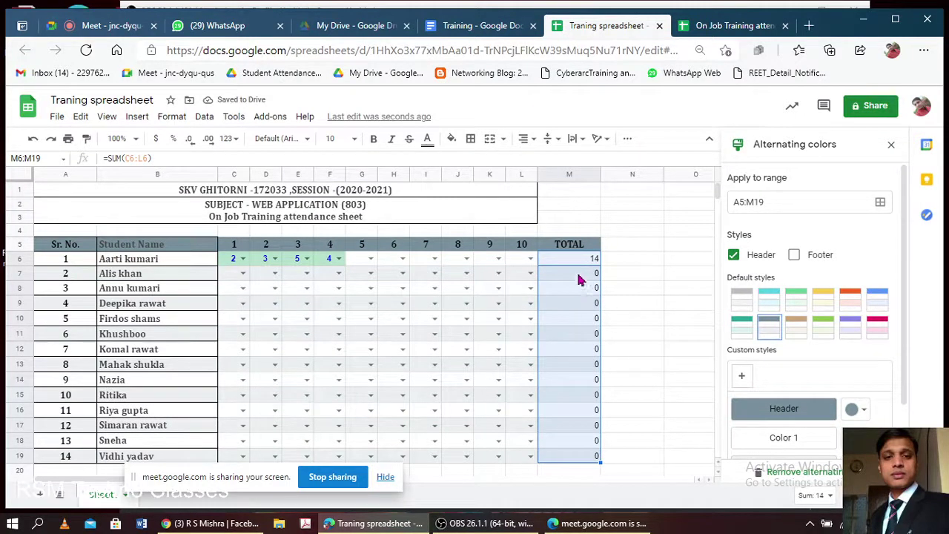
- Make the TOTAL cells M6:M19 bold and centre-aligned
left_click(373, 141)
left_click(532, 141)
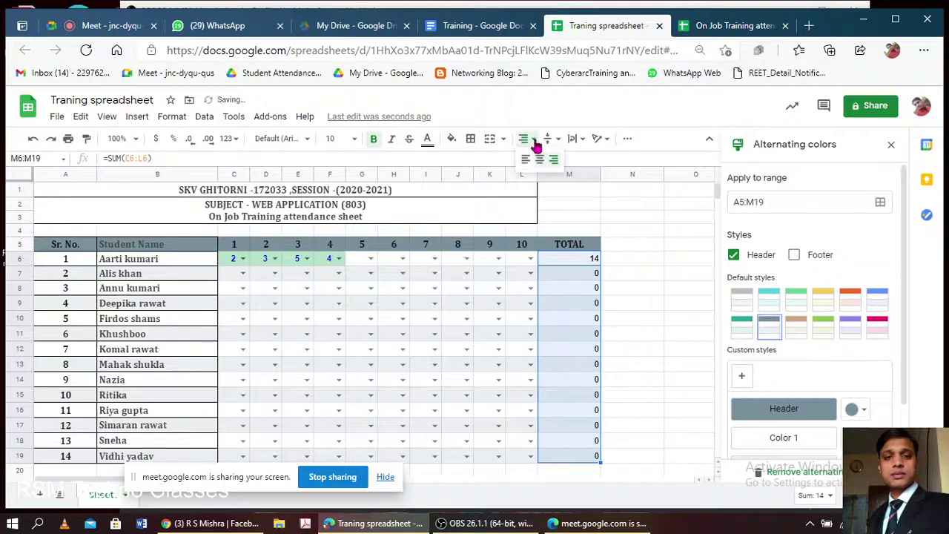
left_click(539, 159)
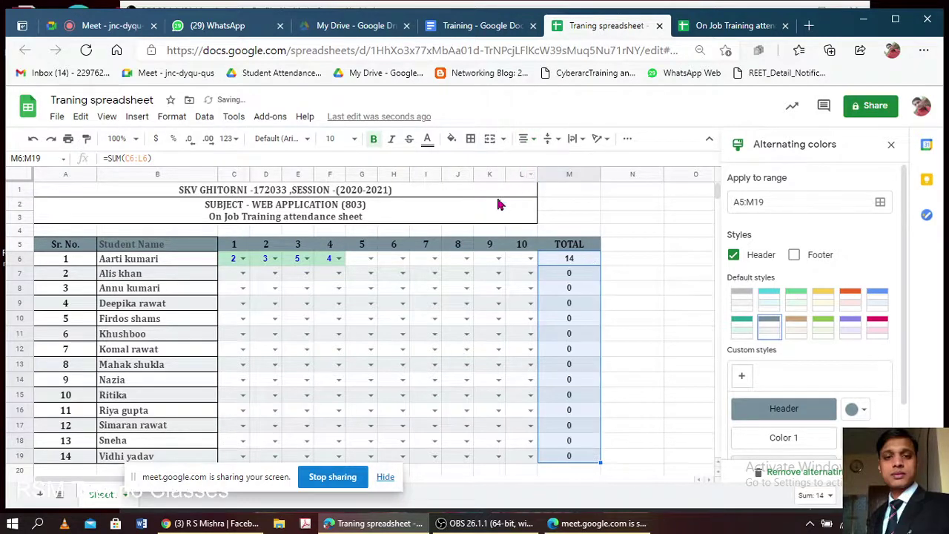
- Mark 2 in E7 and 4 in H10 from their drop-downs, then check M10's total
left_click(305, 273)
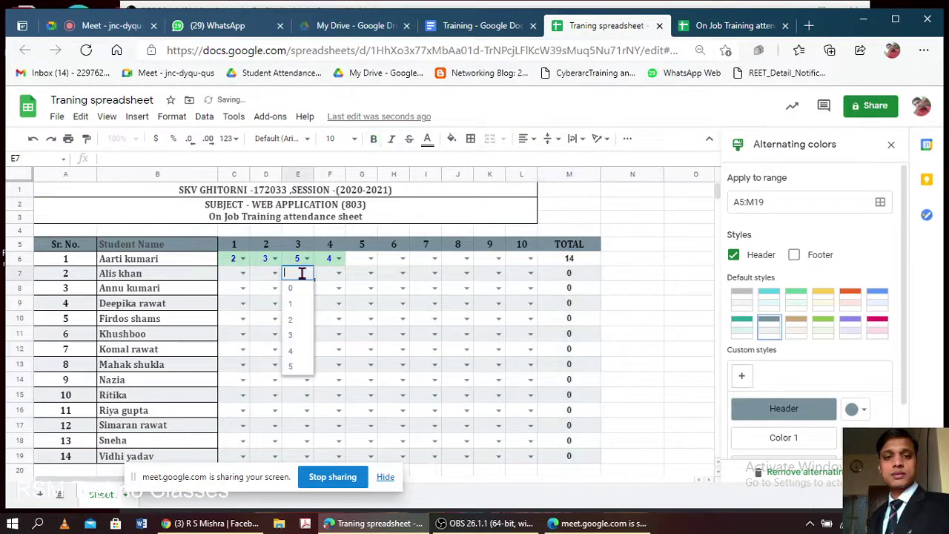
left_click(292, 321)
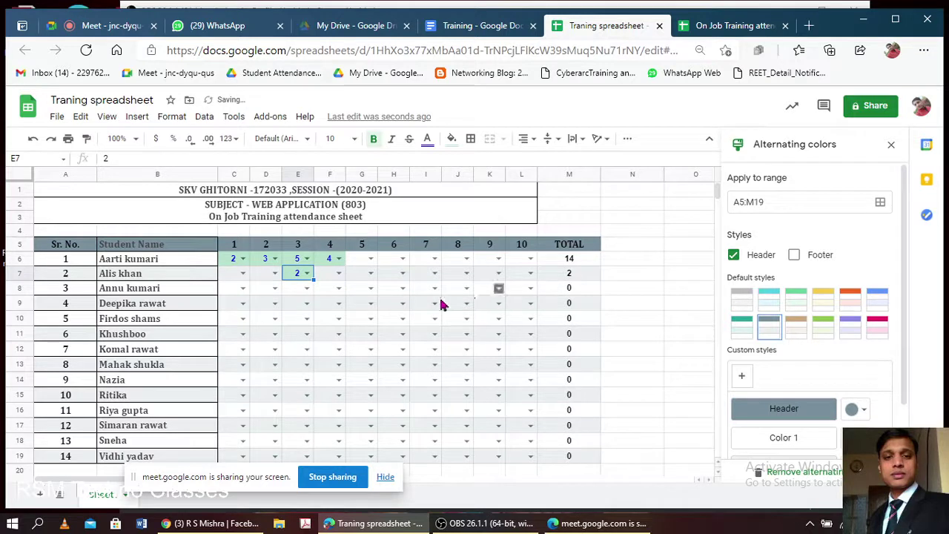
left_click(396, 320)
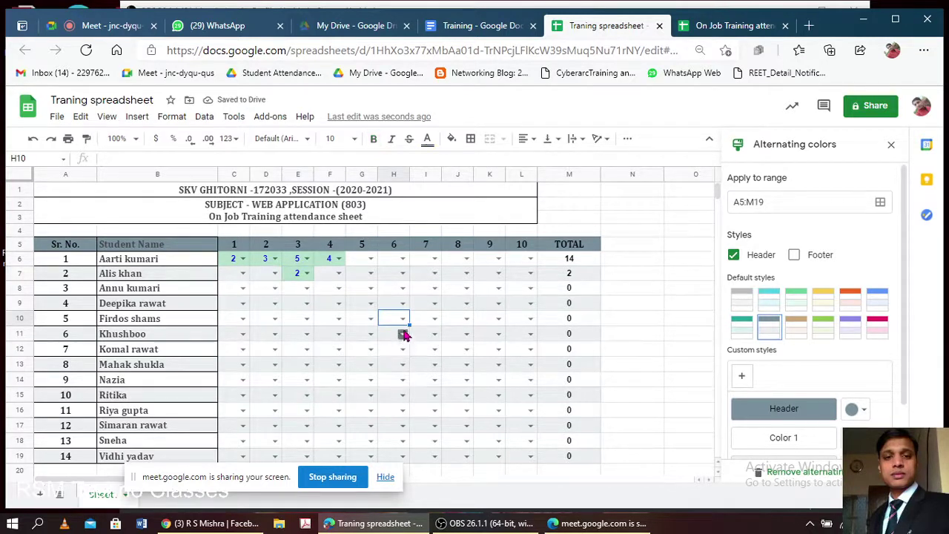
left_click(404, 319)
left_click(393, 398)
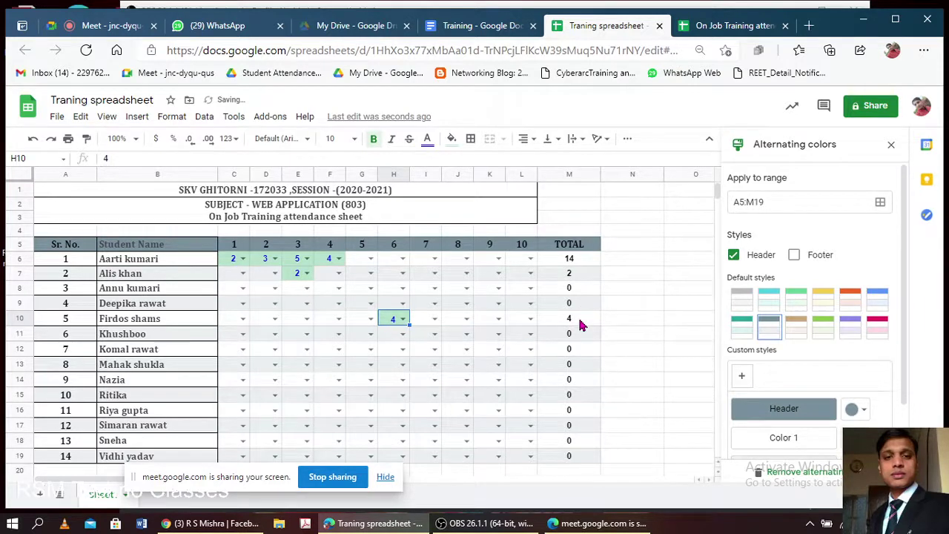
left_click(581, 324)
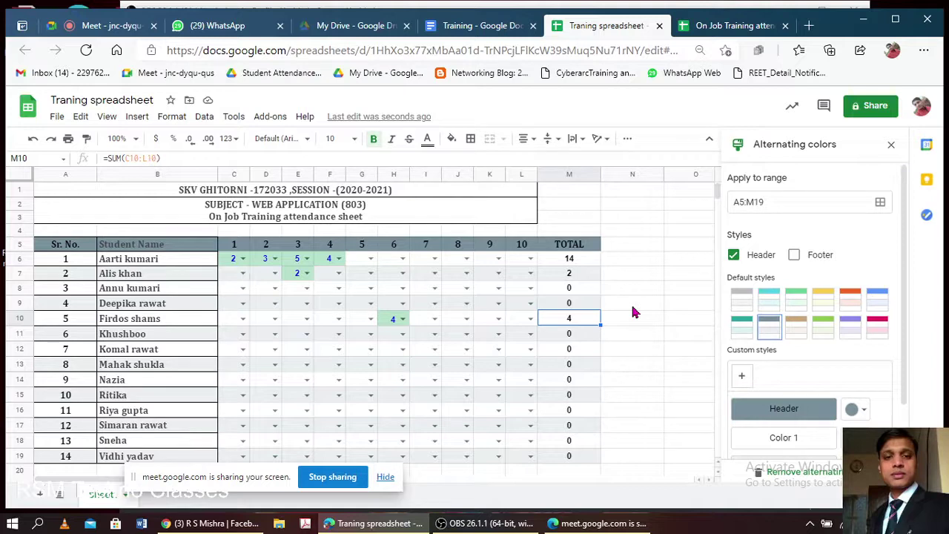
left_click(202, 117)
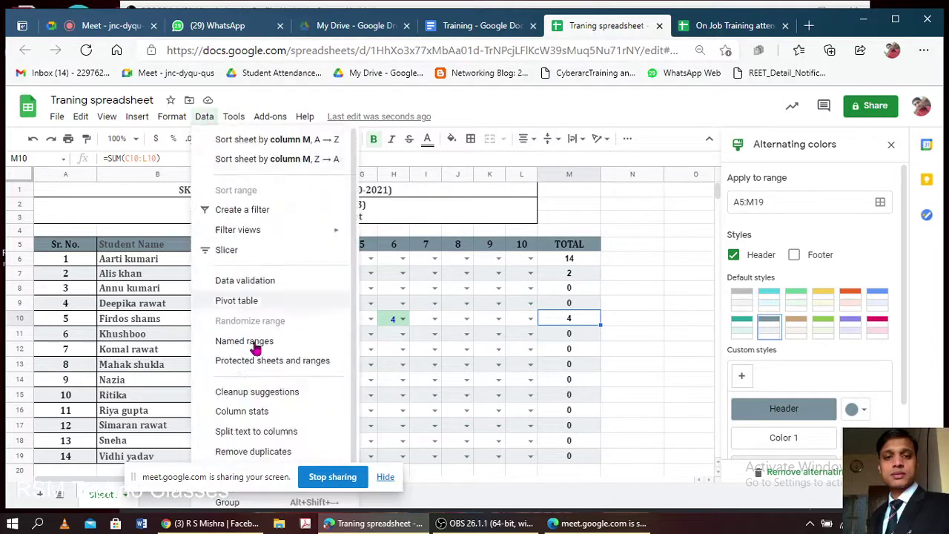
left_click(276, 282)
left_click(445, 262)
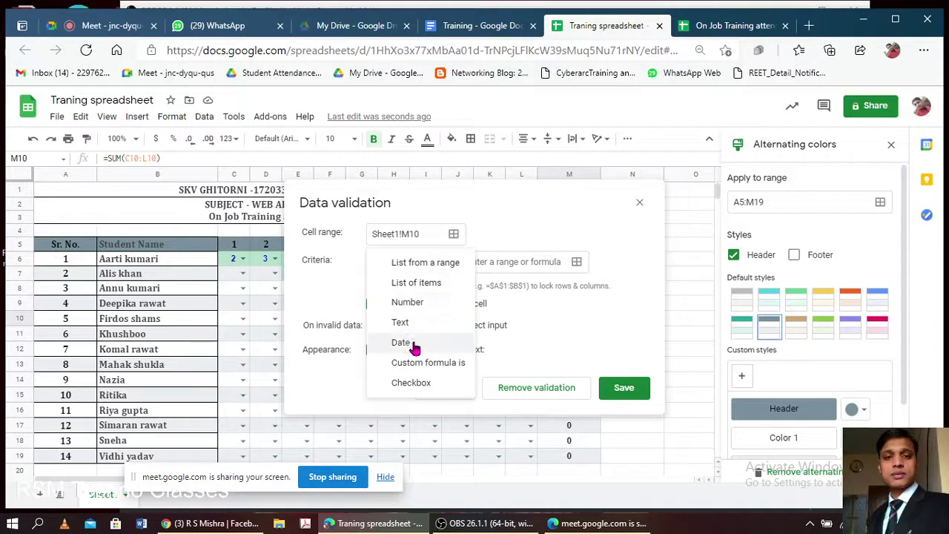
left_click(602, 324)
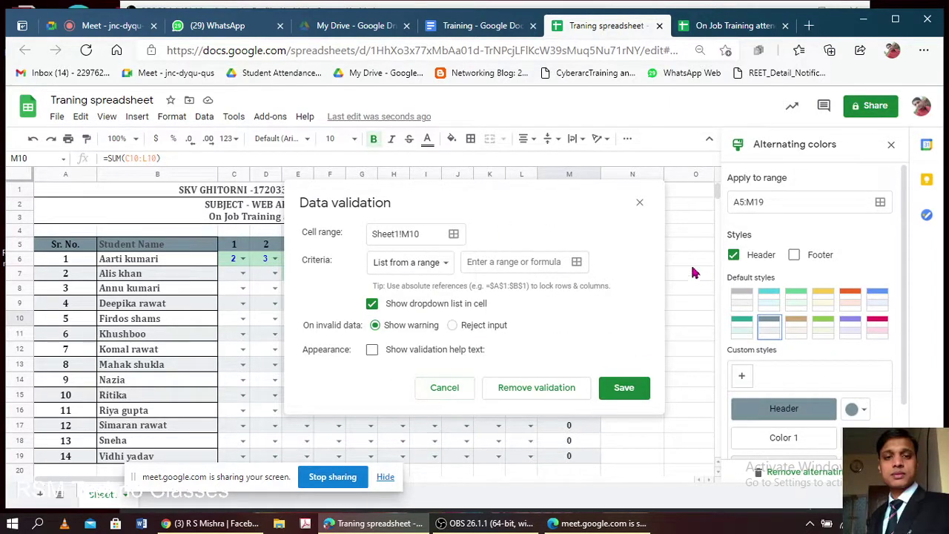
left_click(639, 202)
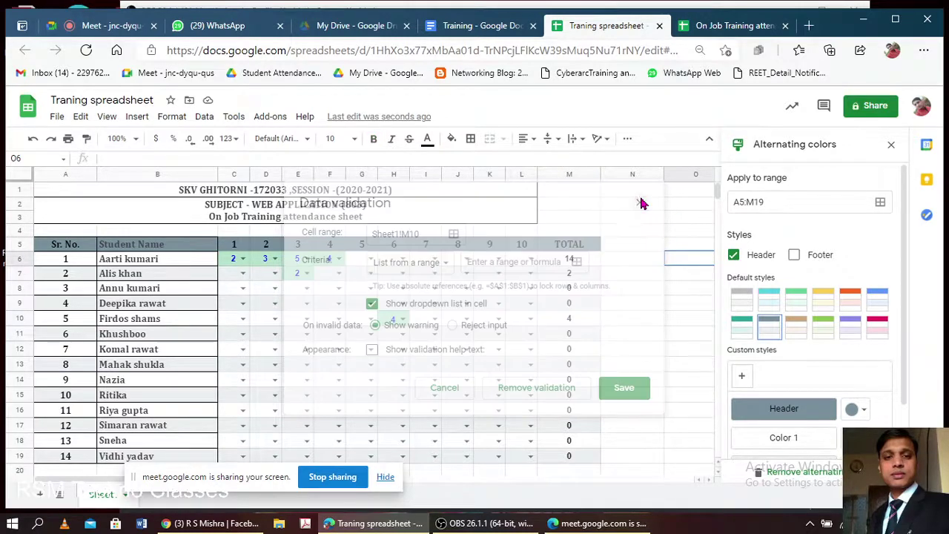
left_click(233, 118)
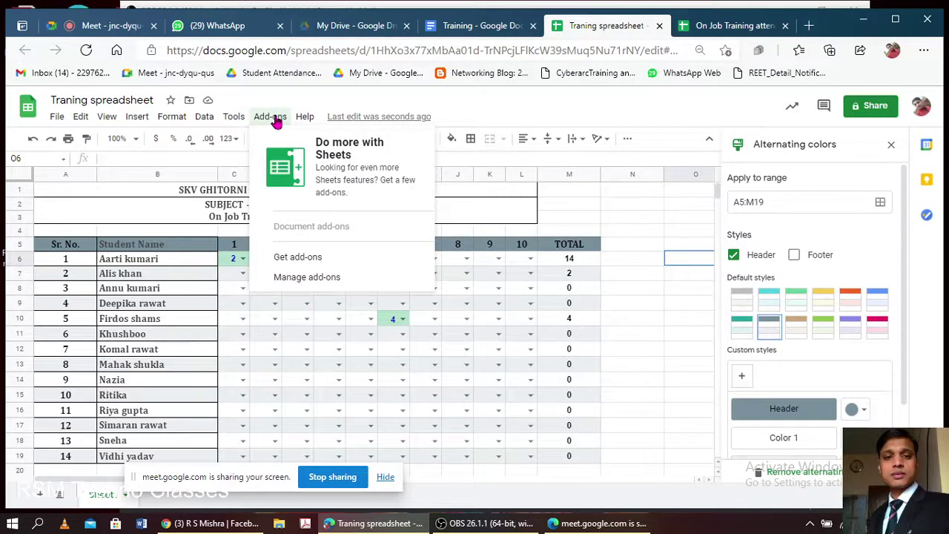
left_click(584, 223)
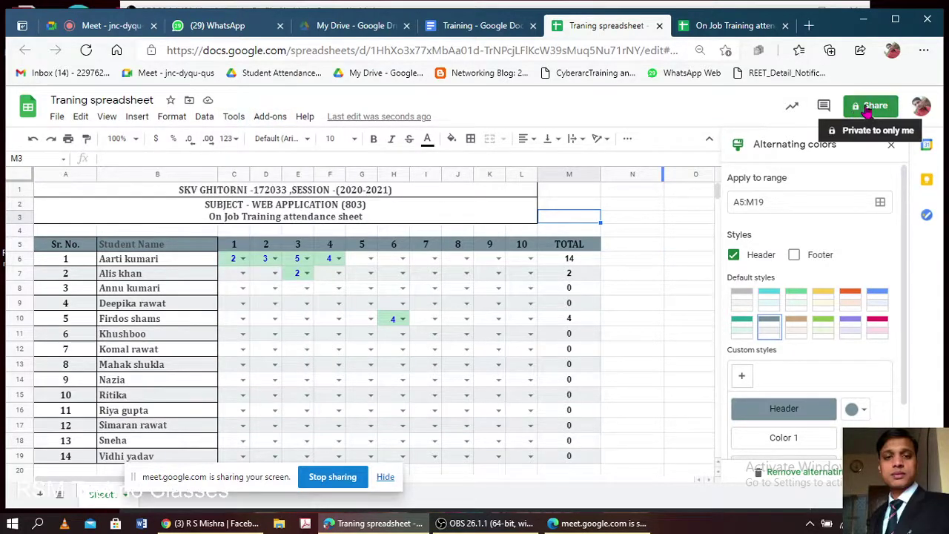
- Share the link with the Education Department, Delhi Government group at Viewer access
left_click(869, 106)
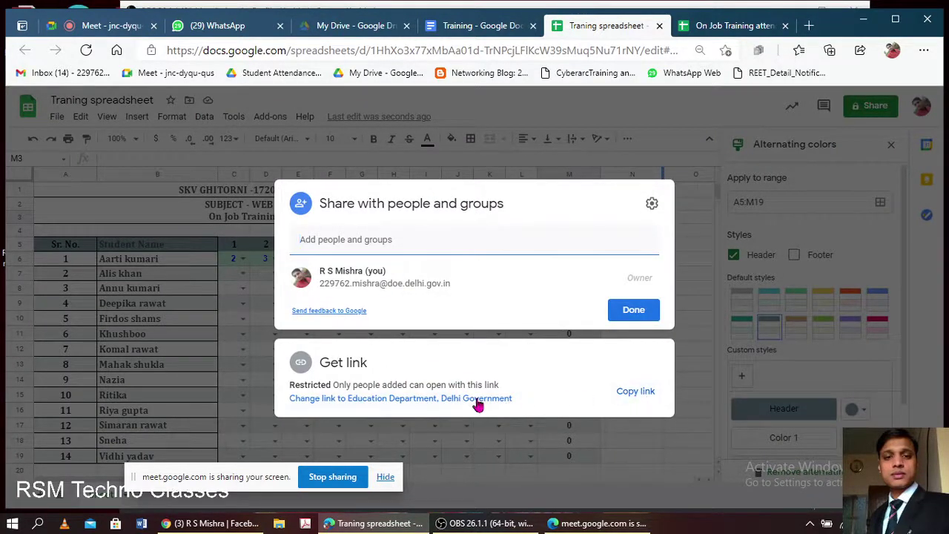
left_click(391, 401)
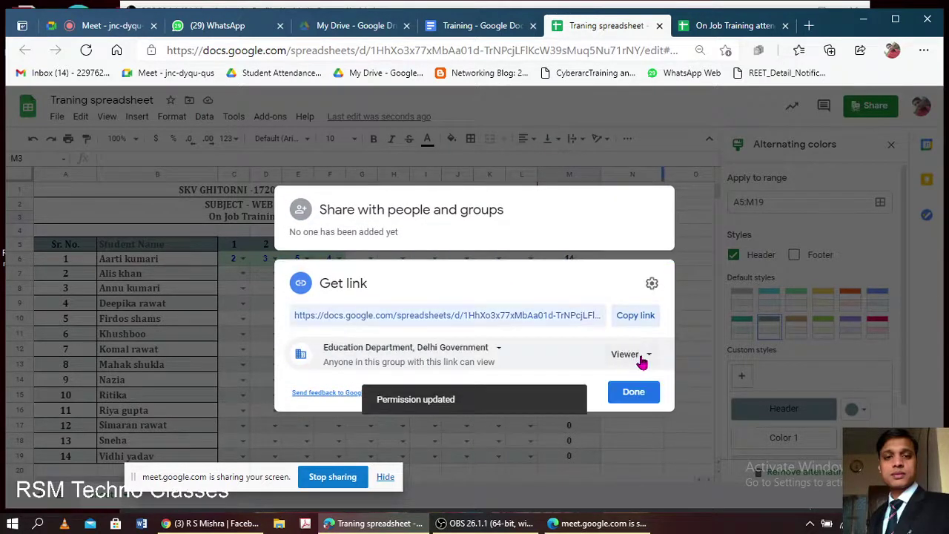
left_click(641, 357)
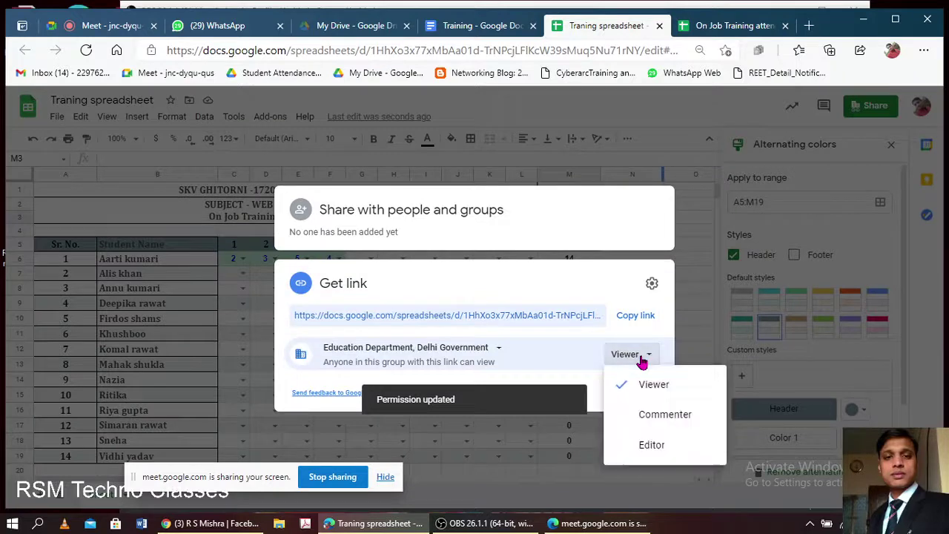
left_click(566, 384)
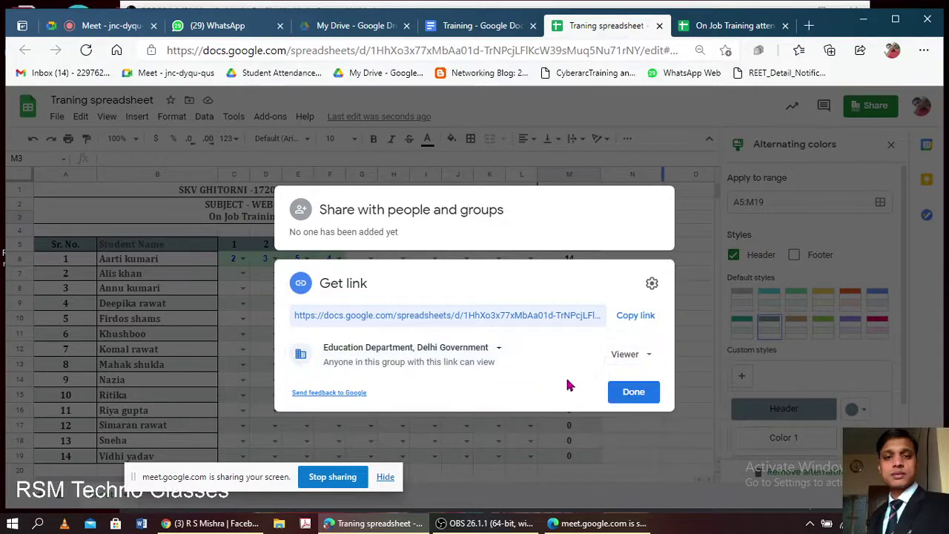
left_click(695, 274)
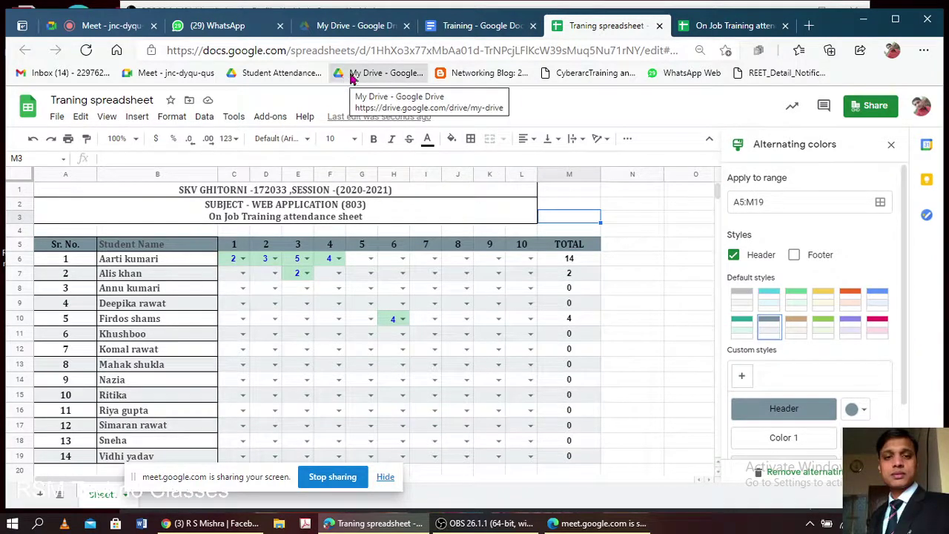
- Return to the Meet tab and stop presenting the screen
left_click(109, 26)
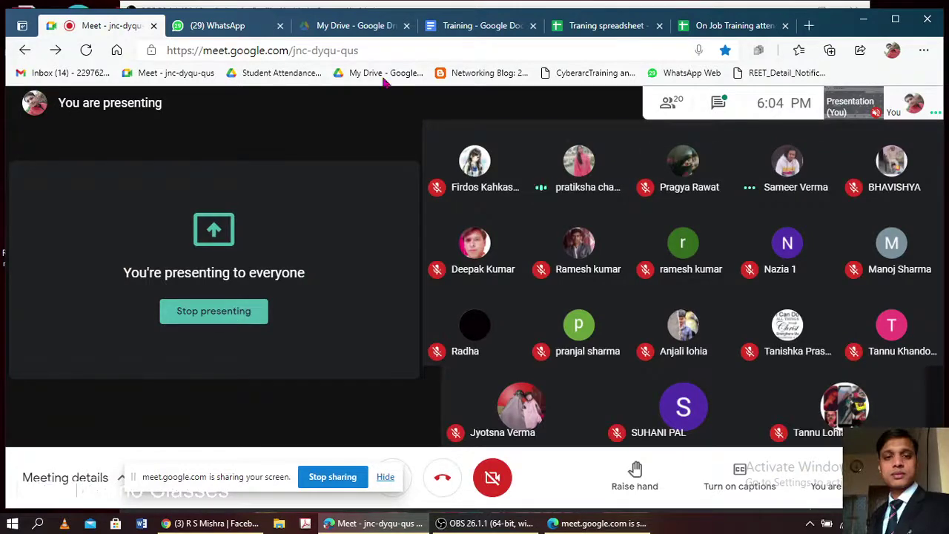
left_click(377, 26)
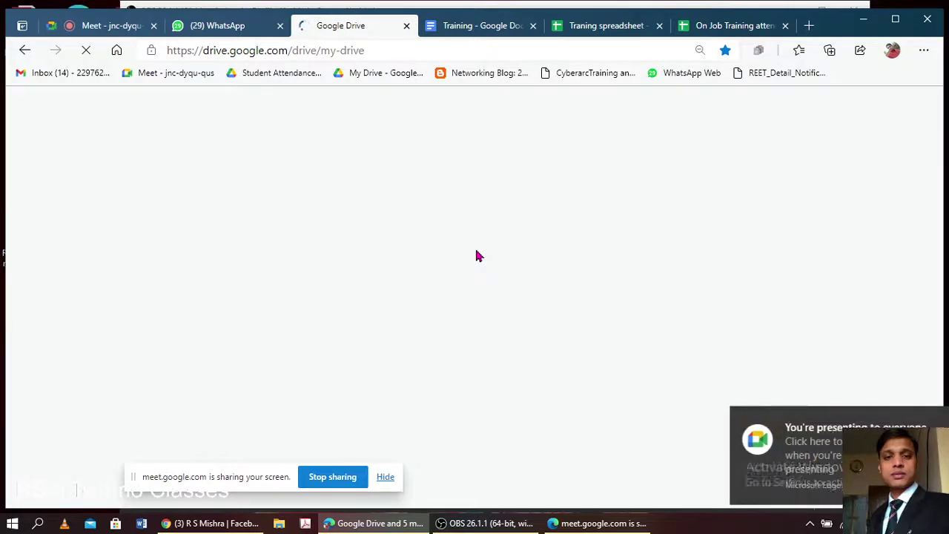
left_click(104, 26)
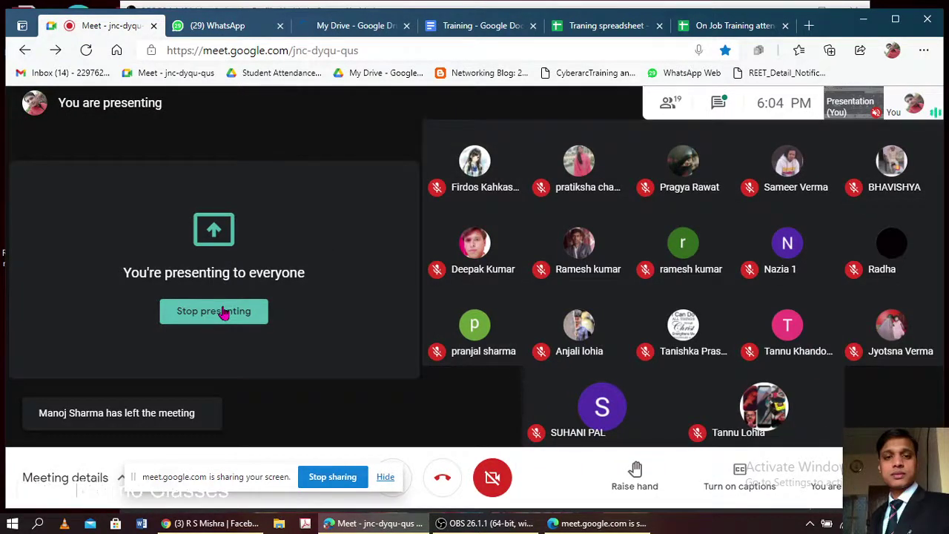
left_click(224, 312)
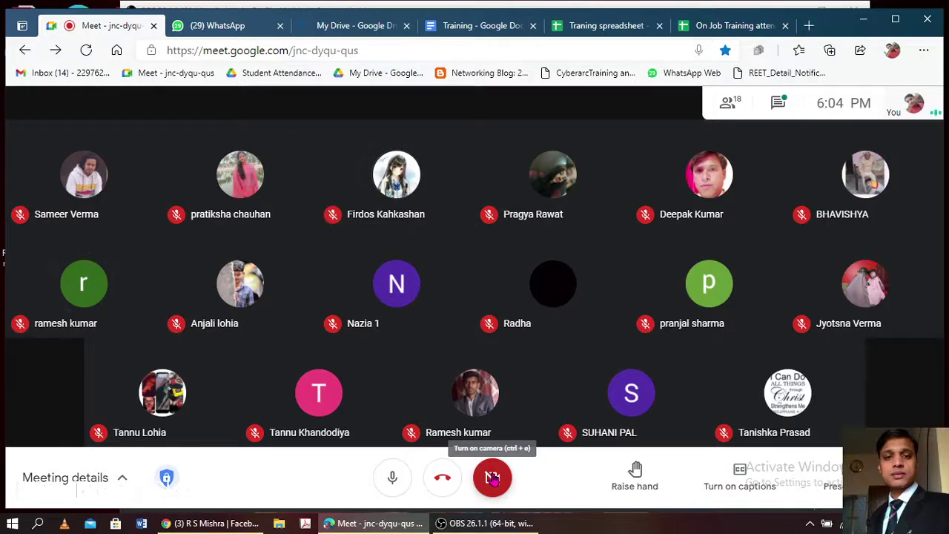
- Re-enable the Google Meet camera and bring the still-recording OBS Studio window forward
left_click(492, 479)
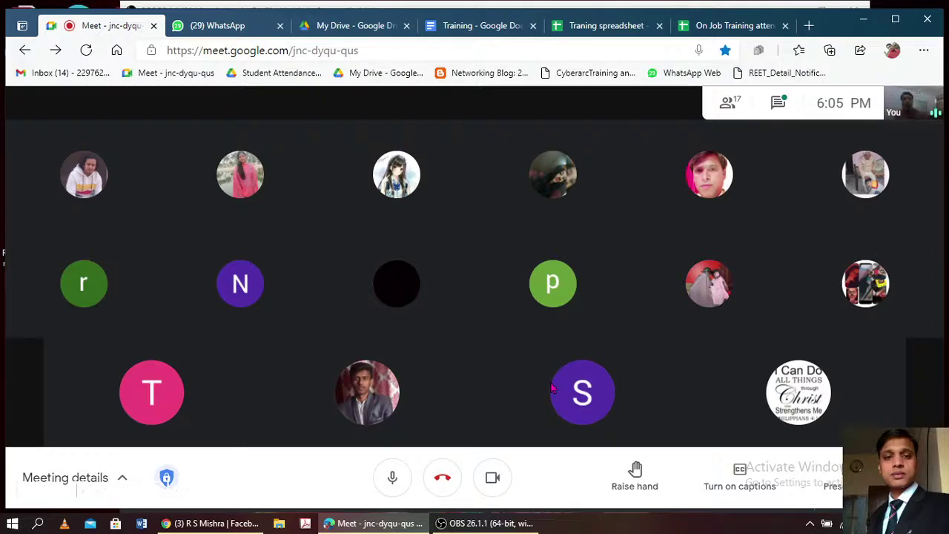
mouse_move(552, 284)
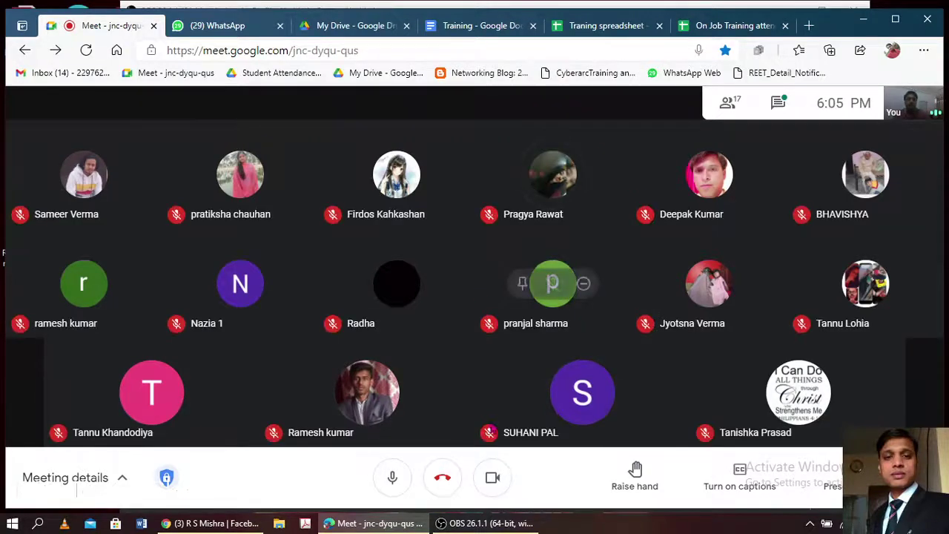
left_click(485, 523)
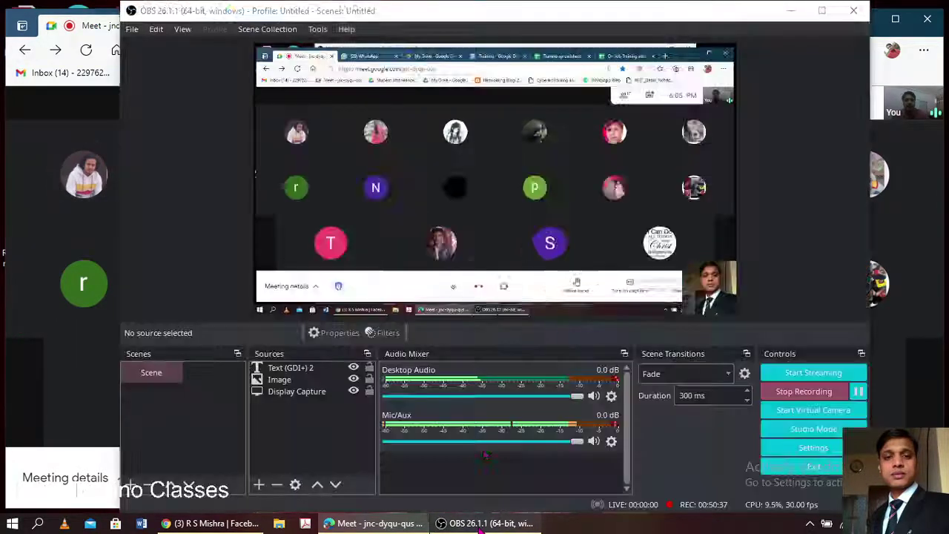